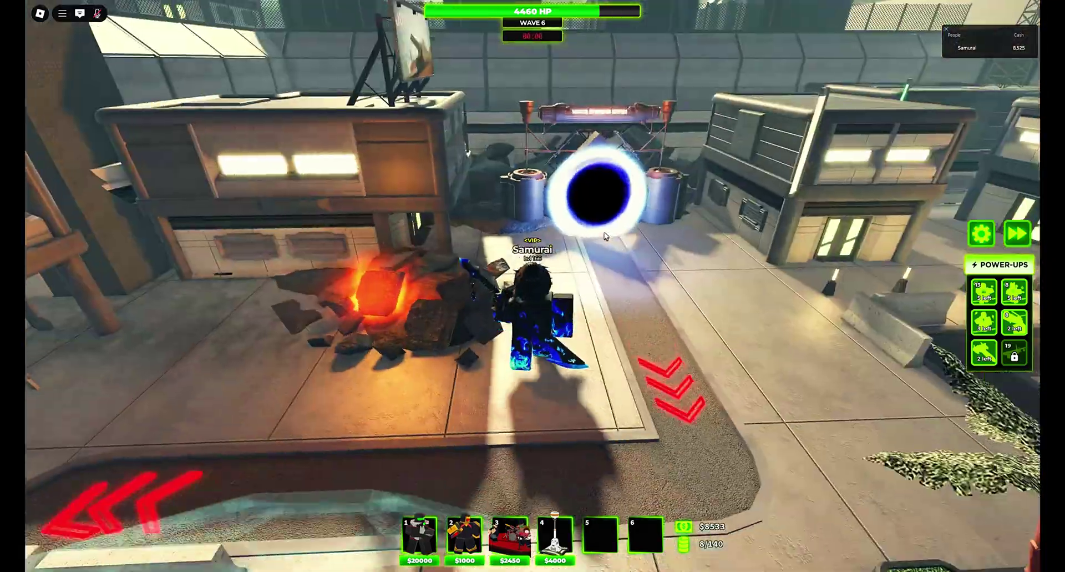
{"action": "key", "text": "w"}
{"action": "scroll", "coordinate": [721, 268], "scroll_direction": "up", "scroll_amount": 3}
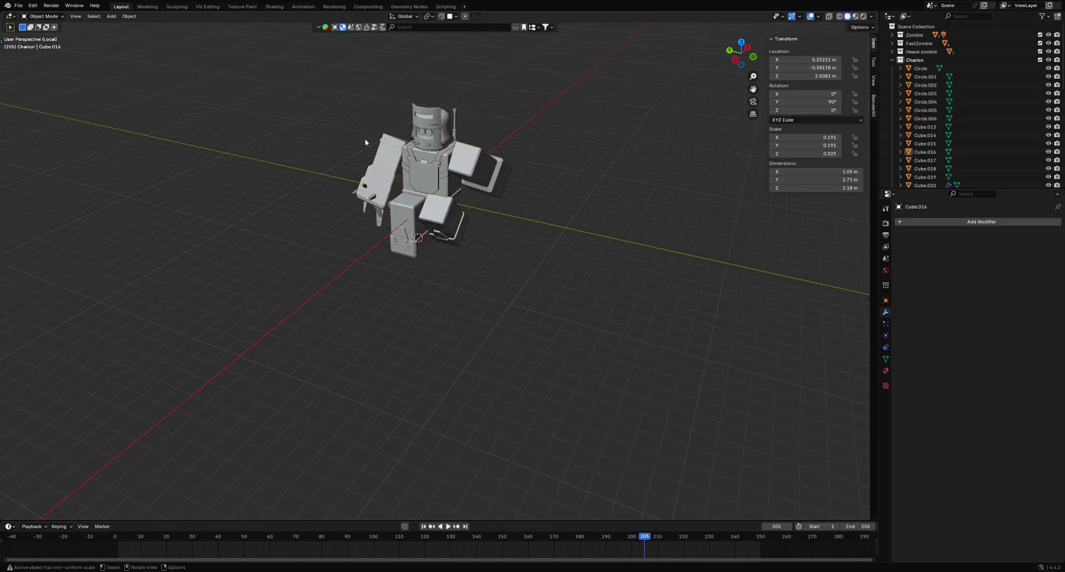
Step: Examine the blocky armoured character model, covering its helmeted head, eyes, arms and legs
{"action": "middle_click_drag", "start_coordinate": [364, 138], "coordinate": [573, 255]}
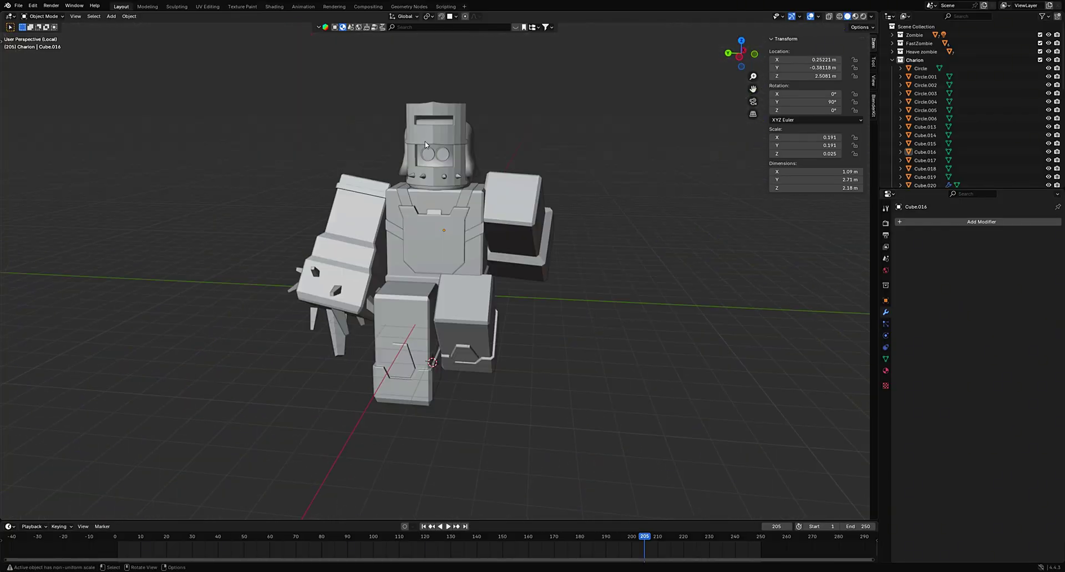
{"action": "left_click", "coordinate": [426, 141]}
{"action": "key", "text": "Tab"}
{"action": "key", "text": "Tab"}
{"action": "left_click", "coordinate": [428, 153]}
{"action": "key", "text": "Tab"}
{"action": "key", "text": "Tab"}
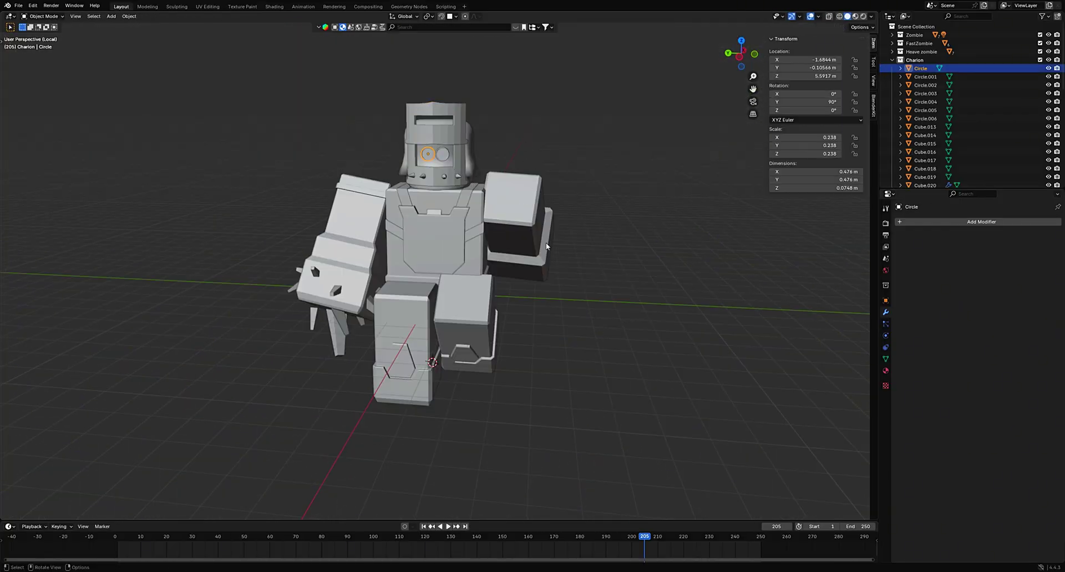
{"action": "middle_click_drag", "start_coordinate": [543, 218], "coordinate": [538, 164]}
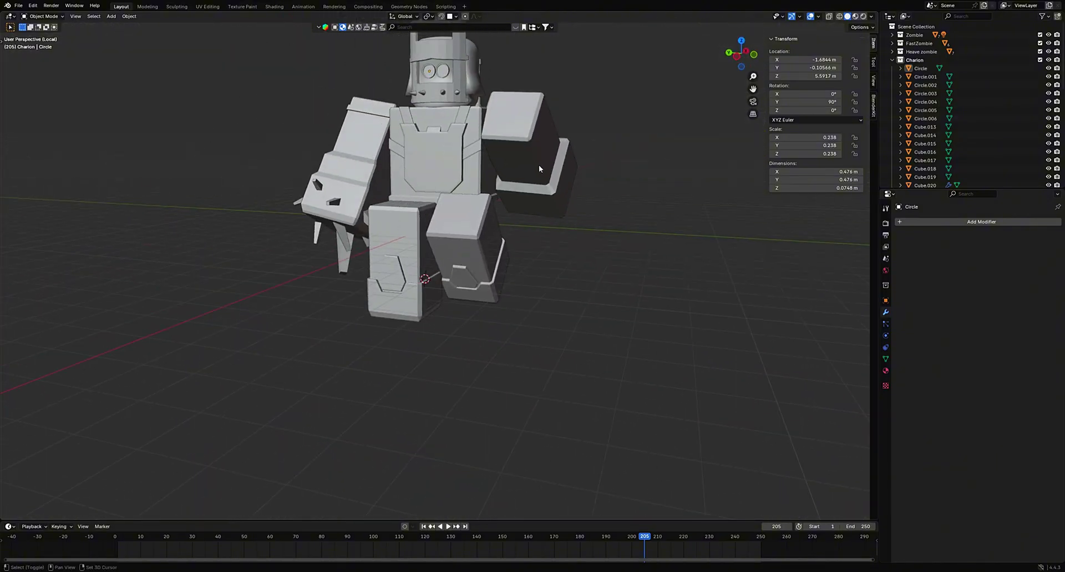
{"action": "left_click", "coordinate": [538, 164]}
{"action": "key", "text": "g"}
{"action": "left_click", "coordinate": [559, 161]}
{"action": "left_click", "coordinate": [356, 150]}
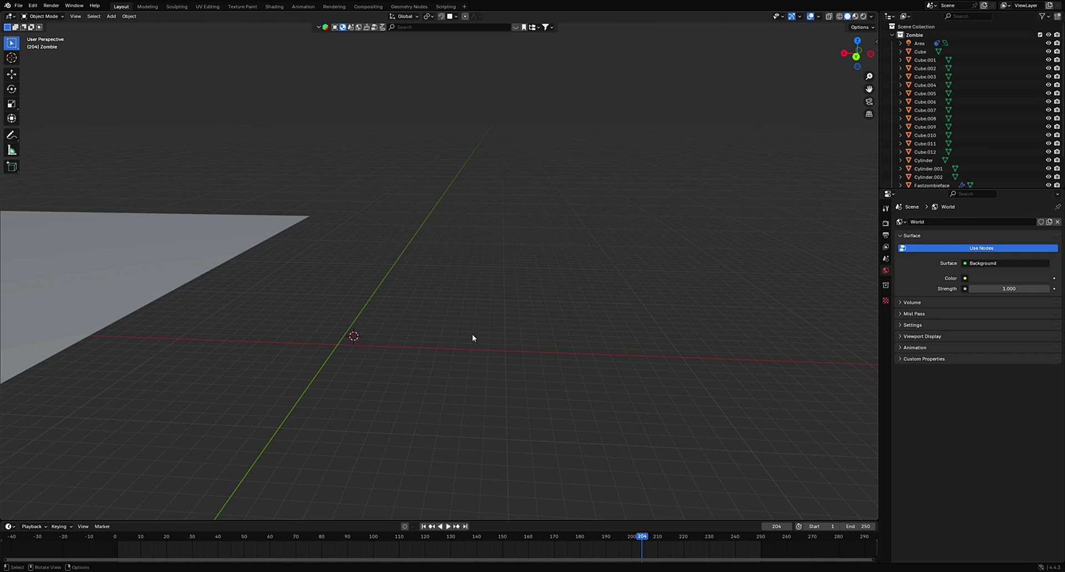
Step: Add a cylinder mesh at the 3D cursor and raise it along the Z axis
{"action": "middle_click_drag", "start_coordinate": [472, 337], "coordinate": [518, 328], "text": "shift"}
{"action": "key", "text": "shift+a"}
{"action": "mouse_move", "coordinate": [518, 328]}
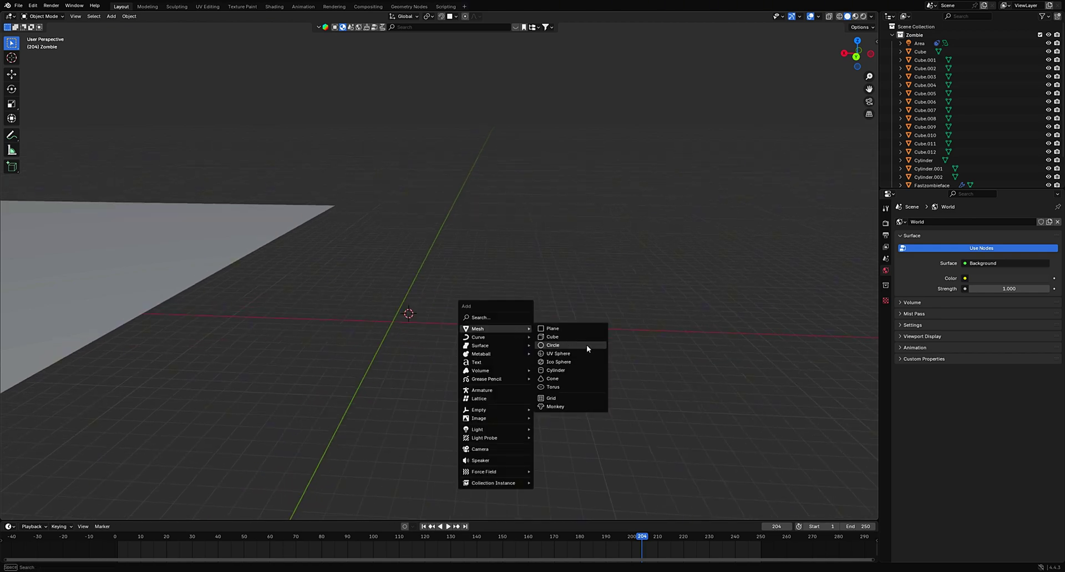
{"action": "left_click", "coordinate": [577, 372]}
{"action": "middle_click_drag", "start_coordinate": [479, 272], "coordinate": [488, 335], "text": "shift"}
{"action": "scroll", "coordinate": [487, 335], "scroll_direction": "up", "scroll_amount": 5}
{"action": "key", "text": "g"}
{"action": "key", "text": "z"}
{"action": "left_click", "coordinate": [421, 51]}
Step: Isolate the cylinder in local view and bevel its top and bottom faces by about 0.43 m with 4 segments
{"action": "middle_click_drag", "start_coordinate": [457, 110], "coordinate": [524, 195], "text": "shift"}
{"action": "scroll", "coordinate": [525, 194], "scroll_direction": "up", "scroll_amount": 3}
{"action": "key", "text": "Tab"}
{"action": "left_click", "coordinate": [545, 331]}
{"action": "middle_click_drag", "start_coordinate": [558, 300], "coordinate": [547, 253], "text": "shift"}
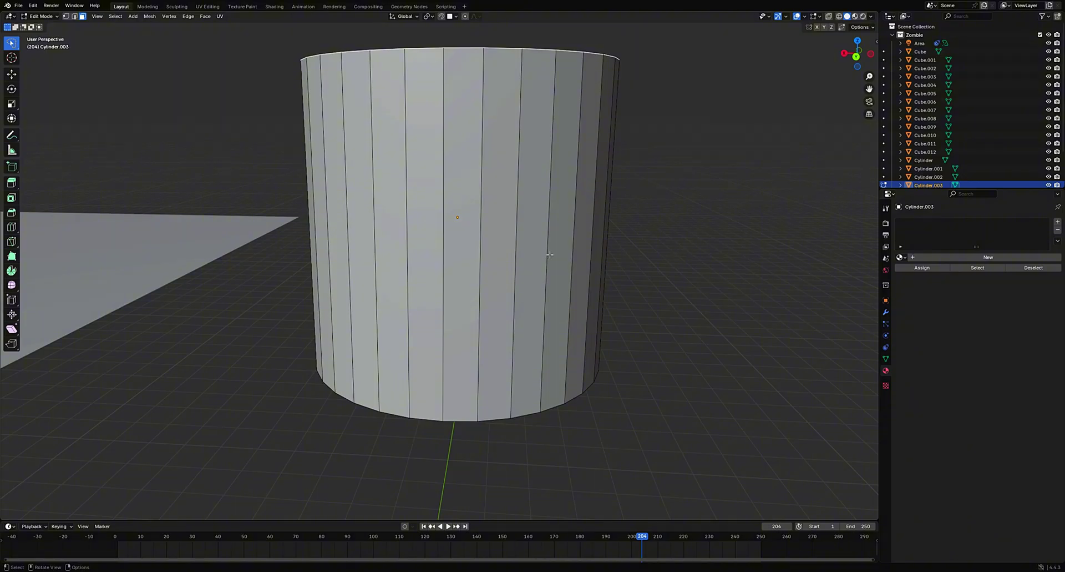
{"action": "middle_click_drag", "start_coordinate": [517, 322], "coordinate": [514, 300]}
{"action": "middle_click_drag", "start_coordinate": [468, 208], "coordinate": [460, 271], "text": "shift"}
{"action": "left_click", "coordinate": [422, 164], "text": "shift"}
{"action": "middle_click_drag", "start_coordinate": [536, 169], "coordinate": [540, 193], "text": "shift"}
{"action": "key", "text": "slash"}
{"action": "scroll", "coordinate": [566, 216], "scroll_direction": "down", "scroll_amount": 2}
{"action": "middle_click_drag", "start_coordinate": [588, 227], "coordinate": [592, 245]}
{"action": "key", "text": "ctrl+b"}
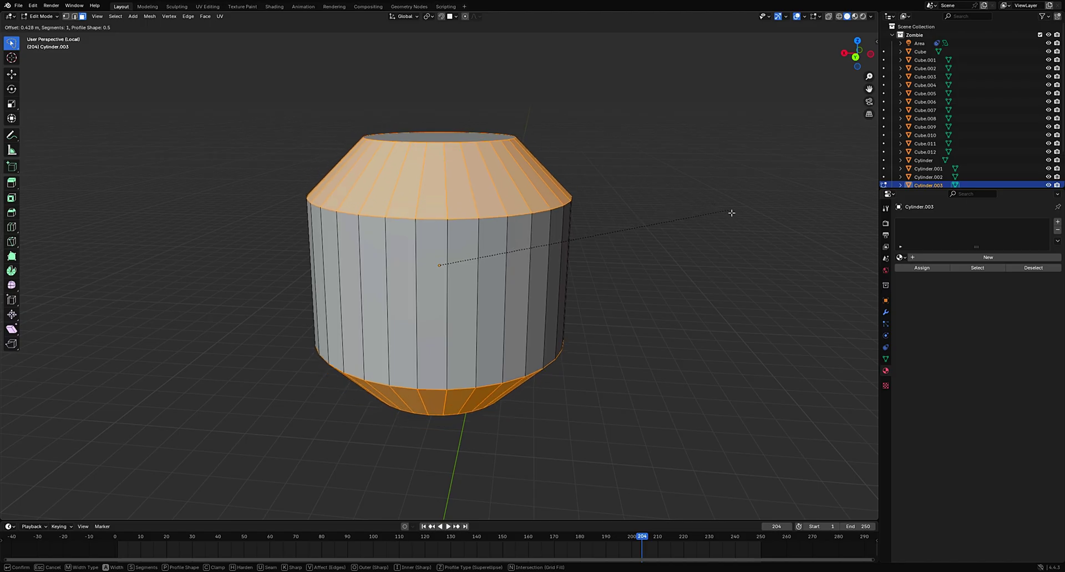
{"action": "scroll", "coordinate": [729, 211], "scroll_direction": "up", "scroll_amount": 2}
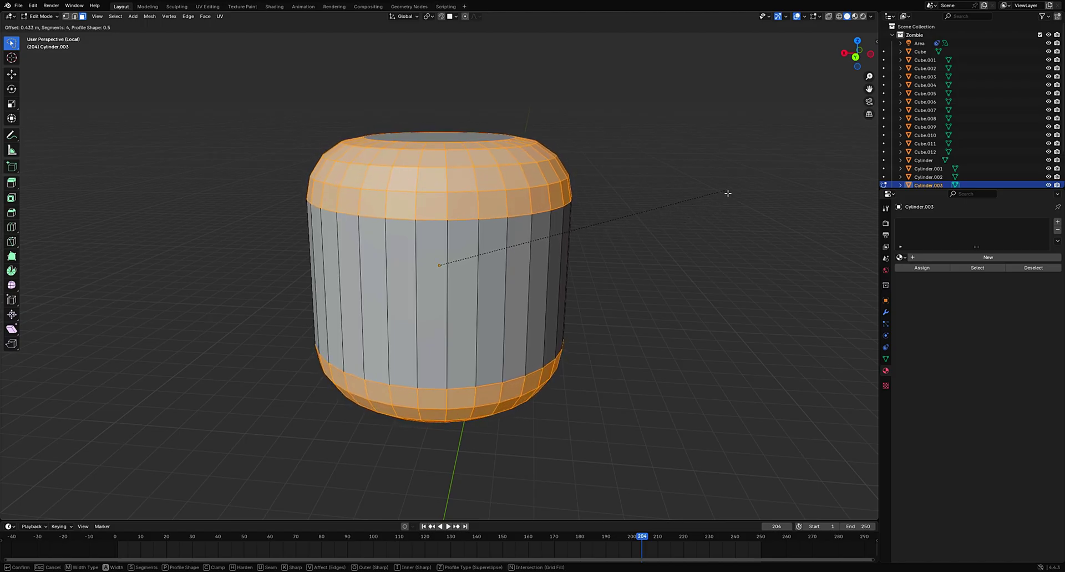
{"action": "left_click", "coordinate": [728, 193]}
Step: Apply smooth shading to the bevelled cylinder
{"action": "key", "text": "Tab"}
{"action": "middle_click_drag", "start_coordinate": [684, 199], "coordinate": [714, 212]}
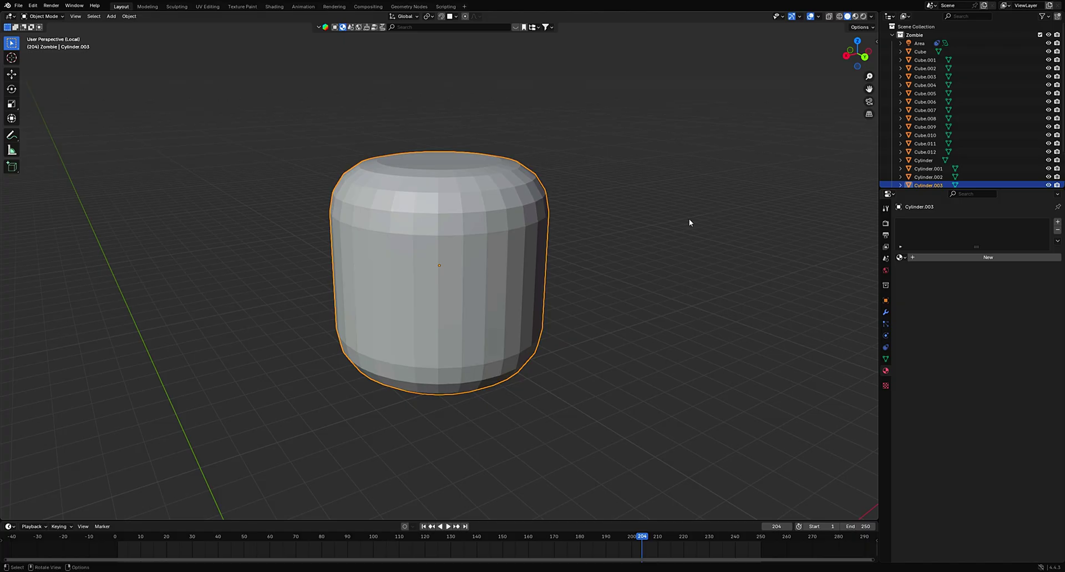
{"action": "right_click", "coordinate": [559, 256]}
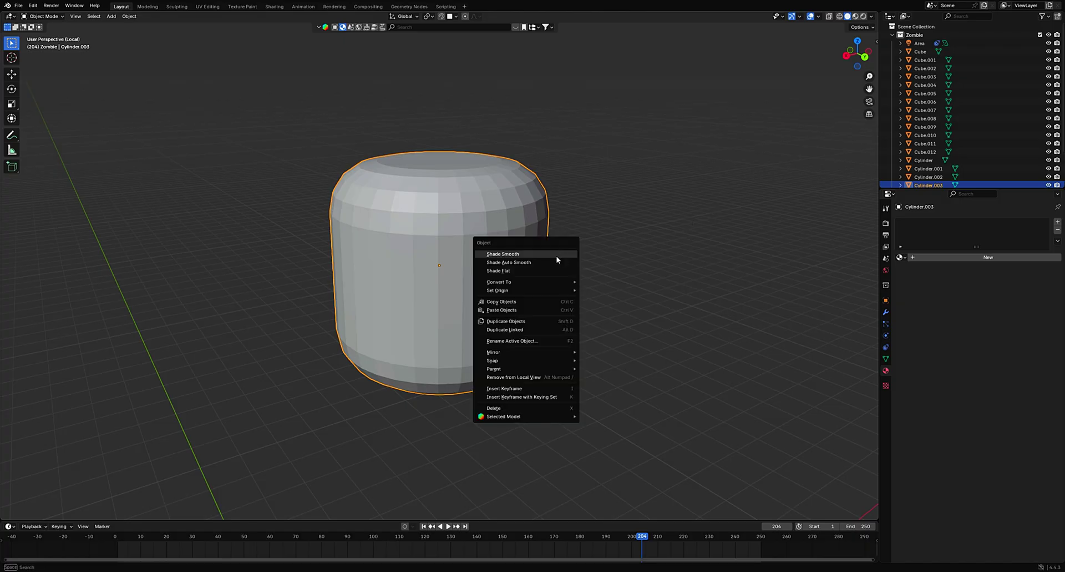
{"action": "left_click", "coordinate": [557, 255]}
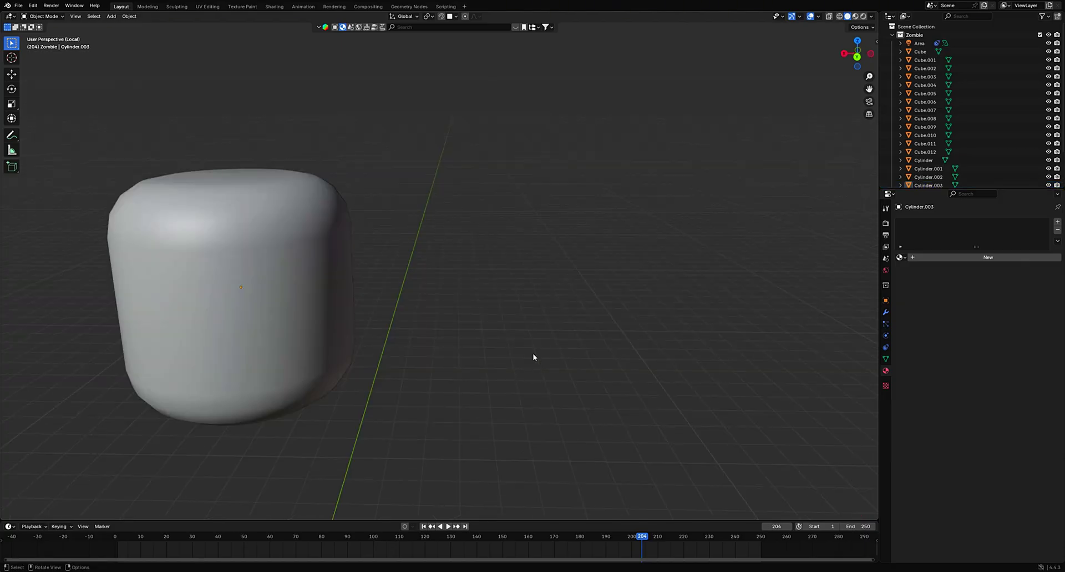
Step: Add a second cylinder mesh beside the rounded cylinder
{"action": "middle_click_drag", "start_coordinate": [490, 255], "coordinate": [461, 277], "text": "shift"}
{"action": "key", "text": "shift+a"}
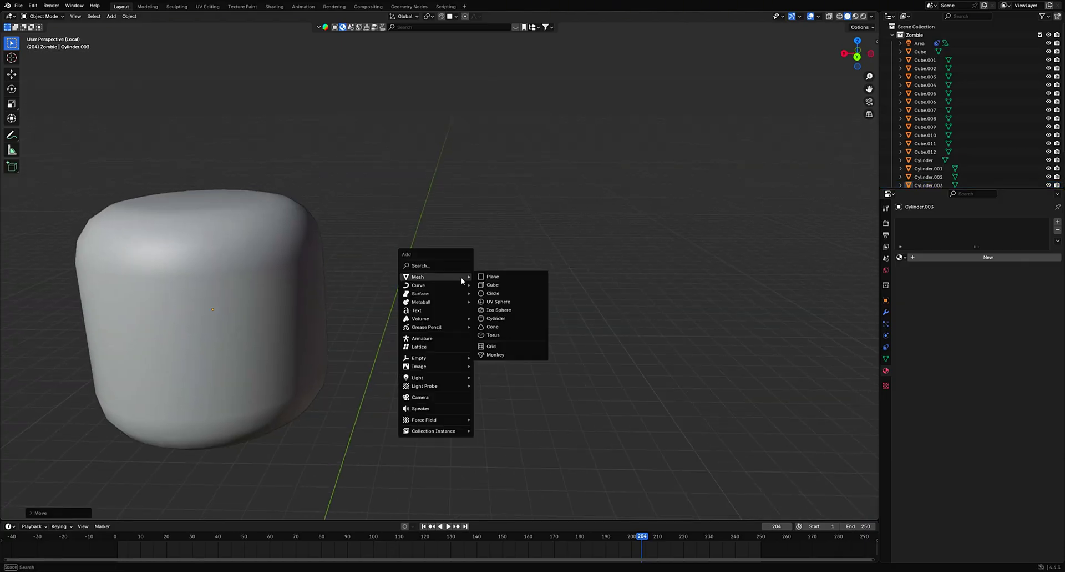
{"action": "left_click", "coordinate": [514, 318]}
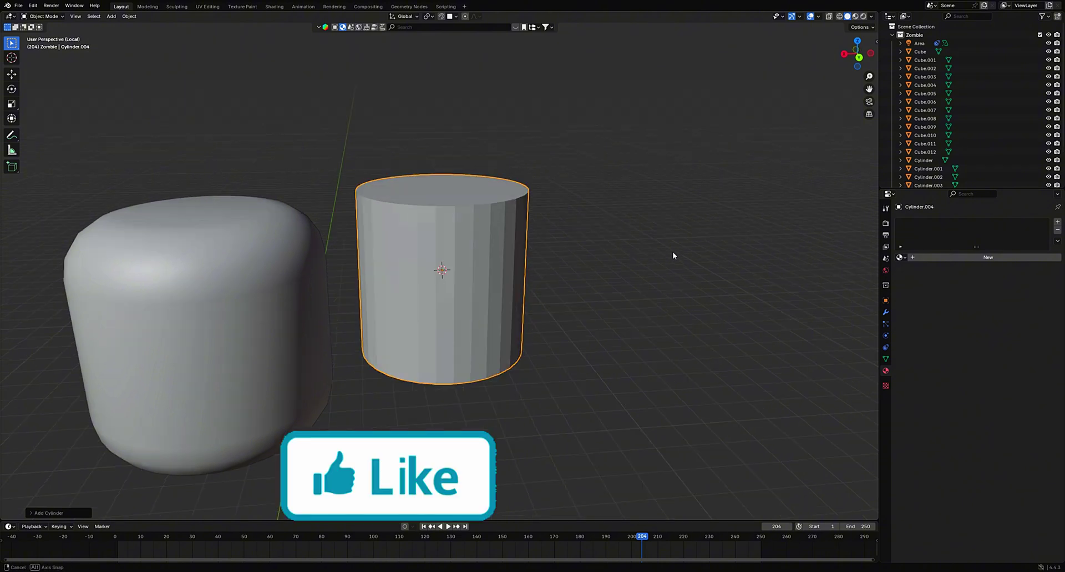
Step: Delete one side of the second cylinder's vertices in wireframe from the back view, leaving only an open curved panel
{"action": "key", "text": "Tab"}
{"action": "key", "text": "ctrl+KP_1"}
{"action": "middle_click_drag", "start_coordinate": [209, 168], "coordinate": [378, 173], "text": "shift"}
{"action": "key", "text": "1"}
{"action": "left_click", "coordinate": [345, 344]}
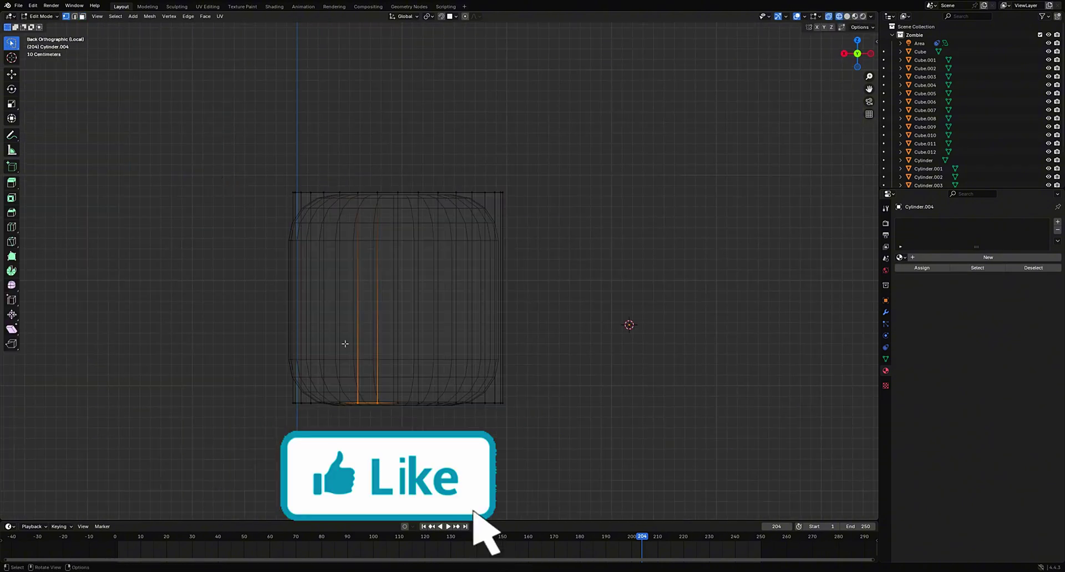
{"action": "left_click_drag", "start_coordinate": [185, 147], "coordinate": [450, 496]}
{"action": "key", "text": "x"}
{"action": "left_click", "coordinate": [452, 234]}
{"action": "mouse_move", "coordinate": [452, 235]}
{"action": "middle_mouse_down"}
{"action": "mouse_move", "coordinate": [458, 274]}
{"action": "mouse_move", "coordinate": [406, 275]}
{"action": "middle_mouse_up"}
{"action": "key", "text": "shift+z"}
{"action": "middle_click_drag", "start_coordinate": [517, 155], "coordinate": [547, 187]}
{"action": "key", "text": "Tab"}
{"action": "key", "text": "Tab"}
{"action": "key", "text": "x"}
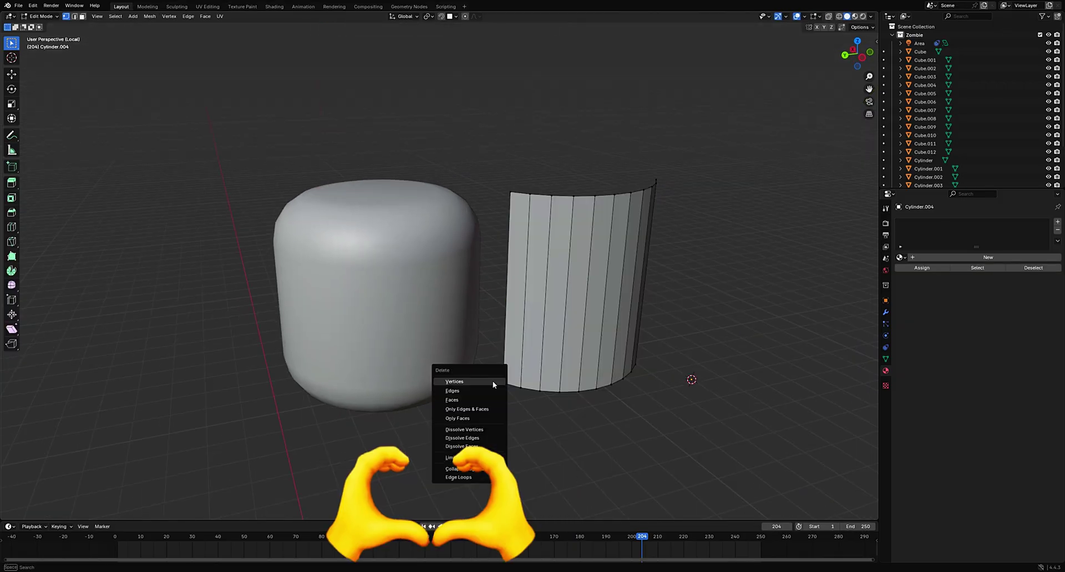
{"action": "left_click", "coordinate": [494, 383]}
{"action": "key", "text": "x"}
{"action": "left_click", "coordinate": [691, 413]}
Step: Move the curved panel along the Y axis to sit against the front of the rounded cylinder
{"action": "key", "text": "Tab"}
{"action": "key", "text": "g"}
{"action": "key", "text": "x"}
{"action": "key", "text": "y"}
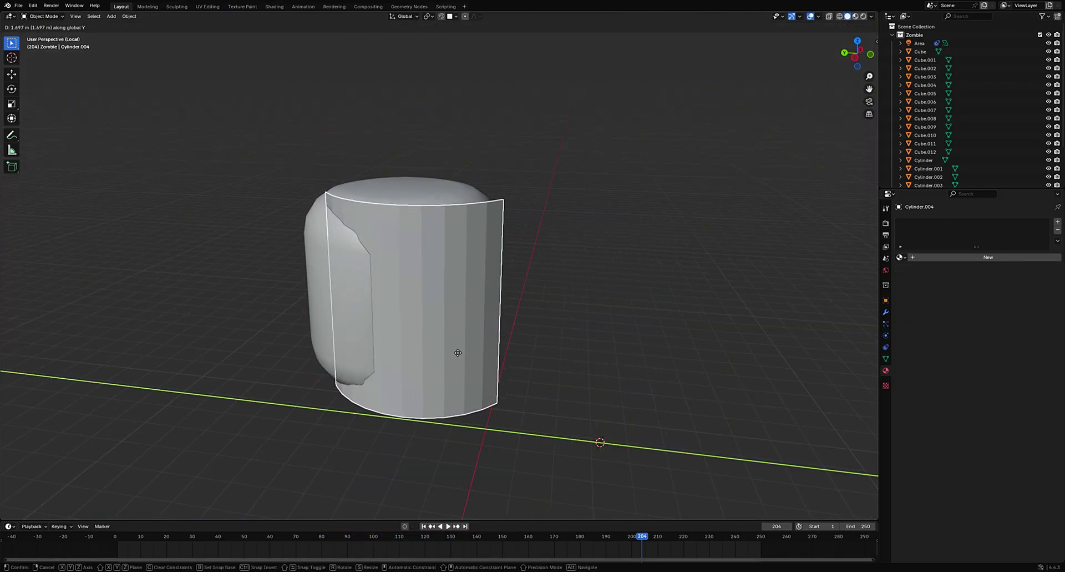
{"action": "left_click", "coordinate": [424, 351]}
Step: Add a Solidify modifier to the curved panel with a thickness of 0.07 m
{"action": "middle_click_drag", "start_coordinate": [424, 351], "coordinate": [624, 349]}
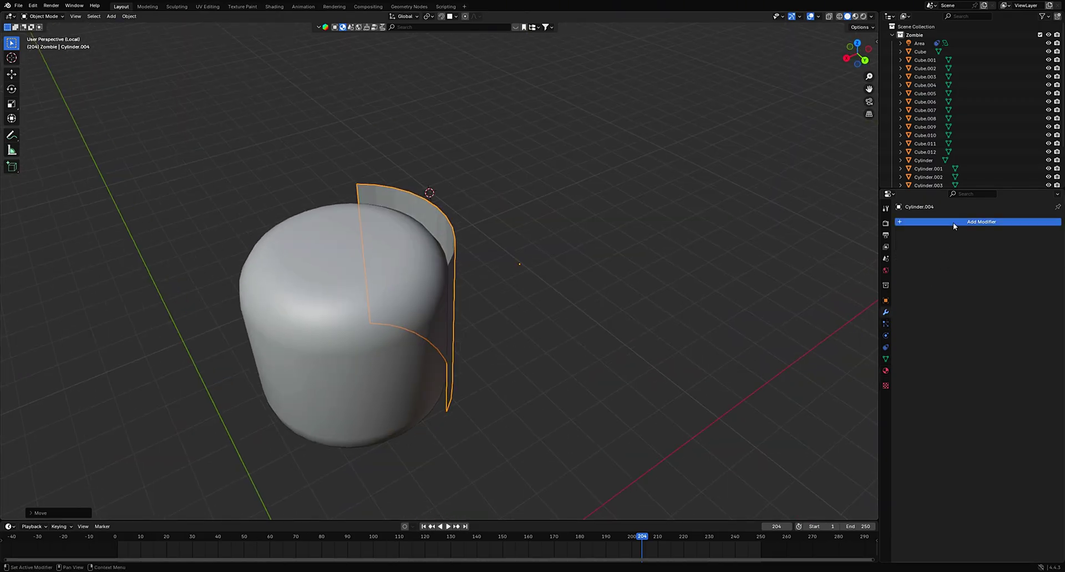
{"action": "left_click", "coordinate": [953, 222]}
{"action": "mouse_move", "coordinate": [943, 214]}
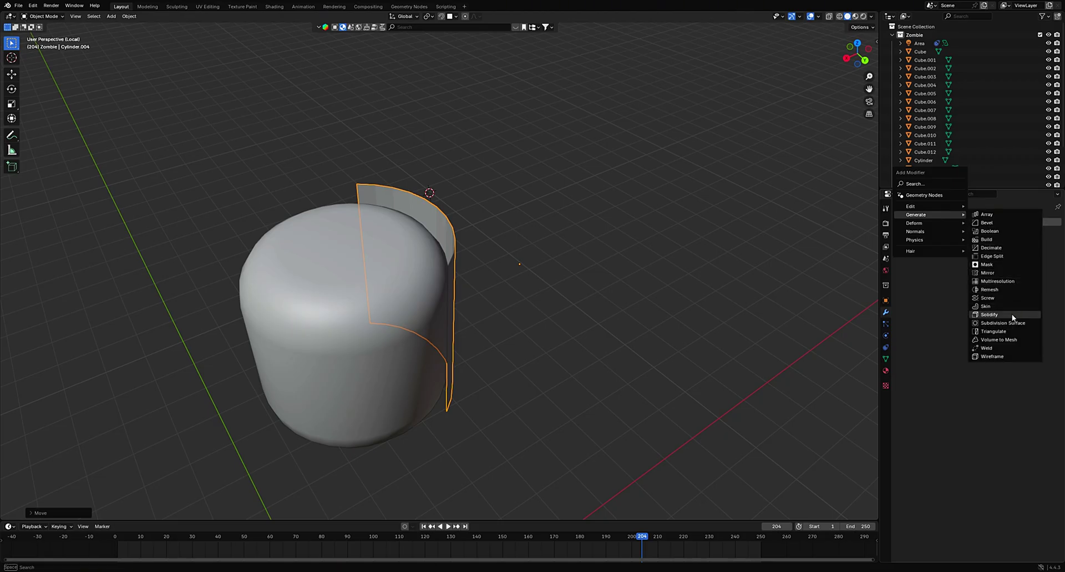
{"action": "left_click", "coordinate": [989, 314]}
{"action": "middle_click_drag", "start_coordinate": [784, 294], "coordinate": [746, 263]}
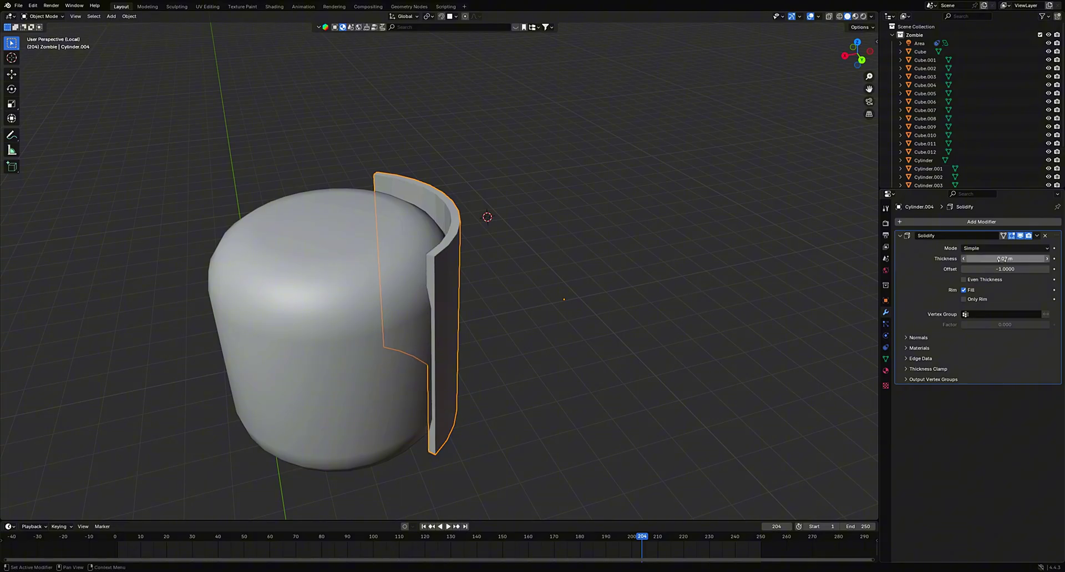
Step: Raise the solidified panel along the Z axis so it extends above the rounded cylinder
{"action": "middle_click_drag", "start_coordinate": [705, 262], "coordinate": [669, 277]}
{"action": "key", "text": "g"}
{"action": "key", "text": "z"}
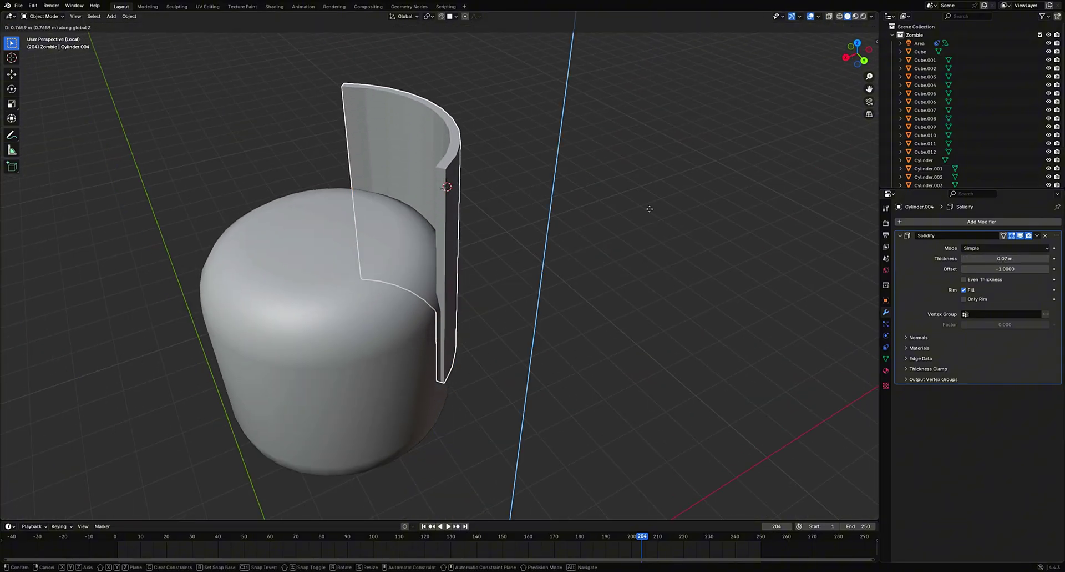
{"action": "left_click", "coordinate": [626, 156]}
Step: Select the panel's upper vertices in wireframe and lower them along Z to shorten the panel
{"action": "scroll", "coordinate": [616, 161], "scroll_direction": "down", "scroll_amount": 4}
{"action": "key", "text": "Tab"}
{"action": "middle_click_drag", "start_coordinate": [579, 183], "coordinate": [551, 165]}
{"action": "left_click", "coordinate": [525, 118]}
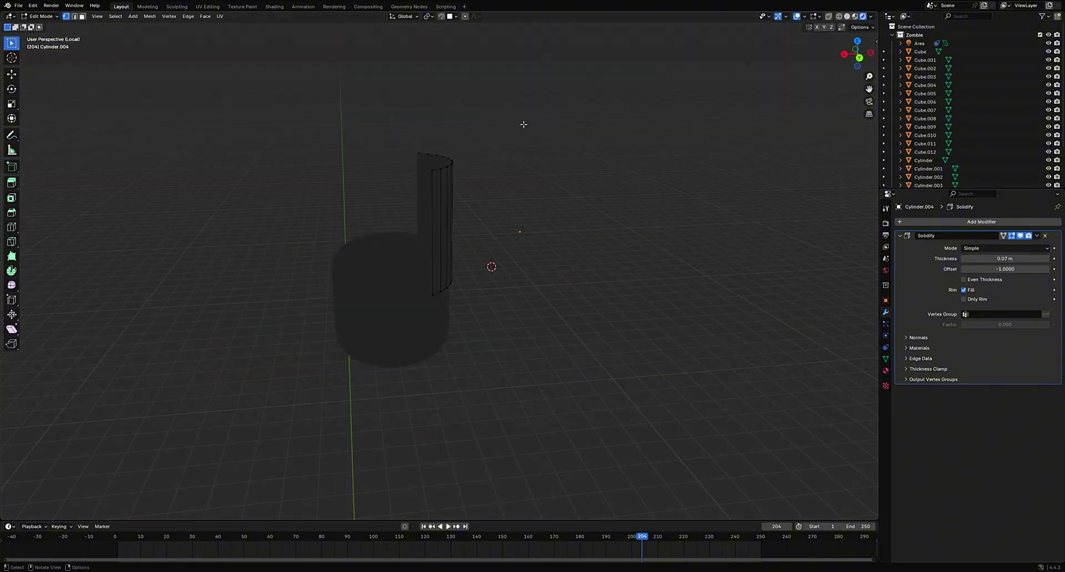
{"action": "key", "text": "shift+z"}
{"action": "left_click", "coordinate": [650, 168]}
{"action": "key", "text": "shift+z"}
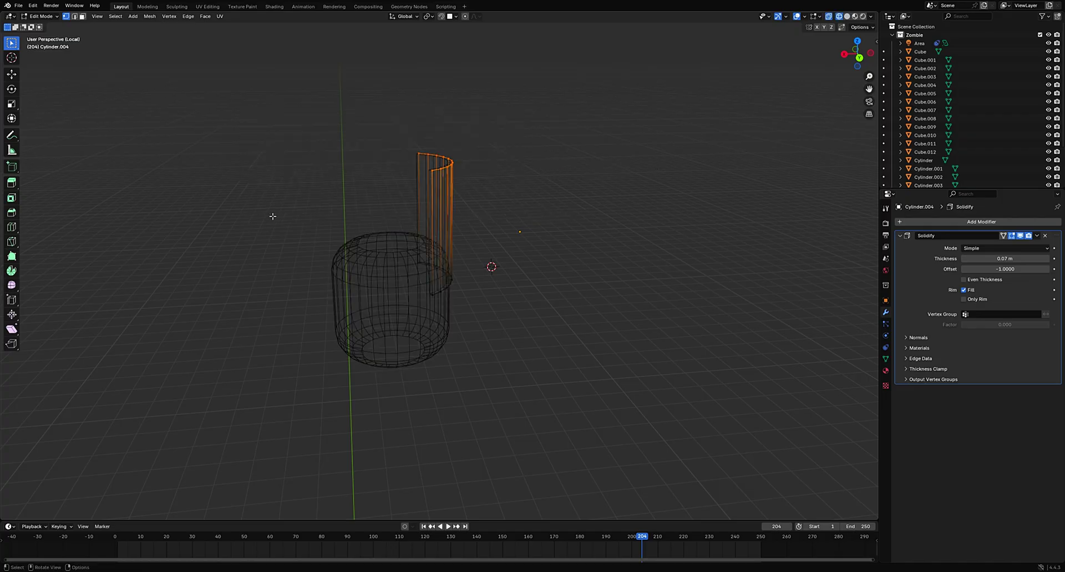
{"action": "scroll", "coordinate": [272, 216], "scroll_direction": "up", "scroll_amount": 3}
{"action": "key", "text": "g"}
{"action": "key", "text": "z"}
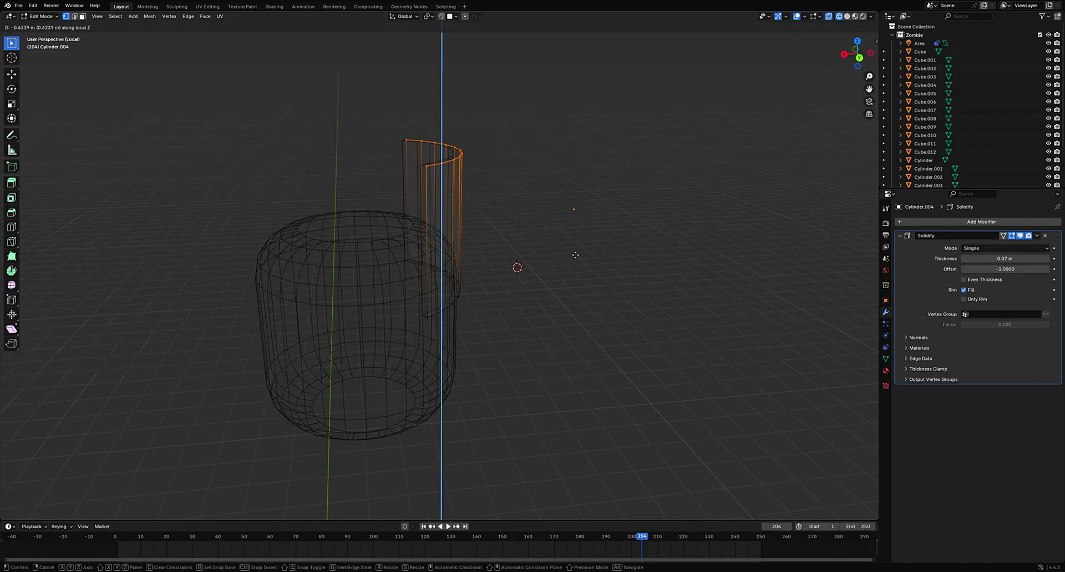
{"action": "left_click", "coordinate": [574, 266]}
{"action": "key", "text": "shift+z"}
Step: Add a horizontal edge loop near the curved panel's lower edge and set its Solidify thickness to 0.09 m
{"action": "middle_click_drag", "start_coordinate": [574, 266], "coordinate": [639, 258]}
{"action": "key", "text": "Tab"}
{"action": "scroll", "coordinate": [630, 257], "scroll_direction": "up", "scroll_amount": 2}
{"action": "key", "text": "Tab"}
{"action": "middle_click_drag", "start_coordinate": [495, 311], "coordinate": [448, 255], "text": "shift"}
{"action": "key", "text": "3"}
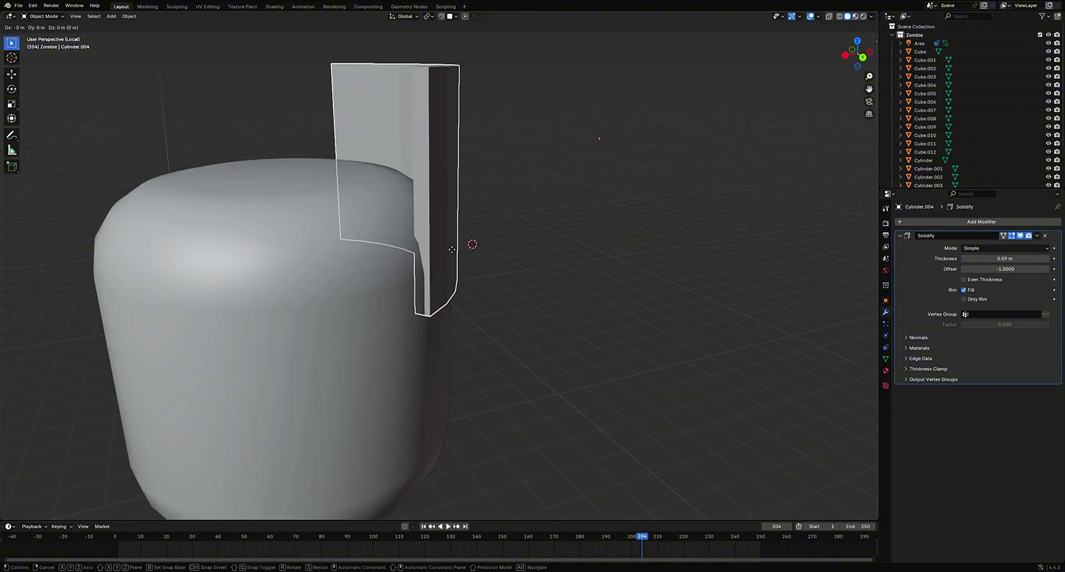
Step: Move the panel along the X axis and apply its Solidify modifier
{"action": "key", "text": "x"}
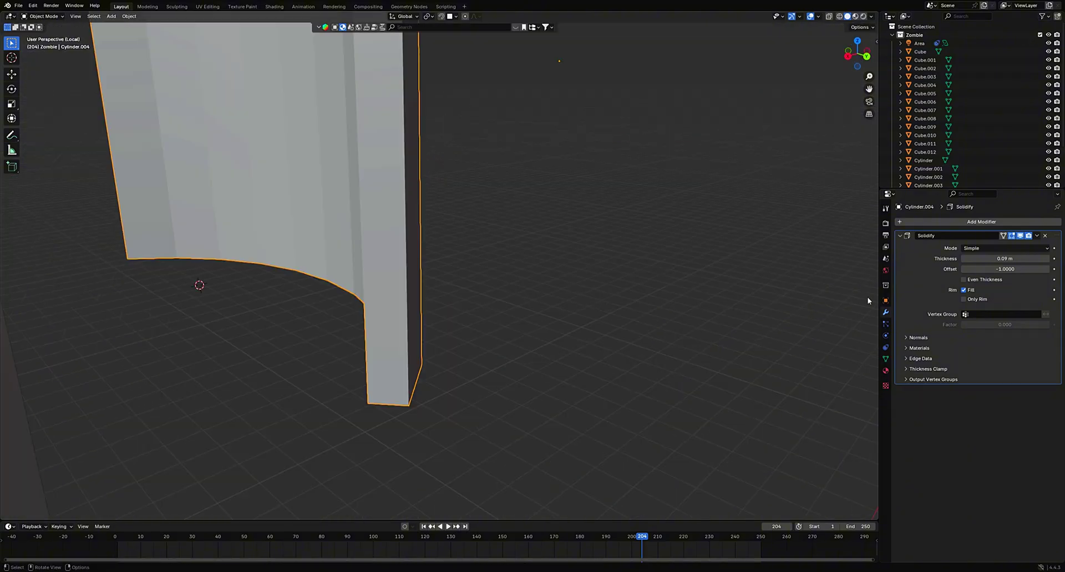
{"action": "key", "text": "ctrl+a"}
{"action": "key", "text": "Tab"}
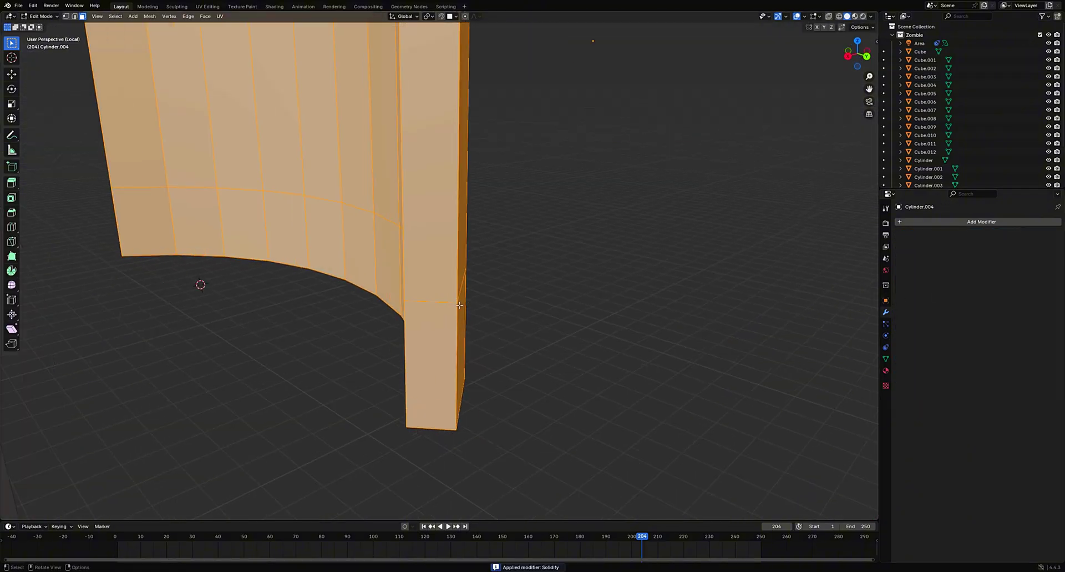
{"action": "scroll", "coordinate": [528, 299], "scroll_direction": "up", "scroll_amount": 5}
{"action": "middle_click_drag", "start_coordinate": [528, 300], "coordinate": [527, 298]}
{"action": "scroll", "coordinate": [527, 297], "scroll_direction": "down", "scroll_amount": 5}
{"action": "key", "text": "Tab"}
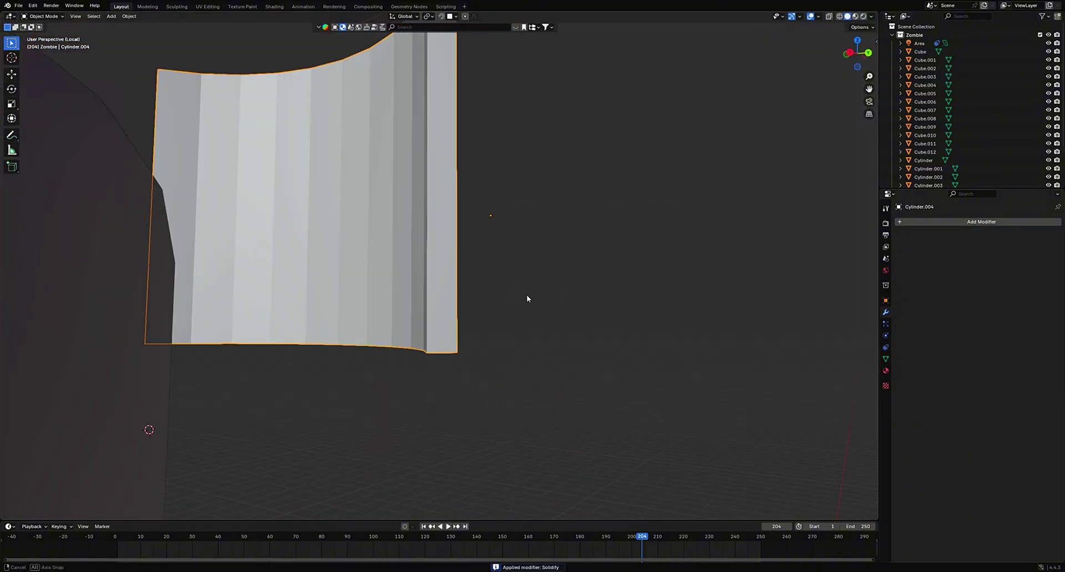
Step: Select the panel's lower horizontal edge loop through the mesh in back view and move it down along Z
{"action": "scroll", "coordinate": [466, 309], "scroll_direction": "up", "scroll_amount": 4}
{"action": "key", "text": "Tab"}
{"action": "left_click", "coordinate": [447, 319]}
{"action": "middle_click_drag", "start_coordinate": [447, 320], "coordinate": [492, 294]}
{"action": "key", "text": "1"}
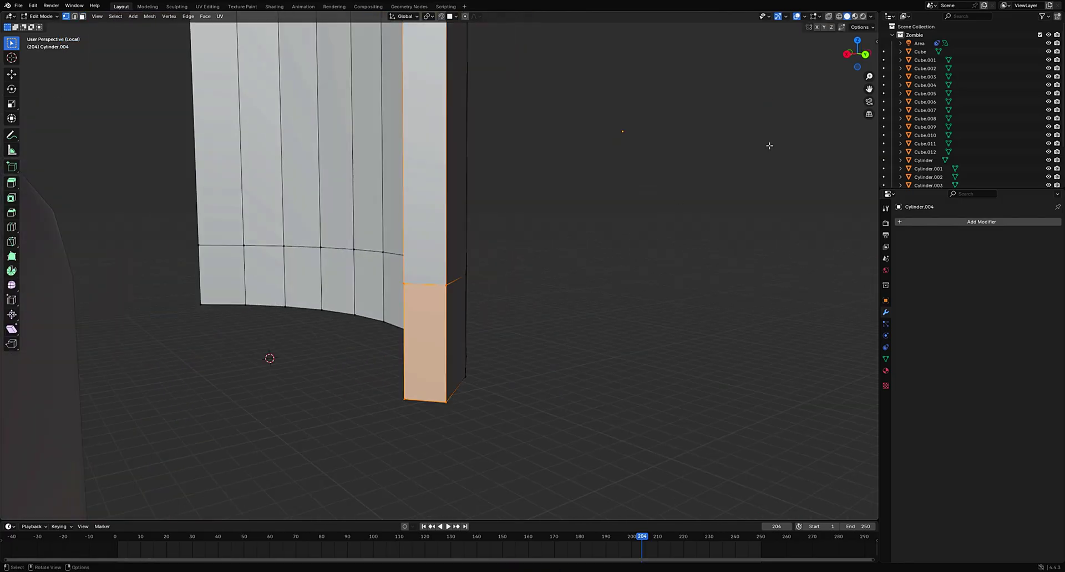
{"action": "left_click", "coordinate": [859, 54]}
{"action": "key", "text": "alt+z"}
{"action": "middle_click_drag", "start_coordinate": [703, 261], "coordinate": [749, 245], "text": "shift"}
{"action": "left_click_drag", "start_coordinate": [749, 245], "coordinate": [399, 283]}
{"action": "key", "text": "alt+z"}
{"action": "key", "text": "g"}
{"action": "key", "text": "z"}
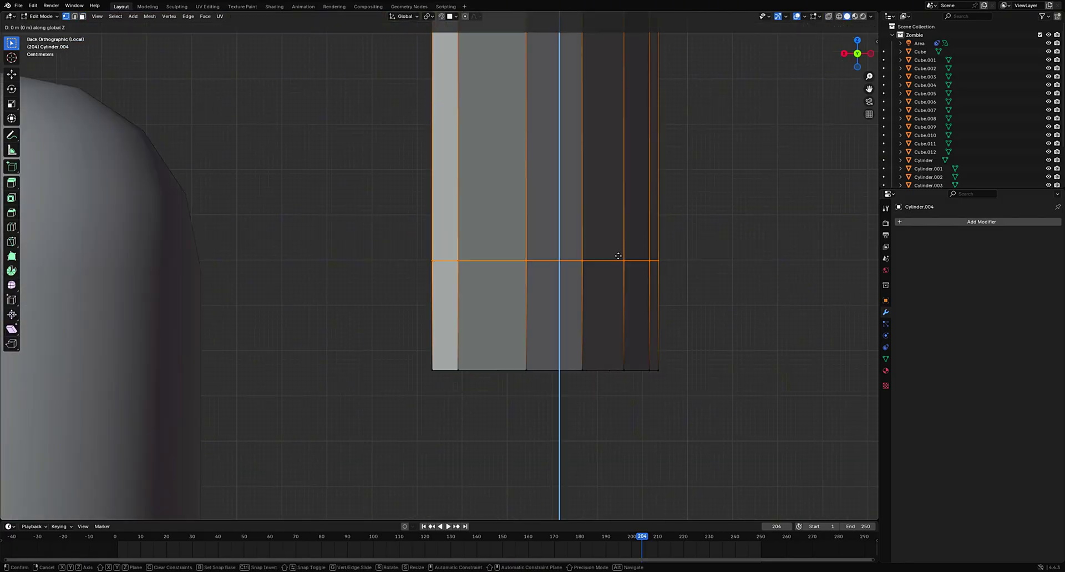
{"action": "left_click", "coordinate": [617, 304]}
Step: Extrude the small faces at both lower ends of the panel along their normals to form short tabs
{"action": "middle_click_drag", "start_coordinate": [617, 304], "coordinate": [525, 269]}
{"action": "key", "text": "shift+z"}
{"action": "key", "text": "shift+z"}
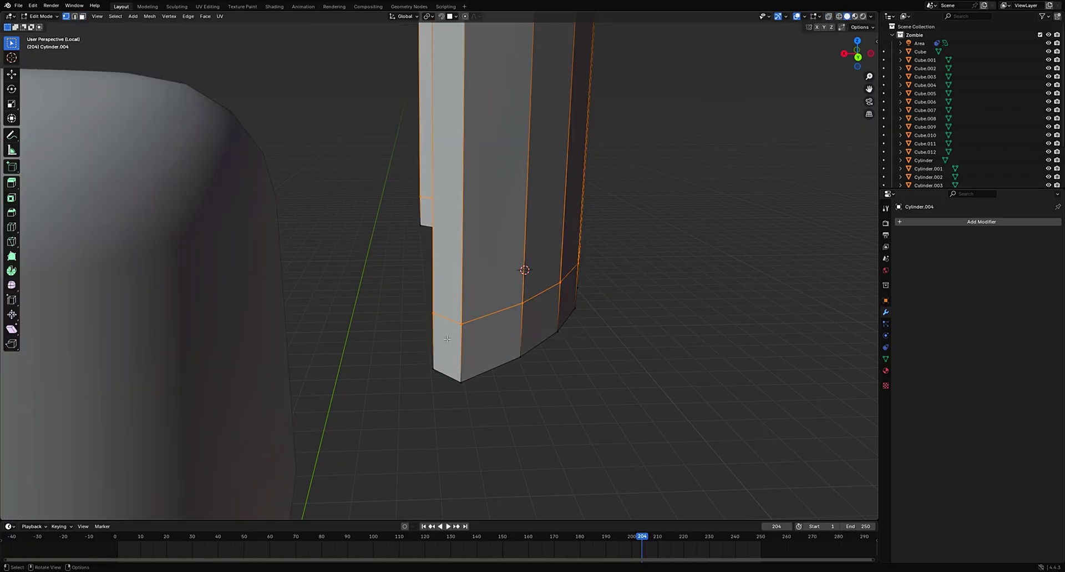
{"action": "key", "text": "3"}
{"action": "left_click", "coordinate": [453, 343]}
{"action": "mouse_move", "coordinate": [452, 343]}
{"action": "middle_mouse_down"}
{"action": "mouse_move", "coordinate": [664, 281]}
{"action": "mouse_move", "coordinate": [434, 333]}
{"action": "middle_mouse_up"}
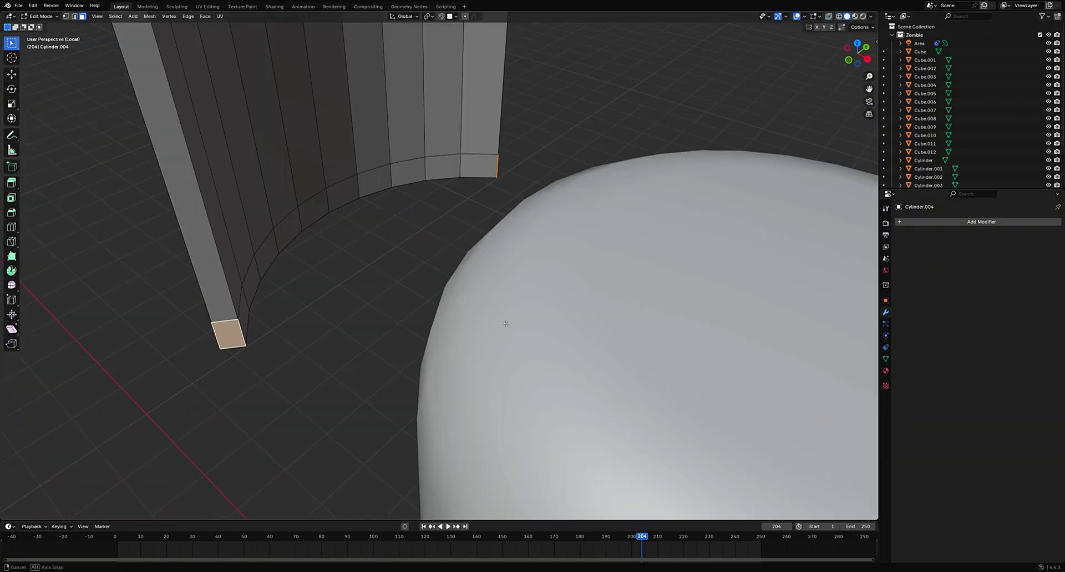
{"action": "key", "text": "ctrl+f"}
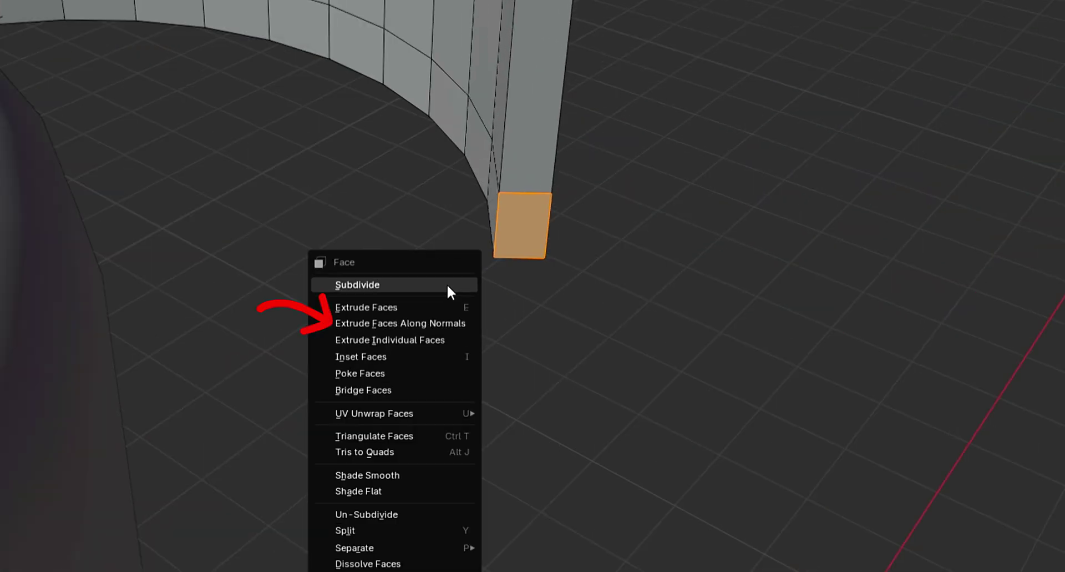
{"action": "left_click", "coordinate": [453, 319]}
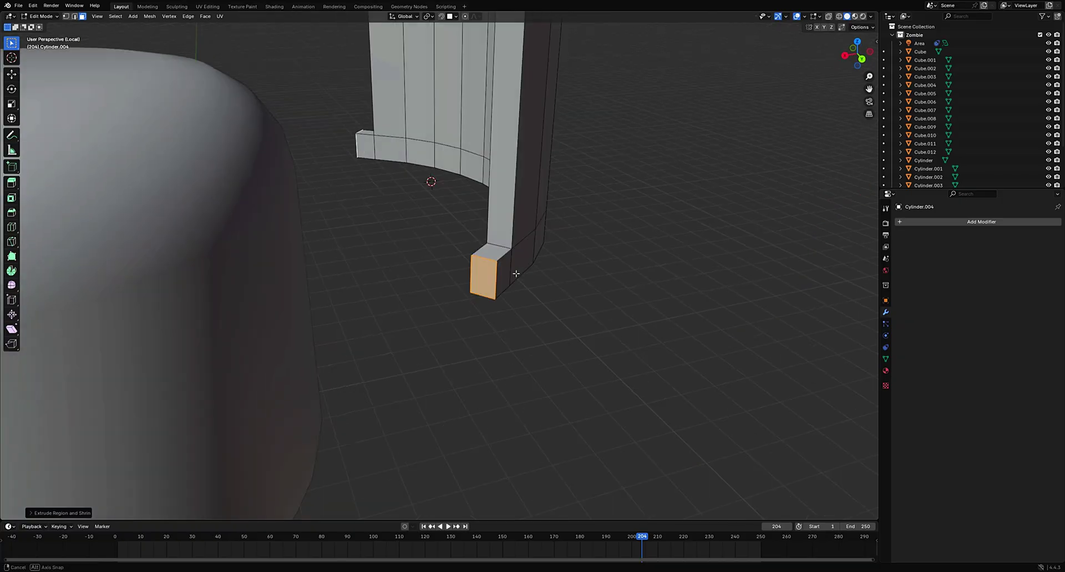
Step: Scale the end faces of the panel's lower tabs down along Z and bevel them
{"action": "middle_click_drag", "start_coordinate": [516, 273], "coordinate": [631, 219]}
{"action": "key", "text": "s"}
{"action": "key", "text": "z"}
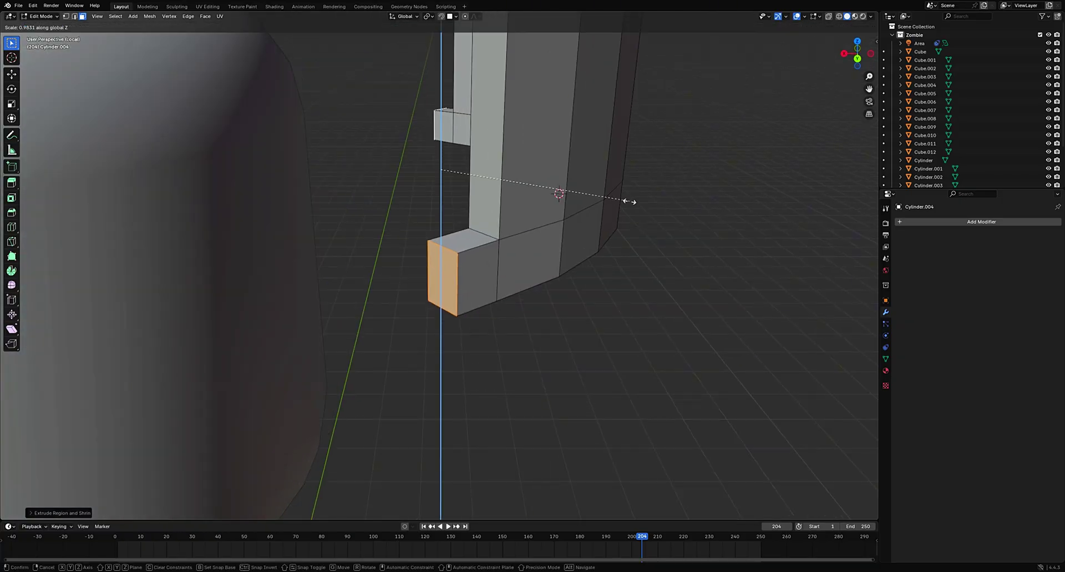
{"action": "left_click", "coordinate": [558, 198]}
{"action": "key", "text": "ctrl+b"}
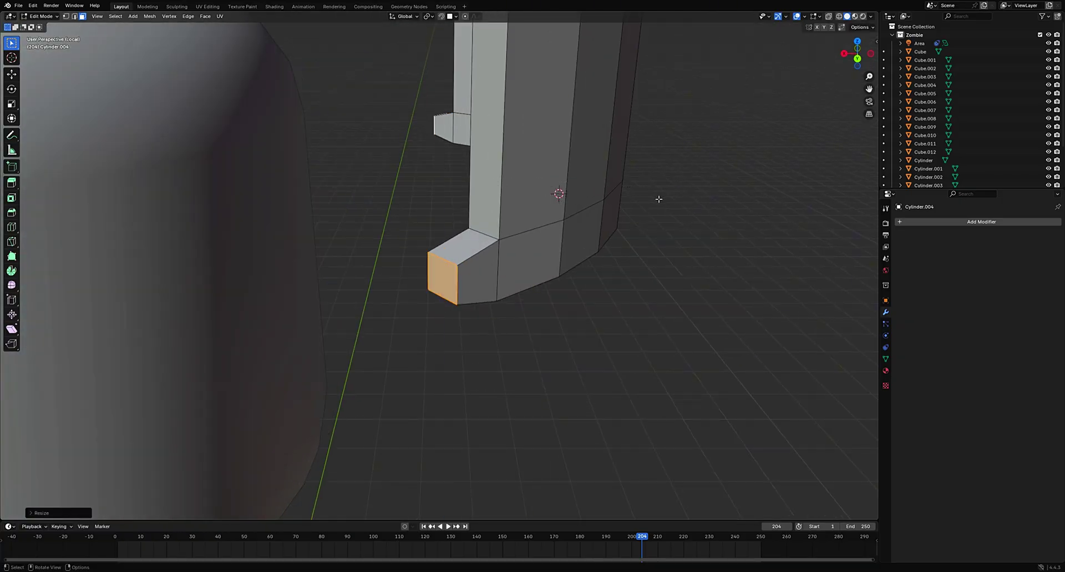
{"action": "left_click", "coordinate": [659, 197]}
Step: Move the whole curved panel along the X axis in Object Mode
{"action": "key", "text": "Tab"}
{"action": "middle_click_drag", "start_coordinate": [673, 195], "coordinate": [649, 199]}
{"action": "middle_click_drag", "start_coordinate": [861, 444], "coordinate": [655, 432]}
{"action": "scroll", "coordinate": [655, 422], "scroll_direction": "down", "scroll_amount": 3}
{"action": "key", "text": "g"}
{"action": "key", "text": "x"}
{"action": "left_click", "coordinate": [596, 384]}
{"action": "middle_click_drag", "start_coordinate": [594, 382], "coordinate": [499, 255]}
Step: Add two horizontal edge loops across the curved panel above its lower band
{"action": "key", "text": "Tab"}
{"action": "scroll", "coordinate": [388, 266], "scroll_direction": "up", "scroll_amount": 3}
{"action": "key", "text": "ctrl+r"}
{"action": "left_click", "coordinate": [284, 299]}
{"action": "left_click", "coordinate": [287, 280]}
{"action": "scroll", "coordinate": [524, 294], "scroll_direction": "up", "scroll_amount": 2}
{"action": "key", "text": "ctrl+r"}
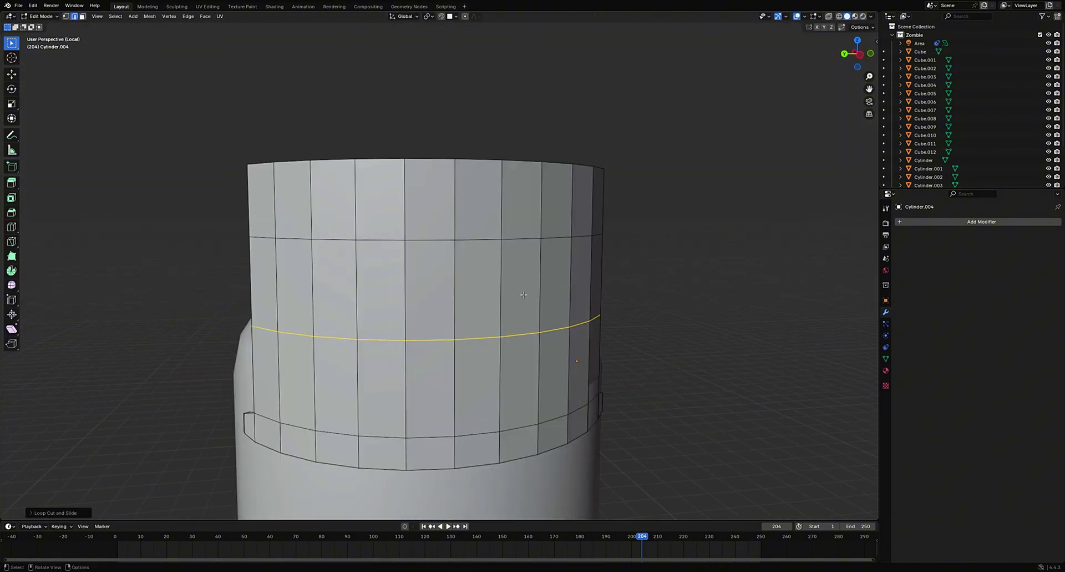
Step: Select the panel's upper horizontal edge loop through the mesh and move it down along Z
{"action": "key", "text": "shift+z"}
{"action": "left_click_drag", "start_coordinate": [682, 226], "coordinate": [173, 310]}
{"action": "key", "text": "1"}
{"action": "key", "text": "shift+z"}
{"action": "key", "text": "g"}
{"action": "key", "text": "z"}
{"action": "left_click", "coordinate": [630, 309]}
Step: Select all of the panel's top vertices through the mesh and lower them along Z
{"action": "key", "text": "shift+z"}
{"action": "left_click_drag", "start_coordinate": [685, 97], "coordinate": [216, 194]}
{"action": "key", "text": "shift+z"}
{"action": "key", "text": "g"}
{"action": "key", "text": "z"}
{"action": "left_click", "coordinate": [677, 230]}
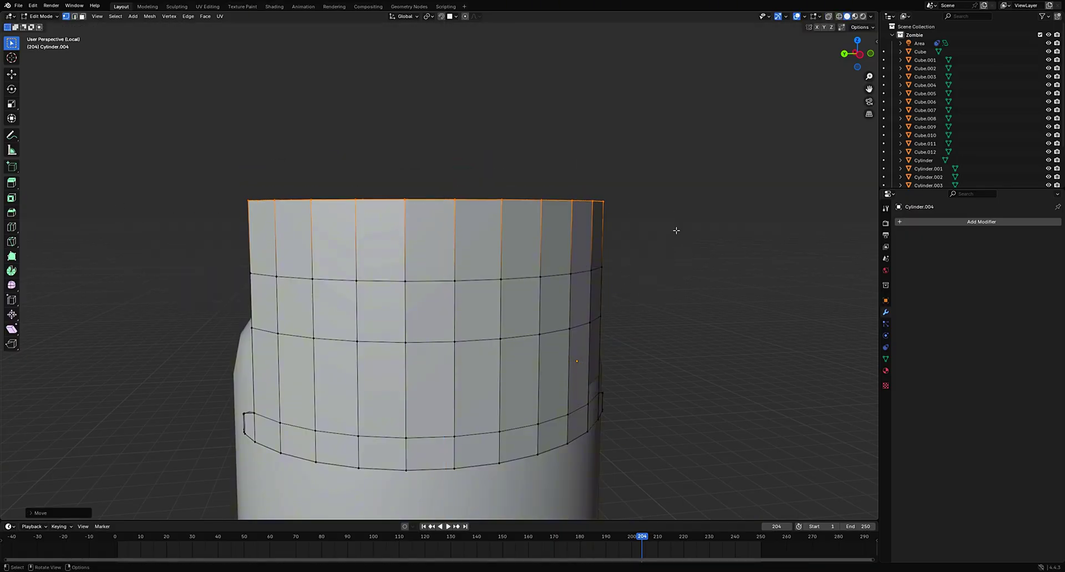
Step: Switch the panel mesh to edge selection and enable proportional editing
{"action": "key", "text": "Tab"}
{"action": "key", "text": "Tab"}
{"action": "scroll", "coordinate": [388, 278], "scroll_direction": "down", "scroll_amount": 1}
{"action": "key", "text": "Tab"}
{"action": "middle_click_drag", "start_coordinate": [393, 258], "coordinate": [392, 279]}
{"action": "key", "text": "Tab"}
{"action": "key", "text": "2"}
{"action": "key", "text": "o"}
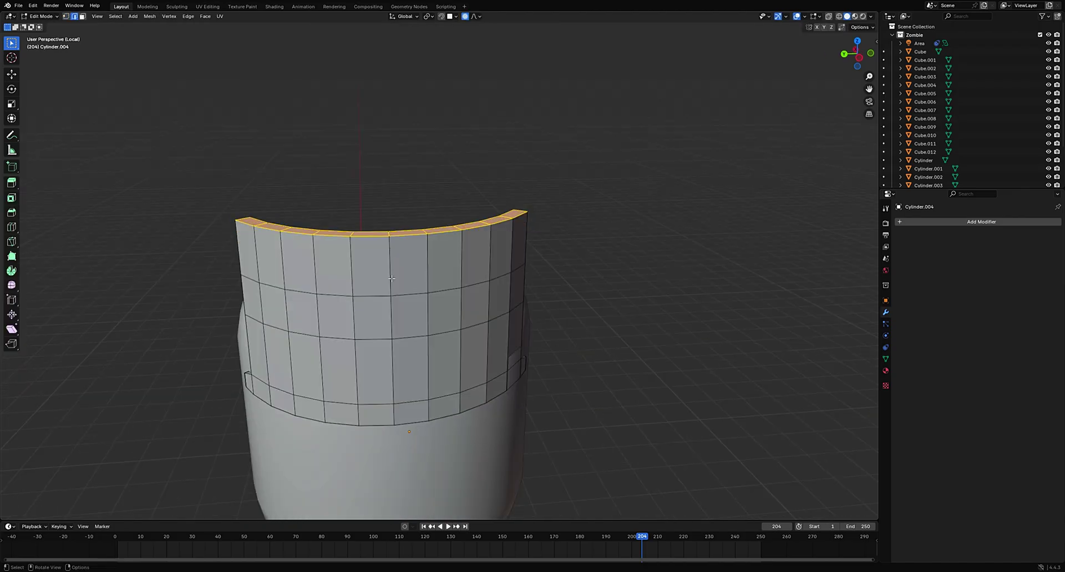
Step: Try to raise the middle of the panel's top rim along Z with proportional editing
{"action": "left_click", "coordinate": [391, 234]}
{"action": "key", "text": "g"}
{"action": "key", "text": "z"}
{"action": "left_click", "coordinate": [487, 207]}
{"action": "key", "text": "Tab"}
{"action": "scroll", "coordinate": [482, 266], "scroll_direction": "down", "scroll_amount": 3}
{"action": "middle_click_drag", "start_coordinate": [473, 303], "coordinate": [494, 295]}
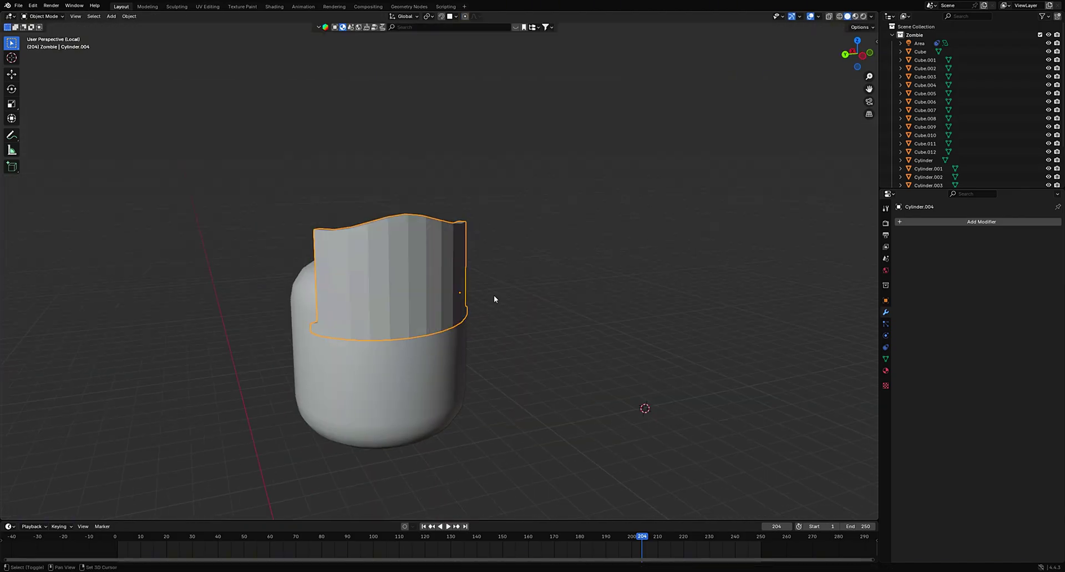
{"action": "scroll", "coordinate": [499, 291], "scroll_direction": "up", "scroll_amount": 2}
{"action": "scroll", "coordinate": [517, 282], "scroll_direction": "up", "scroll_amount": 2}
{"action": "key", "text": "Tab"}
{"action": "key", "text": "3"}
{"action": "key", "text": "2"}
Step: Undo the proportional raise of the panel's top rim
{"action": "key", "text": "ctrl+z"}
{"action": "key", "text": "ctrl+z"}
{"action": "key", "text": "ctrl+z"}
{"action": "key", "text": "ctrl+z"}
{"action": "key", "text": "ctrl+z"}
Step: Raise the centre of the panel's top rim along Z with proportional editing to form a shallow peak
{"action": "middle_click_drag", "start_coordinate": [474, 259], "coordinate": [455, 299]}
{"action": "left_click", "coordinate": [413, 105]}
{"action": "key", "text": "g"}
{"action": "key", "text": "z"}
{"action": "left_click", "coordinate": [414, 92]}
{"action": "middle_click_drag", "start_coordinate": [410, 244], "coordinate": [378, 213]}
Step: Delete the matching outer and inner faces across the middle of the panel's upper band to cut a wide viewing slit
{"action": "scroll", "coordinate": [405, 210], "scroll_direction": "up", "scroll_amount": 1}
{"action": "key", "text": "3"}
{"action": "left_click", "coordinate": [373, 208]}
{"action": "left_click", "coordinate": [425, 213], "text": "shift"}
{"action": "left_click", "coordinate": [258, 214], "text": "shift"}
{"action": "left_click", "coordinate": [312, 210], "text": "shift"}
{"action": "left_click", "coordinate": [560, 213], "text": "shift"}
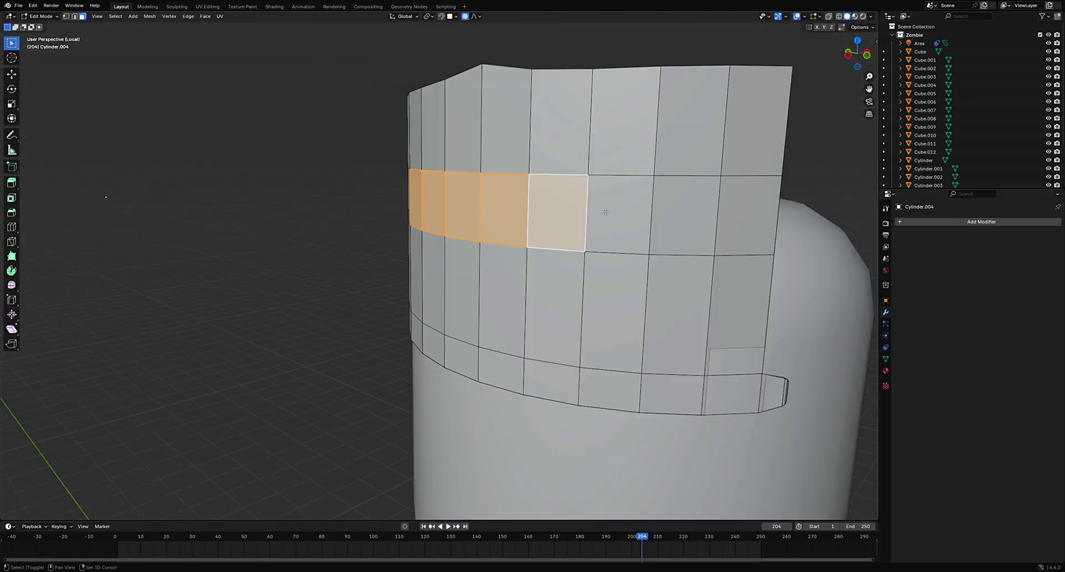
{"action": "middle_click_drag", "start_coordinate": [604, 212], "coordinate": [755, 252]}
{"action": "middle_click_drag", "start_coordinate": [496, 274], "coordinate": [527, 261]}
{"action": "right_click", "coordinate": [423, 263]}
{"action": "left_click", "coordinate": [273, 235], "text": "shift"}
{"action": "left_click", "coordinate": [331, 238], "text": "shift"}
{"action": "left_click", "coordinate": [443, 262], "text": "shift"}
{"action": "left_click", "coordinate": [503, 289], "text": "shift"}
{"action": "middle_click_drag", "start_coordinate": [519, 298], "coordinate": [459, 297]}
{"action": "right_click", "coordinate": [458, 297]}
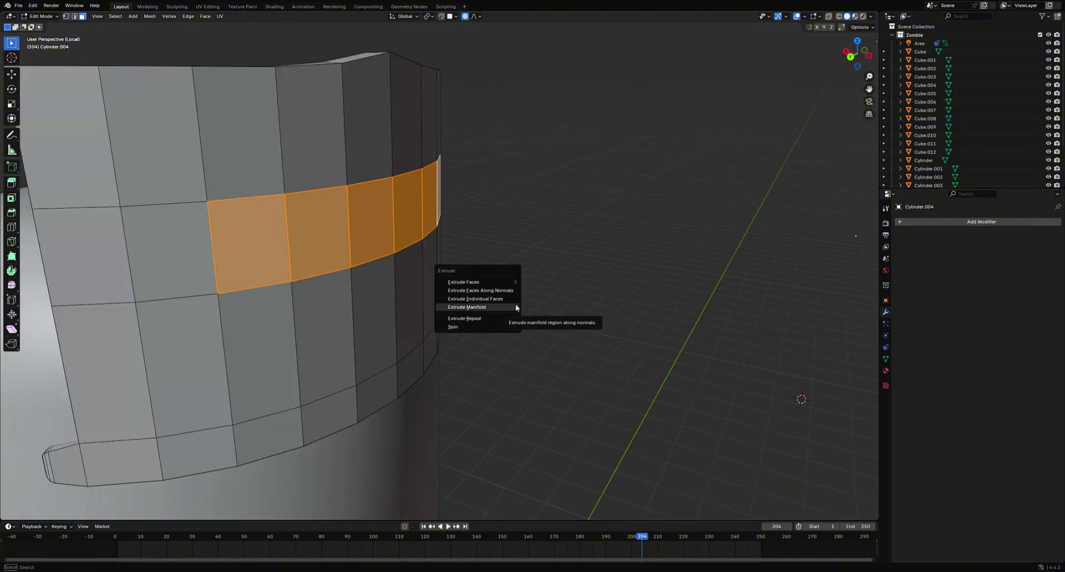
{"action": "key", "text": "x"}
{"action": "left_click", "coordinate": [471, 235]}
Step: Bridge the front and back borders of the viewing slit to close its inner walls
{"action": "middle_click_drag", "start_coordinate": [470, 234], "coordinate": [290, 202]}
{"action": "key", "text": "f"}
{"action": "key", "text": "ctrl+z"}
{"action": "middle_click_drag", "start_coordinate": [488, 222], "coordinate": [481, 272]}
{"action": "right_click", "coordinate": [463, 285]}
{"action": "left_click", "coordinate": [461, 292]}
{"action": "key", "text": "Tab"}
{"action": "key", "text": "Tab"}
Step: Select the long upper and lower edges of the viewing slit and bevel them
{"action": "left_click", "coordinate": [254, 240], "text": "alt"}
{"action": "middle_click_drag", "start_coordinate": [350, 172], "coordinate": [365, 248]}
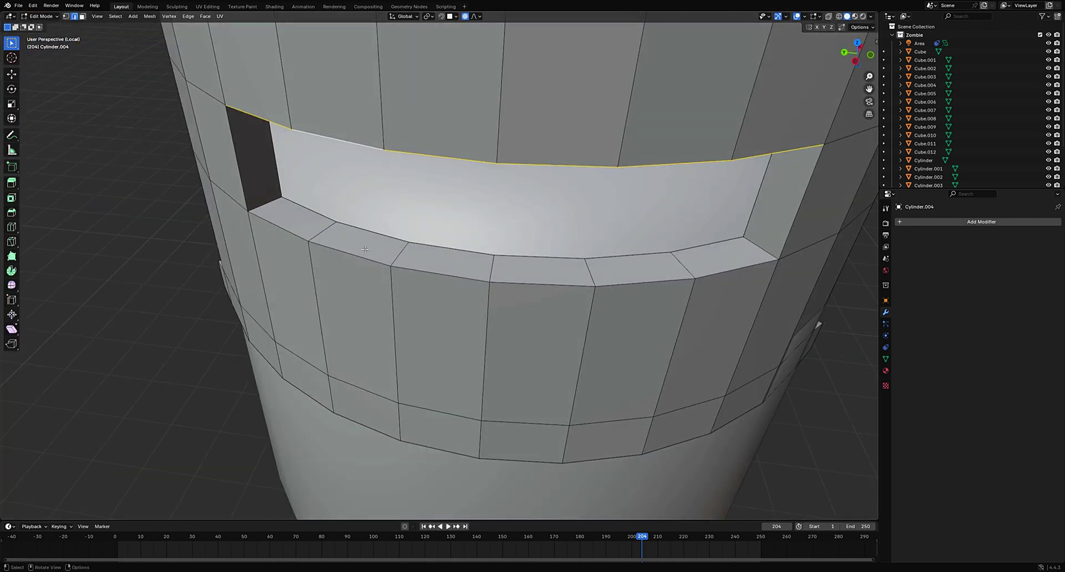
{"action": "middle_click_drag", "start_coordinate": [276, 213], "coordinate": [321, 167]}
{"action": "left_click", "coordinate": [659, 200], "text": "alt+shift"}
{"action": "left_click", "coordinate": [622, 206], "text": "alt+shift"}
{"action": "middle_click_drag", "start_coordinate": [561, 272], "coordinate": [541, 316], "text": "alt"}
{"action": "left_click", "coordinate": [425, 184], "text": "alt"}
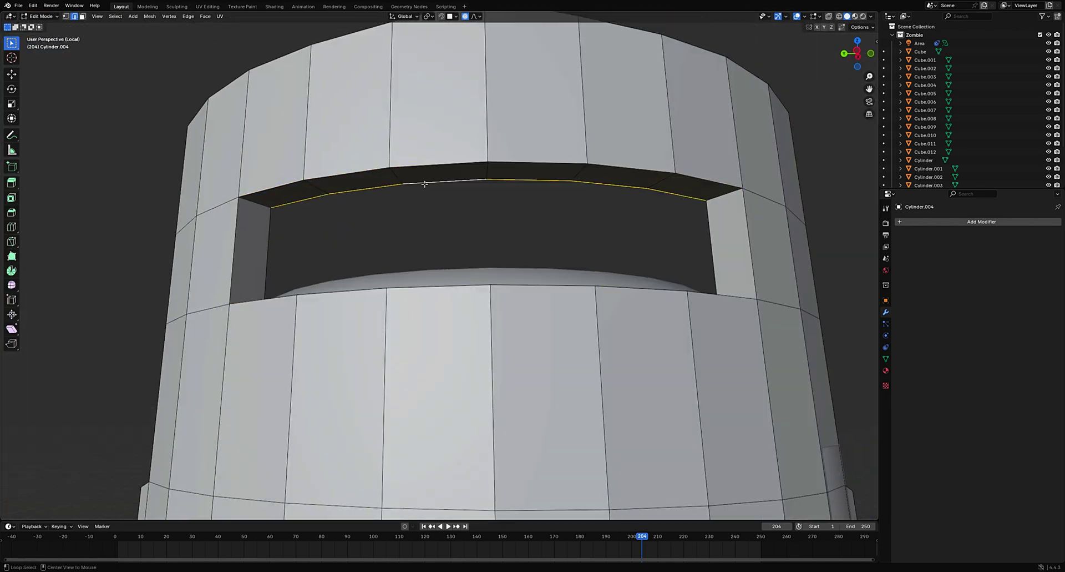
{"action": "middle_click_drag", "start_coordinate": [727, 233], "coordinate": [633, 213]}
{"action": "key", "text": "ctrl+b"}
{"action": "key", "text": "x"}
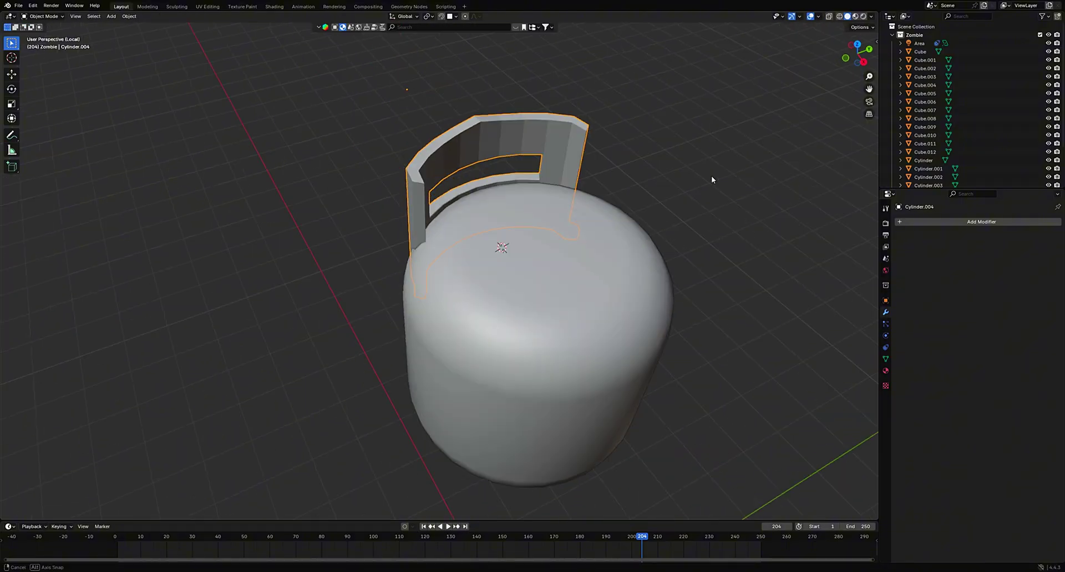
Step: Select the edge runs along the panel's top rim and bottom rim and bevel them
{"action": "middle_click_drag", "start_coordinate": [711, 178], "coordinate": [599, 247]}
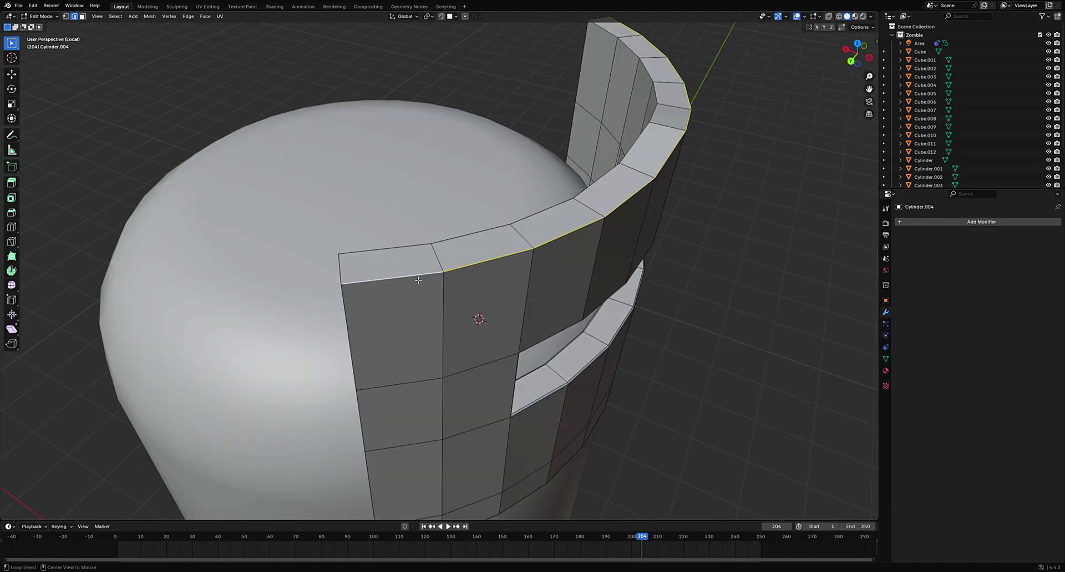
{"action": "middle_click_drag", "start_coordinate": [608, 24], "coordinate": [445, 127], "text": "shift"}
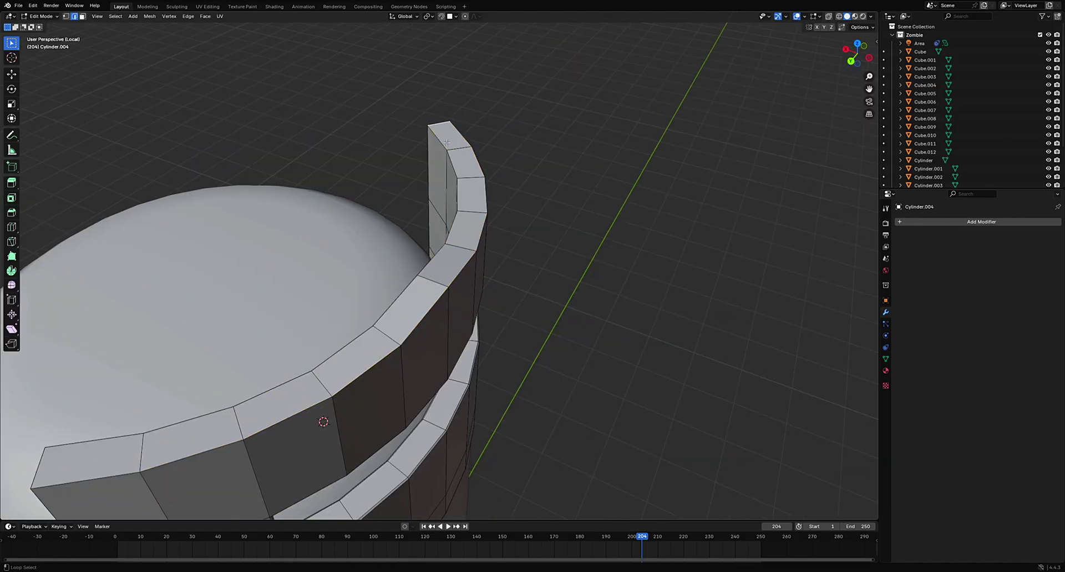
{"action": "left_click", "coordinate": [447, 143], "text": "alt+shift"}
{"action": "middle_click_drag", "start_coordinate": [389, 300], "coordinate": [390, 182]}
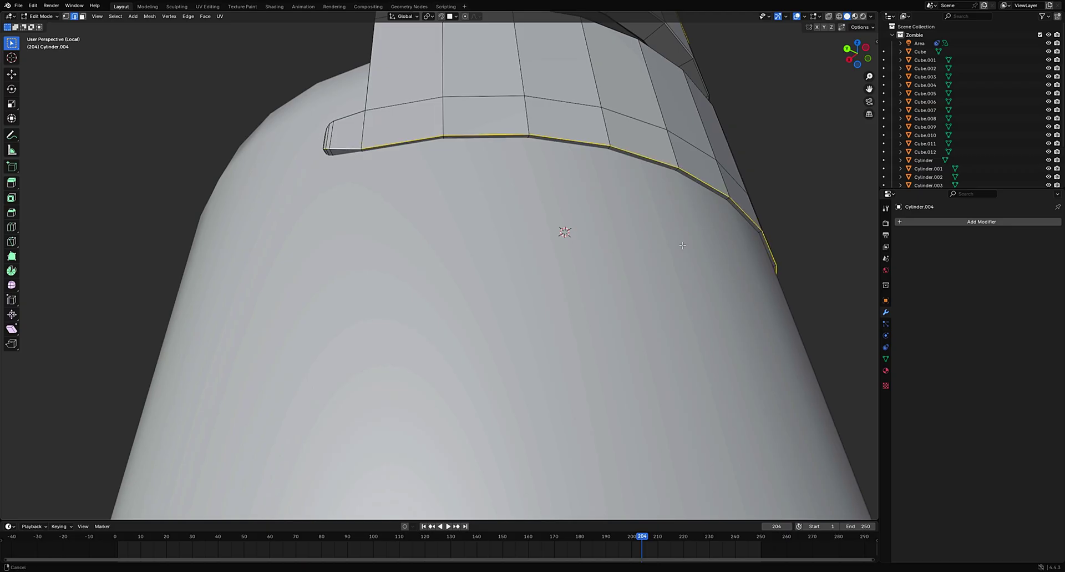
{"action": "middle_click_drag", "start_coordinate": [683, 245], "coordinate": [481, 228]}
{"action": "key", "text": "ctrl+b"}
{"action": "left_click", "coordinate": [651, 300]}
{"action": "key", "text": "Tab"}
{"action": "scroll", "coordinate": [482, 229], "scroll_direction": "down", "scroll_amount": 6}
{"action": "scroll", "coordinate": [482, 228], "scroll_direction": "up", "scroll_amount": 3}
Step: Add a horizontal edge loop to the head cylinder and slide it into the lower half
{"action": "left_click", "coordinate": [438, 267]}
{"action": "key", "text": "Tab"}
{"action": "key", "text": "ctrl+r"}
{"action": "left_click", "coordinate": [420, 267]}
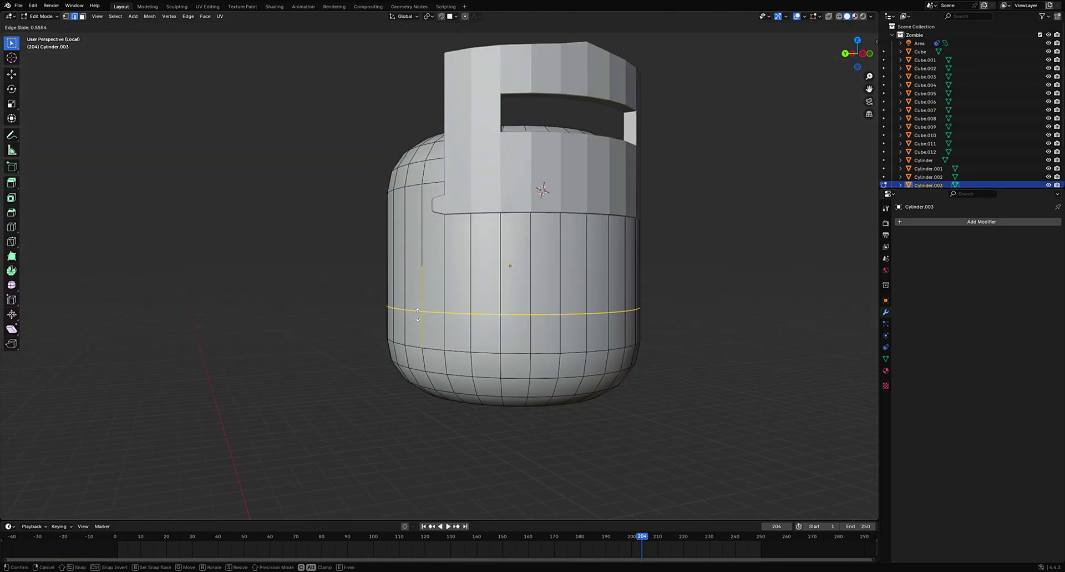
Step: Select the head's new lower edge loop through the mesh in left view and scale it outward into a flare
{"action": "left_click", "coordinate": [863, 53]}
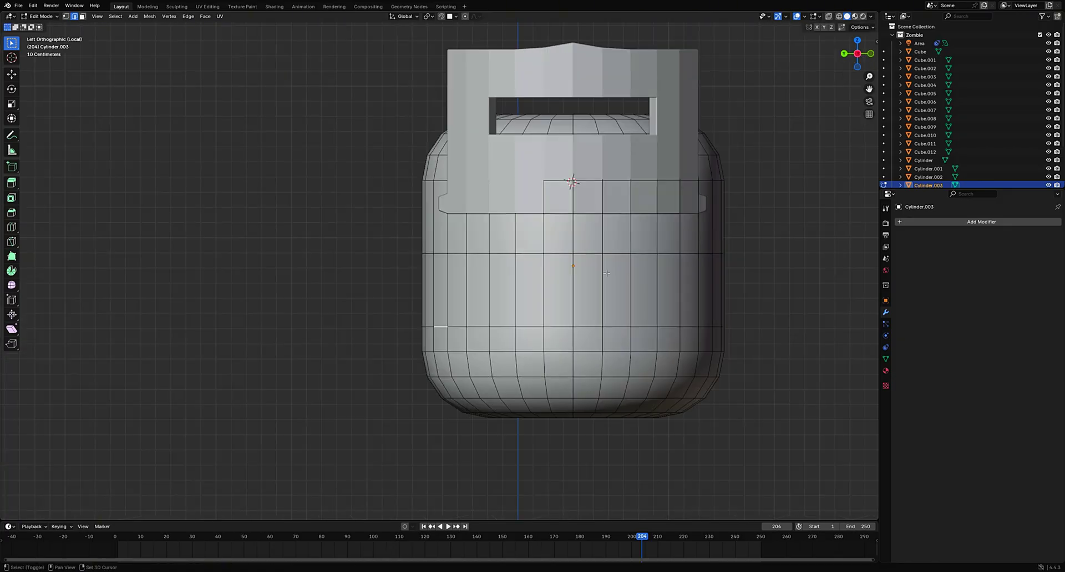
{"action": "key", "text": "shift+z"}
{"action": "left_click_drag", "start_coordinate": [757, 255], "coordinate": [345, 284]}
{"action": "key", "text": "shift+z"}
{"action": "middle_click_drag", "start_coordinate": [776, 176], "coordinate": [574, 234], "text": "shift"}
{"action": "key", "text": "s"}
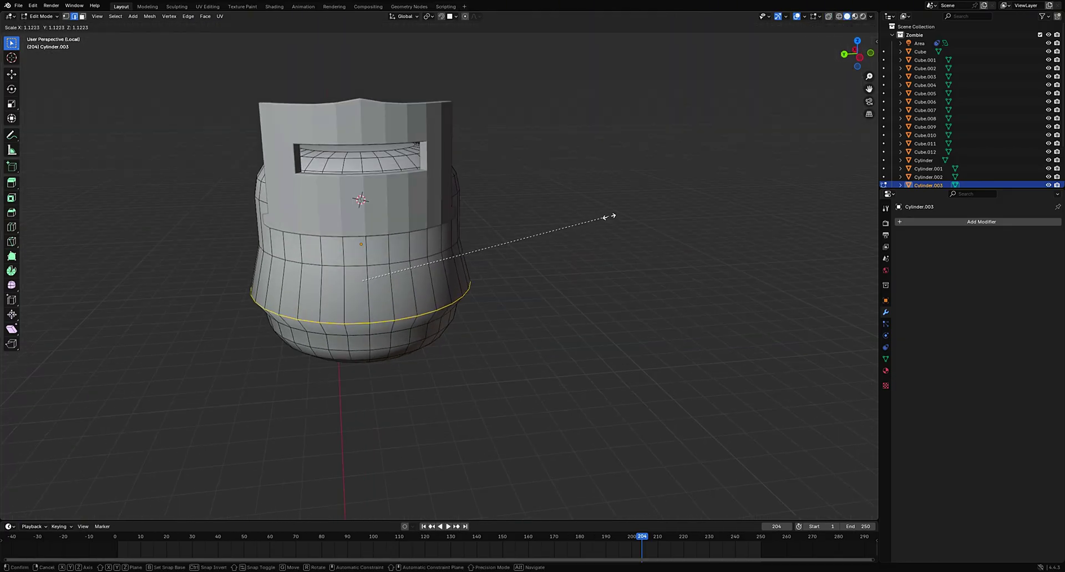
{"action": "scroll", "coordinate": [572, 227], "scroll_direction": "up", "scroll_amount": 5}
Step: Move the flared edge loop down along Z towards the base of the head
{"action": "key", "text": "g"}
{"action": "key", "text": "z"}
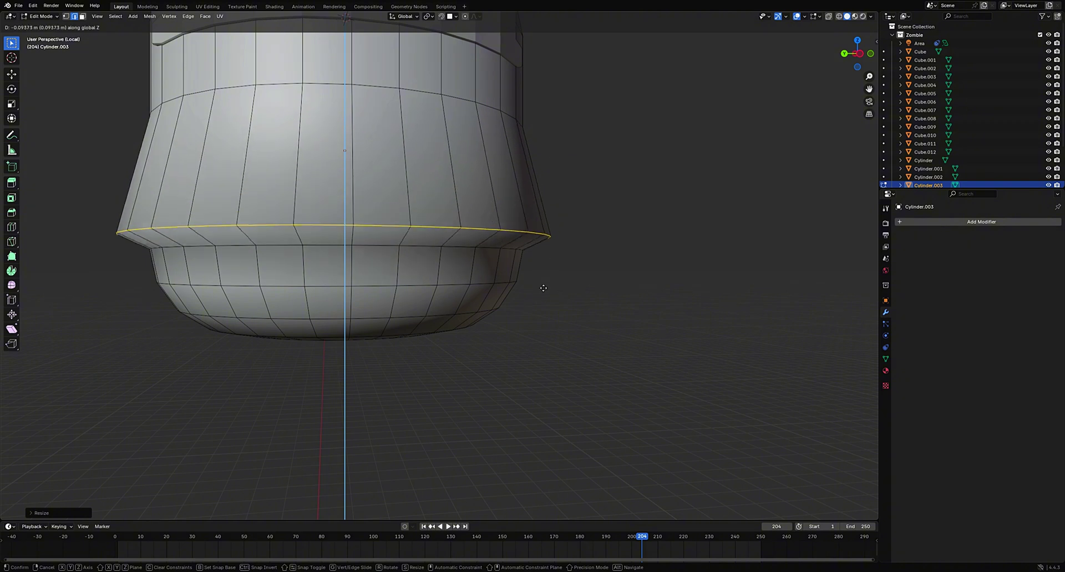
{"action": "left_click", "coordinate": [534, 350]}
{"action": "scroll", "coordinate": [586, 255], "scroll_direction": "down", "scroll_amount": 6}
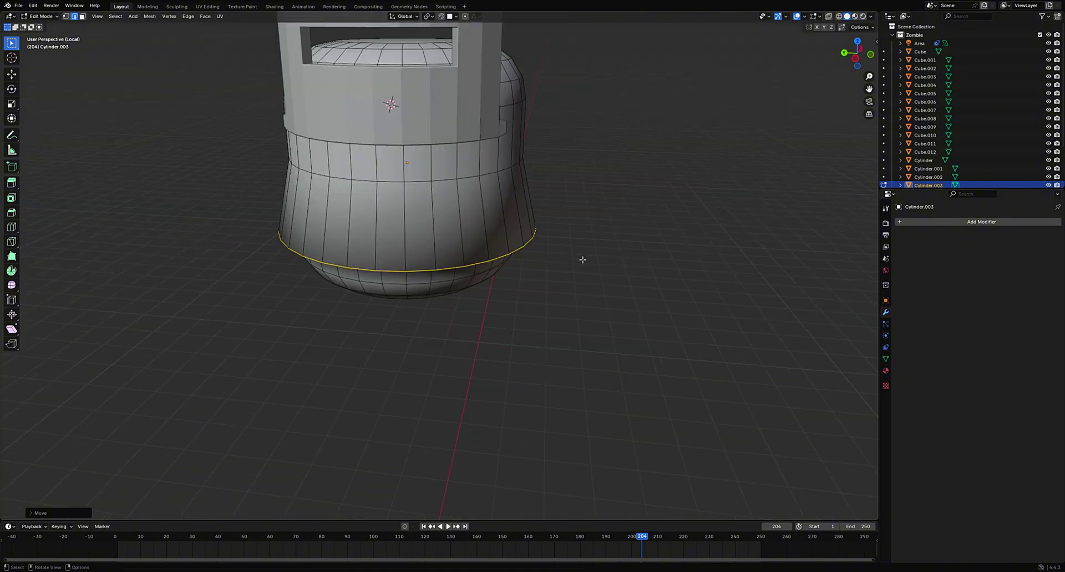
Step: Fine-tune the width of the head's flared edge loop by scaling it twice
{"action": "key", "text": "Tab"}
{"action": "middle_click_drag", "start_coordinate": [582, 259], "coordinate": [604, 252]}
{"action": "scroll", "coordinate": [611, 213], "scroll_direction": "up", "scroll_amount": 5}
{"action": "key", "text": "Tab"}
{"action": "key", "text": "s"}
{"action": "left_click", "coordinate": [627, 210]}
{"action": "key", "text": "Tab"}
{"action": "key", "text": "Tab"}
{"action": "key", "text": "s"}
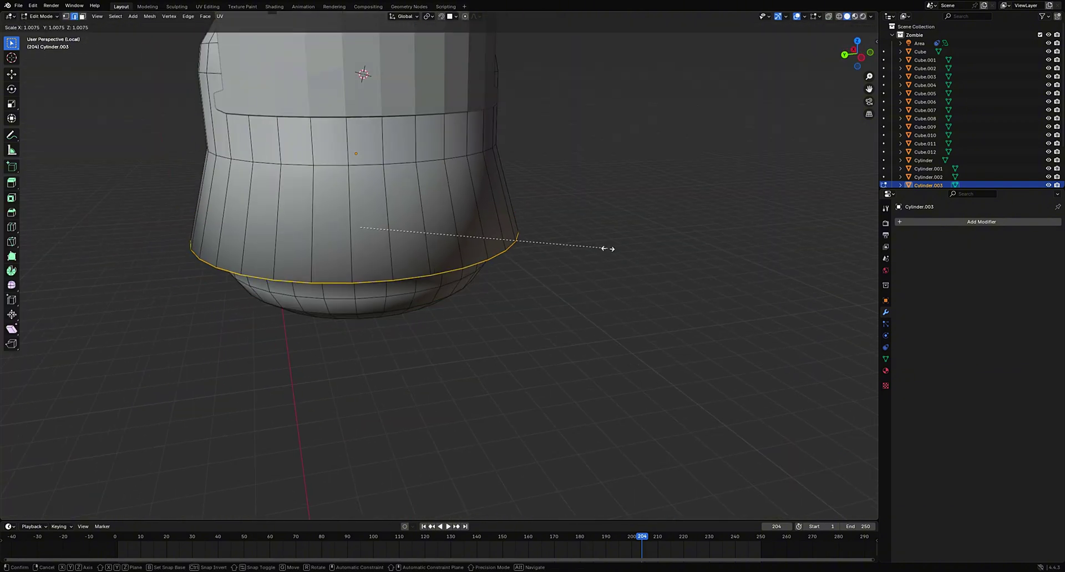
{"action": "left_click", "coordinate": [608, 247]}
Step: Add another horizontal edge loop across the head's flared section
{"action": "key", "text": "ctrl+r"}
{"action": "left_click", "coordinate": [323, 205]}
{"action": "key", "text": "Tab"}
{"action": "scroll", "coordinate": [561, 208], "scroll_direction": "down", "scroll_amount": 3}
{"action": "middle_click_drag", "start_coordinate": [574, 202], "coordinate": [509, 232]}
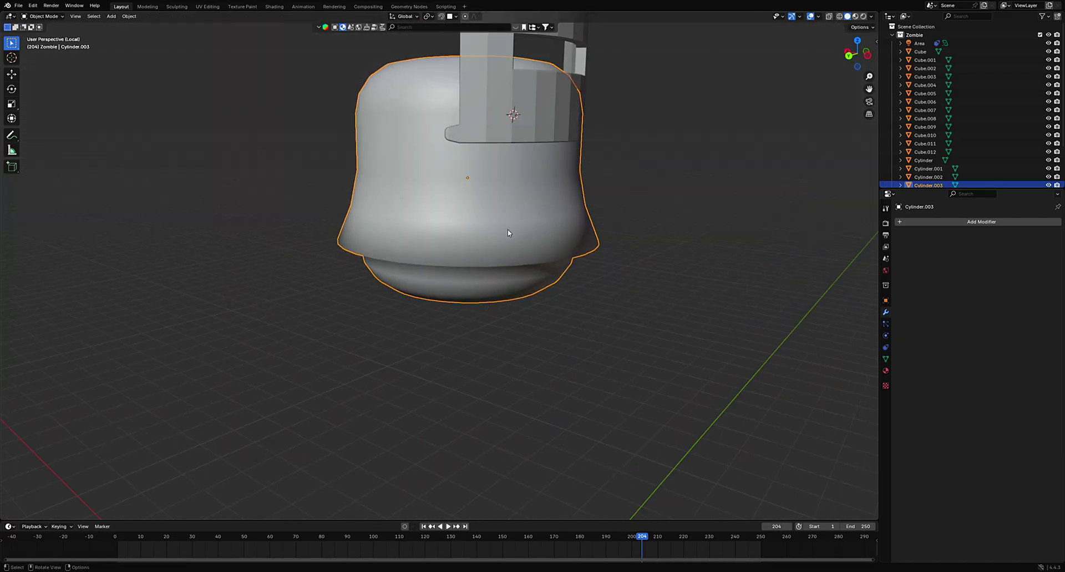
Step: Move the panel's centre vertical edges above and below the slit along X with proportional editing
{"action": "left_click", "coordinate": [530, 108]}
{"action": "scroll", "coordinate": [616, 404], "scroll_direction": "down", "scroll_amount": 2}
{"action": "middle_click_drag", "start_coordinate": [616, 404], "coordinate": [529, 336]}
{"action": "scroll", "coordinate": [529, 336], "scroll_direction": "up", "scroll_amount": 5}
{"action": "key", "text": "Tab"}
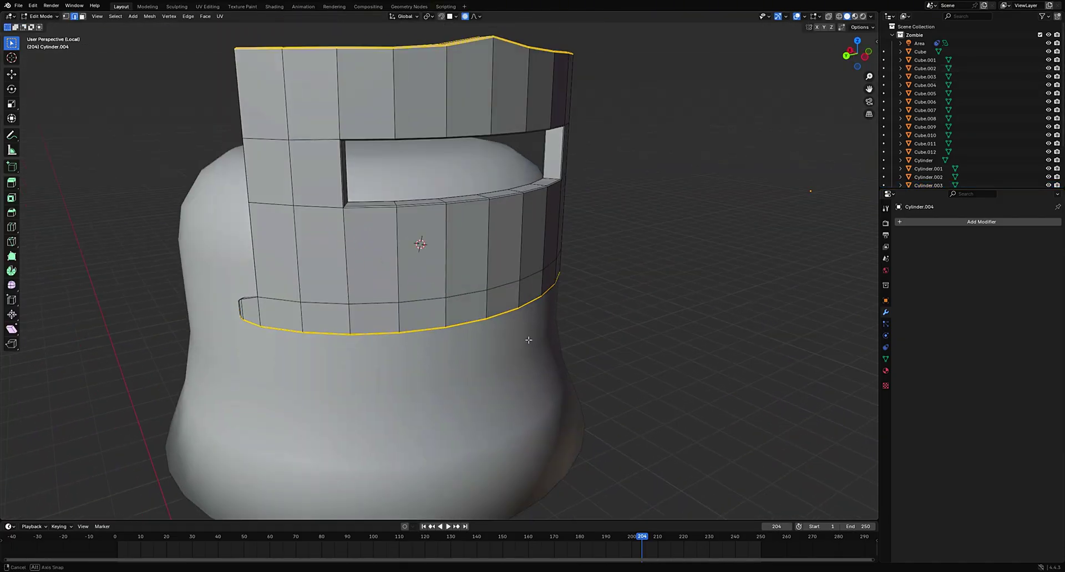
{"action": "left_click", "coordinate": [491, 119]}
{"action": "middle_click_drag", "start_coordinate": [522, 144], "coordinate": [515, 183], "text": "shift"}
{"action": "left_click", "coordinate": [486, 343], "text": "shift"}
{"action": "middle_click_drag", "start_coordinate": [484, 302], "coordinate": [564, 205]}
{"action": "key", "text": "g"}
{"action": "key", "text": "x"}
{"action": "left_click", "coordinate": [529, 327]}
Step: Duplicate the slotted panel and move the copy down along Z in front of the head's lower half
{"action": "key", "text": "Tab"}
{"action": "scroll", "coordinate": [564, 205], "scroll_direction": "down", "scroll_amount": 6}
{"action": "key", "text": "ctrl+c"}
{"action": "key", "text": "ctrl+v"}
{"action": "key", "text": "g"}
{"action": "key", "text": "z"}
{"action": "left_click", "coordinate": [587, 273]}
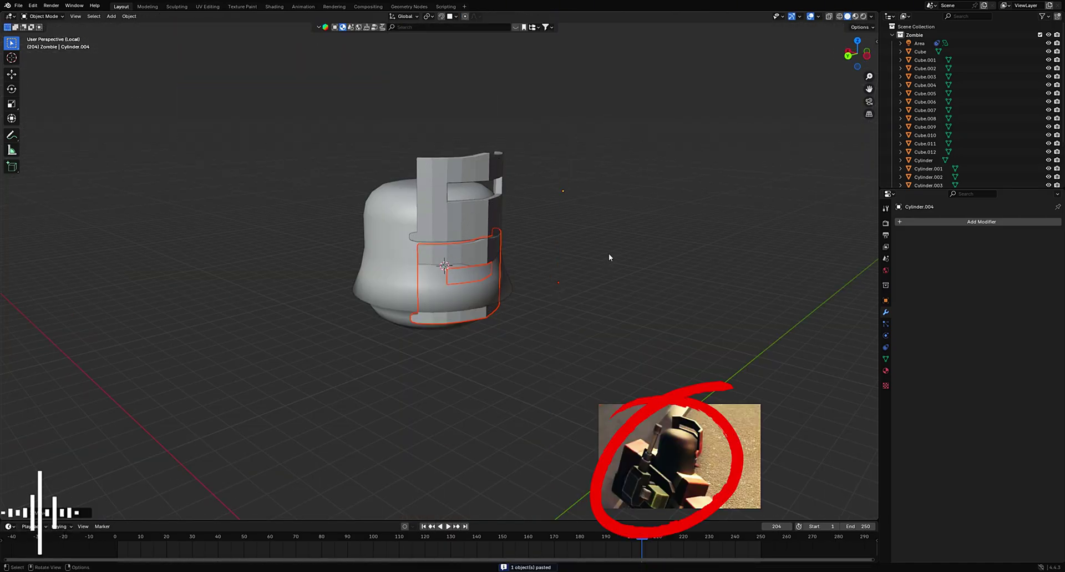
Step: Select the head's front faces across the flared section and move them about 0.2 m inward along X behind the lower panel
{"action": "left_click", "coordinate": [508, 288]}
{"action": "key", "text": "Tab"}
{"action": "scroll", "coordinate": [472, 320], "scroll_direction": "up", "scroll_amount": 4}
{"action": "key", "text": "3"}
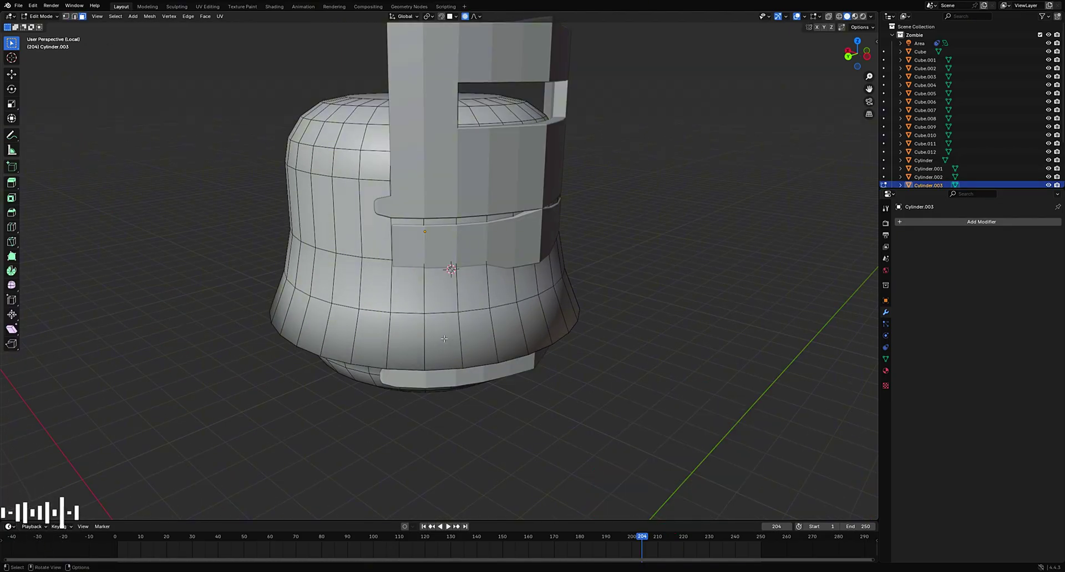
{"action": "left_click", "coordinate": [553, 318], "text": "shift"}
{"action": "left_click", "coordinate": [566, 309], "text": "shift"}
{"action": "left_click", "coordinate": [533, 327], "text": "shift"}
{"action": "middle_click_drag", "start_coordinate": [534, 326], "coordinate": [484, 330]}
{"action": "left_click", "coordinate": [584, 353], "text": "shift"}
{"action": "left_click", "coordinate": [614, 343], "text": "shift"}
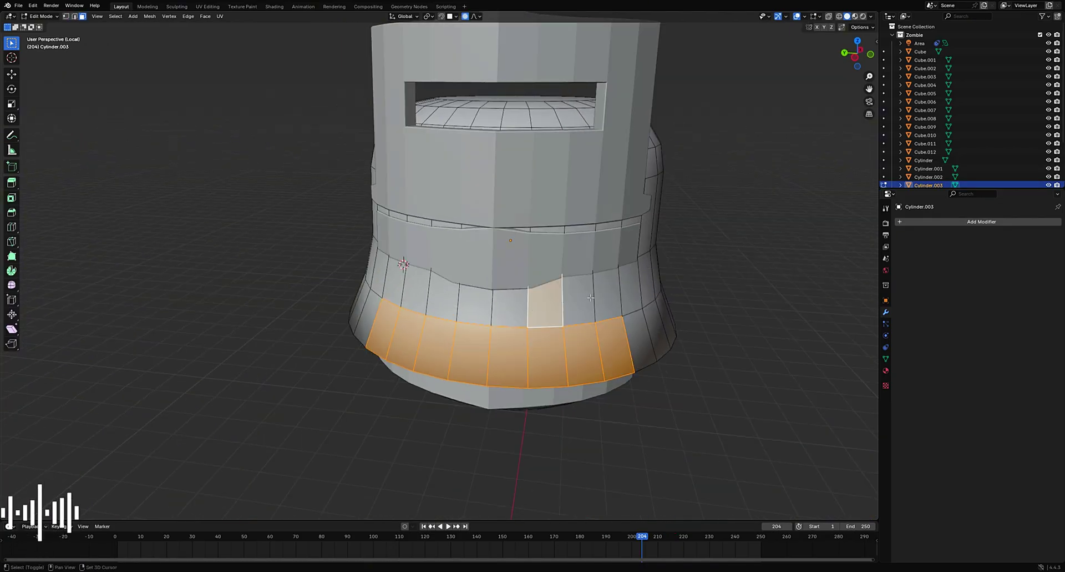
{"action": "middle_click_drag", "start_coordinate": [447, 302], "coordinate": [457, 37]}
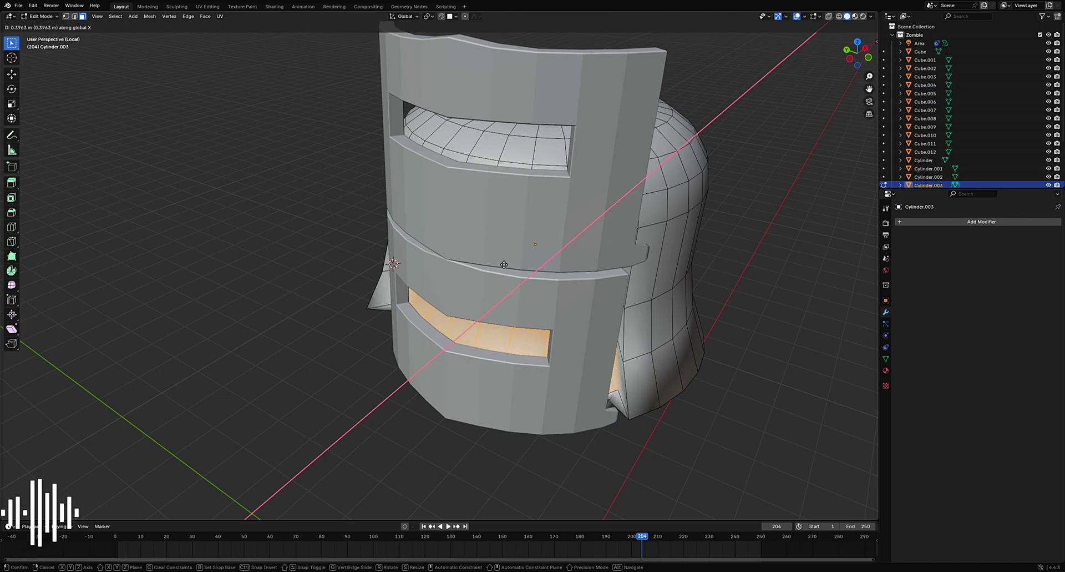
{"action": "mouse_move", "coordinate": [503, 264]}
{"action": "middle_mouse_down"}
{"action": "mouse_move", "coordinate": [597, 254]}
{"action": "mouse_move", "coordinate": [530, 257]}
{"action": "middle_mouse_up"}
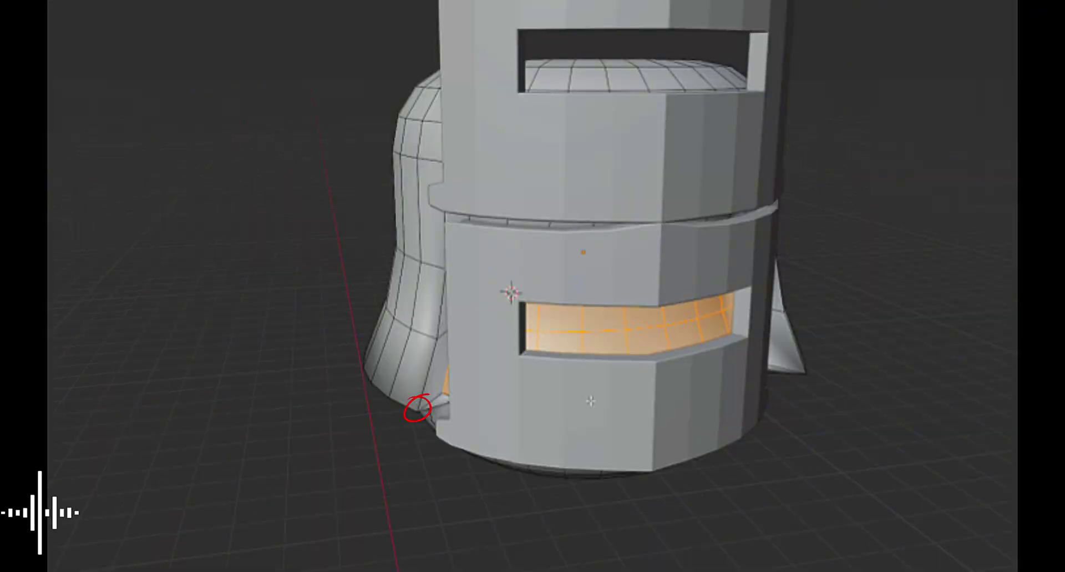
{"action": "key", "text": "Tab"}
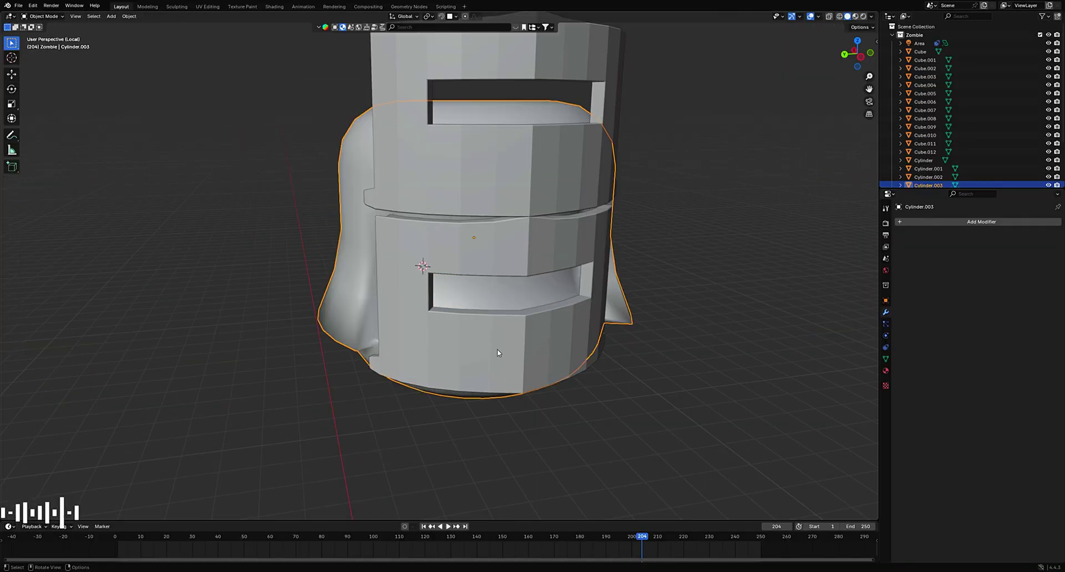
Step: Move the lower slotted panel copy along X and clear it away from the head's front
{"action": "left_click", "coordinate": [499, 351]}
{"action": "middle_click_drag", "start_coordinate": [500, 350], "coordinate": [516, 397]}
{"action": "key", "text": "g"}
{"action": "key", "text": "x"}
{"action": "left_click", "coordinate": [499, 444]}
{"action": "mouse_move", "coordinate": [499, 443]}
{"action": "middle_mouse_down"}
{"action": "mouse_move", "coordinate": [288, 453]}
{"action": "mouse_move", "coordinate": [499, 396]}
{"action": "middle_mouse_up"}
{"action": "key", "text": "Tab"}
{"action": "key", "text": "Tab"}
{"action": "left_click", "coordinate": [499, 395]}
{"action": "key", "text": "Tab"}
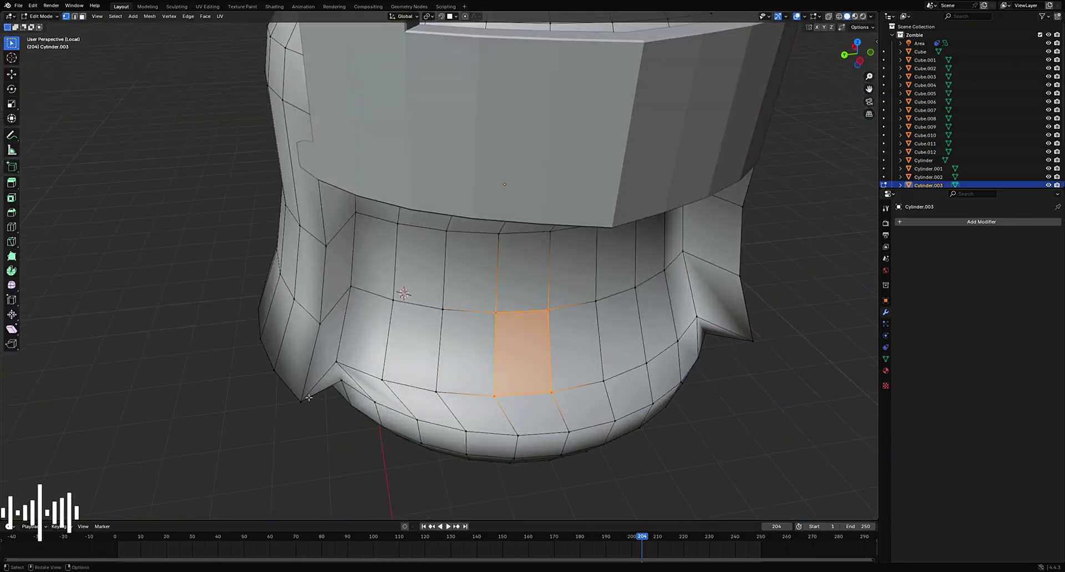
Step: Reposition the lower corner vertices at both ends of the head's flare by moving along Y and scaling
{"action": "key", "text": "1"}
{"action": "left_click", "coordinate": [309, 392]}
{"action": "key", "text": "g"}
{"action": "key", "text": "y"}
{"action": "key", "text": "Tab"}
{"action": "key", "text": "Tab"}
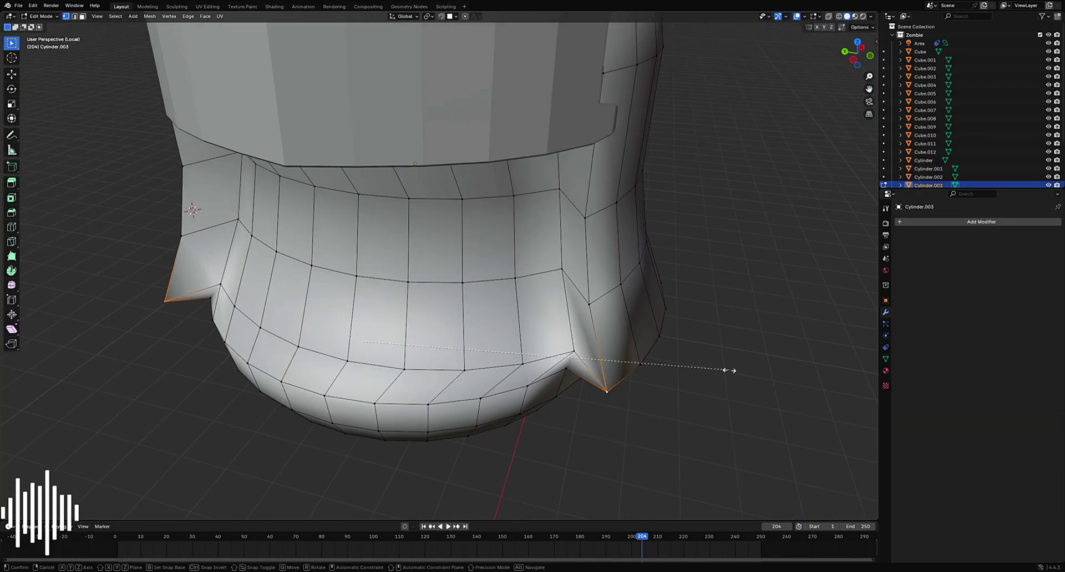
{"action": "middle_click_drag", "start_coordinate": [731, 435], "coordinate": [271, 173]}
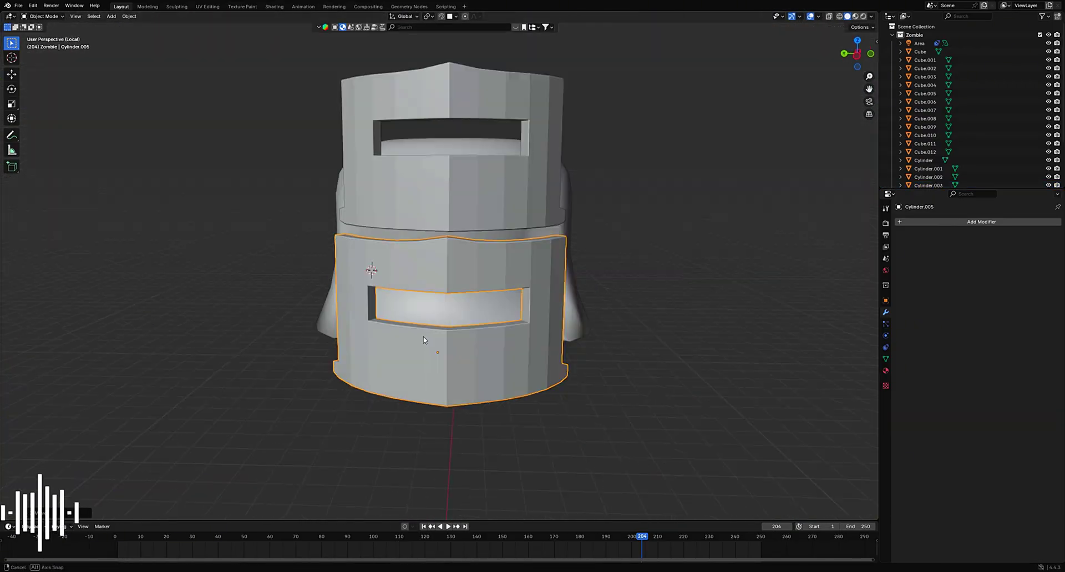
Step: Delete the lower panel's faces above its slit, front and back, to open the slit upward between two side posts
{"action": "left_click", "coordinate": [422, 283]}
{"action": "key", "text": "shift+z"}
{"action": "middle_click_drag", "start_coordinate": [422, 283], "coordinate": [466, 226]}
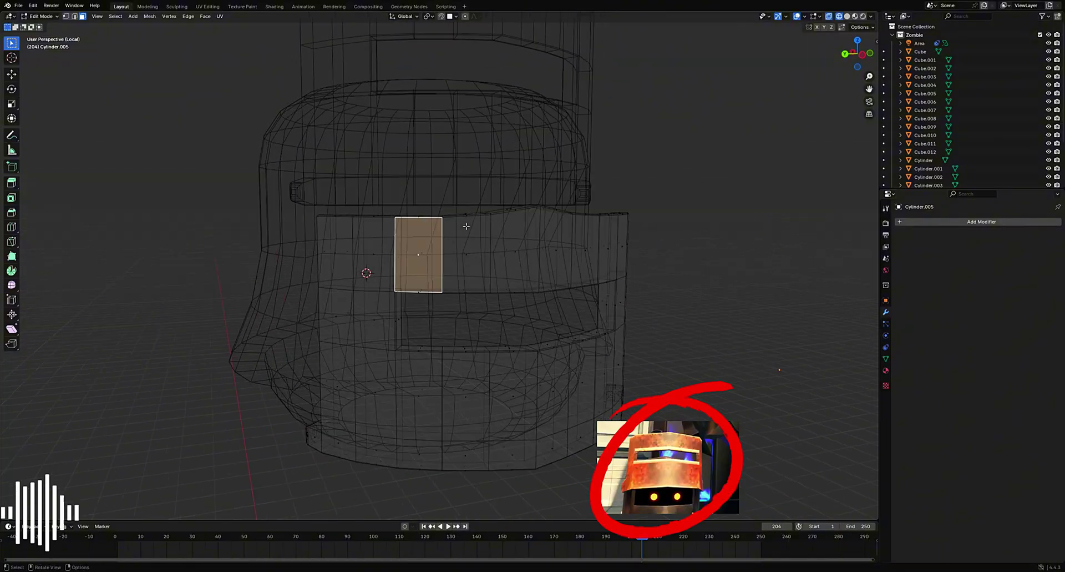
{"action": "left_click_drag", "start_coordinate": [469, 197], "coordinate": [441, 303], "text": "shift"}
{"action": "middle_click_drag", "start_coordinate": [513, 302], "coordinate": [466, 305]}
{"action": "left_click_drag", "start_coordinate": [458, 234], "coordinate": [391, 341], "text": "shift"}
{"action": "middle_click_drag", "start_coordinate": [514, 299], "coordinate": [443, 300]}
{"action": "left_click_drag", "start_coordinate": [358, 325], "coordinate": [451, 250], "text": "shift"}
{"action": "left_click", "coordinate": [450, 253], "text": "shift"}
{"action": "key", "text": "shift+z"}
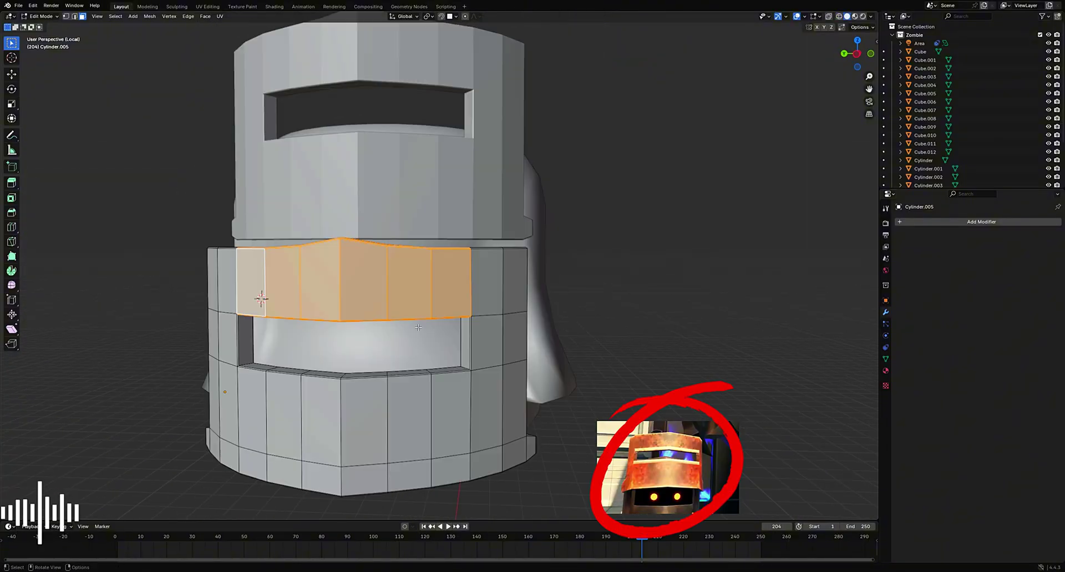
{"action": "middle_click_drag", "start_coordinate": [408, 341], "coordinate": [430, 339]}
{"action": "key", "text": "x"}
{"action": "left_click", "coordinate": [428, 323]}
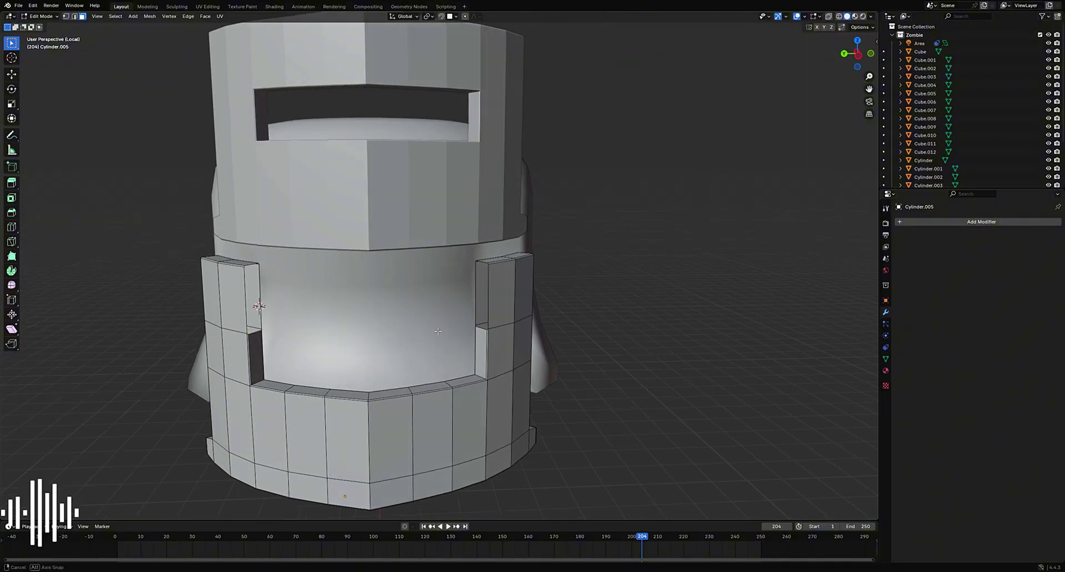
Step: Fill the open inner side of one post on the cut-out lower panel with a new face
{"action": "key", "text": "2"}
{"action": "scroll", "coordinate": [478, 288], "scroll_direction": "up", "scroll_amount": 6}
{"action": "middle_click_drag", "start_coordinate": [477, 289], "coordinate": [480, 328]}
{"action": "left_click", "coordinate": [861, 54]}
{"action": "scroll", "coordinate": [509, 224], "scroll_direction": "down", "scroll_amount": 6}
{"action": "middle_click_drag", "start_coordinate": [509, 224], "coordinate": [584, 207]}
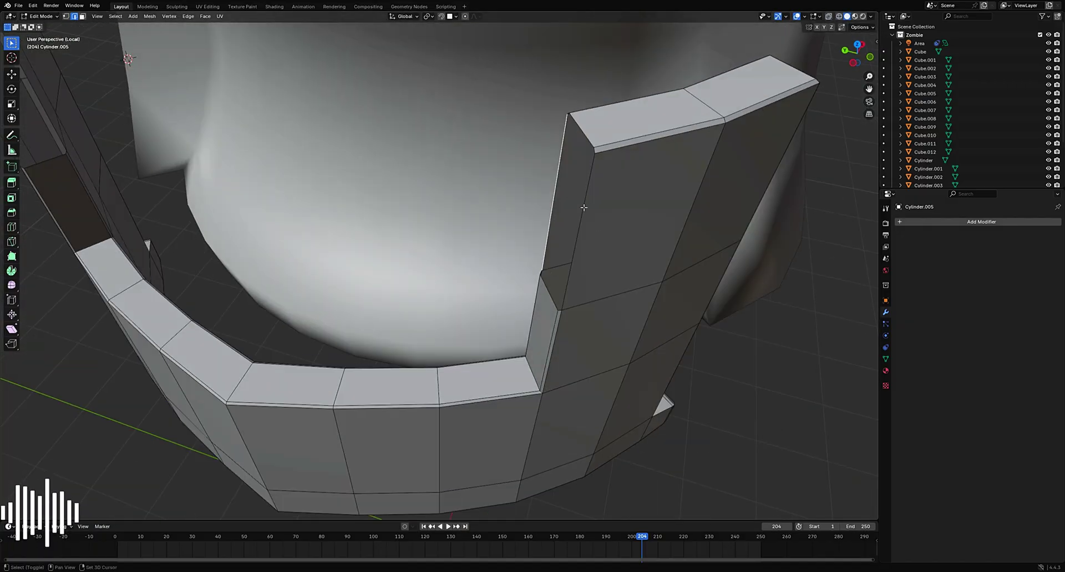
{"action": "left_click", "coordinate": [597, 153], "text": "shift"}
{"action": "left_click", "coordinate": [558, 229], "text": "shift"}
{"action": "key", "text": "f"}
{"action": "middle_click_drag", "start_coordinate": [516, 233], "coordinate": [534, 279]}
{"action": "key", "text": "f"}
{"action": "key", "text": "Tab"}
Step: Fill the matching gap on the inner side of the lower panel's opposite post
{"action": "key", "text": "Tab"}
{"action": "left_click", "coordinate": [511, 407]}
{"action": "left_click", "coordinate": [383, 327], "text": "shift"}
{"action": "left_click", "coordinate": [487, 228], "text": "shift"}
{"action": "left_click", "coordinate": [340, 205], "text": "shift"}
{"action": "key", "text": "f"}
{"action": "key", "text": "Tab"}
{"action": "key", "text": "Tab"}
{"action": "key", "text": "Tab"}
Step: Move the cut-out lower panel along X so it sits closer to the head beneath the upper visor
{"action": "key", "text": "g"}
{"action": "key", "text": "x"}
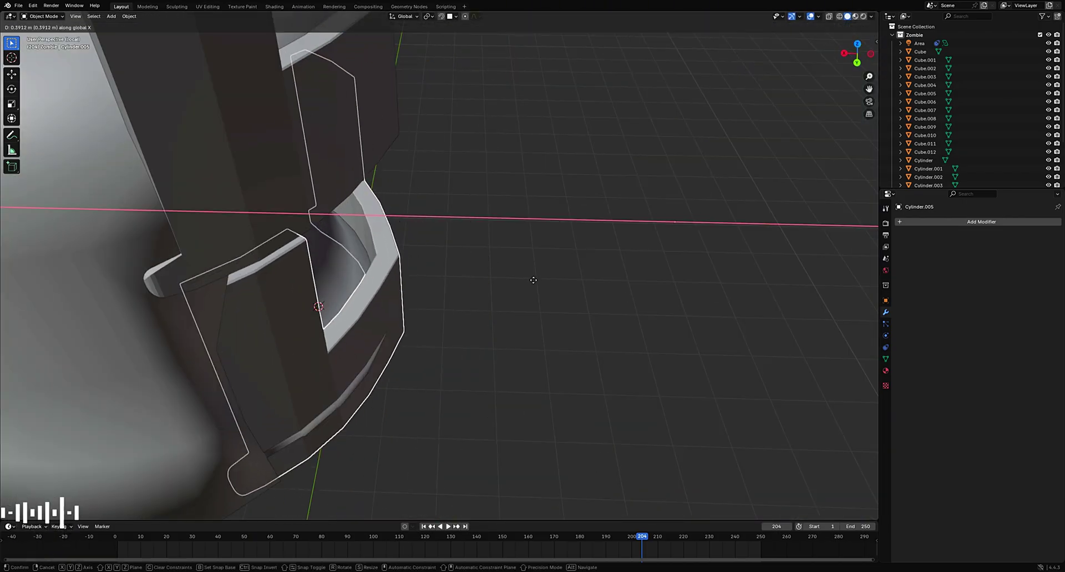
{"action": "left_click", "coordinate": [535, 278]}
{"action": "key", "text": "g"}
{"action": "key", "text": "x"}
{"action": "left_click", "coordinate": [421, 257]}
Step: Select the head's protruding faces below the lower panel and push them inward along X
{"action": "middle_click_drag", "start_coordinate": [401, 272], "coordinate": [763, 259]}
{"action": "left_click", "coordinate": [652, 333]}
{"action": "key", "text": "Tab"}
{"action": "middle_click_drag", "start_coordinate": [560, 455], "coordinate": [545, 355], "text": "shift"}
{"action": "key", "text": "3"}
{"action": "left_click", "coordinate": [333, 282]}
{"action": "left_click", "coordinate": [400, 287], "text": "ctrl"}
{"action": "middle_click_drag", "start_coordinate": [416, 344], "coordinate": [494, 291]}
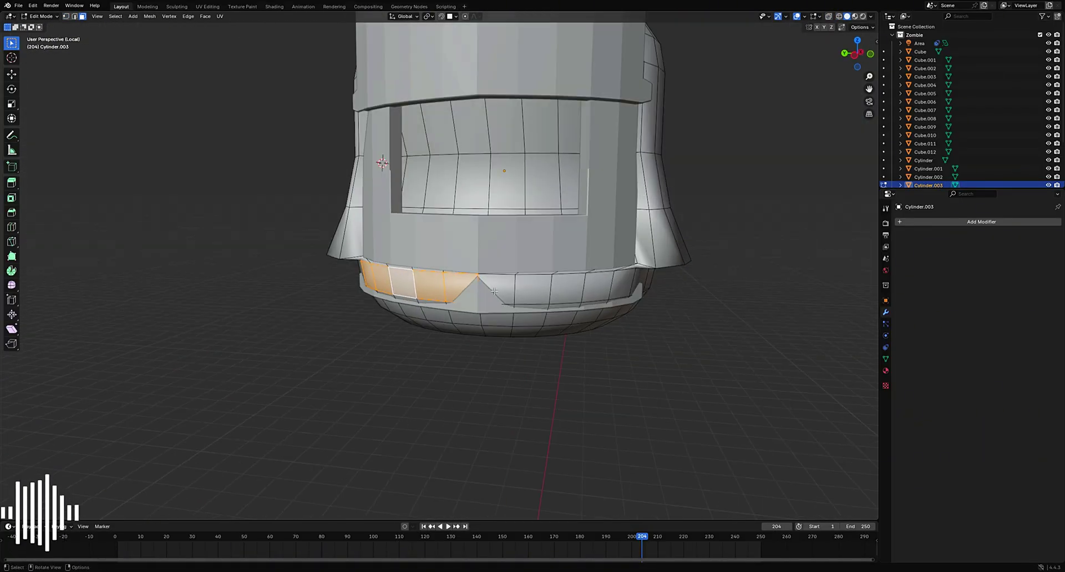
{"action": "key", "text": "ctrl+z"}
{"action": "middle_click_drag", "start_coordinate": [592, 316], "coordinate": [525, 336]}
{"action": "key", "text": "g"}
{"action": "key", "text": "x"}
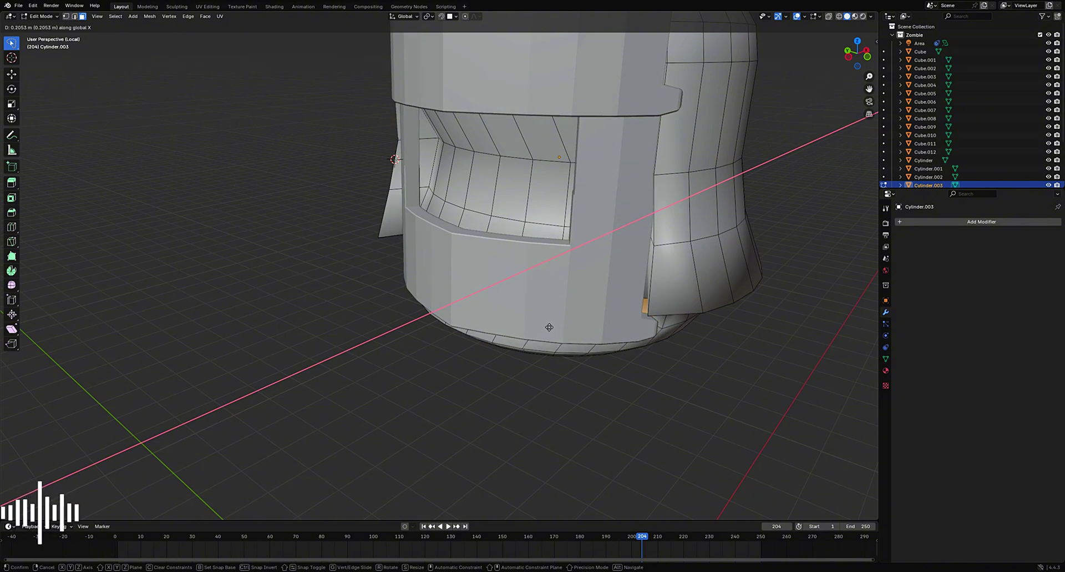
{"action": "left_click", "coordinate": [604, 350]}
Step: Move the flare's two front lower corner vertices, one on each side, about 0.15 m along X
{"action": "key", "text": "Tab"}
{"action": "middle_click_drag", "start_coordinate": [604, 349], "coordinate": [638, 370]}
{"action": "key", "text": "Tab"}
{"action": "key", "text": "1"}
{"action": "left_click", "coordinate": [259, 305]}
{"action": "left_click", "coordinate": [533, 381], "text": "shift"}
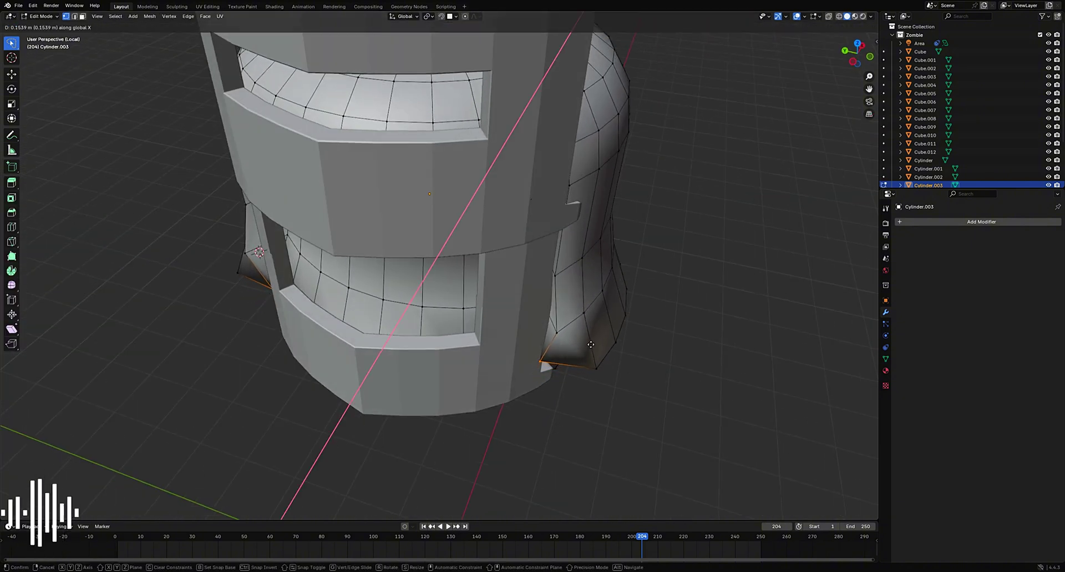
Step: Add a mesh circle, rotate it upright, and size and place it as an eye in the face opening
{"action": "key", "text": "shift+a"}
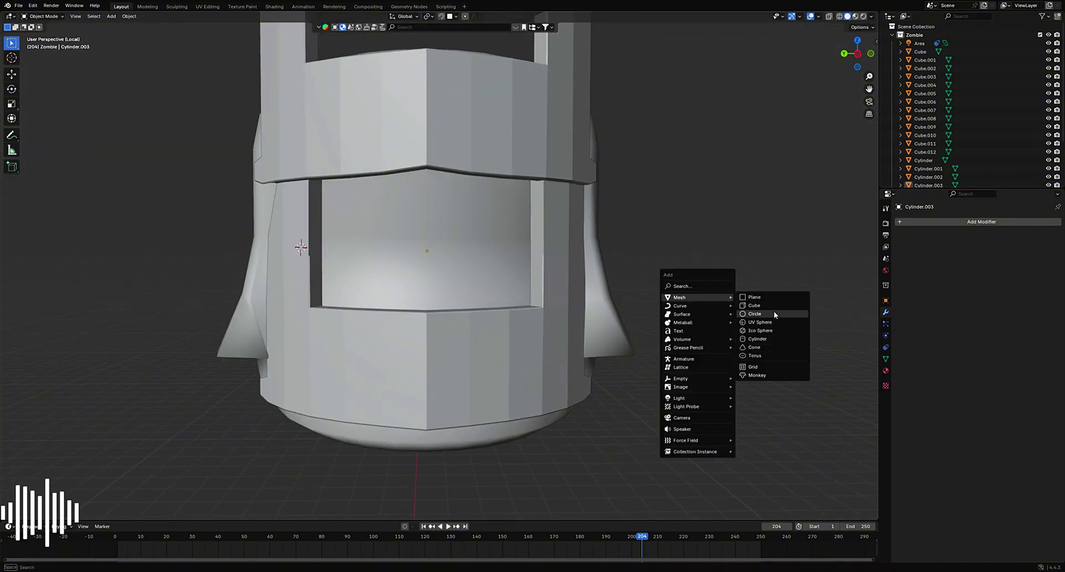
{"action": "left_click", "coordinate": [775, 314]}
{"action": "middle_click_drag", "start_coordinate": [772, 311], "coordinate": [622, 265]}
{"action": "key", "text": "r"}
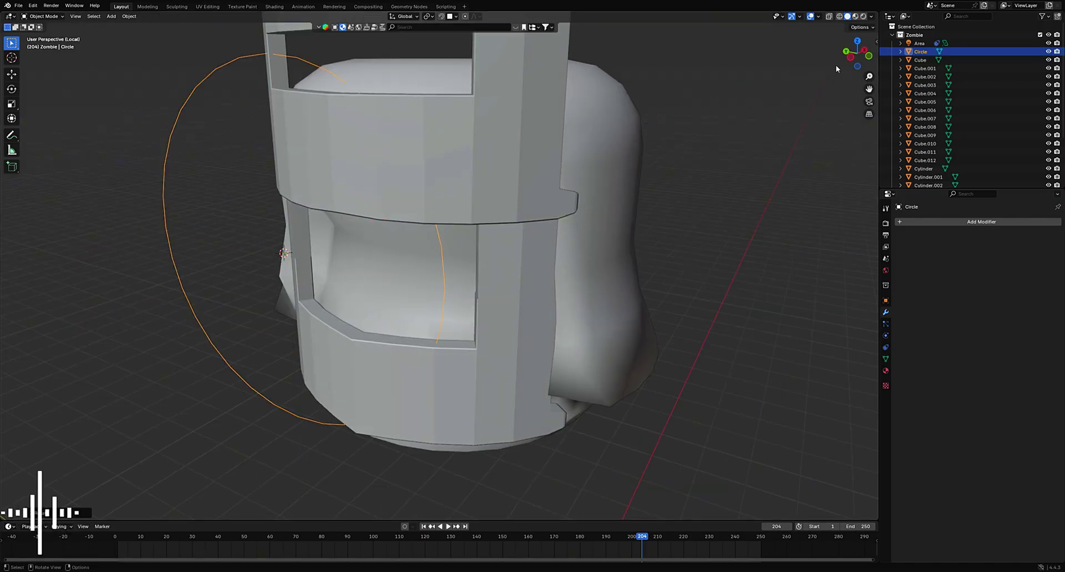
{"action": "left_click", "coordinate": [850, 57]}
{"action": "key", "text": "g"}
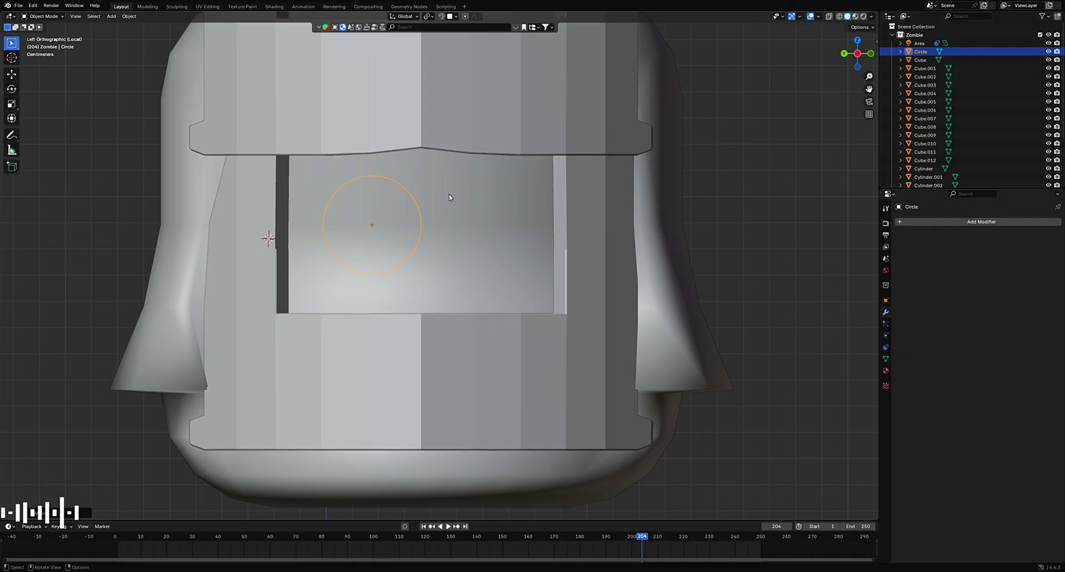
Step: Move the eye circle along X into the face opening and extrude it into a thick filled disc
{"action": "middle_click_drag", "start_coordinate": [449, 197], "coordinate": [505, 195]}
{"action": "key", "text": "g"}
{"action": "key", "text": "x"}
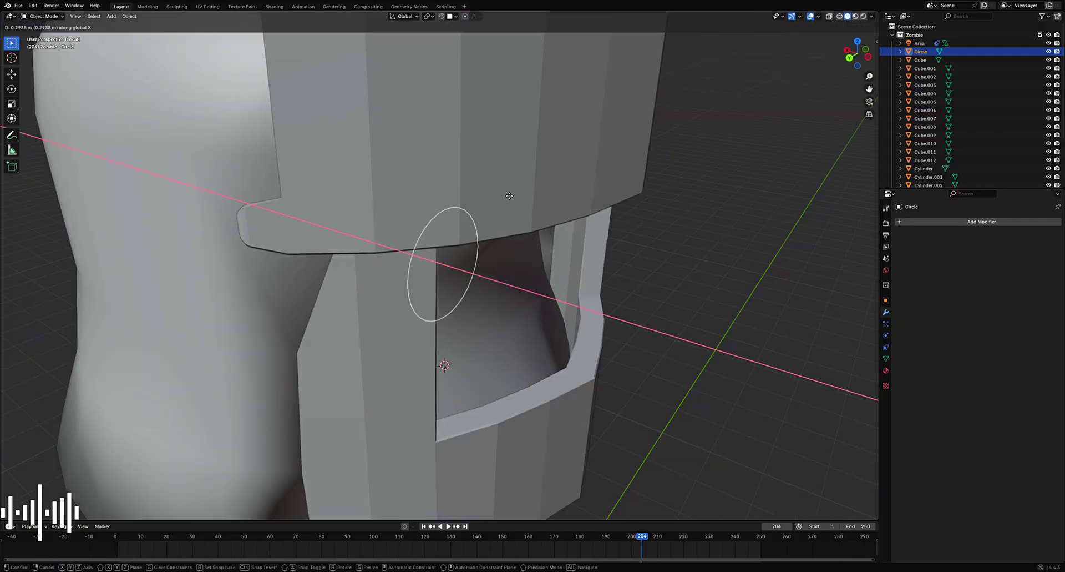
{"action": "left_click", "coordinate": [208, 223]}
{"action": "middle_click_drag", "start_coordinate": [555, 289], "coordinate": [496, 264]}
{"action": "key", "text": "Tab"}
{"action": "key", "text": "e"}
{"action": "key", "text": "Tab"}
Step: Paste a second eye disc beside the first along Y and reposition both eyes together in the opening
{"action": "key", "text": "ctrl+v"}
{"action": "key", "text": "g"}
{"action": "key", "text": "y"}
{"action": "left_click", "coordinate": [618, 263]}
{"action": "left_click", "coordinate": [855, 54]}
{"action": "left_click", "coordinate": [388, 231], "text": "shift"}
{"action": "key", "text": "g"}
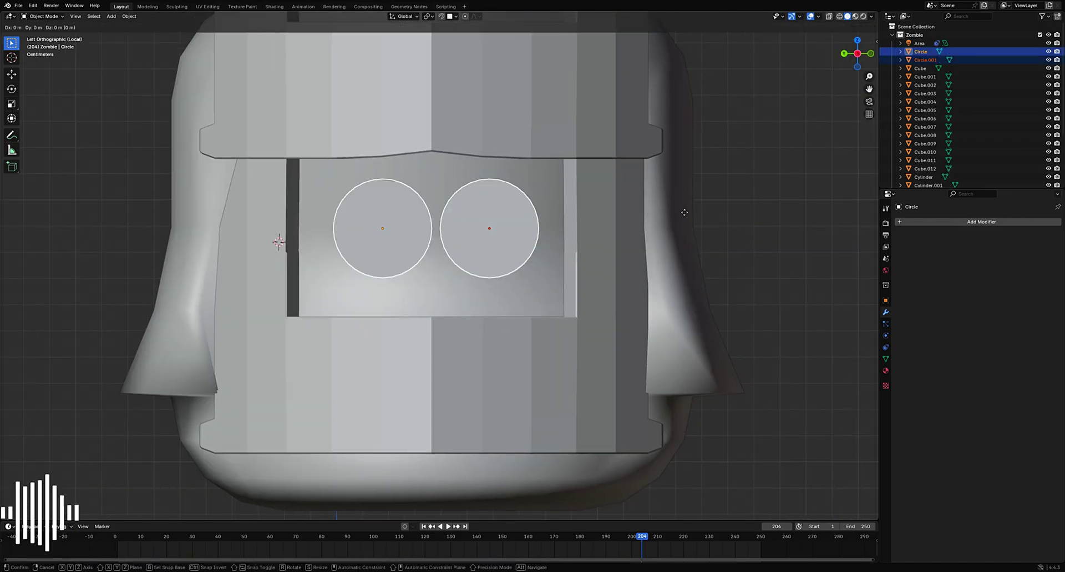
{"action": "left_click", "coordinate": [632, 236]}
{"action": "middle_click_drag", "start_coordinate": [633, 237], "coordinate": [604, 254]}
{"action": "scroll", "coordinate": [604, 255], "scroll_direction": "down", "scroll_amount": 4}
{"action": "left_click", "coordinate": [604, 254]}
{"action": "scroll", "coordinate": [498, 188], "scroll_direction": "up", "scroll_amount": 3}
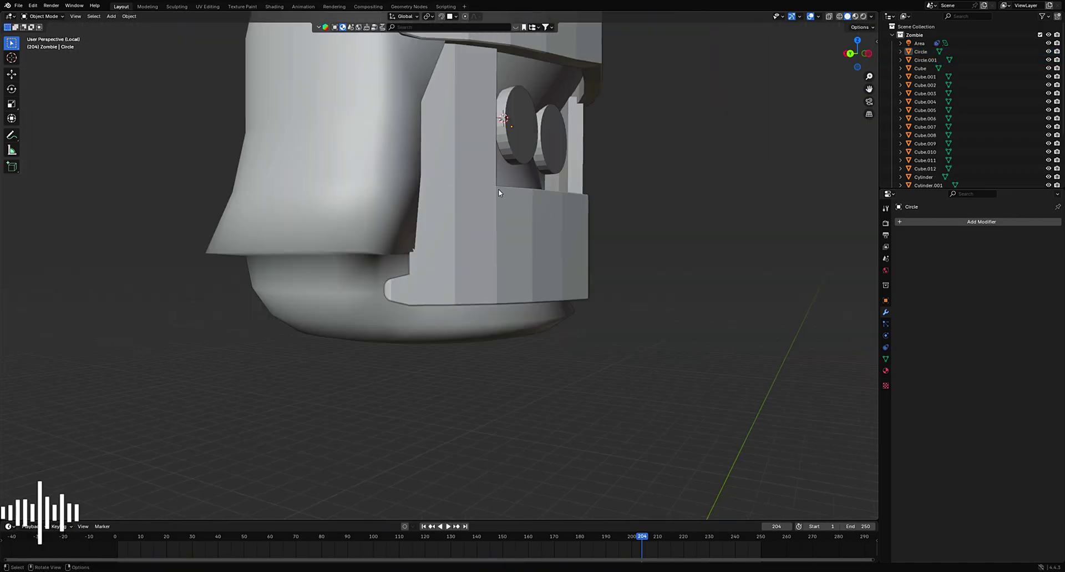
{"action": "middle_click_drag", "start_coordinate": [499, 189], "coordinate": [566, 278]}
{"action": "left_click", "coordinate": [430, 257]}
{"action": "key", "text": "Tab"}
{"action": "key", "text": "Tab"}
{"action": "left_click", "coordinate": [33, 6]}
{"action": "key", "text": "Tab"}
{"action": "left_click", "coordinate": [413, 270]}
Step: Add another mesh circle below the head's front and fill it with a face
{"action": "key", "text": "shift+a"}
{"action": "left_click", "coordinate": [731, 341]}
{"action": "key", "text": "Tab"}
{"action": "key", "text": "f"}
{"action": "key", "text": "Tab"}
{"action": "middle_click_drag", "start_coordinate": [747, 244], "coordinate": [717, 252]}
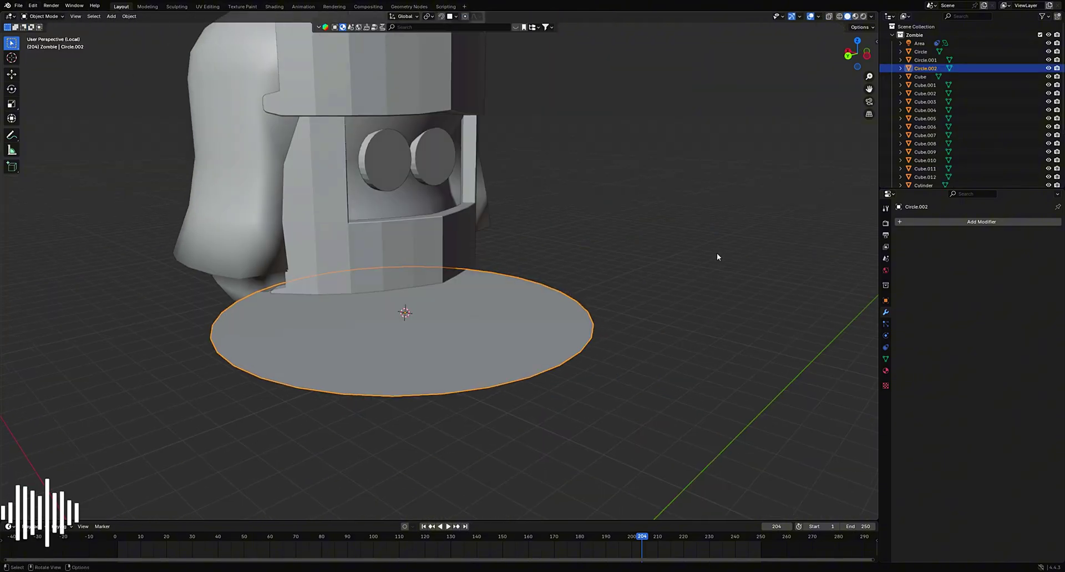
Step: Scale the filled circle down in Edit Mode to a much smaller disc
{"action": "key", "text": "Tab"}
{"action": "key", "text": "s"}
{"action": "right_click", "coordinate": [511, 288]}
{"action": "key", "text": "o"}
{"action": "key", "text": "s"}
{"action": "left_click", "coordinate": [514, 278]}
{"action": "middle_click_drag", "start_coordinate": [600, 158], "coordinate": [507, 185]}
Step: Rotate the small disc 90 degrees about the Y axis
{"action": "key", "text": "r"}
{"action": "key", "text": "x"}
{"action": "key", "text": "y"}
{"action": "key", "text": "9"}
{"action": "key", "text": "0"}
{"action": "key", "text": "Return"}
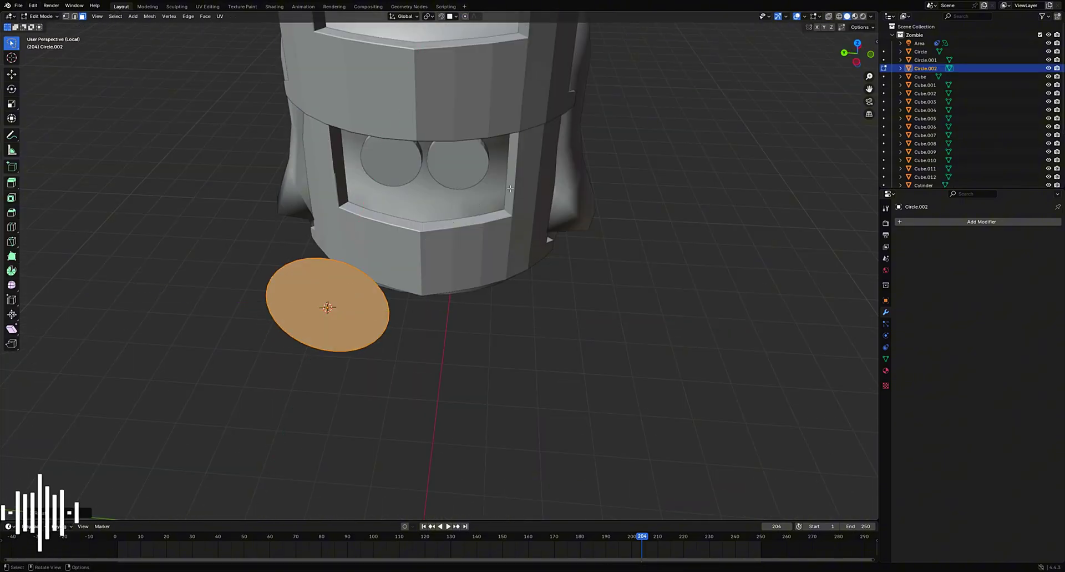
Step: Shrink the upright disc further and move it along X in front of the lower panel
{"action": "middle_click_drag", "start_coordinate": [547, 238], "coordinate": [552, 191]}
{"action": "key", "text": "s"}
{"action": "left_click", "coordinate": [369, 273]}
{"action": "left_click", "coordinate": [450, 16]}
{"action": "scroll", "coordinate": [321, 288], "scroll_direction": "up", "scroll_amount": 3}
{"action": "key", "text": "g"}
{"action": "key", "text": "x"}
{"action": "middle_click_drag", "start_coordinate": [400, 239], "coordinate": [347, 244]}
{"action": "left_click", "coordinate": [332, 291]}
Step: Extrude the small disc into a rod and scale its end face down to a point
{"action": "key", "text": "e"}
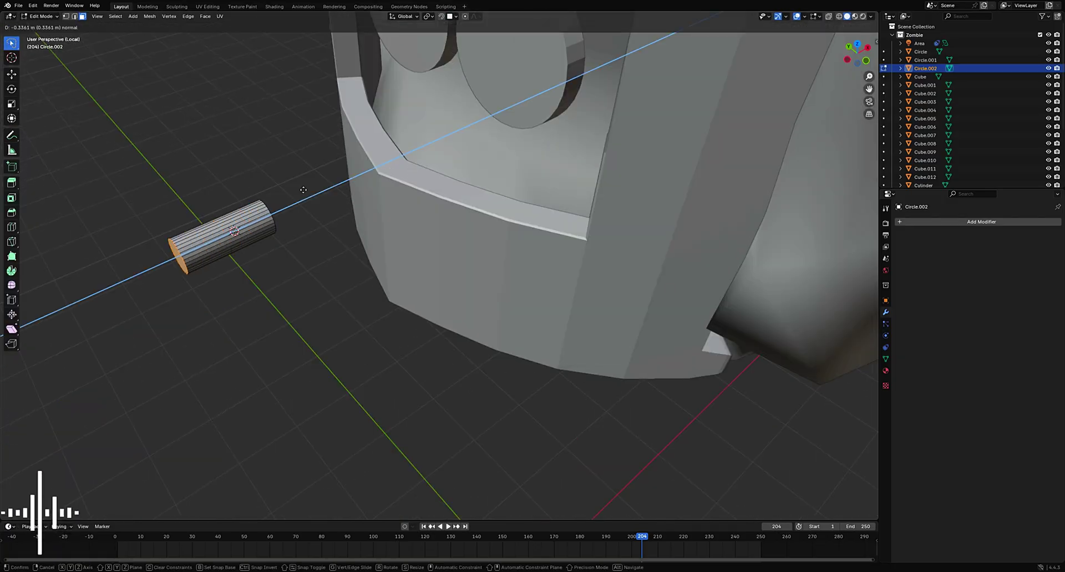
{"action": "left_click", "coordinate": [288, 200]}
{"action": "middle_click_drag", "start_coordinate": [238, 250], "coordinate": [333, 339]}
{"action": "key", "text": "s"}
{"action": "middle_click_drag", "start_coordinate": [244, 383], "coordinate": [552, 274]}
Step: Move the spike's pointed end along its local Z axis to finish the cone shape
{"action": "key", "text": "g"}
{"action": "key", "text": "z"}
{"action": "key", "text": "z"}
{"action": "left_click", "coordinate": [442, 242]}
{"action": "key", "text": "Tab"}
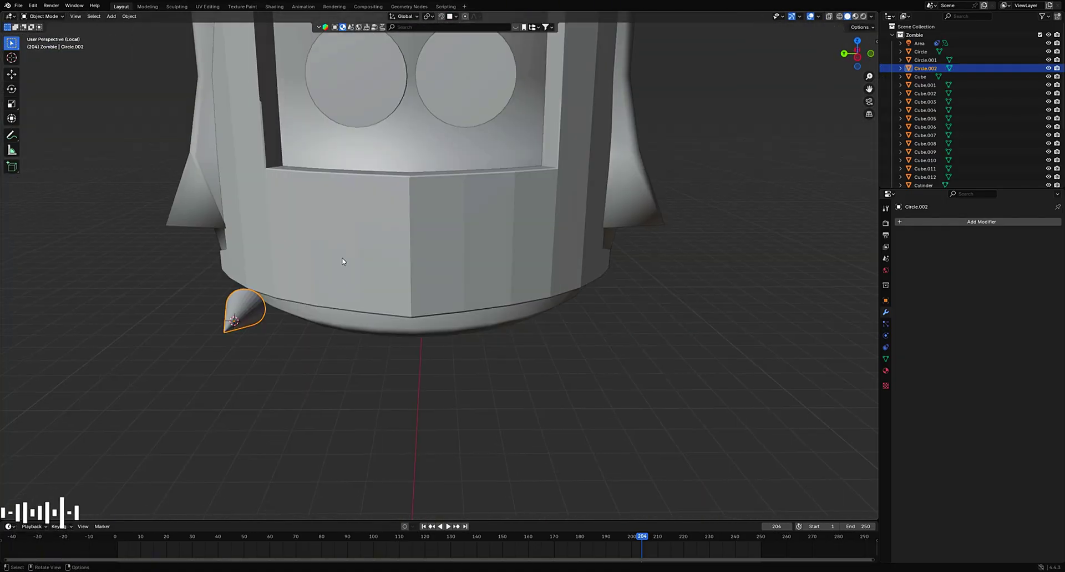
Step: Move the spike freehand toward the front of the lower face panel
{"action": "middle_click_drag", "start_coordinate": [343, 260], "coordinate": [405, 333]}
{"action": "key", "text": "g"}
{"action": "left_click", "coordinate": [373, 371]}
{"action": "middle_click_drag", "start_coordinate": [374, 372], "coordinate": [302, 383]}
{"action": "key", "text": "g"}
{"action": "left_click", "coordinate": [524, 219]}
{"action": "middle_click_drag", "start_coordinate": [481, 281], "coordinate": [555, 355]}
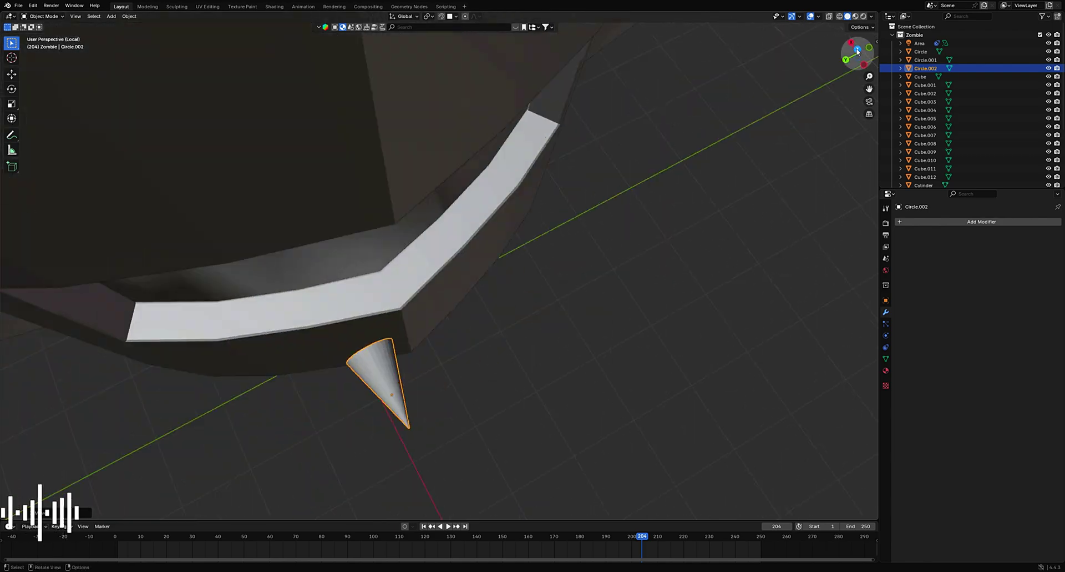
Step: Rotate and move the spike in the top wireframe view until its base lies parallel against the lower panel's angled face
{"action": "key", "text": "KP_7"}
{"action": "key", "text": "shift+z"}
{"action": "scroll", "coordinate": [667, 371], "scroll_direction": "up", "scroll_amount": 7}
{"action": "key", "text": "r"}
{"action": "left_click", "coordinate": [590, 316]}
{"action": "key", "text": "g"}
{"action": "left_click", "coordinate": [525, 260]}
{"action": "key", "text": "r"}
{"action": "left_click", "coordinate": [522, 269]}
{"action": "key", "text": "g"}
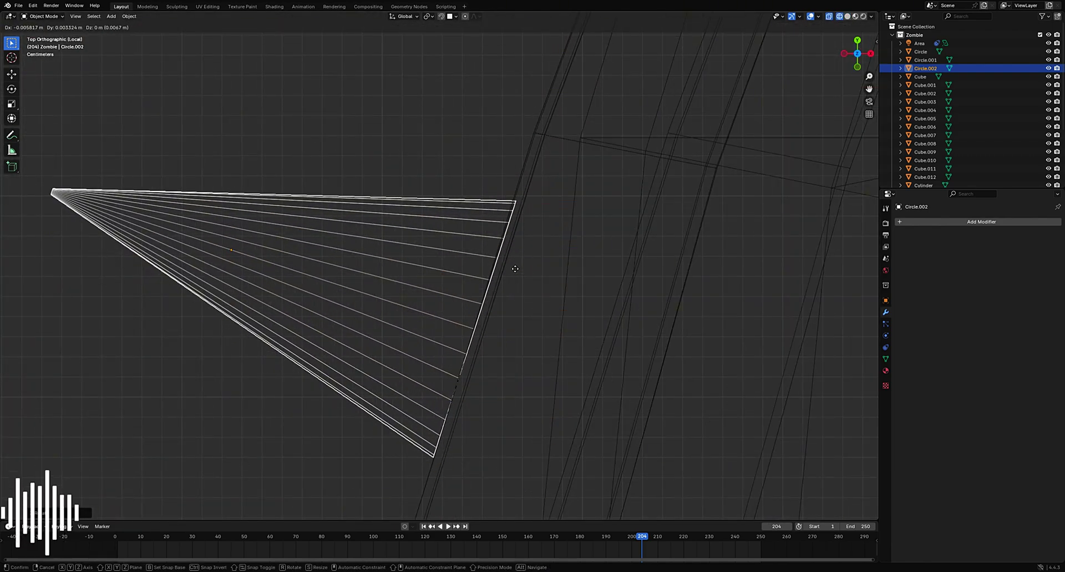
{"action": "left_click", "coordinate": [513, 263]}
{"action": "key", "text": "r"}
{"action": "left_click", "coordinate": [511, 260]}
{"action": "key", "text": "shift+z"}
Step: Shift the spike along its local Y and Z axes to place it on the front of the lower panel
{"action": "middle_click_drag", "start_coordinate": [511, 261], "coordinate": [450, 234]}
{"action": "key", "text": "g"}
{"action": "key", "text": "y"}
{"action": "key", "text": "y"}
{"action": "key", "text": "z"}
{"action": "left_click", "coordinate": [286, 234]}
{"action": "scroll", "coordinate": [449, 234], "scroll_direction": "down", "scroll_amount": 5}
{"action": "scroll", "coordinate": [450, 234], "scroll_direction": "up", "scroll_amount": 3}
{"action": "key", "text": "g"}
{"action": "key", "text": "z"}
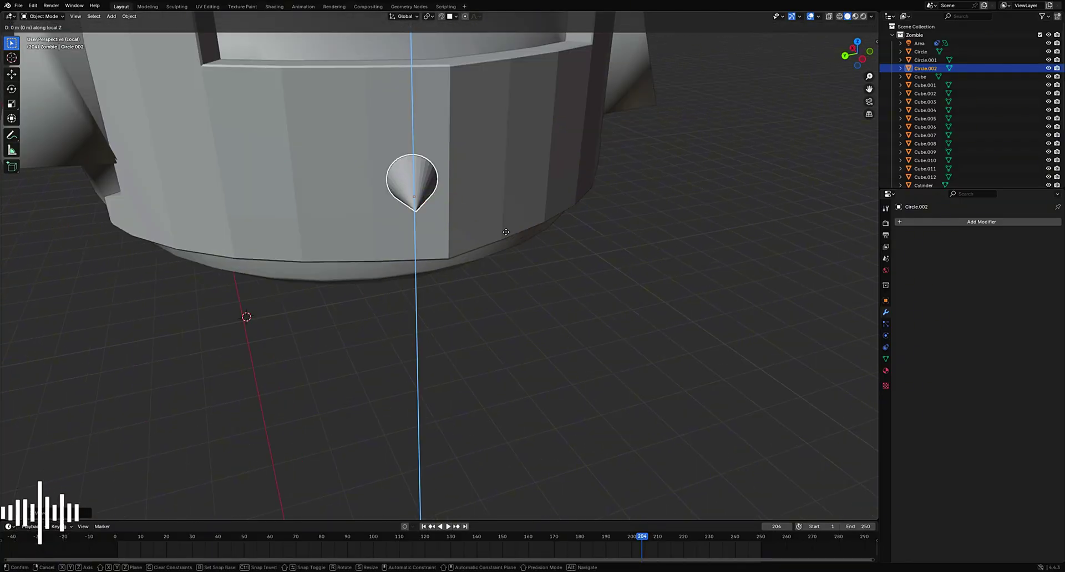
{"action": "left_click", "coordinate": [490, 127]}
{"action": "key", "text": "g"}
{"action": "key", "text": "y"}
{"action": "key", "text": "y"}
{"action": "left_click", "coordinate": [442, 129]}
Step: Realign the spike's base flush with the panel's outer face by fine rotation and movement in the top wireframe view
{"action": "middle_click_drag", "start_coordinate": [442, 128], "coordinate": [533, 222]}
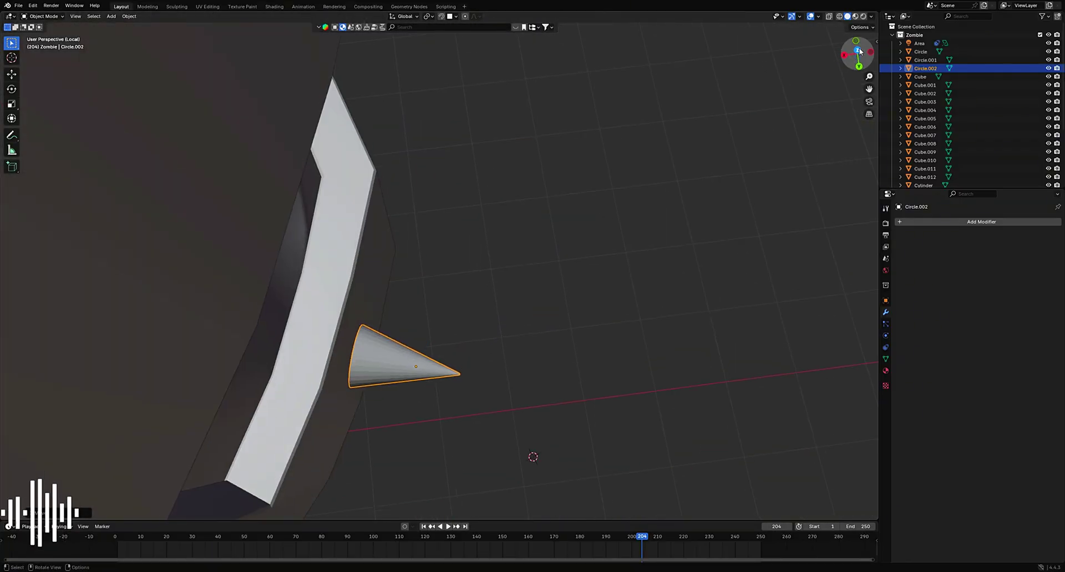
{"action": "key", "text": "KP_7"}
{"action": "key", "text": "shift+z"}
{"action": "key", "text": "KP_Decimal"}
{"action": "key", "text": "g"}
{"action": "left_click", "coordinate": [565, 242]}
{"action": "key", "text": "r"}
{"action": "left_click", "coordinate": [564, 254]}
{"action": "key", "text": "g"}
{"action": "left_click", "coordinate": [576, 244]}
{"action": "key", "text": "g"}
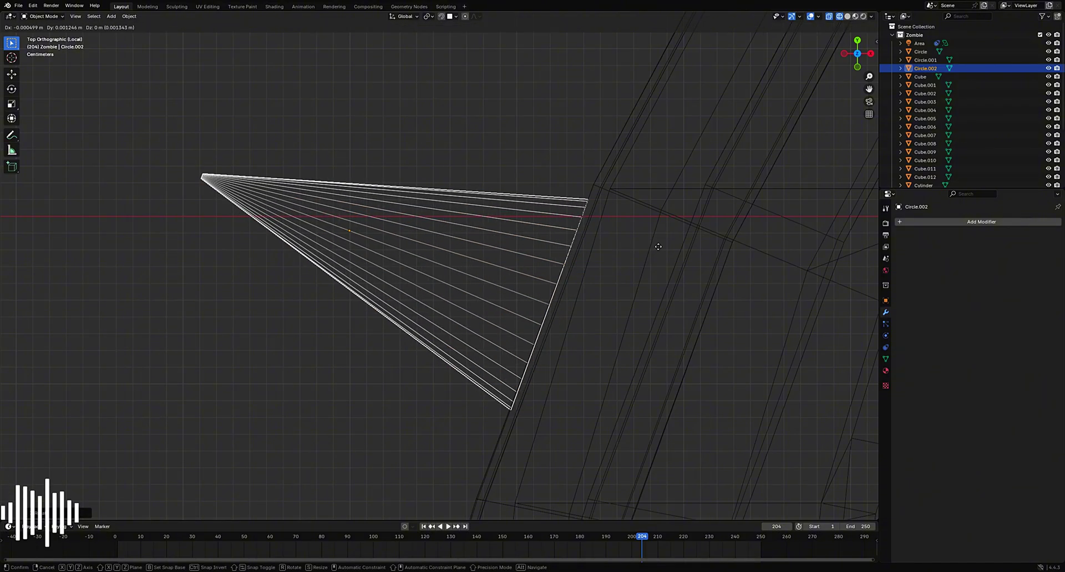
{"action": "left_click", "coordinate": [659, 245]}
{"action": "key", "text": "shift+z"}
Step: Copy and paste the spike and move the copy along Y to the other side of the panel
{"action": "middle_click_drag", "start_coordinate": [659, 244], "coordinate": [667, 180]}
{"action": "scroll", "coordinate": [667, 180], "scroll_direction": "down", "scroll_amount": 4}
{"action": "key", "text": "ctrl+c"}
{"action": "key", "text": "ctrl+v"}
{"action": "key", "text": "g"}
{"action": "key", "text": "y"}
{"action": "left_click", "coordinate": [859, 42]}
{"action": "key", "text": "shift+z"}
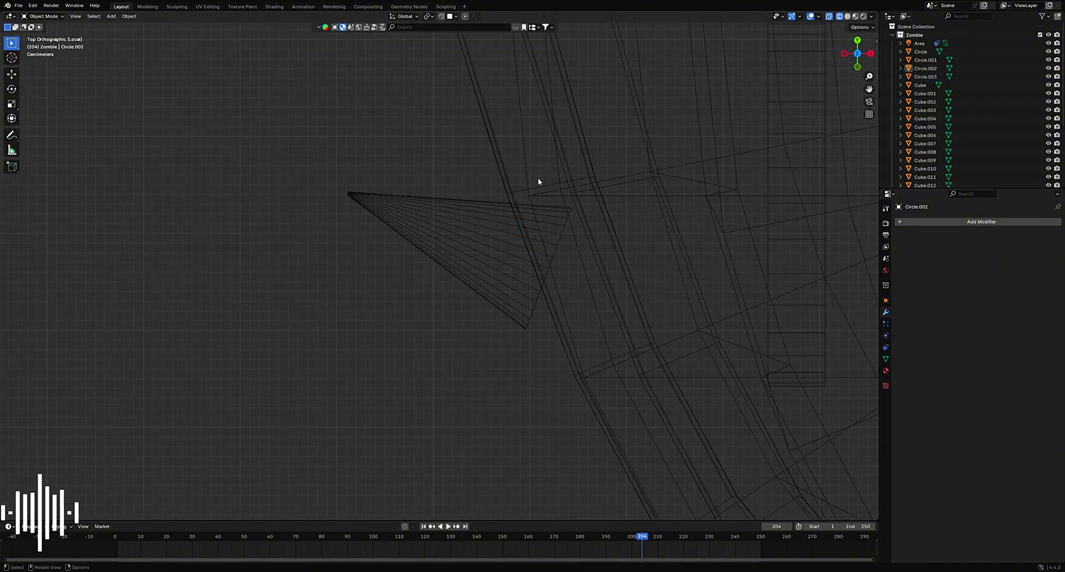
Step: Rotate and move the pasted spike so its base sits against the opposite angled panel face
{"action": "key", "text": "r"}
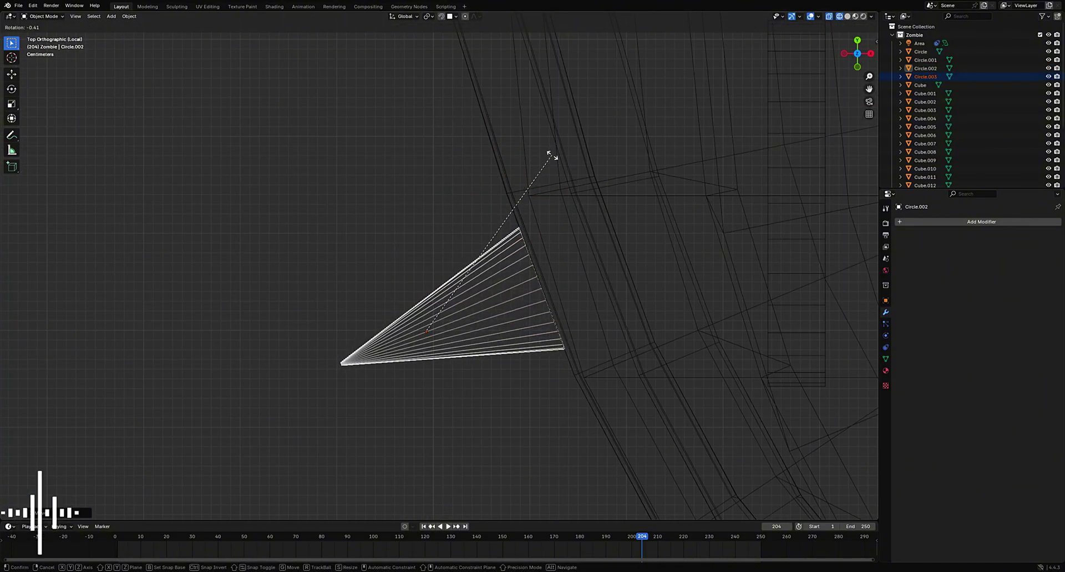
{"action": "key", "text": "g"}
{"action": "scroll", "coordinate": [566, 175], "scroll_direction": "down", "scroll_amount": 1, "text": "alt"}
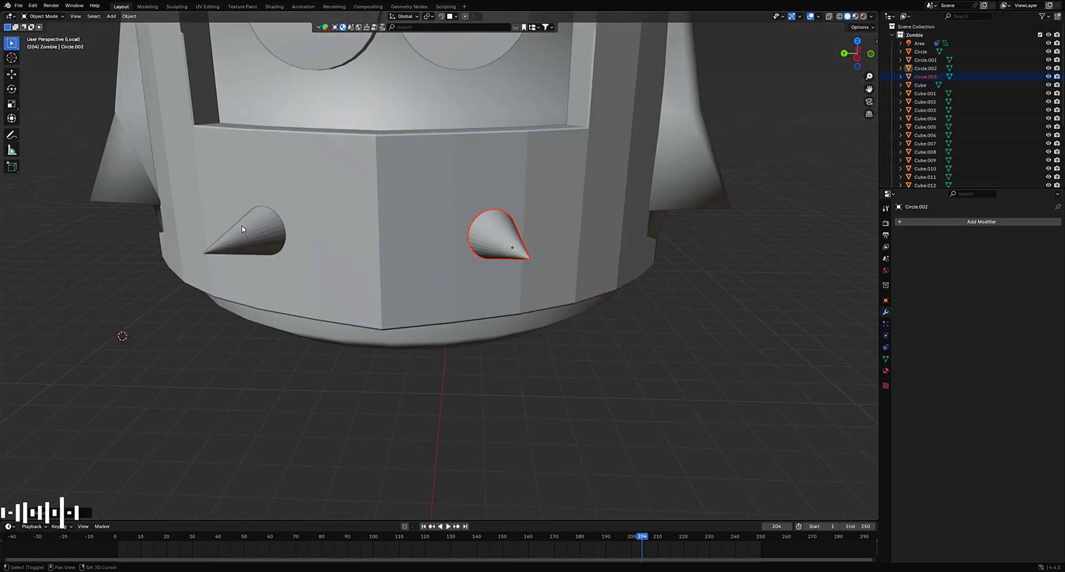
{"action": "key", "text": "shift+d"}
{"action": "key", "text": "s"}
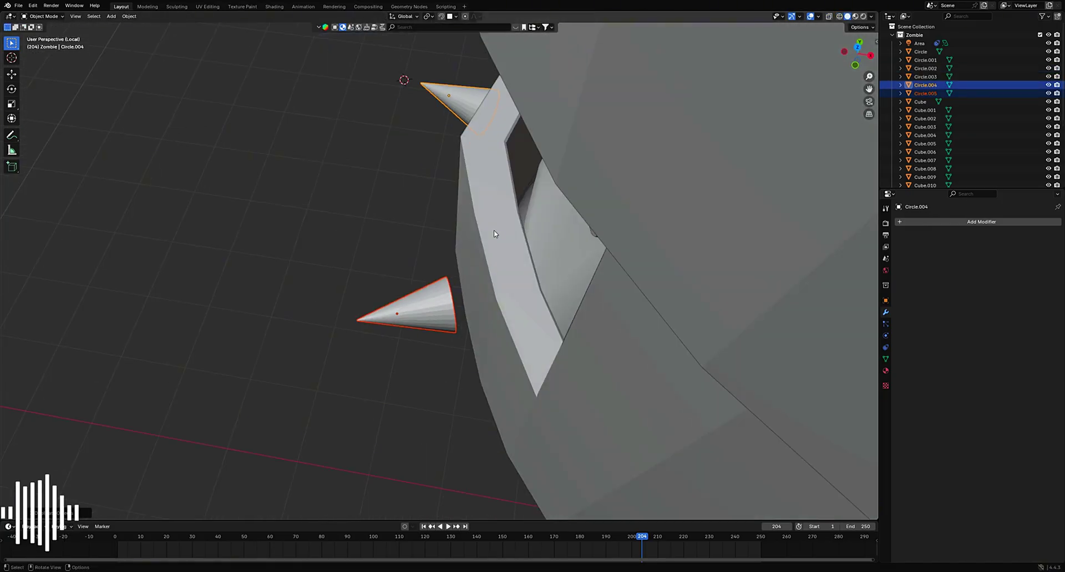
{"action": "key", "text": "Delete"}
Step: Duplicate the second spike and slide the copy about 0.4 m along its local Y axis toward the panel's outer side
{"action": "left_click", "coordinate": [440, 301]}
{"action": "middle_click_drag", "start_coordinate": [439, 301], "coordinate": [453, 294]}
{"action": "key", "text": "g"}
{"action": "key", "text": "x"}
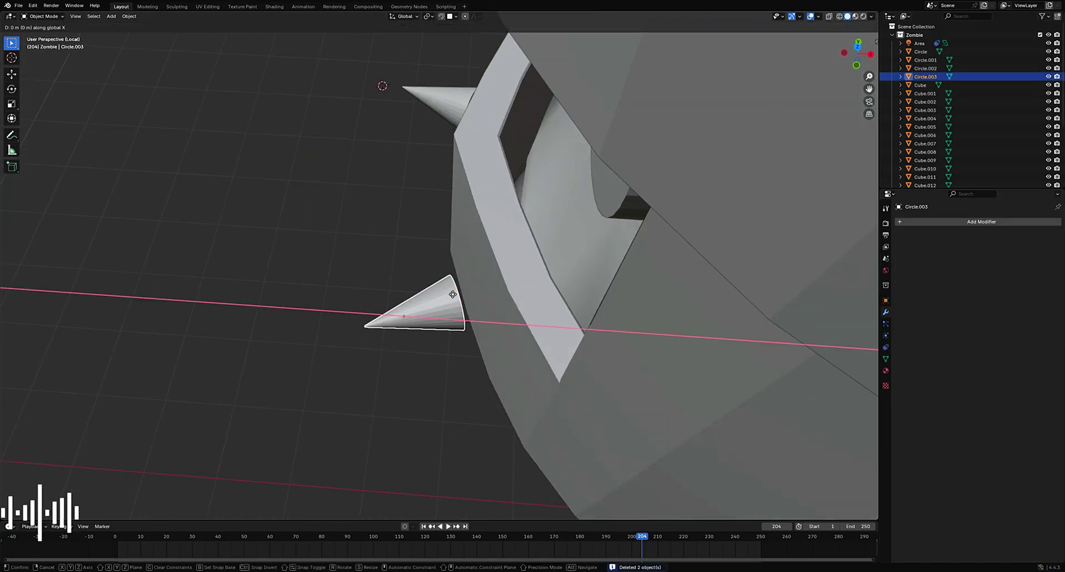
{"action": "key", "text": "shift+d"}
{"action": "key", "text": "x"}
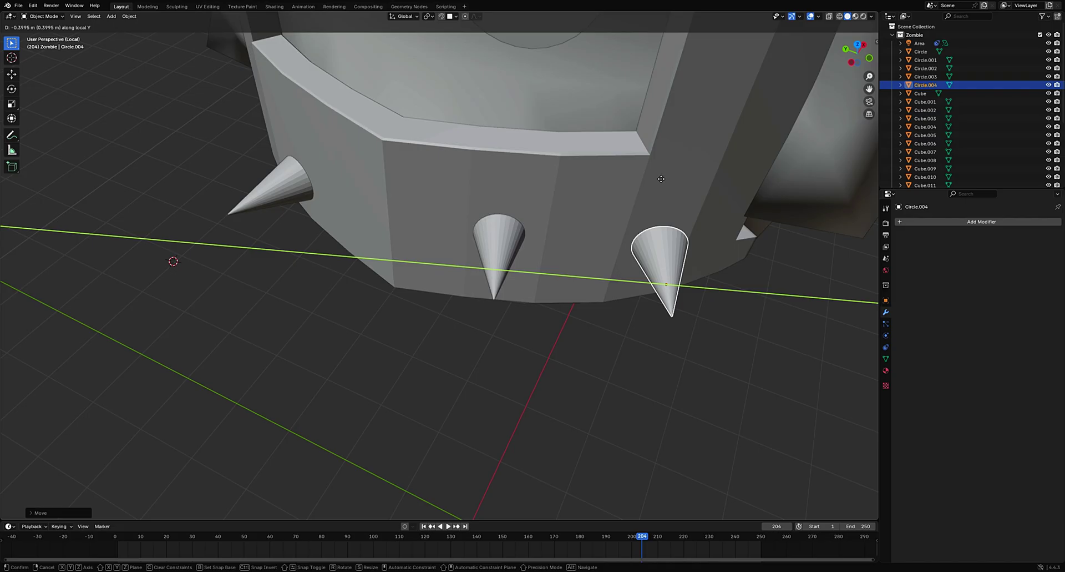
{"action": "left_click", "coordinate": [662, 179]}
{"action": "middle_click_drag", "start_coordinate": [662, 178], "coordinate": [577, 183]}
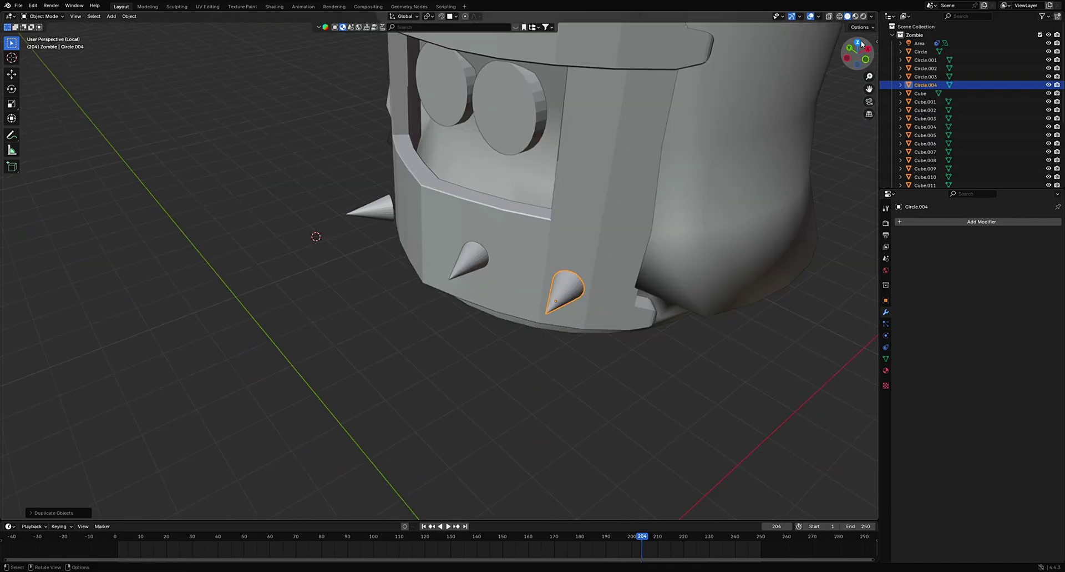
Step: Rotate and move the outer spike in the top wireframe view to fit the curved panel, adjusting its depth along X
{"action": "key", "text": "KP_7"}
{"action": "key", "text": "shift+z"}
{"action": "key", "text": "r"}
{"action": "key", "text": "g"}
{"action": "scroll", "coordinate": [488, 198], "scroll_direction": "up", "scroll_amount": 8}
{"action": "mouse_move", "coordinate": [681, 249]}
{"action": "middle_mouse_down", "text": "shift"}
{"action": "mouse_move", "coordinate": [609, 234]}
{"action": "mouse_move", "coordinate": [472, 264]}
{"action": "middle_mouse_up", "text": "shift"}
{"action": "key", "text": "g"}
{"action": "left_click", "coordinate": [618, 212]}
{"action": "key", "text": "shift+z"}
{"action": "scroll", "coordinate": [610, 216], "scroll_direction": "down", "scroll_amount": 6}
{"action": "key", "text": "g"}
{"action": "key", "text": "x"}
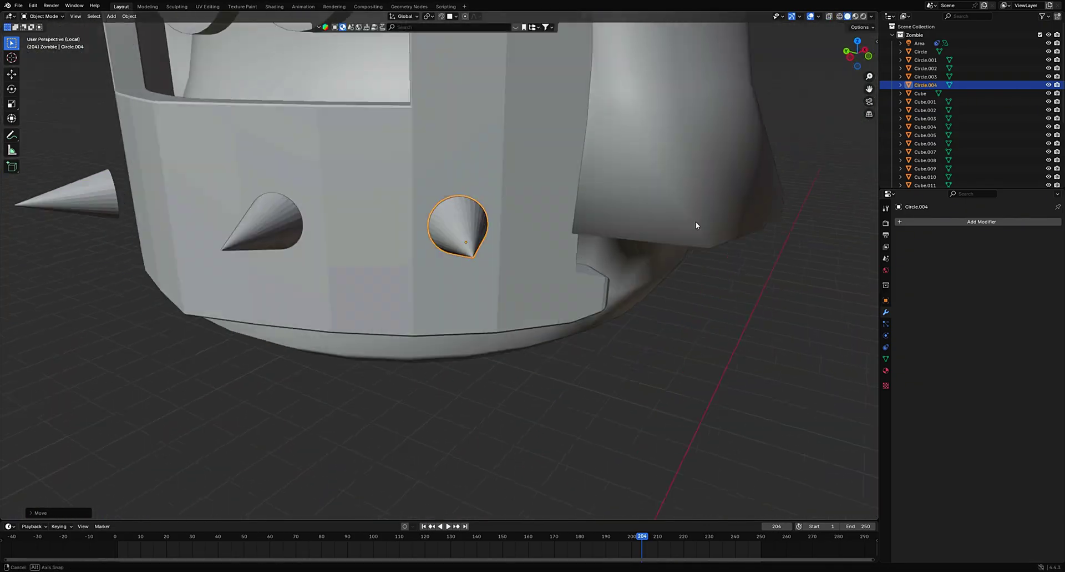
Step: Select the spike beside the outer one and shift it along its Y axis on the panel
{"action": "scroll", "coordinate": [687, 221], "scroll_direction": "up", "scroll_amount": 3}
{"action": "left_click", "coordinate": [322, 241]}
{"action": "key", "text": "g"}
{"action": "key", "text": "y"}
{"action": "middle_click_drag", "start_coordinate": [372, 263], "coordinate": [471, 266]}
Step: Copy and paste the first spike and move the copy off toward the panel's other outer side
{"action": "left_click", "coordinate": [471, 267]}
{"action": "key", "text": "ctrl+c"}
{"action": "key", "text": "ctrl+v"}
{"action": "key", "text": "g"}
{"action": "key", "text": "x"}
{"action": "left_click", "coordinate": [333, 269]}
{"action": "middle_click_drag", "start_coordinate": [333, 269], "coordinate": [404, 264]}
Step: Rotate and move the newly pasted spike in the top wireframe view until its base is parallel to the outer panel face
{"action": "key", "text": "KP_7"}
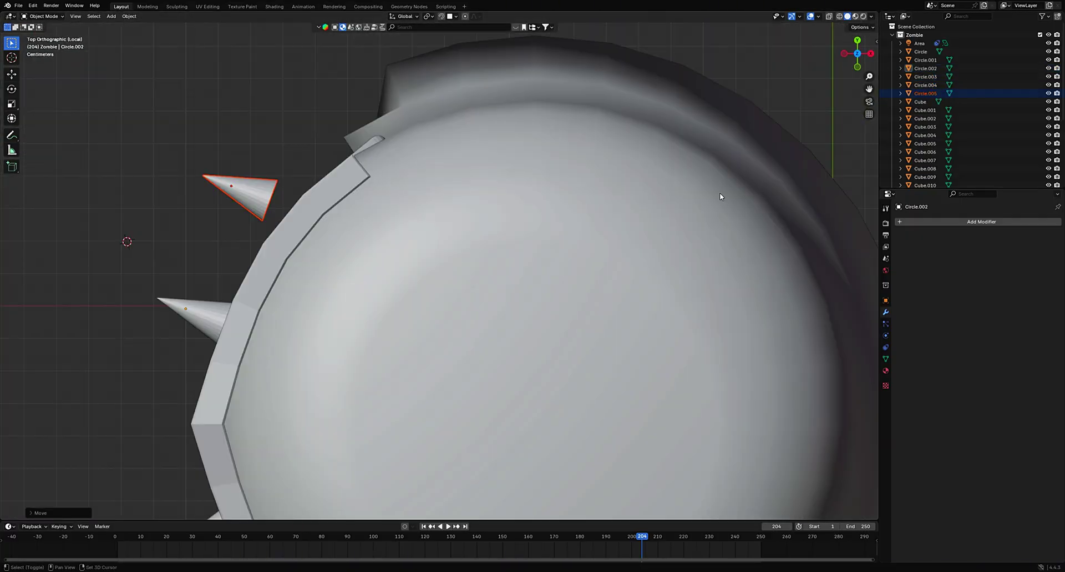
{"action": "middle_click_drag", "start_coordinate": [455, 222], "coordinate": [646, 313], "text": "shift"}
{"action": "scroll", "coordinate": [646, 314], "scroll_direction": "up", "scroll_amount": 7}
{"action": "key", "text": "shift+z"}
{"action": "key", "text": "r"}
{"action": "left_click", "coordinate": [629, 404]}
{"action": "middle_click_drag", "start_coordinate": [629, 397], "coordinate": [621, 333], "text": "shift"}
{"action": "scroll", "coordinate": [620, 333], "scroll_direction": "up", "scroll_amount": 4}
{"action": "key", "text": "r"}
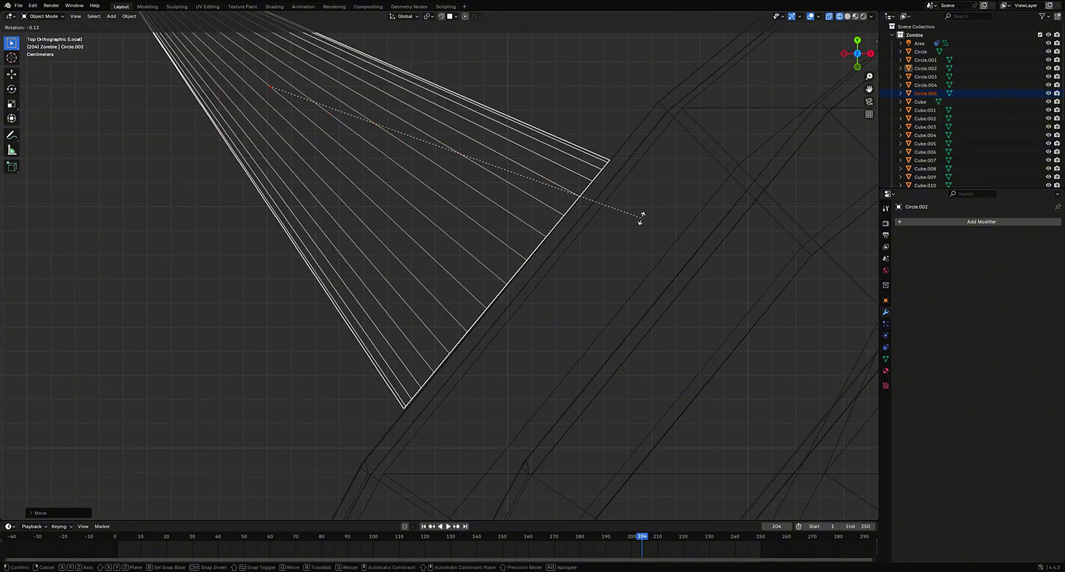
{"action": "left_click", "coordinate": [641, 218]}
{"action": "key", "text": "g"}
{"action": "left_click", "coordinate": [647, 219]}
Step: Move the newly pasted outer spike about 0.058 m along its local X axis
{"action": "key", "text": "shift+z"}
{"action": "middle_click_drag", "start_coordinate": [597, 244], "coordinate": [621, 300]}
{"action": "key", "text": "g"}
{"action": "key", "text": "x"}
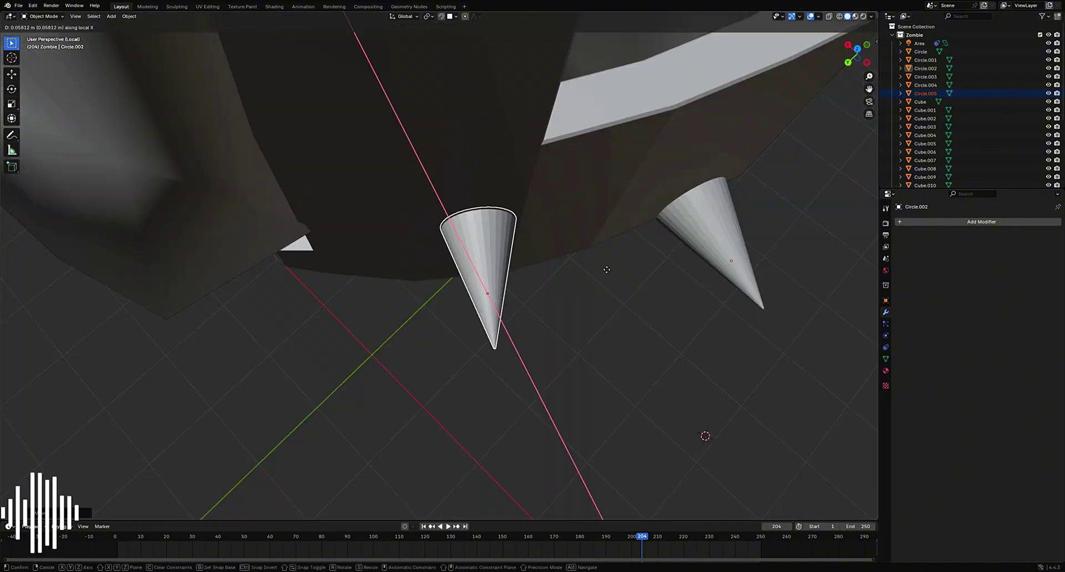
{"action": "left_click", "coordinate": [607, 269]}
Step: Select the spike next to it and move that one along its local X axis to adjust its position on the panel
{"action": "left_click", "coordinate": [717, 239]}
{"action": "mouse_move", "coordinate": [716, 249]}
{"action": "middle_mouse_down"}
{"action": "mouse_move", "coordinate": [721, 192]}
{"action": "mouse_move", "coordinate": [707, 266]}
{"action": "middle_mouse_up"}
{"action": "key", "text": "g"}
{"action": "key", "text": "x"}
{"action": "key", "text": "x"}
{"action": "left_click", "coordinate": [705, 289]}
{"action": "scroll", "coordinate": [703, 344], "scroll_direction": "down", "scroll_amount": 6}
{"action": "middle_click_drag", "start_coordinate": [704, 345], "coordinate": [630, 351]}
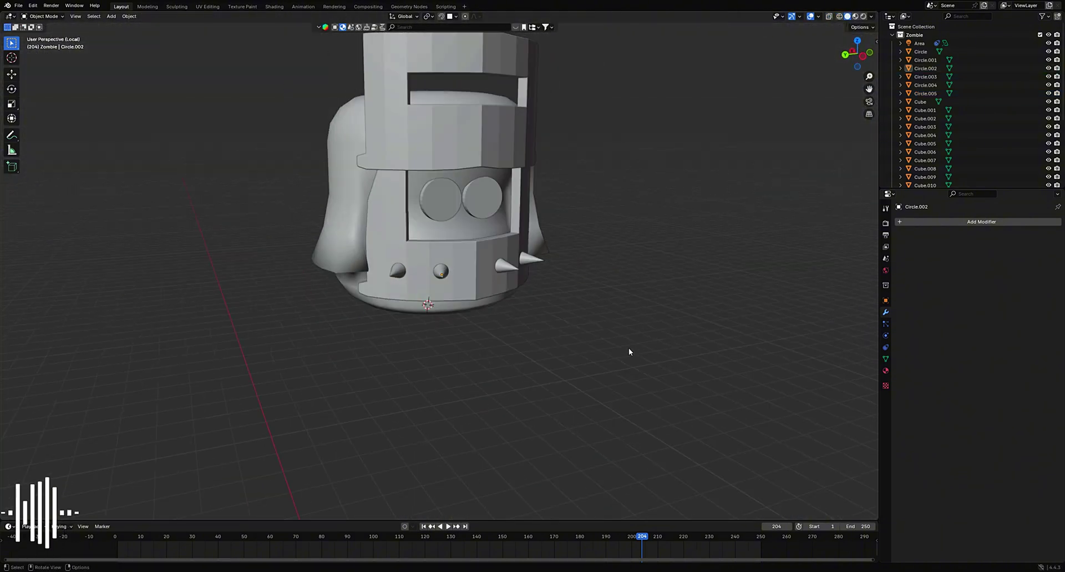
Step: Delete the second eye disc and inset the front face of the remaining disc
{"action": "key", "text": "Tab"}
{"action": "key", "text": "KP_Decimal"}
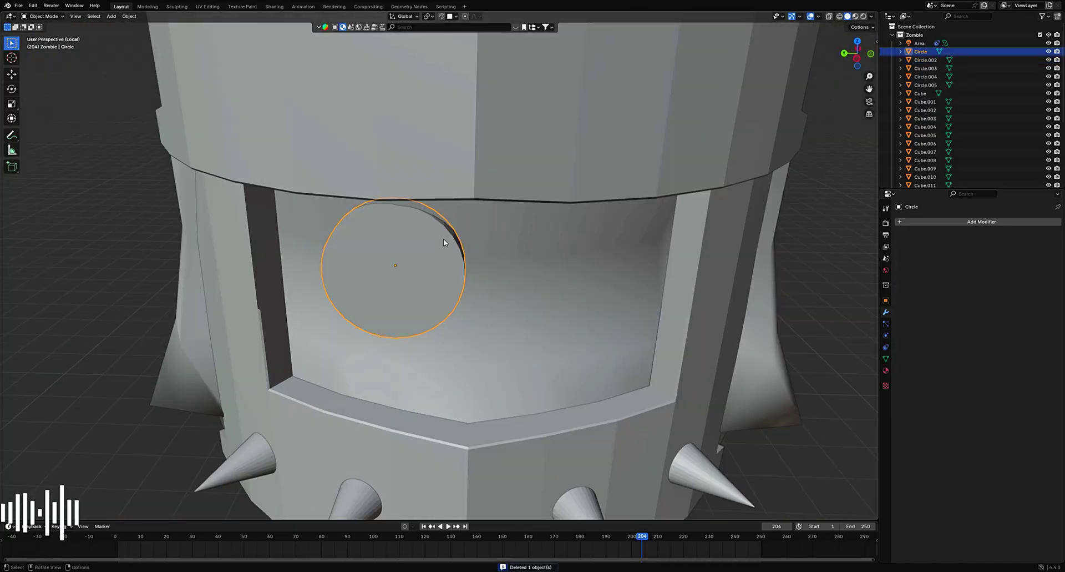
{"action": "left_click", "coordinate": [444, 238]}
{"action": "key", "text": "i"}
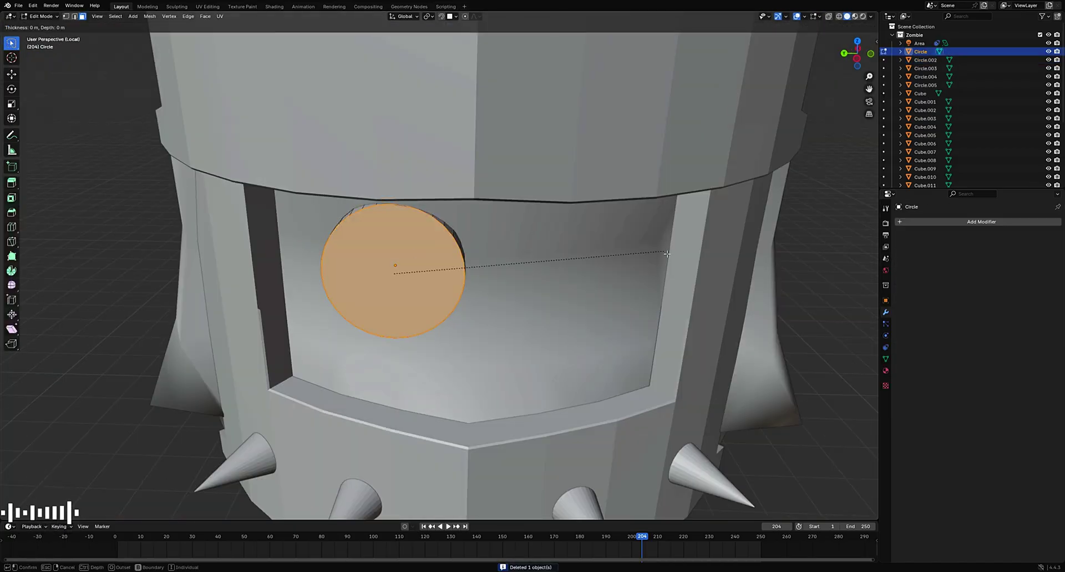
{"action": "left_click", "coordinate": [519, 244]}
Step: Extrude the inset eye face inward to form a recessed ring and bevel the result
{"action": "key", "text": "e"}
{"action": "left_click", "coordinate": [590, 262]}
{"action": "key", "text": "ctrl+b"}
{"action": "left_click", "coordinate": [646, 222]}
{"action": "key", "text": "Tab"}
Step: Move the ringed eye disc along the global X axis
{"action": "key", "text": "g"}
{"action": "key", "text": "x"}
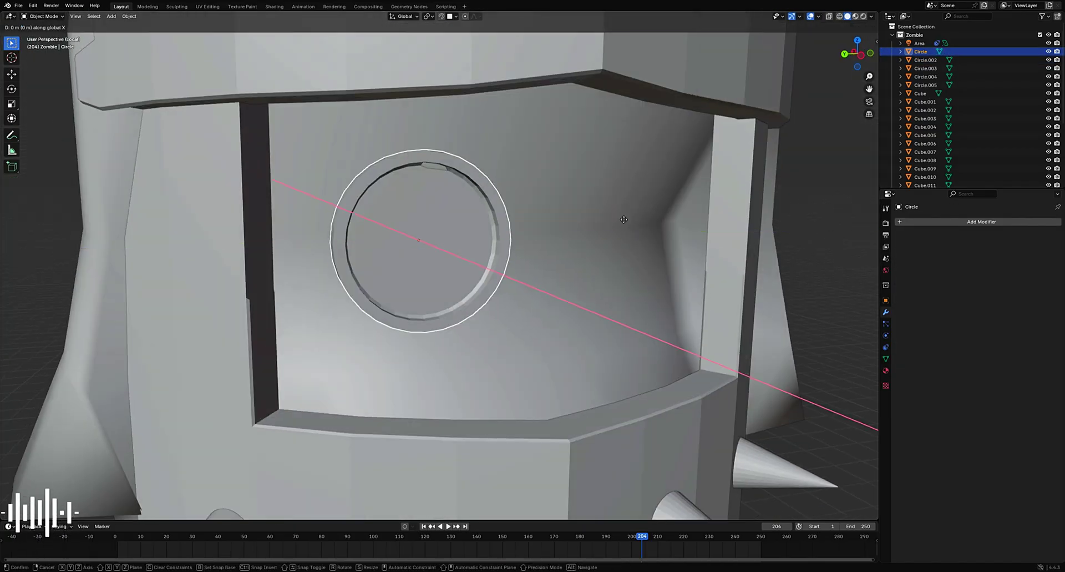
{"action": "left_click", "coordinate": [623, 218]}
Step: Select the edge loop along the inner rim of the eye disc
{"action": "key", "text": "Tab"}
{"action": "middle_click_drag", "start_coordinate": [547, 332], "coordinate": [549, 303]}
{"action": "scroll", "coordinate": [550, 302], "scroll_direction": "up", "scroll_amount": 6}
{"action": "left_click", "coordinate": [616, 216], "text": "alt"}
{"action": "key", "text": "2"}
{"action": "left_click", "coordinate": [616, 218], "text": "alt"}
{"action": "scroll", "coordinate": [612, 230], "scroll_direction": "down", "scroll_amount": 6}
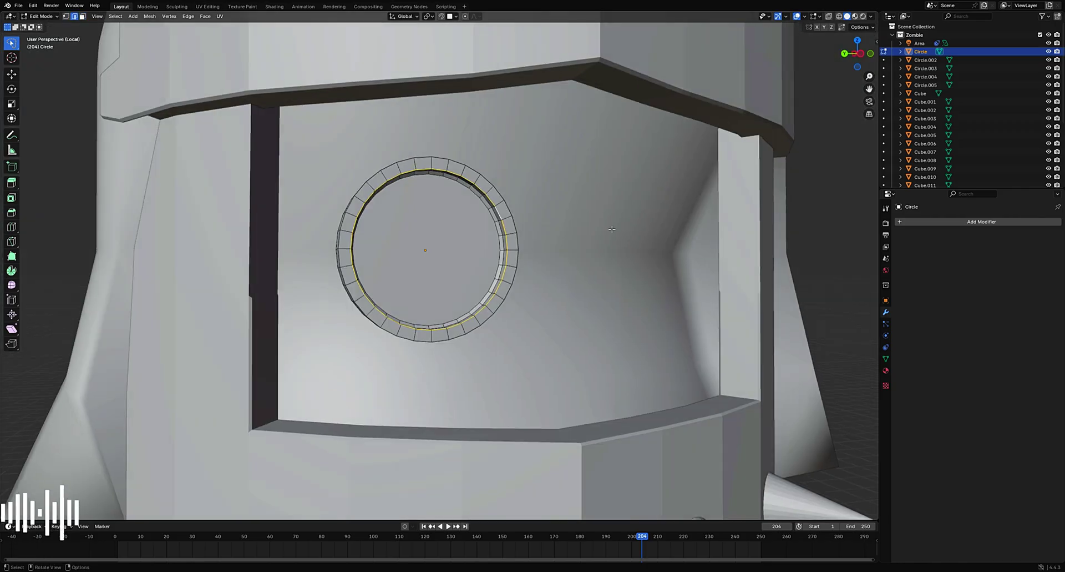
{"action": "key", "text": "Tab"}
{"action": "scroll", "coordinate": [644, 230], "scroll_direction": "up", "scroll_amount": 4}
{"action": "scroll", "coordinate": [644, 229], "scroll_direction": "down", "scroll_amount": 4}
{"action": "middle_click_drag", "start_coordinate": [644, 229], "coordinate": [595, 228]}
Step: Copy and paste the ringed eye and move the copy along Y beside the original
{"action": "key", "text": "ctrl+c"}
{"action": "key", "text": "ctrl+v"}
{"action": "key", "text": "g"}
{"action": "key", "text": "y"}
{"action": "left_click", "coordinate": [791, 240]}
{"action": "scroll", "coordinate": [695, 248], "scroll_direction": "down", "scroll_amount": 6}
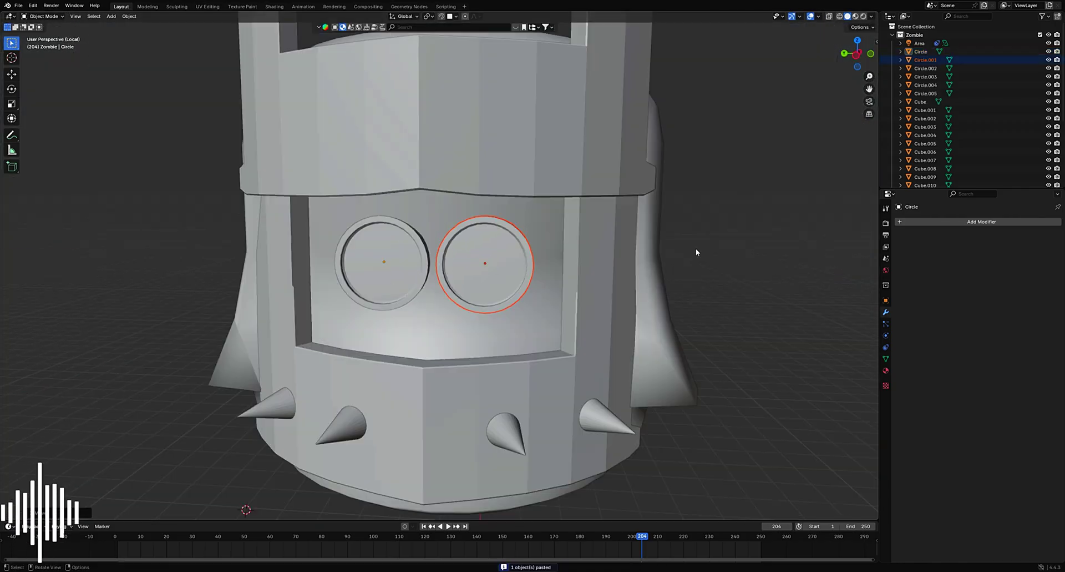
{"action": "middle_click_drag", "start_coordinate": [608, 278], "coordinate": [638, 361]}
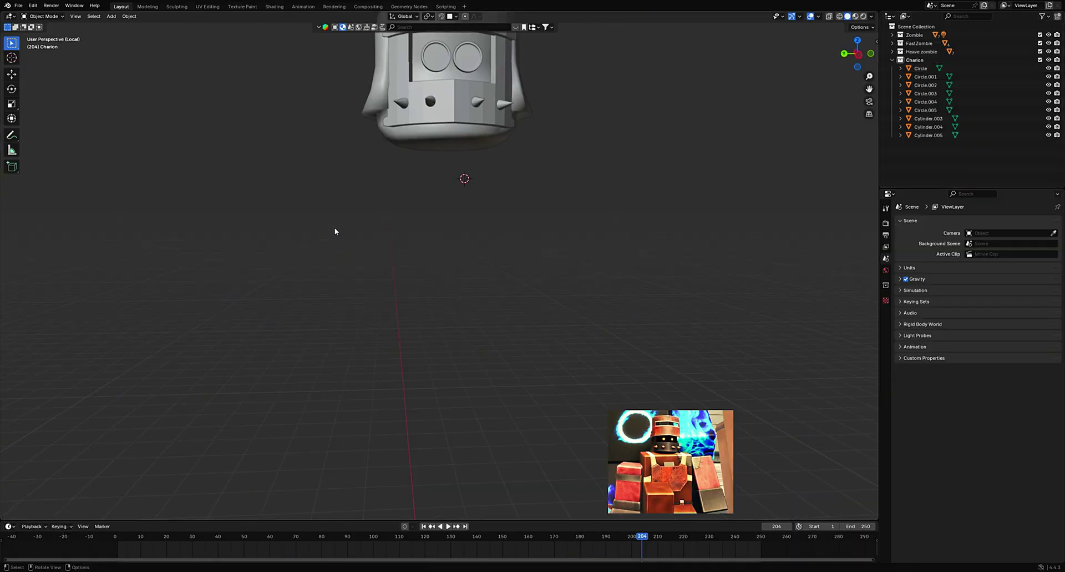
Step: Add a cube and move it along Z below the head
{"action": "key", "text": "shift+a"}
{"action": "left_click", "coordinate": [516, 231]}
{"action": "key", "text": "g"}
{"action": "key", "text": "z"}
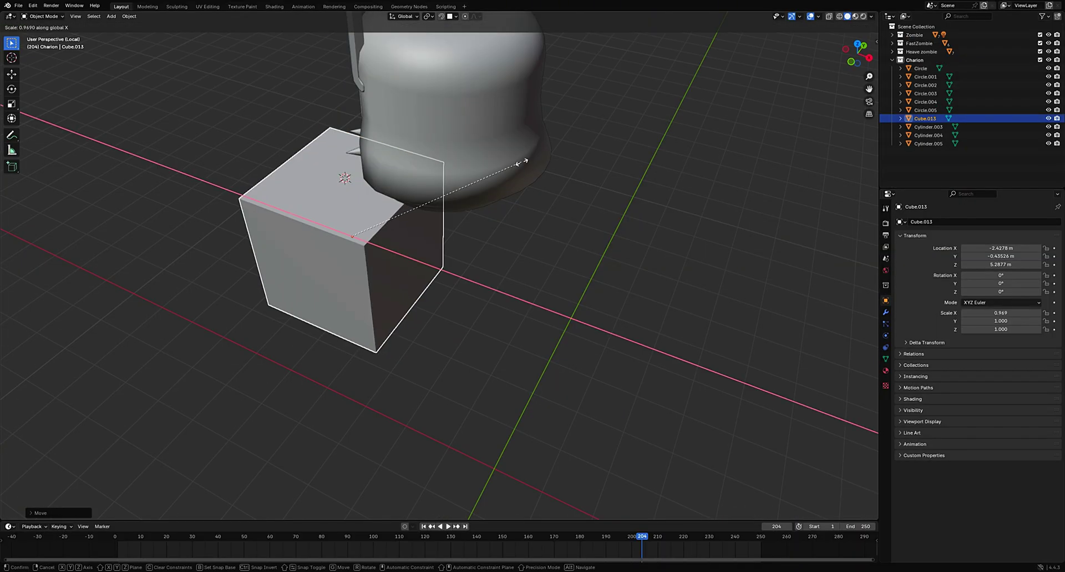
Step: Scale the cube to 0.605 along X and bevel all its edges
{"action": "key", "text": "Tab"}
{"action": "key", "text": "ctrl+b"}
{"action": "left_click", "coordinate": [646, 178]}
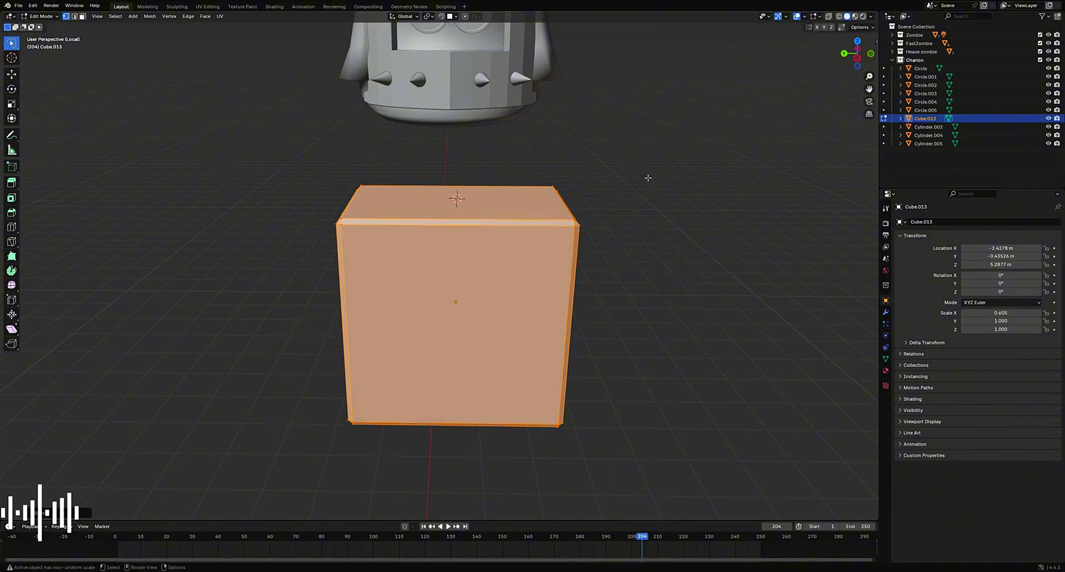
Step: Leave mesh editing and move the beveled cube along X so it sits beneath the head
{"action": "key", "text": "Tab"}
{"action": "mouse_move", "coordinate": [564, 264]}
{"action": "middle_mouse_down"}
{"action": "mouse_move", "coordinate": [629, 299]}
{"action": "mouse_move", "coordinate": [566, 275]}
{"action": "middle_mouse_up"}
{"action": "key", "text": "g"}
{"action": "key", "text": "x"}
{"action": "left_click", "coordinate": [454, 266]}
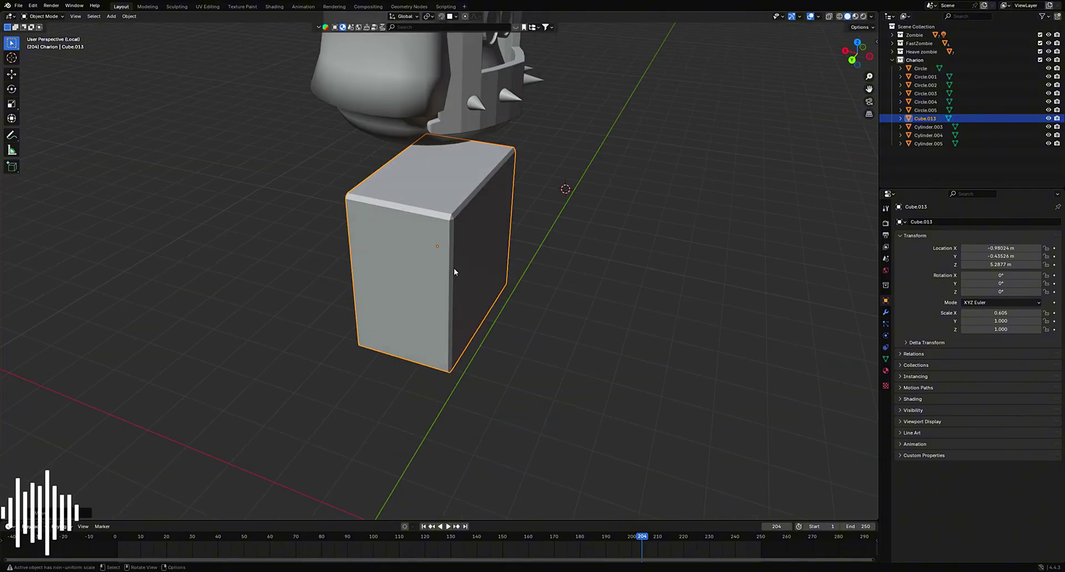
Step: Scale the body cube up to 1.450 in Y and Z and recentre it under the head
{"action": "key", "text": "ctrl+KP_3"}
{"action": "key", "text": "s"}
{"action": "left_click", "coordinate": [705, 115]}
{"action": "key", "text": "g"}
{"action": "left_click", "coordinate": [691, 102]}
{"action": "middle_click_drag", "start_coordinate": [691, 102], "coordinate": [642, 118]}
{"action": "key", "text": "g"}
{"action": "key", "text": "x"}
{"action": "left_click", "coordinate": [744, 134]}
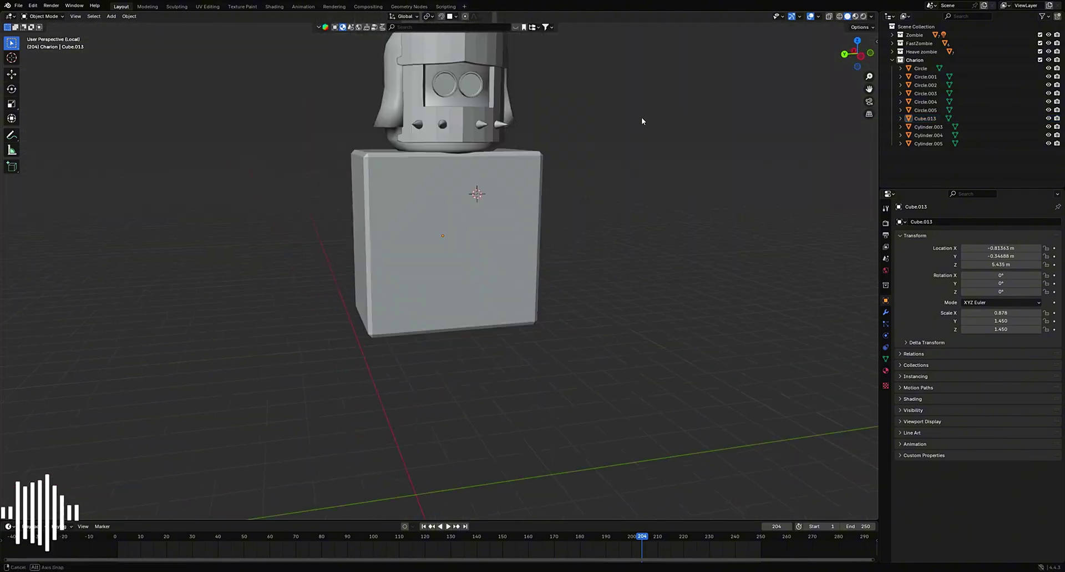
Step: Enlarge the body cube to 1.760 in Y and Z and lower it along Z well below the head
{"action": "key", "text": "g"}
{"action": "key", "text": "z"}
{"action": "middle_click_drag", "start_coordinate": [688, 228], "coordinate": [530, 256]}
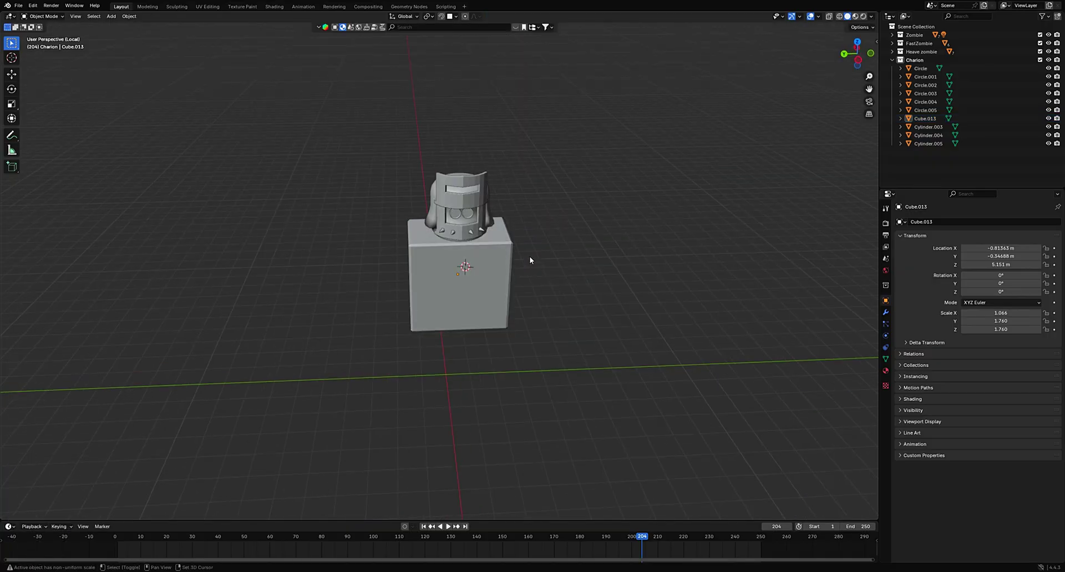
{"action": "left_click", "coordinate": [502, 258]}
{"action": "key", "text": "g"}
{"action": "key", "text": "z"}
{"action": "left_click", "coordinate": [488, 332]}
Step: Add a second cube, scale it down to 0.191 and flatten it to 0.025 along Z
{"action": "scroll", "coordinate": [466, 334], "scroll_direction": "up", "scroll_amount": 4}
{"action": "middle_click_drag", "start_coordinate": [444, 333], "coordinate": [457, 185], "text": "shift"}
{"action": "middle_click_drag", "start_coordinate": [360, 179], "coordinate": [406, 162]}
{"action": "scroll", "coordinate": [406, 162], "scroll_direction": "up", "scroll_amount": 3}
{"action": "key", "text": "shift+a"}
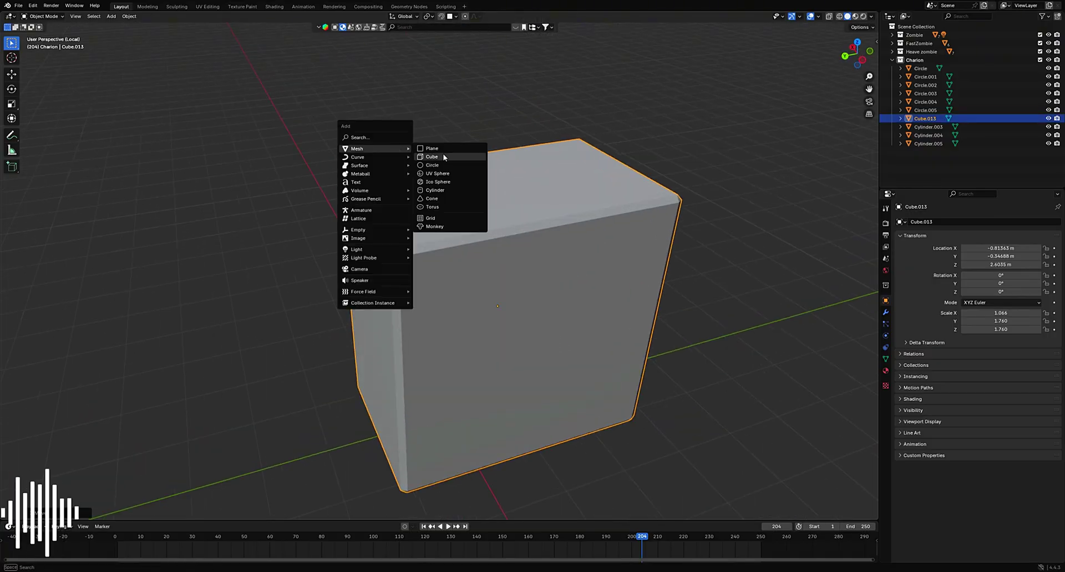
{"action": "left_click", "coordinate": [442, 156]}
{"action": "middle_click_drag", "start_coordinate": [594, 142], "coordinate": [675, 131]}
{"action": "key", "text": "s"}
{"action": "left_click", "coordinate": [504, 131]}
{"action": "middle_click_drag", "start_coordinate": [577, 96], "coordinate": [549, 95]}
{"action": "key", "text": "s"}
{"action": "key", "text": "z"}
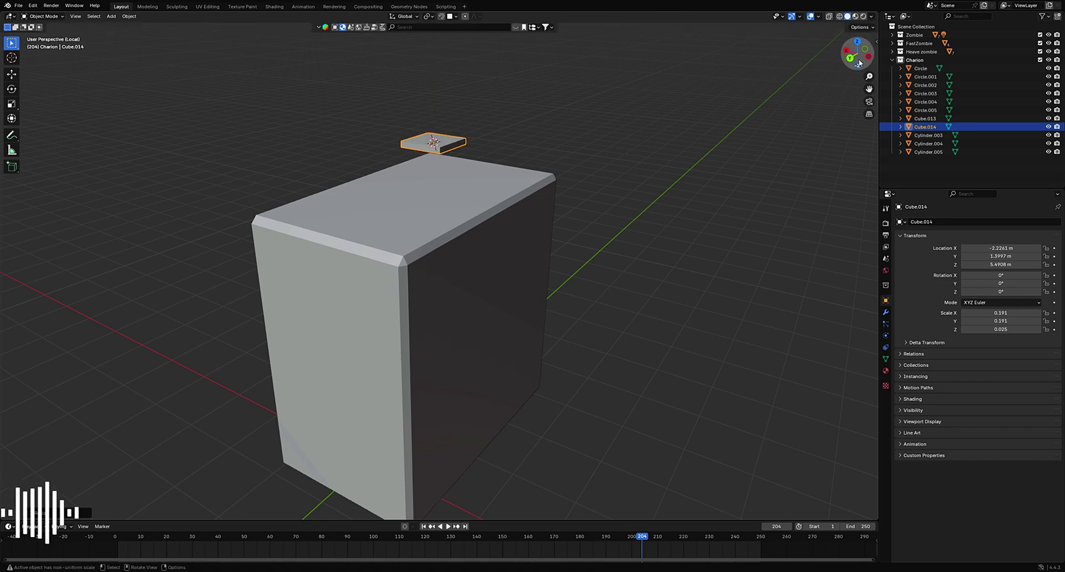
Step: Move the flat cube onto the body's top face and bevel its edges
{"action": "left_click", "coordinate": [857, 43]}
{"action": "key", "text": "g"}
{"action": "left_click", "coordinate": [721, 207]}
{"action": "middle_click_drag", "start_coordinate": [721, 206], "coordinate": [261, 250]}
{"action": "key", "text": "g"}
{"action": "key", "text": "z"}
{"action": "middle_click_drag", "start_coordinate": [427, 260], "coordinate": [548, 212]}
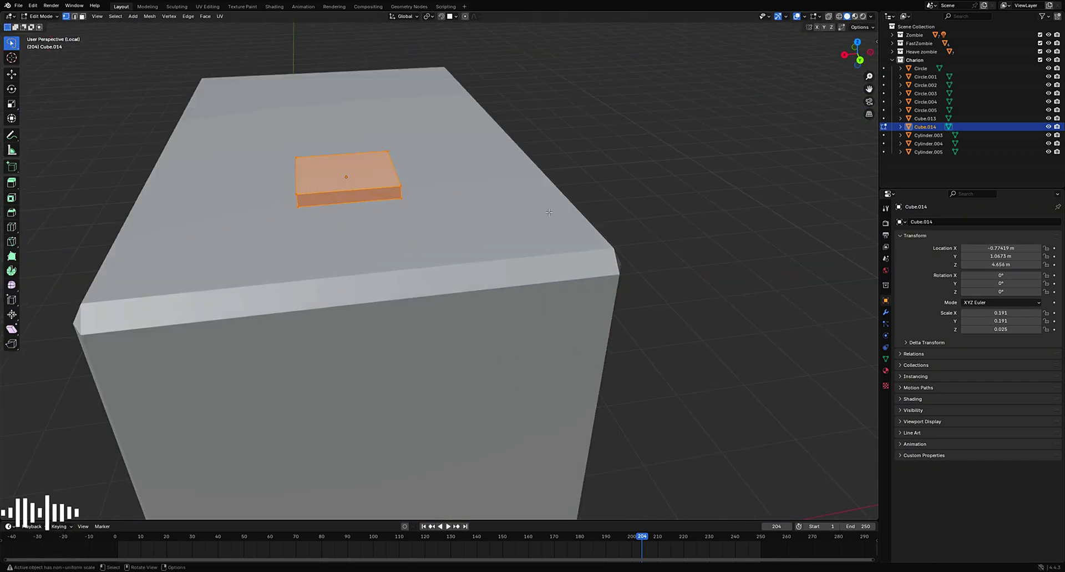
{"action": "left_click", "coordinate": [551, 206]}
{"action": "key", "text": "Tab"}
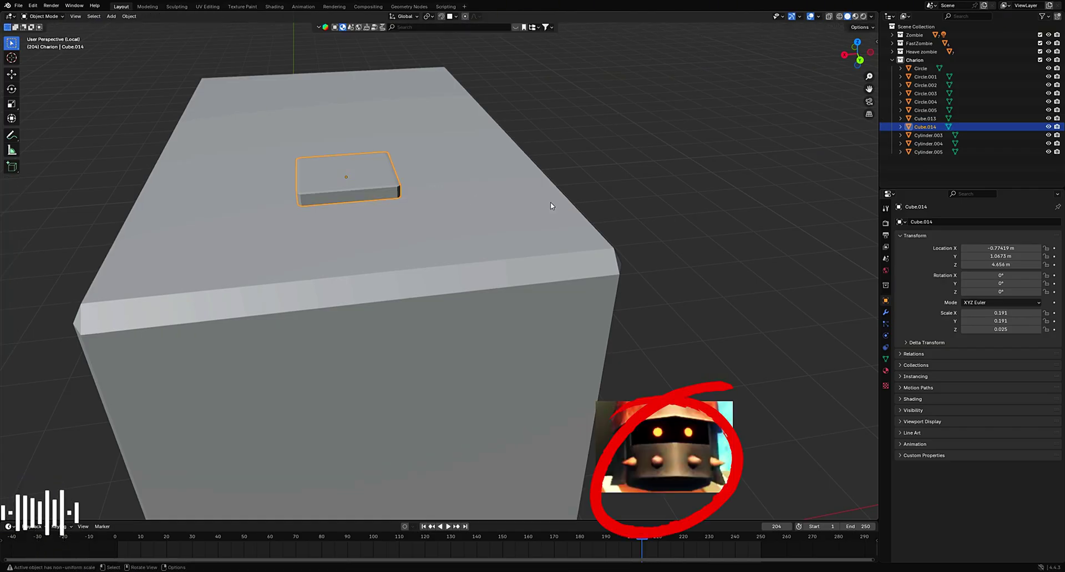
Step: Move the plate near one side of the body's top and stretch its end along X into a strip across the top
{"action": "left_click", "coordinate": [549, 273]}
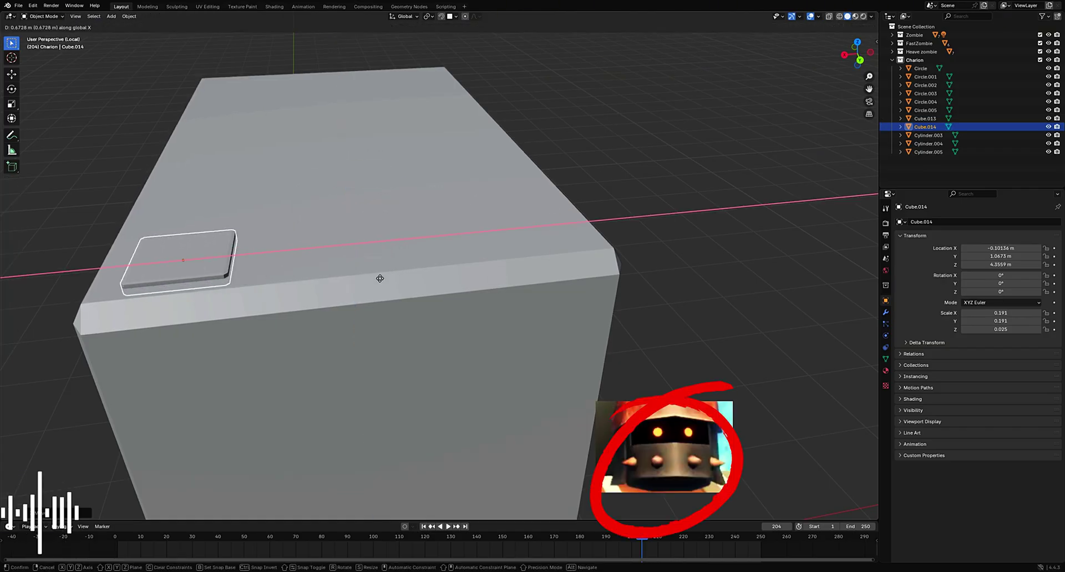
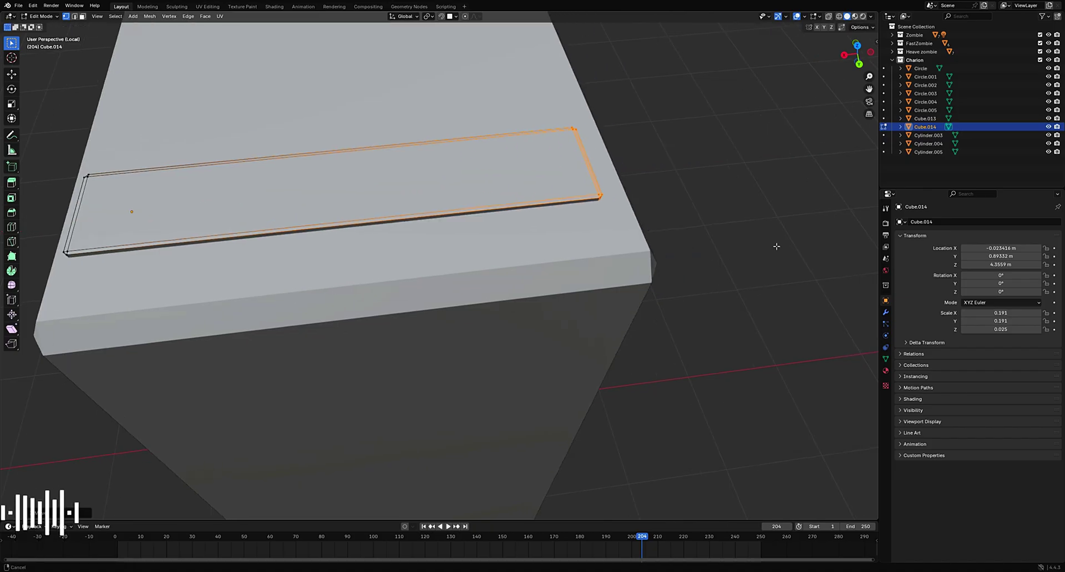
{"action": "left_click", "coordinate": [775, 245]}
{"action": "middle_click_drag", "start_coordinate": [775, 244], "coordinate": [645, 178]}
{"action": "key", "text": "Tab"}
Step: Copy and paste the top strip and move the copy along Z and X to the front of the body
{"action": "key", "text": "ctrl+c"}
{"action": "key", "text": "ctrl+v"}
{"action": "key", "text": "g"}
{"action": "key", "text": "z"}
{"action": "left_click", "coordinate": [645, 223]}
{"action": "key", "text": "g"}
{"action": "key", "text": "x"}
{"action": "left_click", "coordinate": [733, 301]}
Step: Rotate the copied strip 90° about Y and move it along Z so it hangs in front of the body
{"action": "key", "text": "r"}
{"action": "key", "text": "x"}
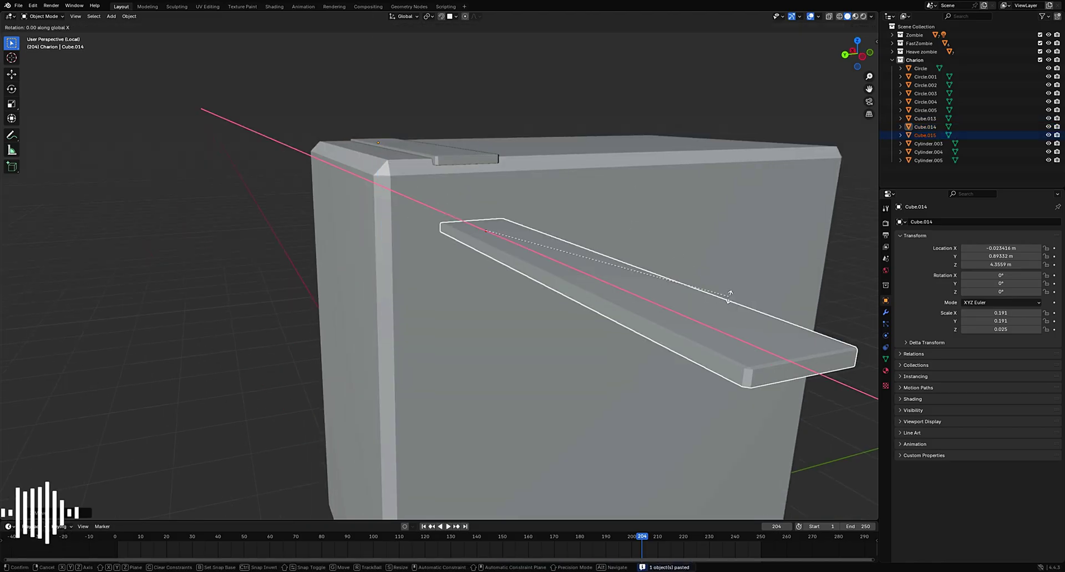
{"action": "type", "text": "zy"}
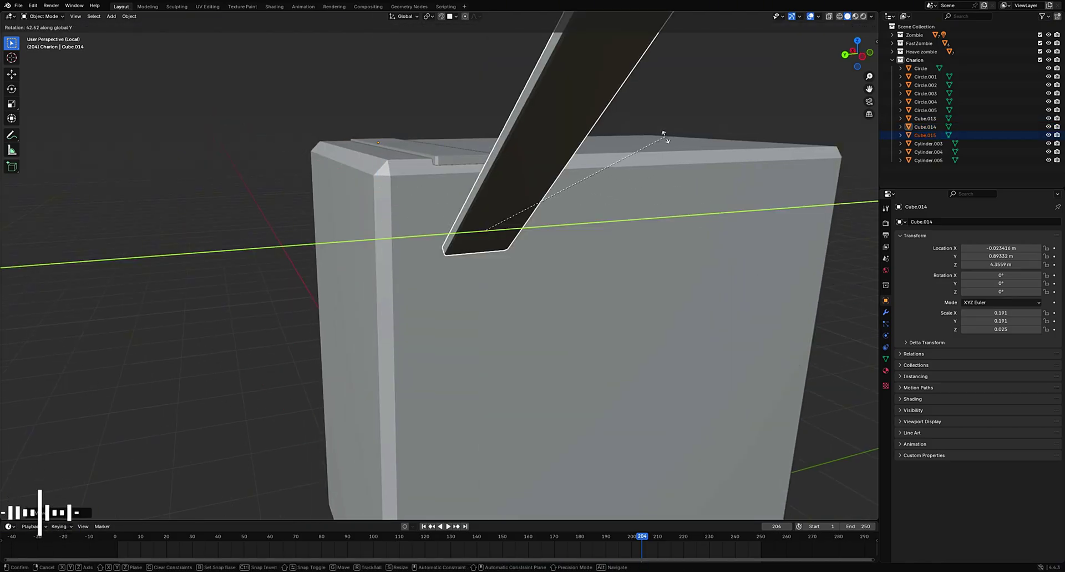
{"action": "type", "text": "90"}
{"action": "key", "text": "Return"}
{"action": "key", "text": "g"}
{"action": "key", "text": "z"}
{"action": "left_click", "coordinate": [506, 355]}
Step: Align the vertical strip's upper end with the top strip along Z in a wireframe side view
{"action": "left_click", "coordinate": [859, 55]}
{"action": "key", "text": "shift+z"}
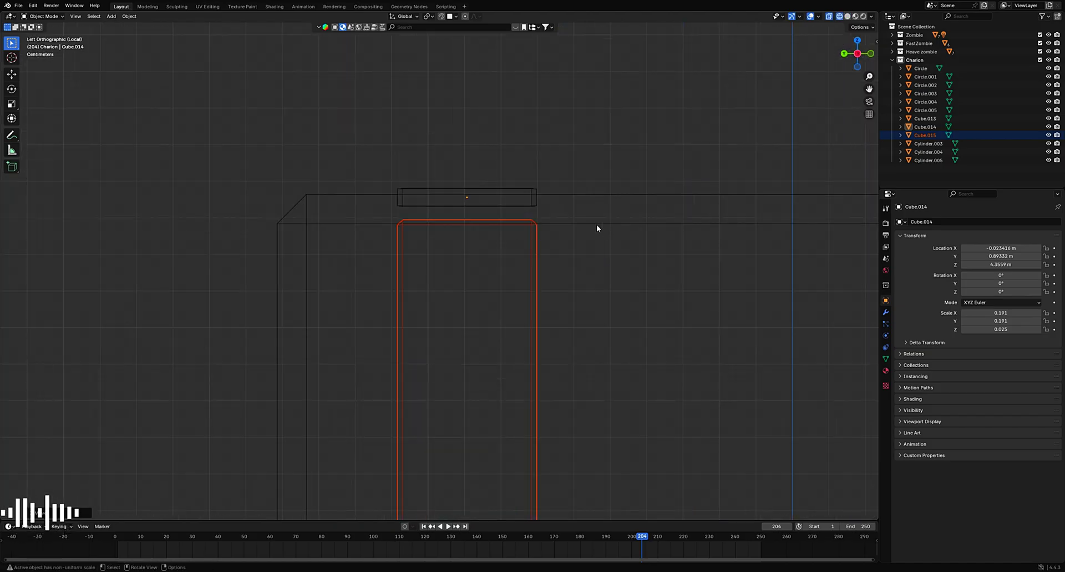
{"action": "scroll", "coordinate": [597, 224], "scroll_direction": "up", "scroll_amount": 4}
{"action": "key", "text": "g"}
{"action": "key", "text": "z"}
{"action": "left_click", "coordinate": [573, 149]}
Step: Move the vertical strip along X against the end of the top strip and fine-tune its height
{"action": "key", "text": "shift+z"}
{"action": "mouse_move", "coordinate": [574, 149]}
{"action": "middle_mouse_down"}
{"action": "mouse_move", "coordinate": [598, 212]}
{"action": "mouse_move", "coordinate": [579, 219]}
{"action": "middle_mouse_up"}
{"action": "scroll", "coordinate": [580, 219], "scroll_direction": "down", "scroll_amount": 3}
{"action": "key", "text": "g"}
{"action": "key", "text": "x"}
{"action": "left_click", "coordinate": [528, 188]}
{"action": "middle_click_drag", "start_coordinate": [528, 188], "coordinate": [503, 199]}
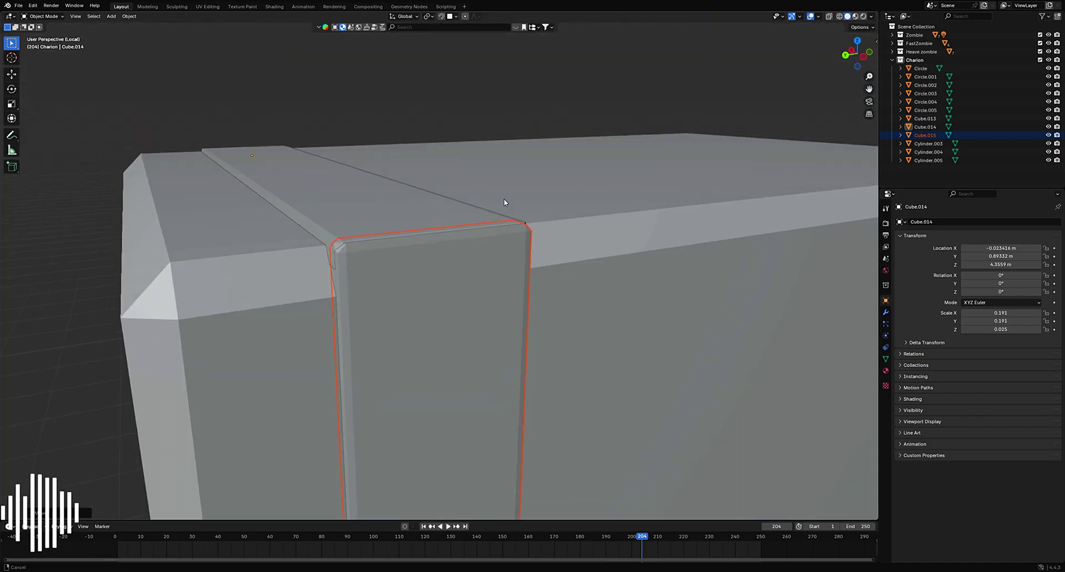
{"action": "scroll", "coordinate": [504, 198], "scroll_direction": "up", "scroll_amount": 3}
{"action": "key", "text": "g"}
{"action": "key", "text": "z"}
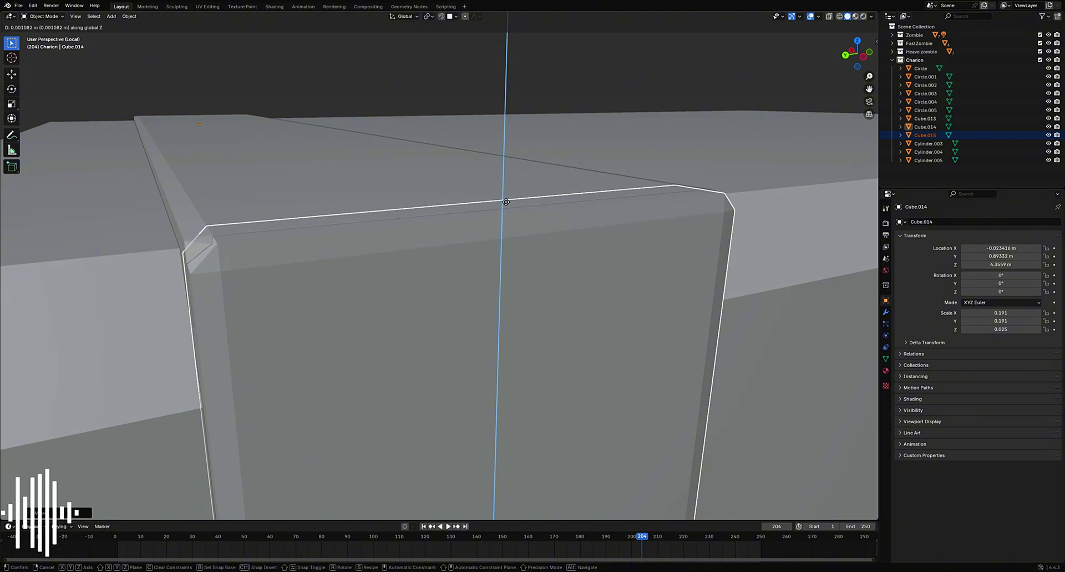
{"action": "left_click", "coordinate": [504, 200]}
Step: Nudge the vertical strip slightly along Z again to match the top strip at the corner
{"action": "scroll", "coordinate": [504, 201], "scroll_direction": "down", "scroll_amount": 5}
{"action": "middle_click_drag", "start_coordinate": [504, 200], "coordinate": [638, 285]}
{"action": "scroll", "coordinate": [638, 285], "scroll_direction": "down", "scroll_amount": 2}
{"action": "left_click", "coordinate": [633, 176]}
{"action": "middle_click_drag", "start_coordinate": [632, 200], "coordinate": [651, 258]}
{"action": "scroll", "coordinate": [651, 258], "scroll_direction": "up", "scroll_amount": 4}
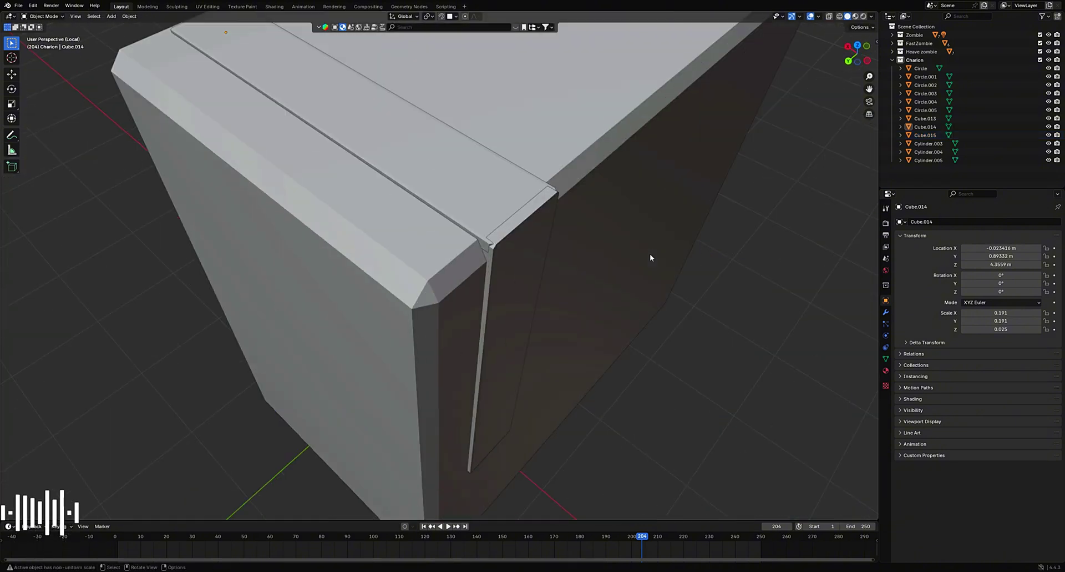
{"action": "scroll", "coordinate": [650, 257], "scroll_direction": "up", "scroll_amount": 4}
{"action": "left_click", "coordinate": [589, 263]}
{"action": "key", "text": "g"}
{"action": "key", "text": "z"}
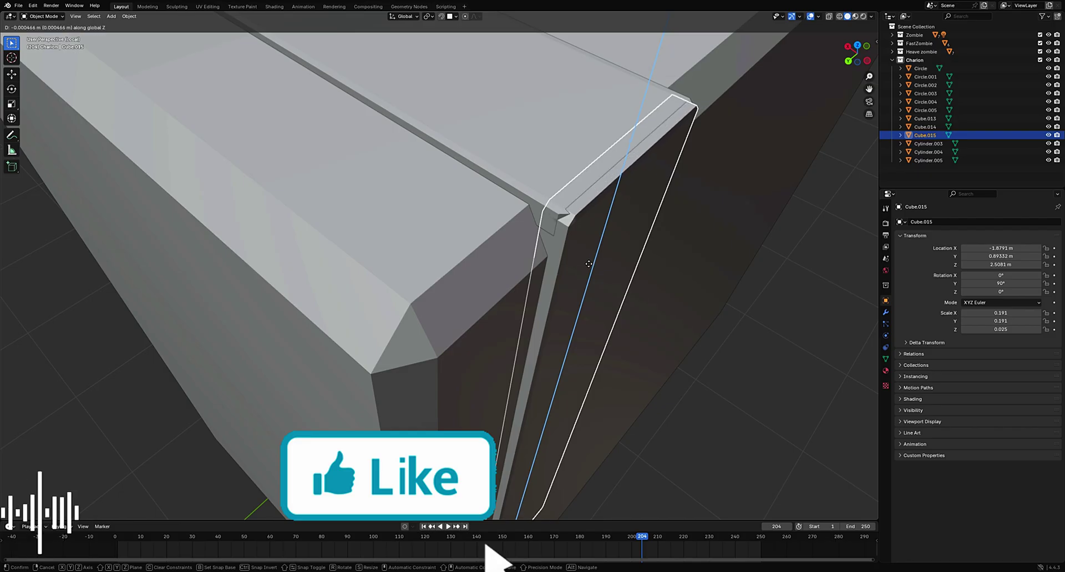
{"action": "left_click", "coordinate": [589, 263]}
Step: Select the lower-end vertices of the vertical front strip in Edit Mode
{"action": "scroll", "coordinate": [589, 264], "scroll_direction": "down", "scroll_amount": 4}
{"action": "left_click", "coordinate": [622, 281]}
{"action": "left_click", "coordinate": [761, 352]}
{"action": "scroll", "coordinate": [761, 352], "scroll_direction": "down", "scroll_amount": 3}
{"action": "middle_click_drag", "start_coordinate": [761, 352], "coordinate": [621, 245]}
{"action": "left_click", "coordinate": [457, 237]}
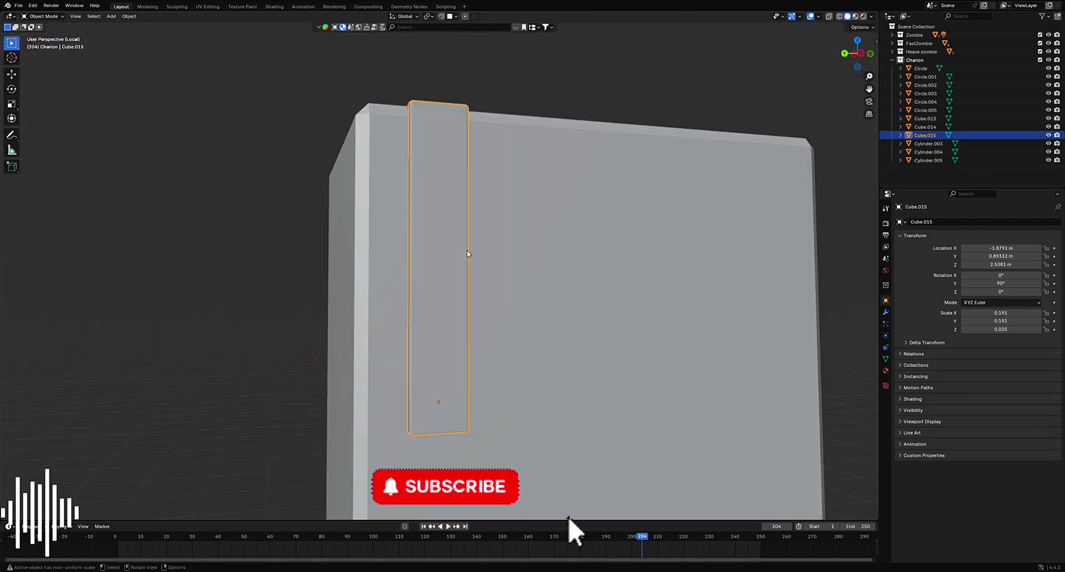
{"action": "key", "text": "Tab"}
{"action": "scroll", "coordinate": [467, 253], "scroll_direction": "down", "scroll_amount": 3}
{"action": "left_click_drag", "start_coordinate": [403, 328], "coordinate": [558, 366]}
{"action": "middle_click_drag", "start_coordinate": [563, 356], "coordinate": [548, 371]}
{"action": "key", "text": "g"}
{"action": "key", "text": "z"}
{"action": "right_click", "coordinate": [540, 264]}
{"action": "key", "text": "shift+z"}
{"action": "key", "text": "shift+z"}
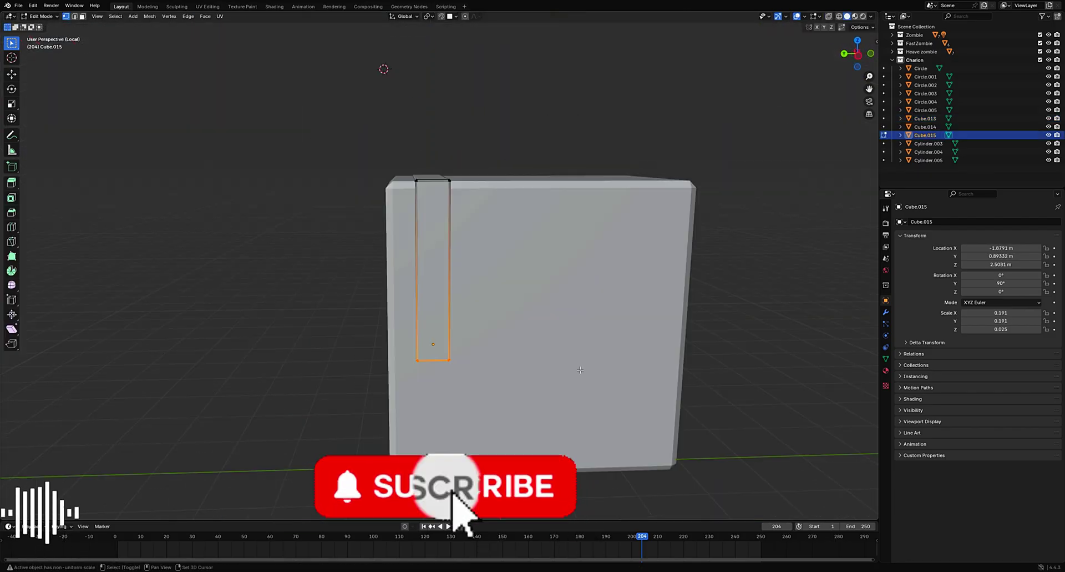
Step: Shorten the front strip by raising its lower end along Z, and shift that end along Y to slant it inward
{"action": "key", "text": "g"}
{"action": "key", "text": "z"}
{"action": "key", "text": "x"}
{"action": "key", "text": "y"}
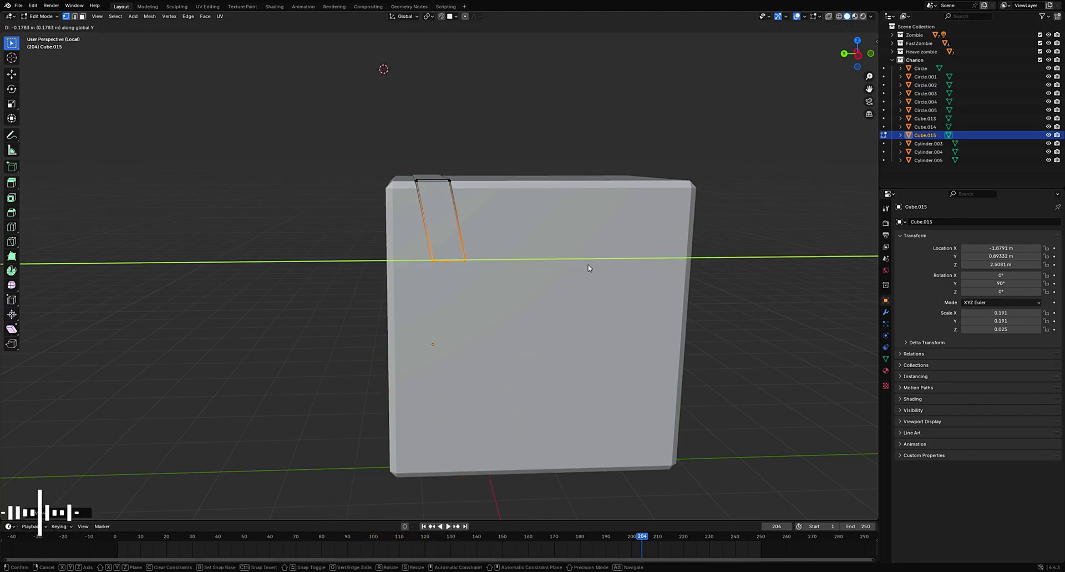
{"action": "left_click", "coordinate": [595, 264]}
{"action": "key", "text": "Tab"}
Step: Paste a copy of the slanted front strip and move it along X to the back of the body
{"action": "scroll", "coordinate": [585, 305], "scroll_direction": "down", "scroll_amount": 4}
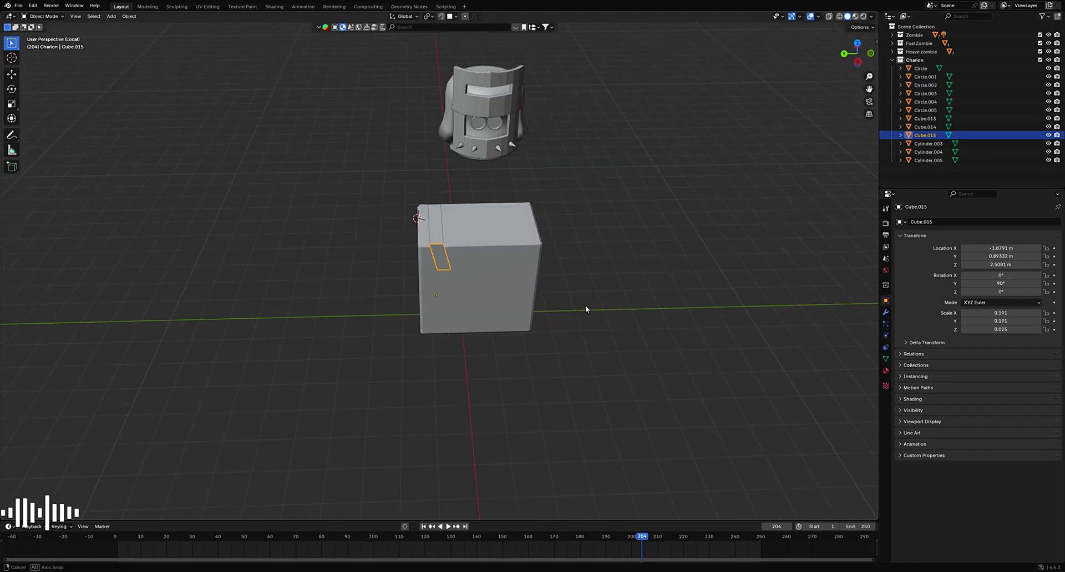
{"action": "left_click", "coordinate": [443, 218], "text": "shift"}
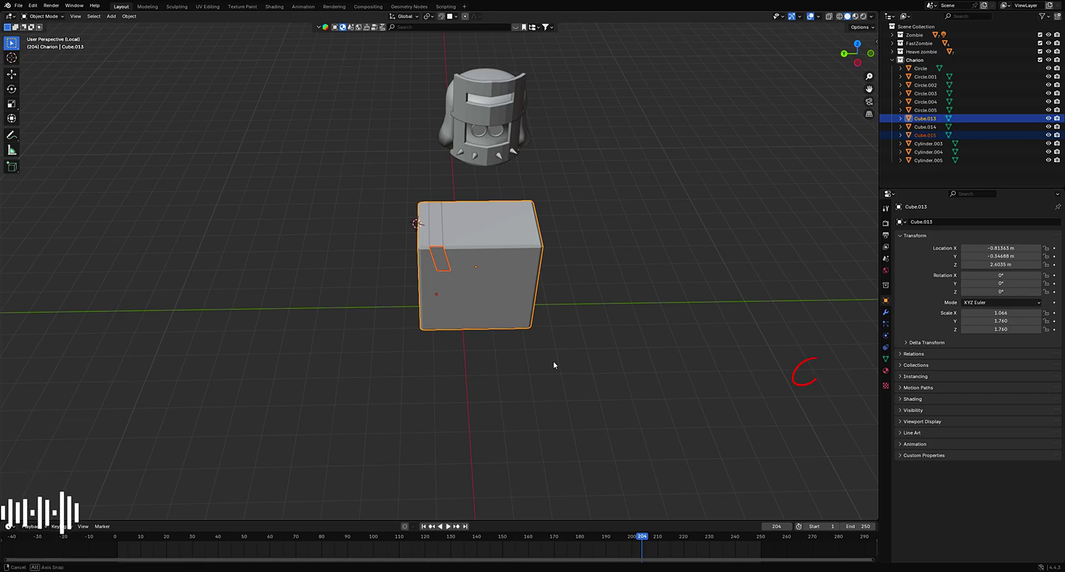
{"action": "middle_click_drag", "start_coordinate": [554, 362], "coordinate": [695, 344]}
{"action": "left_click", "coordinate": [597, 210]}
{"action": "middle_click_drag", "start_coordinate": [575, 248], "coordinate": [616, 240]}
{"action": "middle_click_drag", "start_coordinate": [703, 507], "coordinate": [583, 311]}
{"action": "key", "text": "g"}
{"action": "key", "text": "x"}
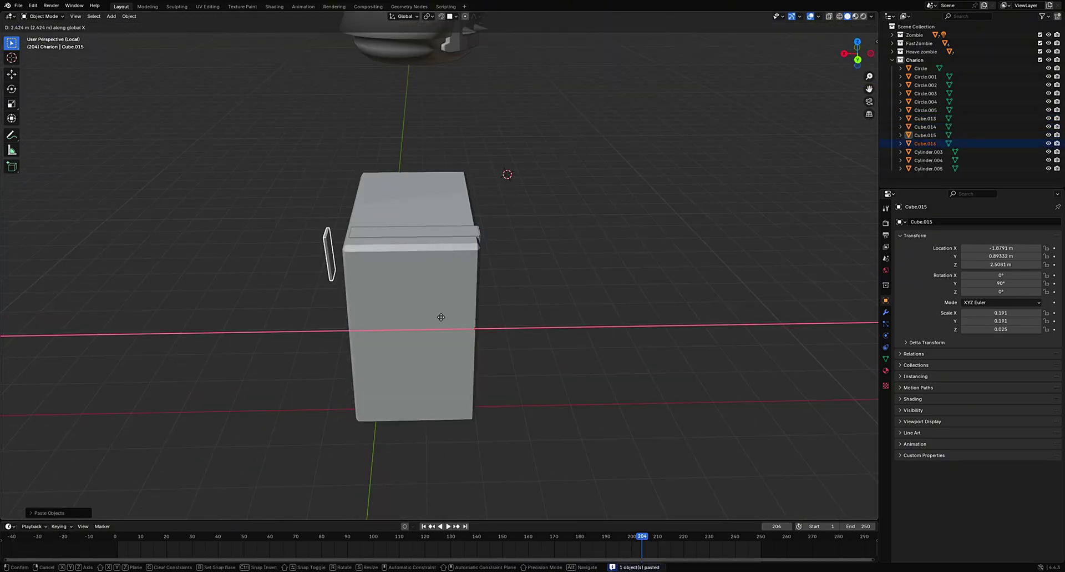
{"action": "left_click", "coordinate": [466, 311]}
Step: Move the pasted strip along X toward the body's back face in a wireframe side view
{"action": "middle_click_drag", "start_coordinate": [477, 313], "coordinate": [617, 285]}
{"action": "left_click", "coordinate": [863, 56]}
{"action": "key", "text": "shift+z"}
{"action": "scroll", "coordinate": [495, 188], "scroll_direction": "up", "scroll_amount": 7}
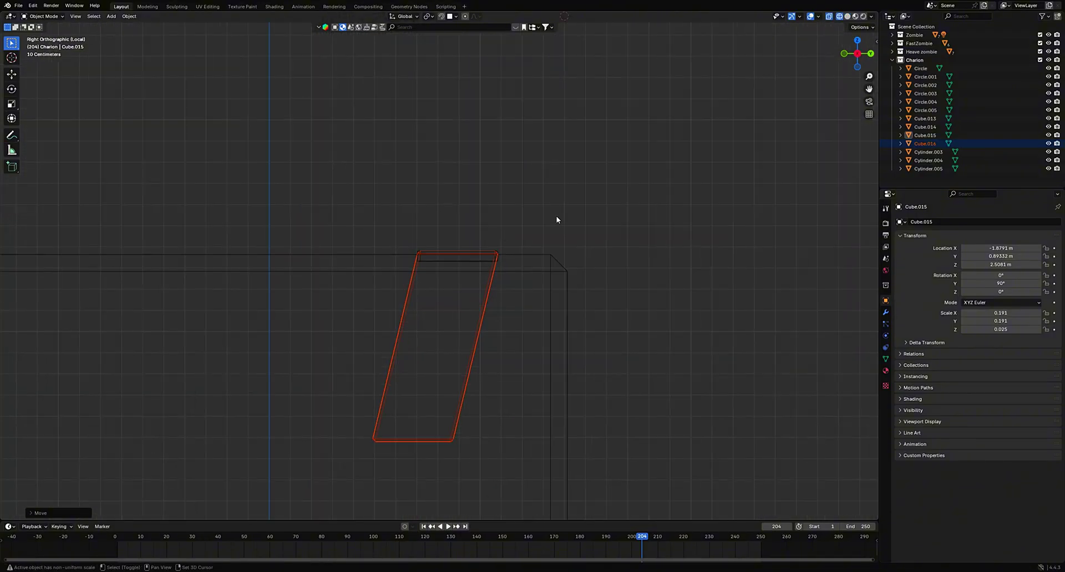
{"action": "key", "text": "shift+z"}
{"action": "middle_click_drag", "start_coordinate": [556, 216], "coordinate": [448, 255]}
{"action": "left_click", "coordinate": [864, 57]}
{"action": "key", "text": "shift+z"}
{"action": "scroll", "coordinate": [540, 177], "scroll_direction": "up", "scroll_amount": 2}
{"action": "key", "text": "g"}
{"action": "key", "text": "x"}
{"action": "left_click", "coordinate": [384, 227]}
Step: Fine-tune the back strip's X position to about 0.252 m against the body's back face
{"action": "scroll", "coordinate": [527, 246], "scroll_direction": "up", "scroll_amount": 2}
{"action": "key", "text": "g"}
{"action": "key", "text": "x"}
{"action": "left_click", "coordinate": [494, 247]}
{"action": "scroll", "coordinate": [494, 246], "scroll_direction": "down", "scroll_amount": 3}
{"action": "key", "text": "x"}
{"action": "left_click", "coordinate": [639, 272]}
Step: Move the back-end vertices of the top strip along X to meet the slanted back strip
{"action": "scroll", "coordinate": [448, 255], "scroll_direction": "up", "scroll_amount": 4}
{"action": "left_click", "coordinate": [566, 242]}
{"action": "key", "text": "Tab"}
{"action": "left_click_drag", "start_coordinate": [579, 197], "coordinate": [477, 330]}
{"action": "key", "text": "g"}
{"action": "key", "text": "x"}
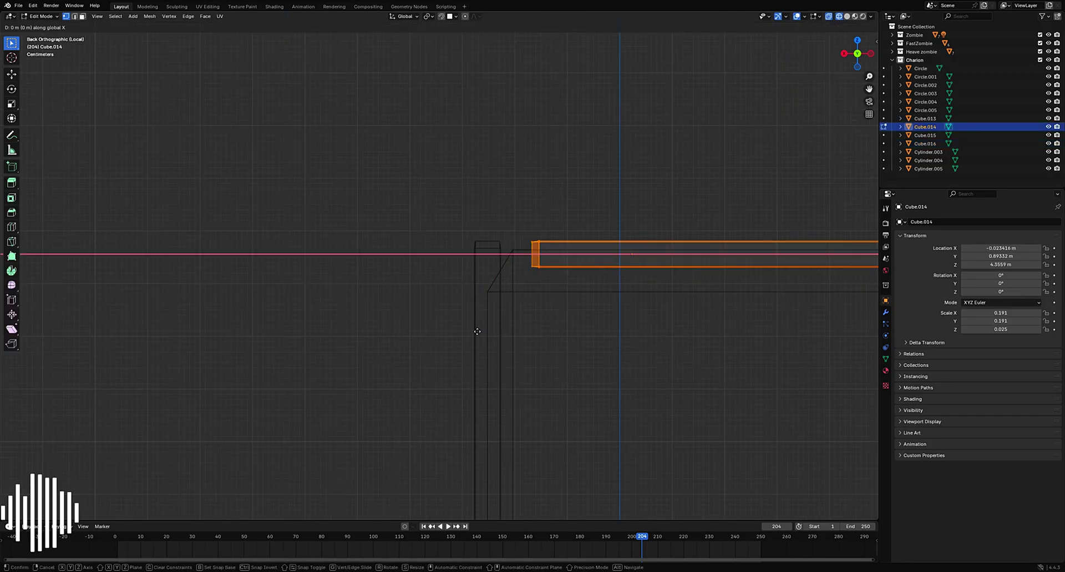
{"action": "left_click", "coordinate": [788, 318]}
{"action": "key", "text": "shift+z"}
{"action": "middle_click_drag", "start_coordinate": [547, 252], "coordinate": [383, 252]}
{"action": "key", "text": "Tab"}
Step: Select the front, top and back strap strips and join them into one object
{"action": "scroll", "coordinate": [575, 305], "scroll_direction": "down", "scroll_amount": 5}
{"action": "scroll", "coordinate": [442, 268], "scroll_direction": "down", "scroll_amount": 4}
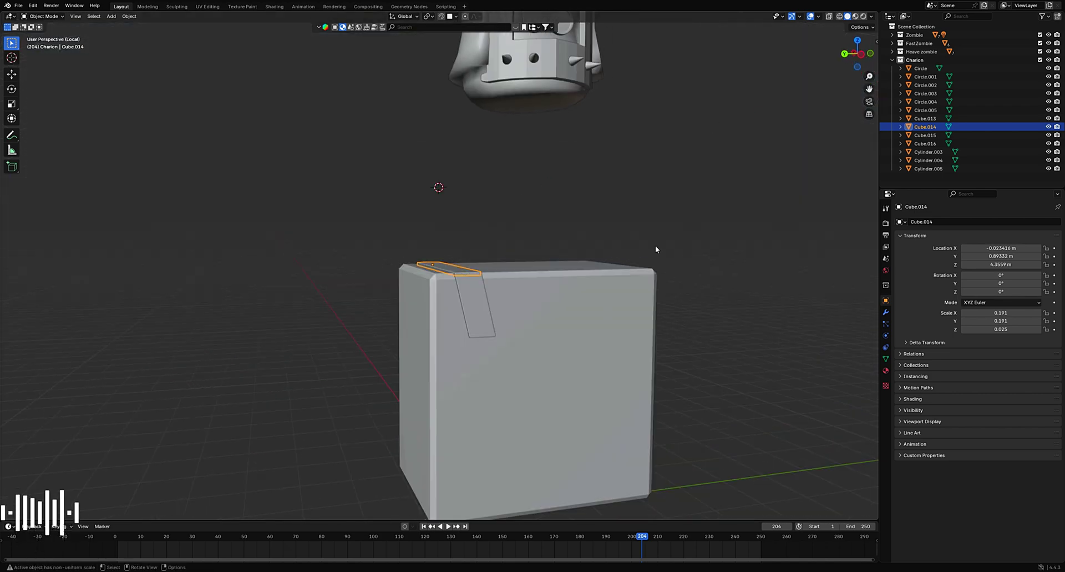
{"action": "left_click", "coordinate": [655, 246]}
{"action": "middle_click_drag", "start_coordinate": [447, 308], "coordinate": [470, 331]}
{"action": "middle_click_drag", "start_coordinate": [463, 284], "coordinate": [541, 300]}
{"action": "left_click", "coordinate": [440, 288], "text": "shift"}
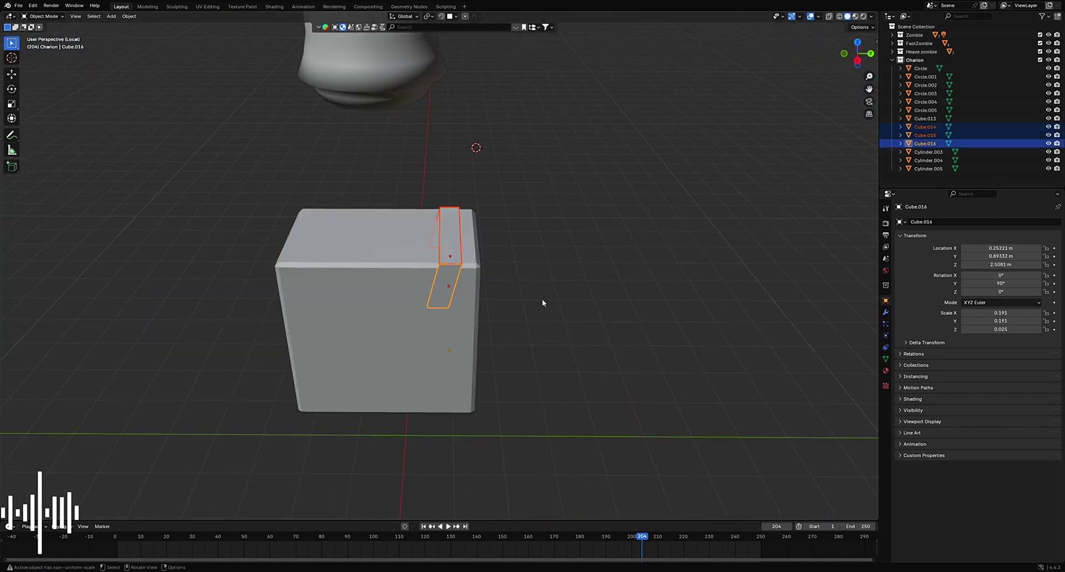
{"action": "middle_click_drag", "start_coordinate": [638, 301], "coordinate": [497, 309]}
{"action": "key", "text": "ctrl+j"}
Step: Add a Mirror modifier across the Y axis to the joined strap
{"action": "middle_click_drag", "start_coordinate": [567, 295], "coordinate": [366, 213]}
{"action": "key", "text": "alt+a"}
{"action": "left_click", "coordinate": [886, 312]}
{"action": "left_click", "coordinate": [944, 221]}
{"action": "mouse_move", "coordinate": [945, 224]}
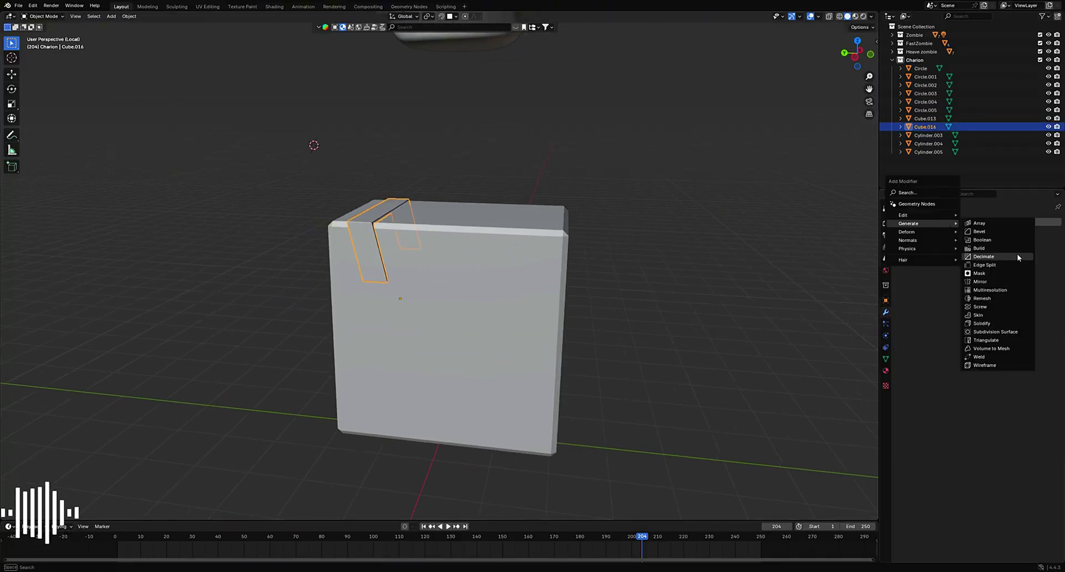
{"action": "left_click", "coordinate": [1007, 280]}
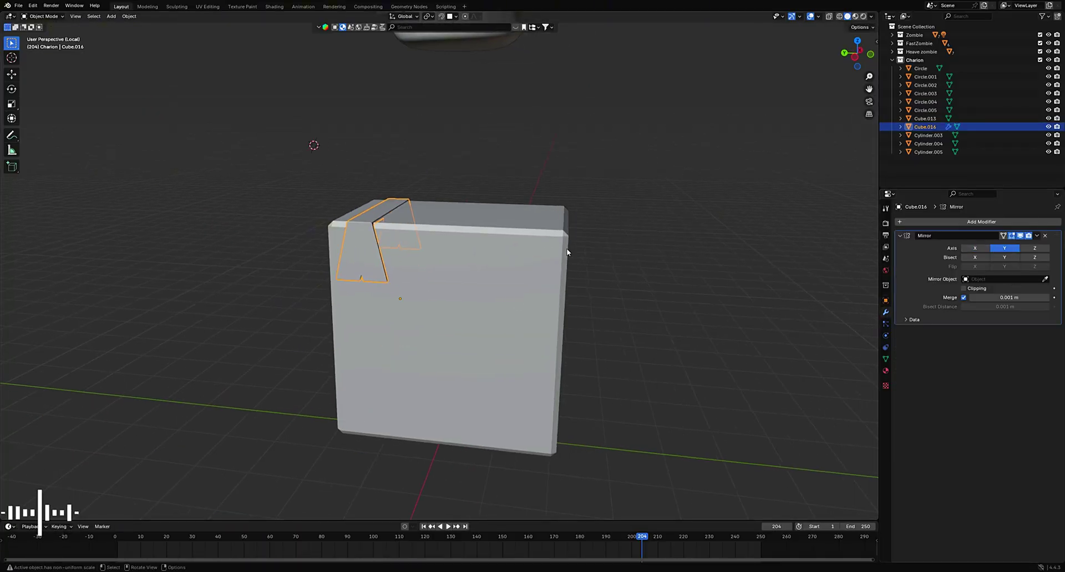
Step: Move the strap's mesh along Y away from its origin and shift the object along Y to place straps on both sides
{"action": "key", "text": "Tab"}
{"action": "key", "text": "a"}
{"action": "key", "text": "g"}
{"action": "key", "text": "y"}
{"action": "left_click", "coordinate": [277, 206]}
{"action": "key", "text": "Tab"}
{"action": "key", "text": "g"}
{"action": "key", "text": "y"}
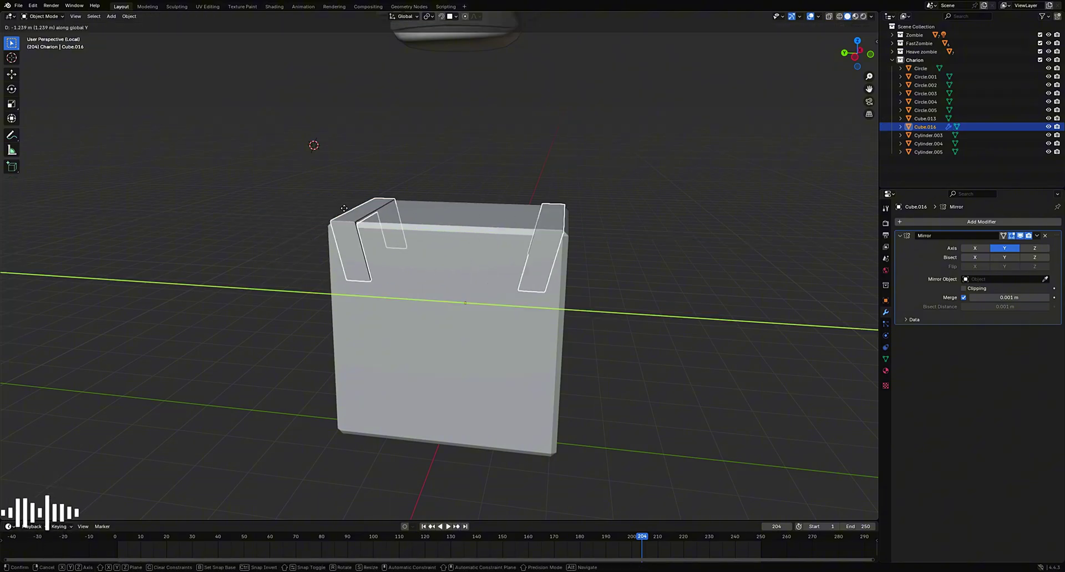
{"action": "key", "text": "Escape"}
Step: Bring the mirrored straps closer together along Y and shift the pair along Y to centre them on the body
{"action": "key", "text": "Tab"}
{"action": "key", "text": "g"}
{"action": "key", "text": "y"}
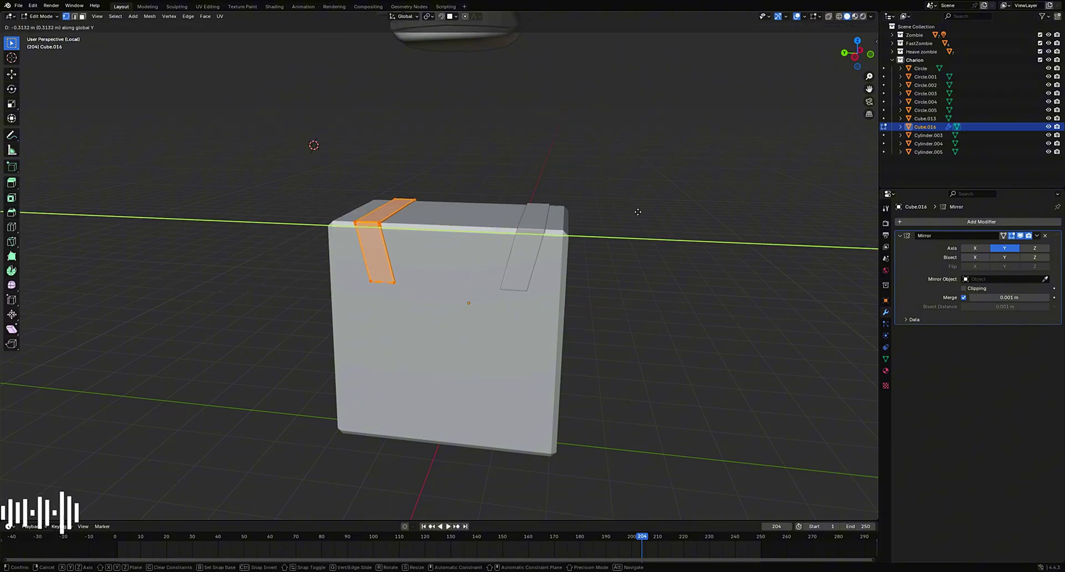
{"action": "left_click", "coordinate": [638, 212]}
{"action": "middle_click_drag", "start_coordinate": [638, 212], "coordinate": [655, 213]}
{"action": "left_click", "coordinate": [857, 56]}
{"action": "middle_click_drag", "start_coordinate": [703, 85], "coordinate": [706, 123], "text": "shift"}
{"action": "scroll", "coordinate": [677, 128], "scroll_direction": "up", "scroll_amount": 4}
{"action": "key", "text": "Tab"}
{"action": "key", "text": "g"}
{"action": "key", "text": "y"}
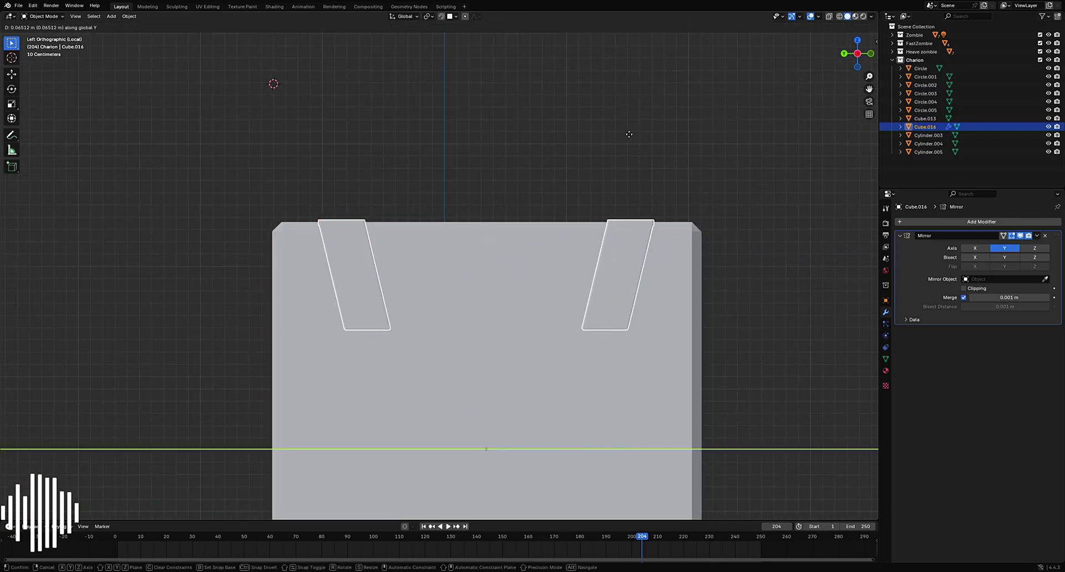
{"action": "left_click", "coordinate": [635, 135]}
Step: Deselect the straps and add a new cube as a separate object
{"action": "scroll", "coordinate": [636, 135], "scroll_direction": "down", "scroll_amount": 5}
{"action": "middle_click_drag", "start_coordinate": [637, 134], "coordinate": [613, 161]}
{"action": "left_click", "coordinate": [612, 162]}
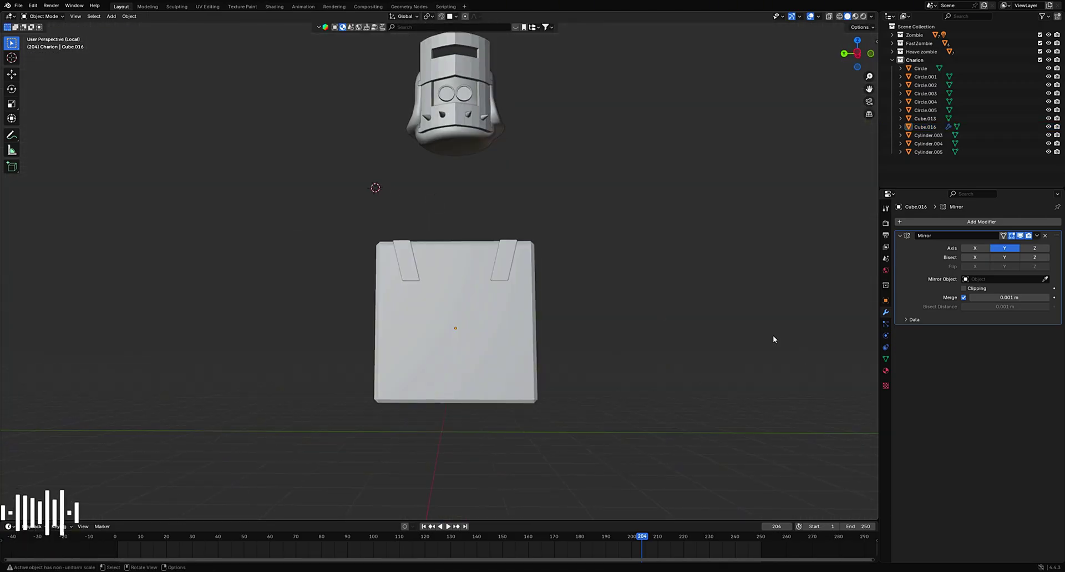
{"action": "middle_click_drag", "start_coordinate": [773, 338], "coordinate": [594, 336]}
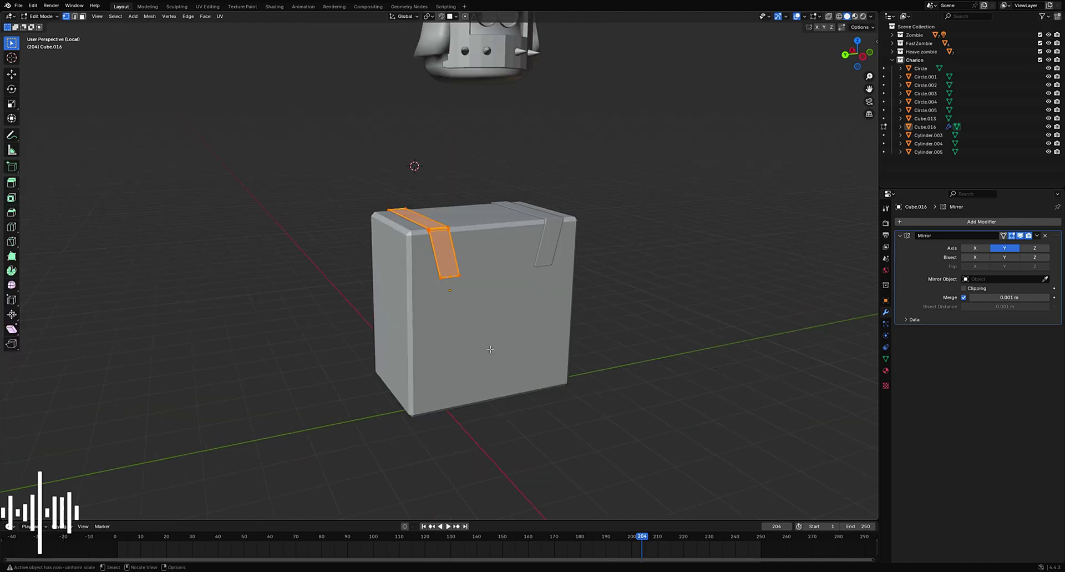
{"action": "scroll", "coordinate": [594, 336], "scroll_direction": "up", "scroll_amount": 3}
{"action": "key", "text": "shift+a"}
{"action": "mouse_move", "coordinate": [555, 333]}
{"action": "left_click", "coordinate": [613, 343]}
{"action": "middle_click_drag", "start_coordinate": [669, 327], "coordinate": [637, 297]}
Step: Lower the new cube along Z and centre it on the body's front face below the straps
{"action": "key", "text": "g"}
{"action": "key", "text": "z"}
{"action": "left_click", "coordinate": [641, 358]}
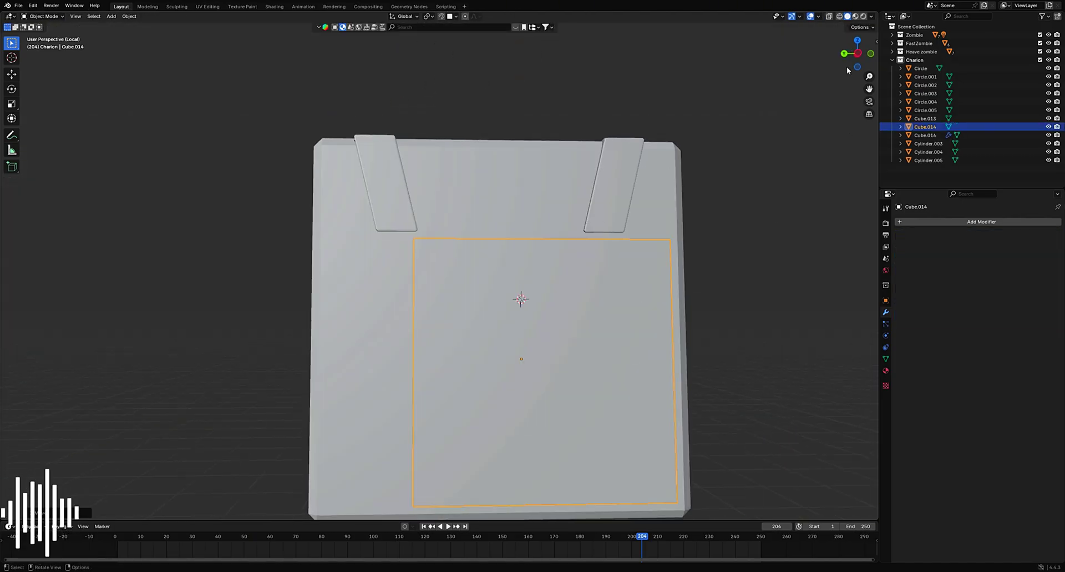
{"action": "left_click", "coordinate": [857, 55]}
{"action": "key", "text": "g"}
{"action": "left_click", "coordinate": [459, 256]}
Step: Add two vertical loop cuts to the cube and scale them apart along Y
{"action": "key", "text": "Tab"}
{"action": "key", "text": "ctrl+r"}
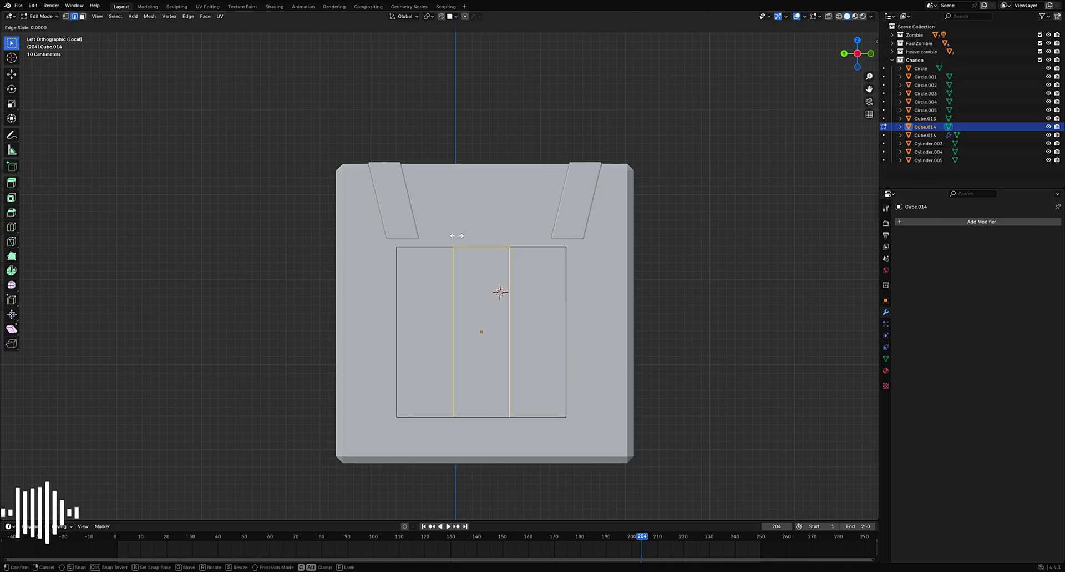
{"action": "left_click", "coordinate": [457, 235]}
{"action": "key", "text": "1"}
{"action": "key", "text": "s"}
{"action": "key", "text": "y"}
{"action": "left_click", "coordinate": [705, 240]}
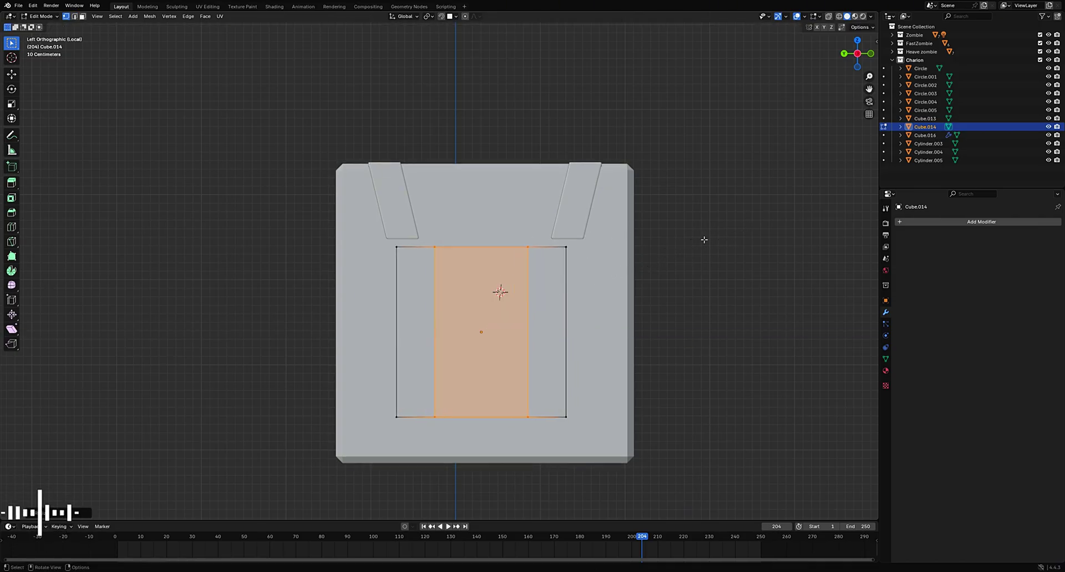
Step: Bevel the cube's two lower corner edges into wide chamfers, shrink the object and raise it along Z
{"action": "middle_click_drag", "start_coordinate": [675, 255], "coordinate": [572, 276]}
{"action": "key", "text": "2"}
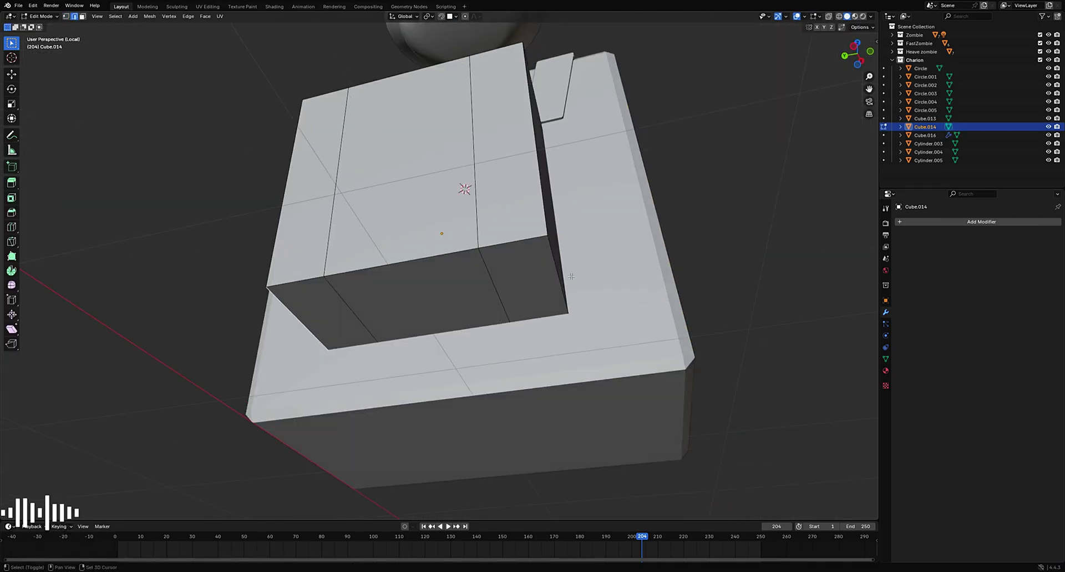
{"action": "key", "text": "shift+z"}
{"action": "left_click", "coordinate": [581, 279], "text": "shift"}
{"action": "key", "text": "shift+z"}
{"action": "middle_click_drag", "start_coordinate": [647, 255], "coordinate": [607, 250]}
{"action": "key", "text": "ctrl+b"}
{"action": "left_click", "coordinate": [691, 231]}
{"action": "key", "text": "Tab"}
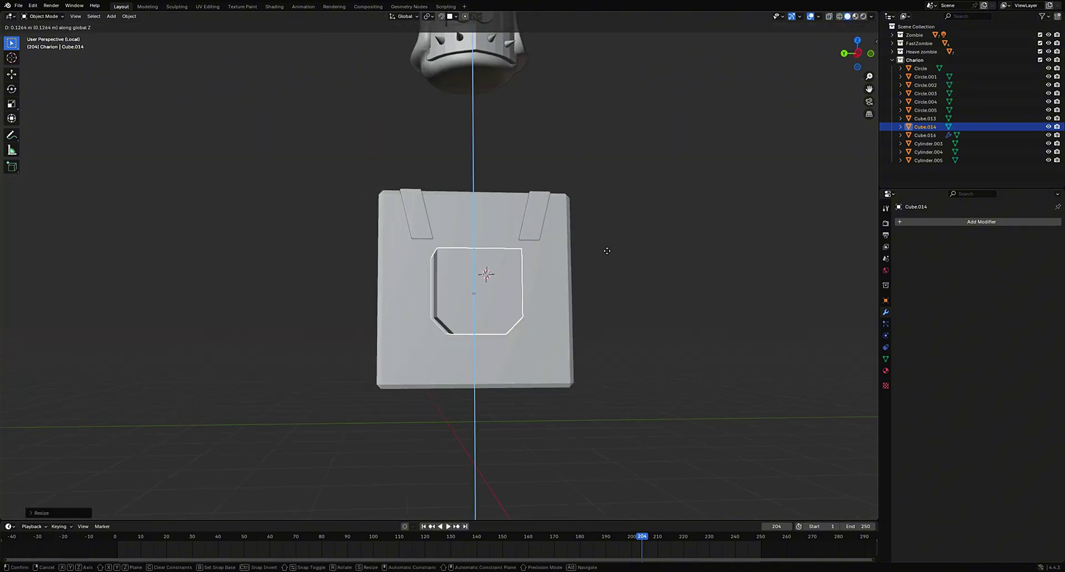
Step: Add two more vertical loop cuts in the middle section and scale them along Y close to the existing cuts
{"action": "key", "text": "Tab"}
{"action": "scroll", "coordinate": [650, 276], "scroll_direction": "up", "scroll_amount": 4}
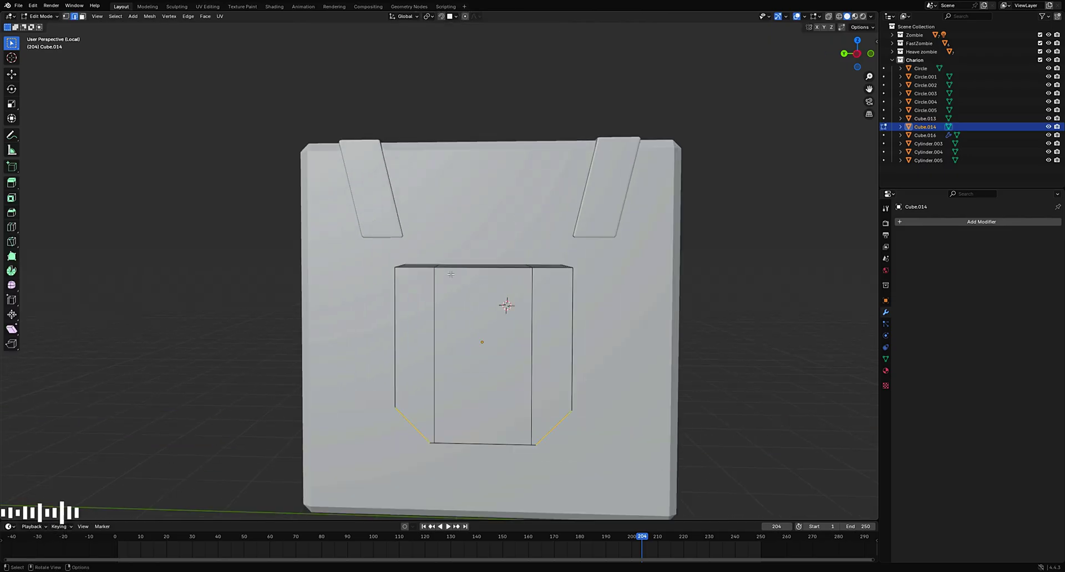
{"action": "scroll", "coordinate": [619, 272], "scroll_direction": "up", "scroll_amount": 5}
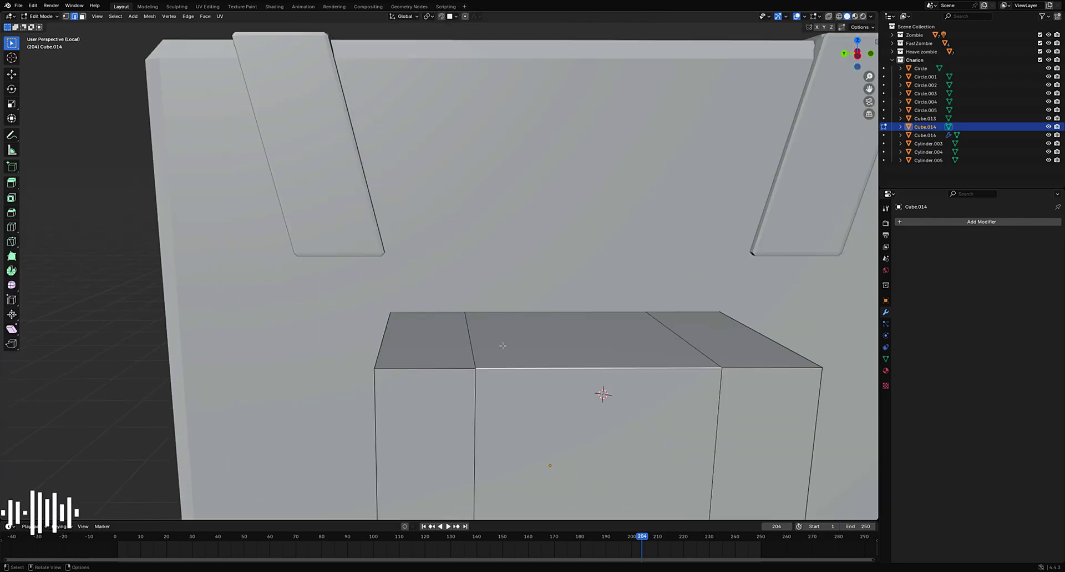
{"action": "key", "text": "ctrl+r"}
{"action": "scroll", "coordinate": [563, 282], "scroll_direction": "down", "scroll_amount": 4}
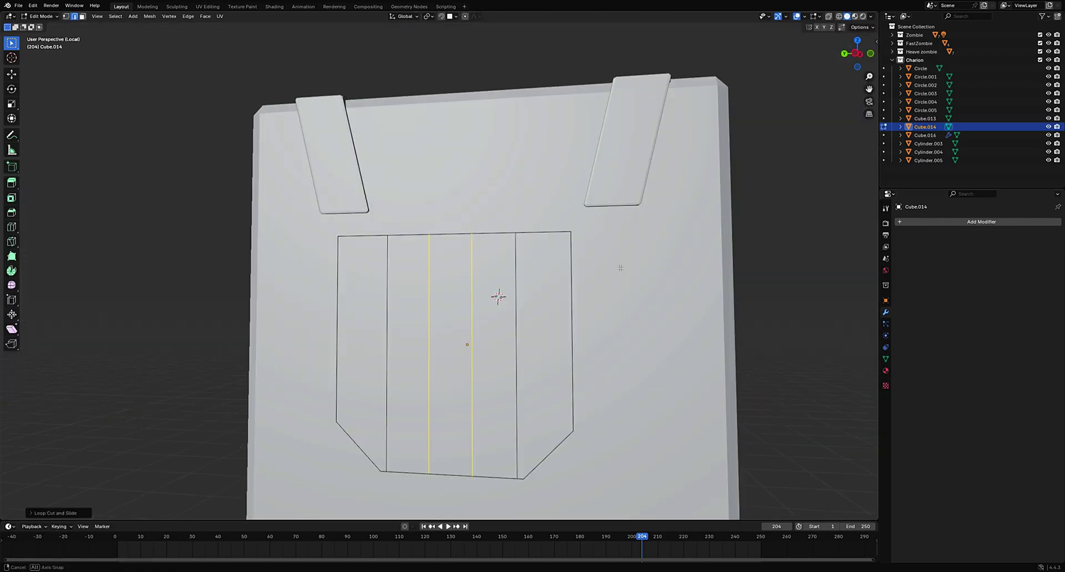
{"action": "left_click", "coordinate": [659, 269]}
{"action": "right_click", "coordinate": [627, 272]}
{"action": "middle_click_drag", "start_coordinate": [627, 272], "coordinate": [644, 264]}
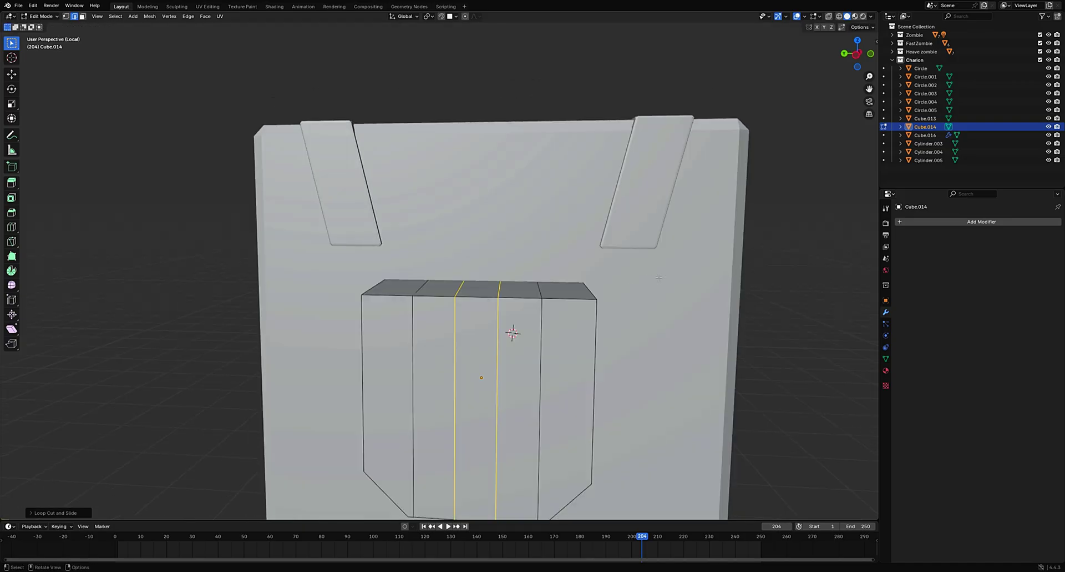
{"action": "key", "text": "s"}
{"action": "key", "text": "y"}
{"action": "left_click", "coordinate": [104, 244]}
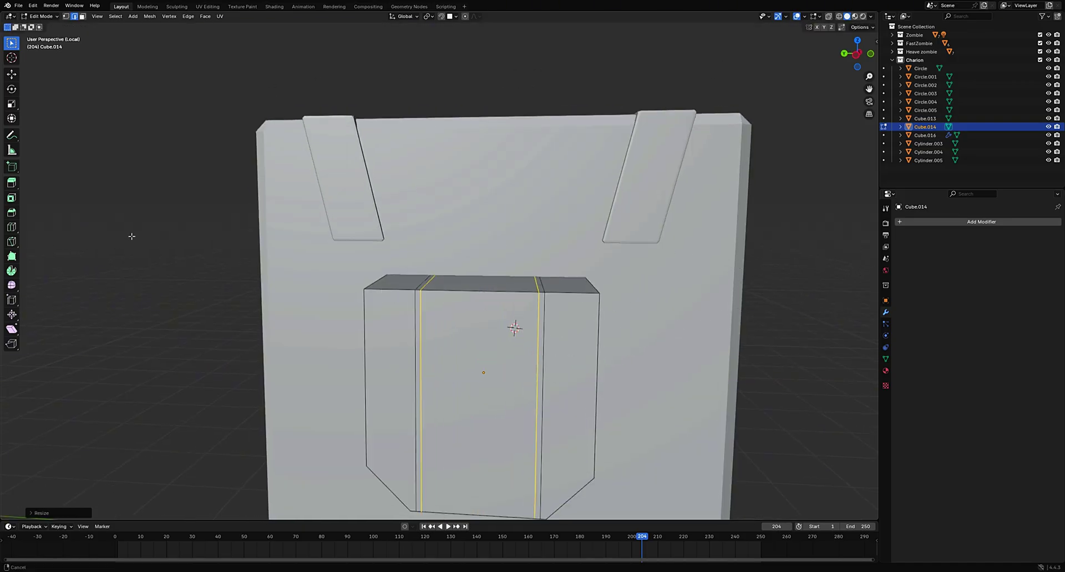
Step: Select the two outer top faces of the chest piece and raise them along Z to form prongs
{"action": "middle_click_drag", "start_coordinate": [183, 242], "coordinate": [191, 261]}
{"action": "key", "text": "3"}
{"action": "middle_click_drag", "start_coordinate": [414, 310], "coordinate": [315, 285], "text": "shift"}
{"action": "left_click", "coordinate": [315, 285]}
{"action": "left_click", "coordinate": [488, 283], "text": "shift"}
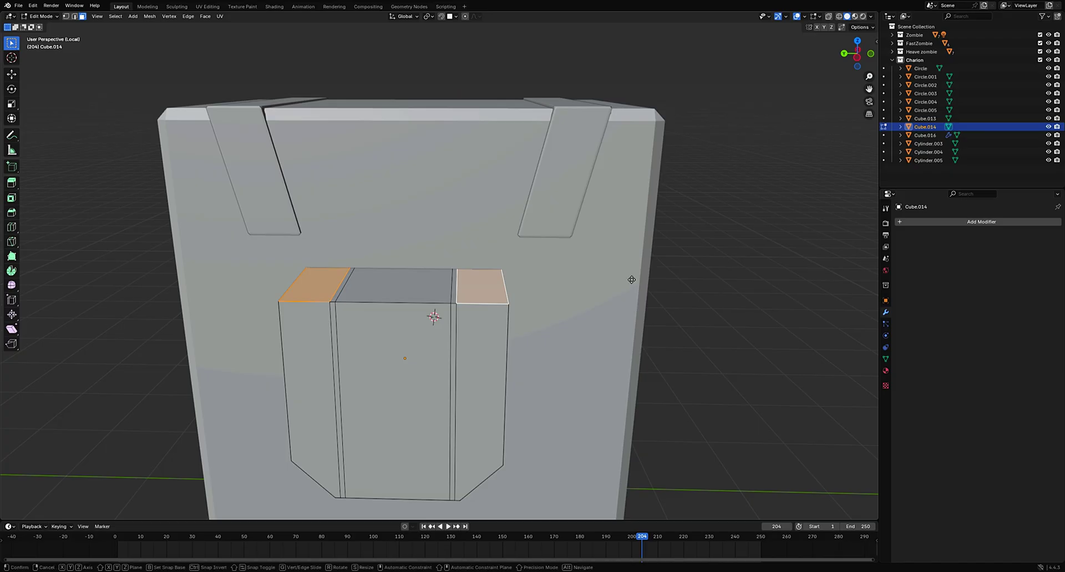
{"action": "key", "text": "z"}
{"action": "left_click", "coordinate": [634, 244]}
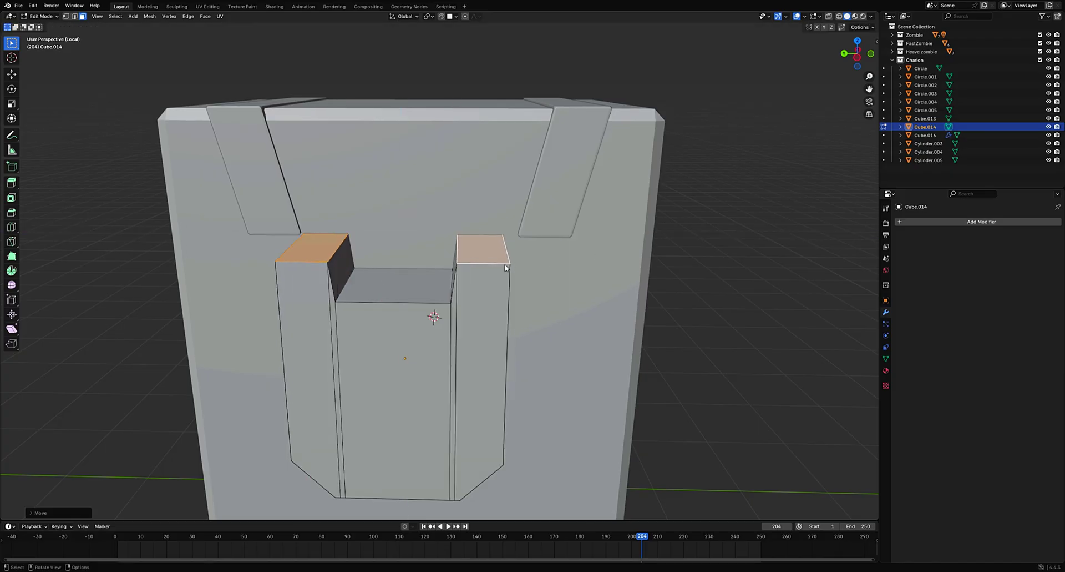
Step: Try to knife a horizontal cut across the chest piece's front face just below the notch
{"action": "key", "text": "ctrl+KP_3"}
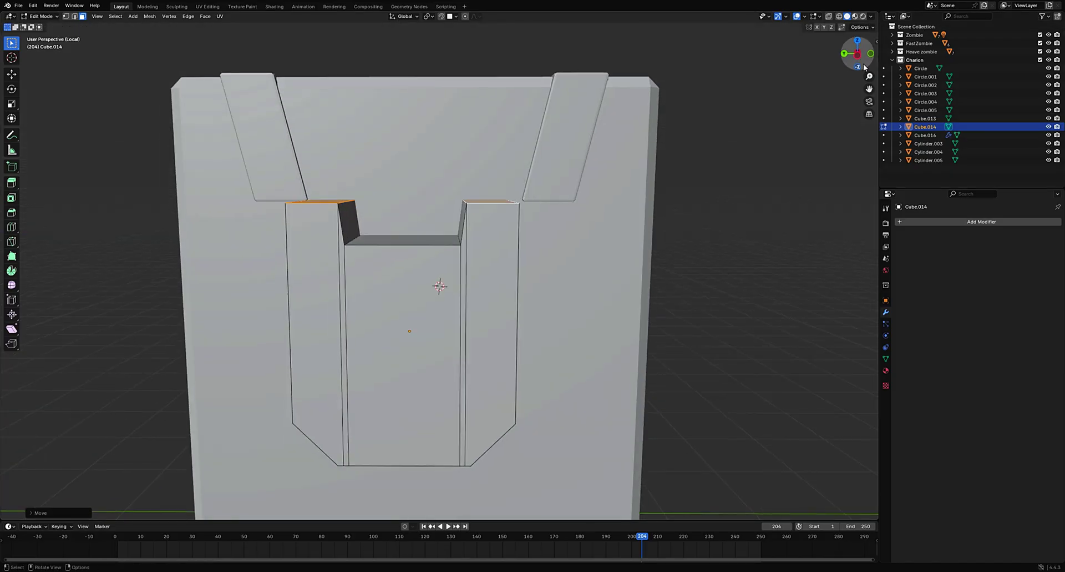
{"action": "scroll", "coordinate": [563, 216], "scroll_direction": "up", "scroll_amount": 4}
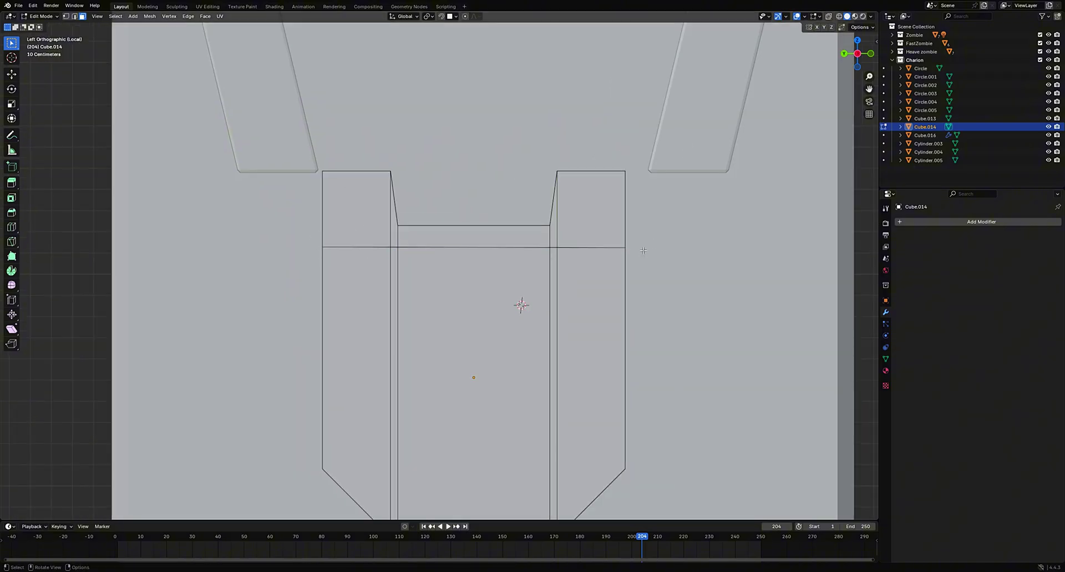
{"action": "mouse_move", "coordinate": [644, 250]}
{"action": "middle_mouse_down"}
{"action": "mouse_move", "coordinate": [622, 254]}
{"action": "mouse_move", "coordinate": [634, 261]}
{"action": "middle_mouse_up"}
{"action": "key", "text": "ctrl+l"}
{"action": "key", "text": "k"}
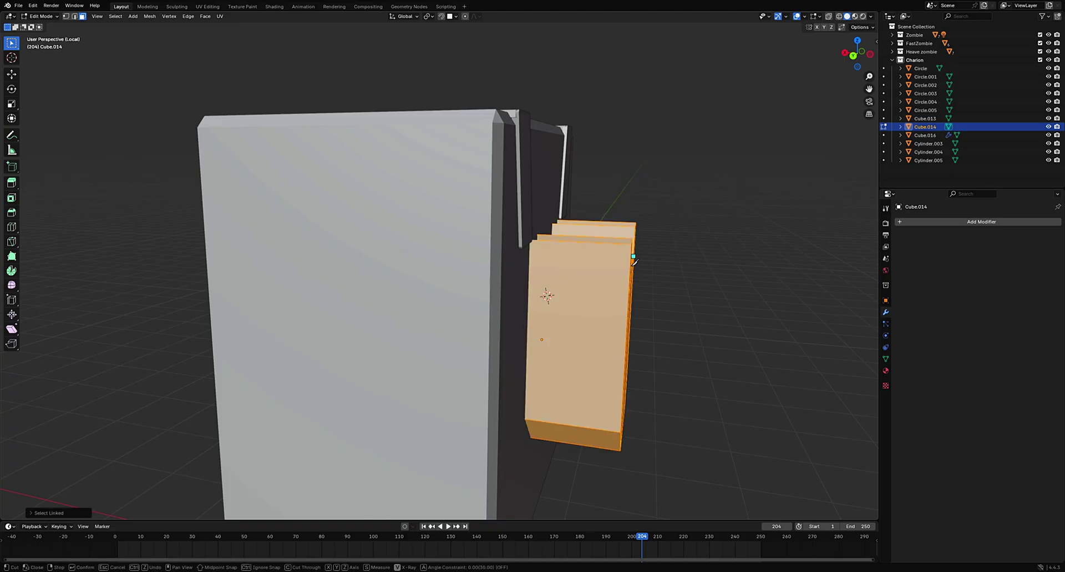
{"action": "key", "text": "Escape"}
Step: Knife a horizontal cut across one side face of the chest piece just below the notch in back wireframe view
{"action": "left_click", "coordinate": [854, 56]}
{"action": "key", "text": "shift+z"}
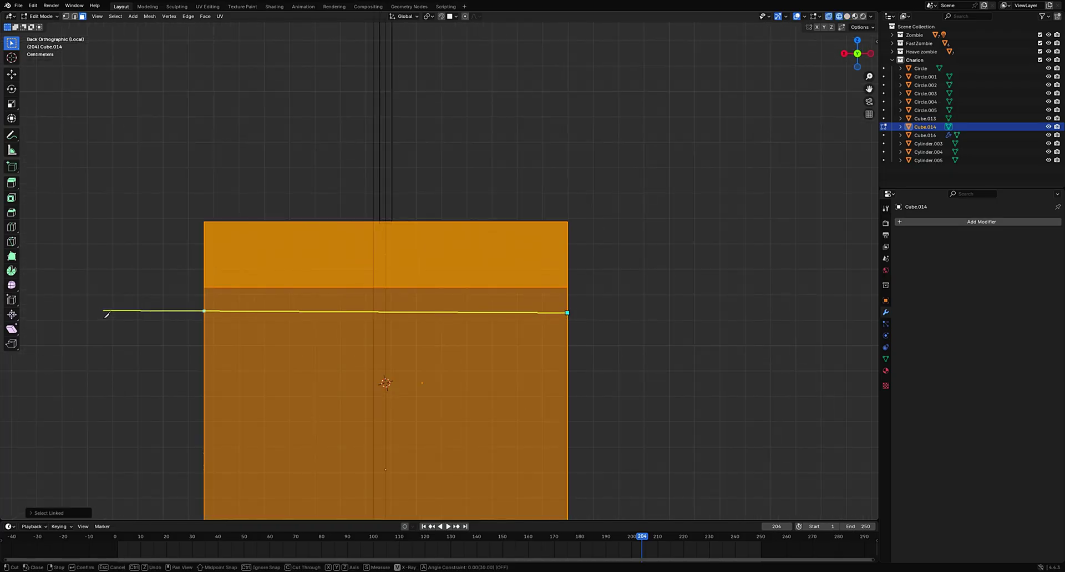
{"action": "scroll", "coordinate": [320, 245], "scroll_direction": "down", "scroll_amount": 2}
{"action": "middle_click_drag", "start_coordinate": [319, 245], "coordinate": [100, 256]}
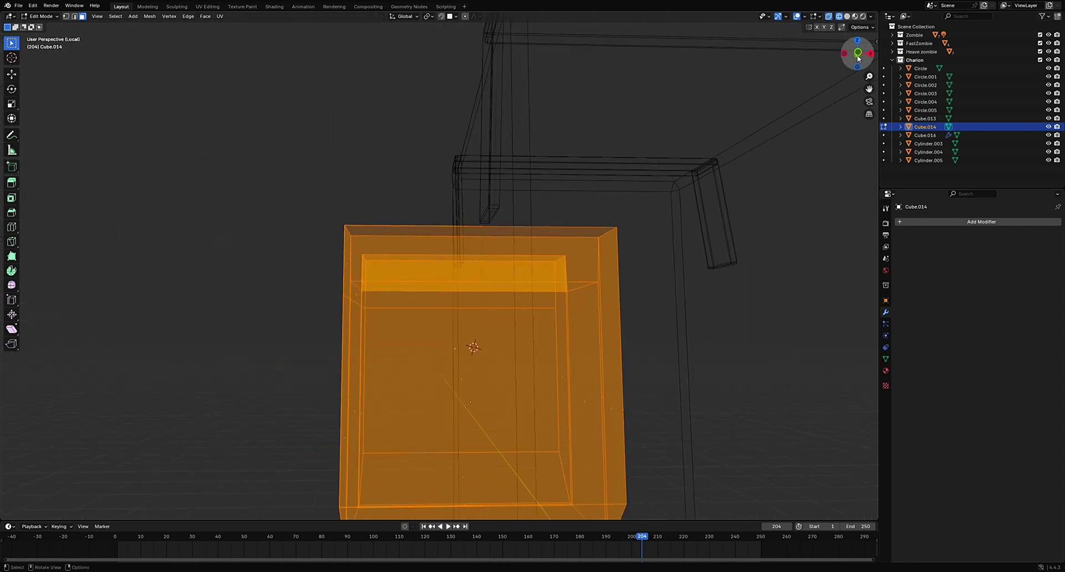
Step: Knife a matching horizontal cut across the chest piece's opposite side face in front wireframe view
{"action": "left_click", "coordinate": [859, 55]}
{"action": "key", "text": "shift+z"}
{"action": "scroll", "coordinate": [413, 254], "scroll_direction": "up", "scroll_amount": 1}
{"action": "middle_click_drag", "start_coordinate": [411, 255], "coordinate": [418, 236], "text": "shift"}
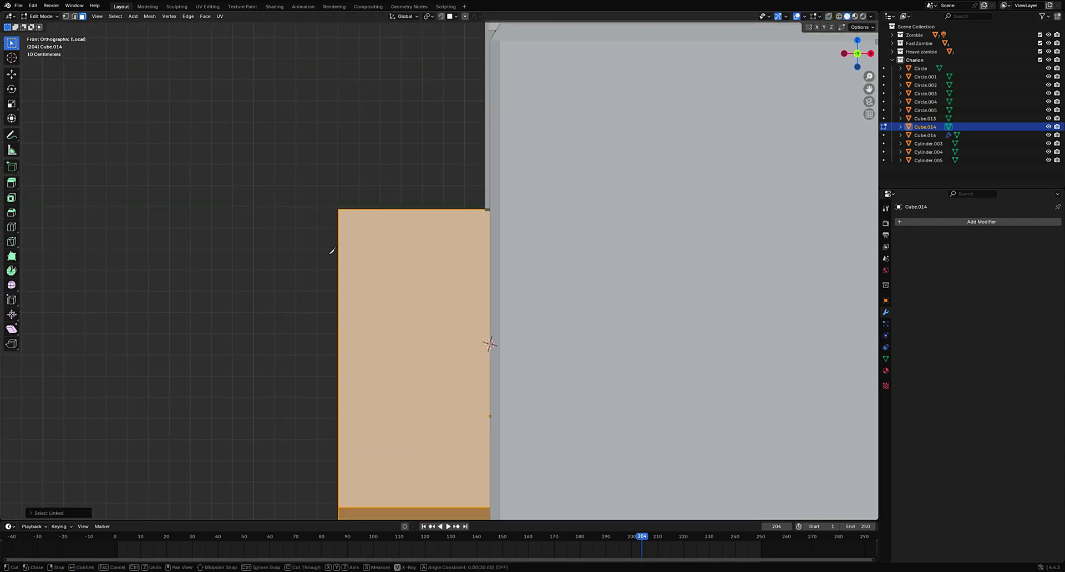
{"action": "key", "text": "Escape"}
{"action": "key", "text": "alt+z"}
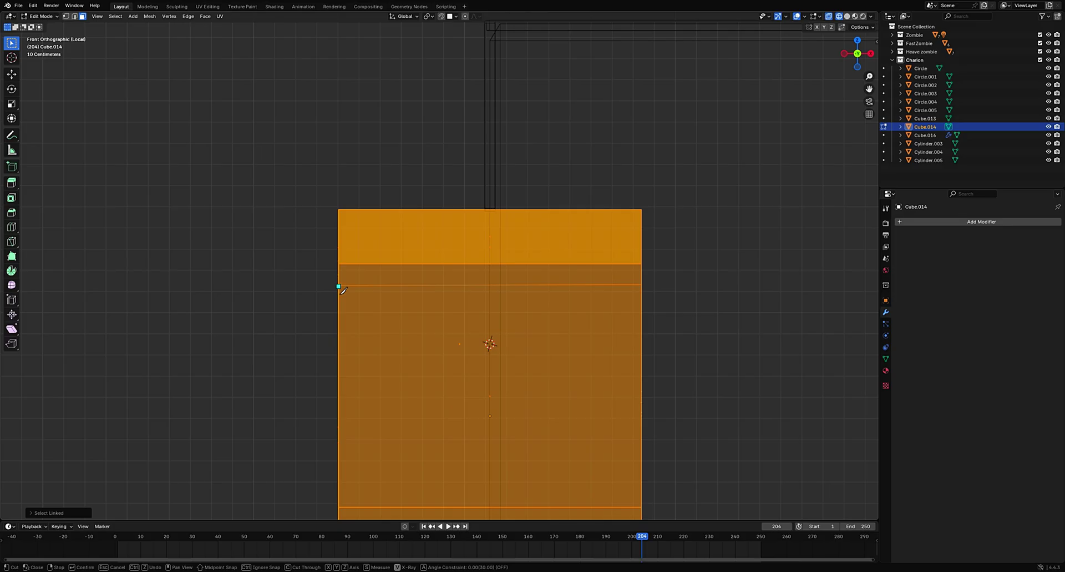
{"action": "left_click", "coordinate": [654, 285]}
{"action": "key", "text": "Return"}
Step: Knife a horizontal cut across the chest piece's front face to connect the two side cuts
{"action": "scroll", "coordinate": [704, 262], "scroll_direction": "down", "scroll_amount": 1}
{"action": "key", "text": "shift+z"}
{"action": "middle_click_drag", "start_coordinate": [703, 262], "coordinate": [573, 269]}
{"action": "scroll", "coordinate": [574, 268], "scroll_direction": "up", "scroll_amount": 3}
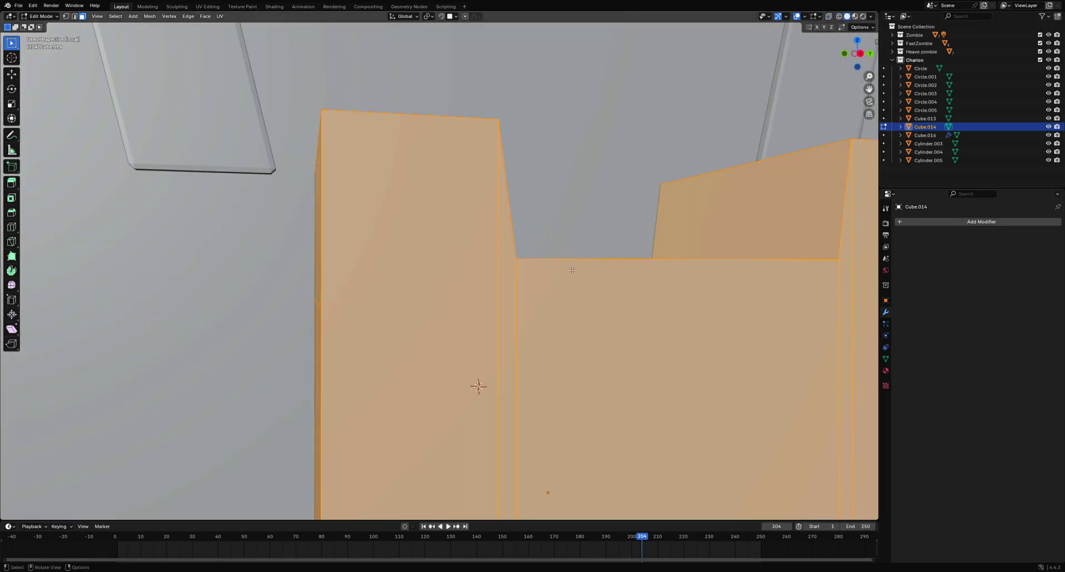
{"action": "key", "text": "shift+z"}
{"action": "key", "text": "shift+z"}
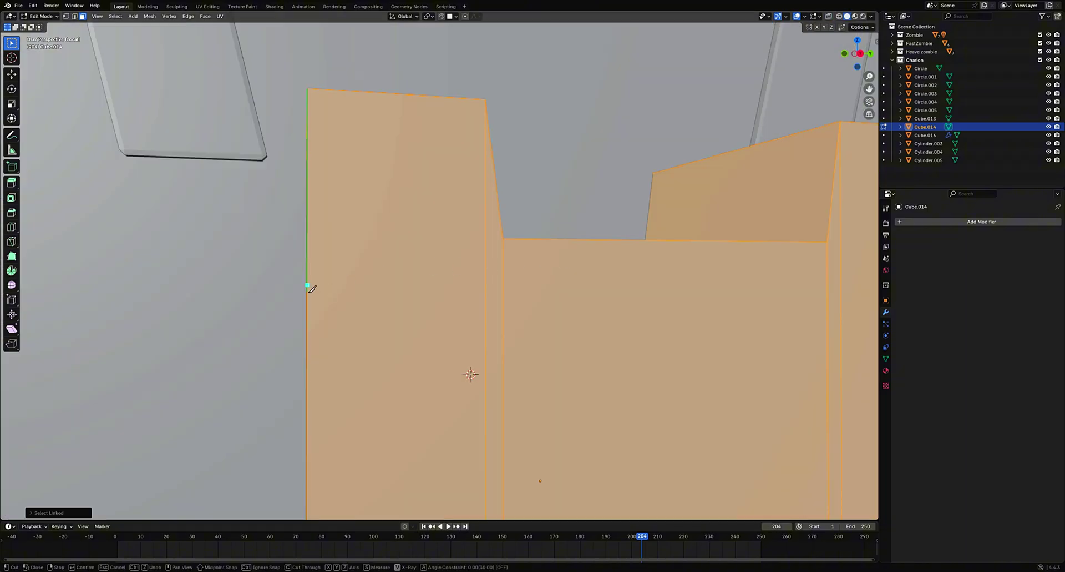
{"action": "left_click", "coordinate": [308, 291]}
{"action": "middle_click_drag", "start_coordinate": [314, 293], "coordinate": [379, 267]}
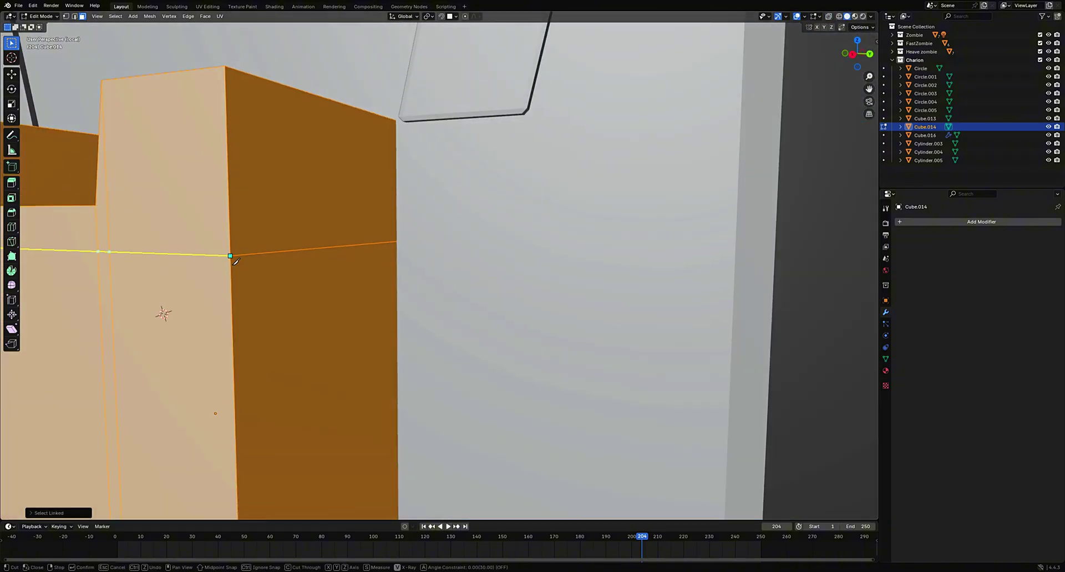
{"action": "middle_click_drag", "start_coordinate": [690, 226], "coordinate": [524, 213]}
{"action": "scroll", "coordinate": [692, 254], "scroll_direction": "down", "scroll_amount": 4}
Step: Select the four top corner edges of the prongs and scale them outward along Y to flare the prongs
{"action": "key", "text": "Tab"}
{"action": "key", "text": "Tab"}
{"action": "key", "text": "Tab"}
{"action": "key", "text": "Tab"}
{"action": "key", "text": "2"}
{"action": "left_click", "coordinate": [524, 213]}
{"action": "left_click", "coordinate": [477, 223], "text": "shift"}
{"action": "middle_click_drag", "start_coordinate": [599, 222], "coordinate": [532, 236]}
{"action": "left_click", "coordinate": [556, 272], "text": "shift"}
{"action": "left_click", "coordinate": [606, 263], "text": "shift"}
{"action": "key", "text": "s"}
{"action": "key", "text": "y"}
{"action": "middle_click_drag", "start_coordinate": [627, 250], "coordinate": [665, 193]}
{"action": "left_click", "coordinate": [663, 227]}
{"action": "key", "text": "Tab"}
{"action": "scroll", "coordinate": [665, 225], "scroll_direction": "down", "scroll_amount": 3}
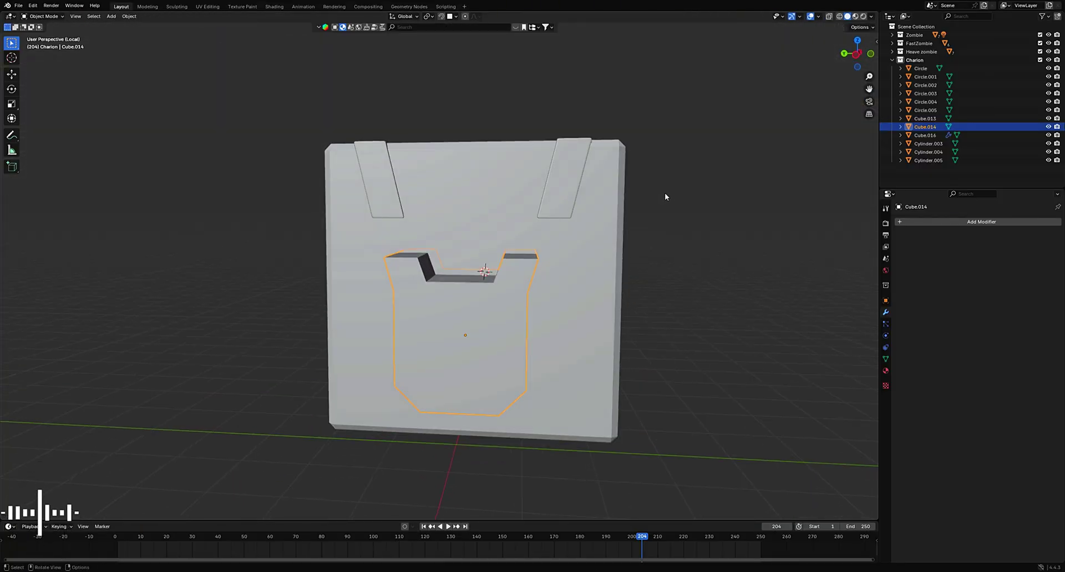
Step: Lower the prongs' top edges along Z to shorten the flared prongs
{"action": "scroll", "coordinate": [505, 198], "scroll_direction": "up", "scroll_amount": 4}
{"action": "key", "text": "Tab"}
{"action": "key", "text": "g"}
{"action": "key", "text": "z"}
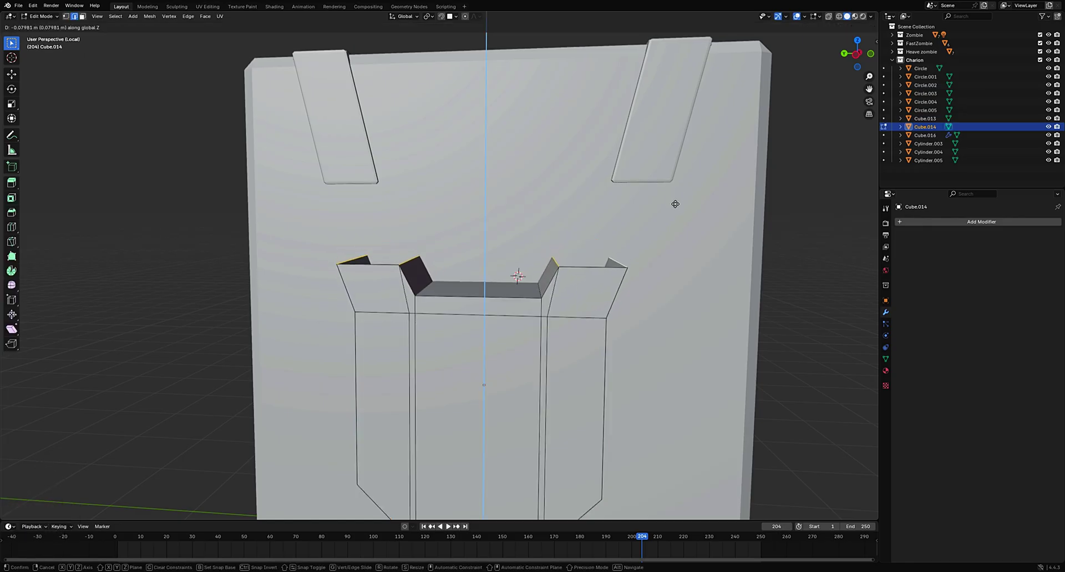
{"action": "left_click", "coordinate": [676, 203]}
Step: Move the whole chest piece up along Z toward the straps
{"action": "key", "text": "Tab"}
{"action": "scroll", "coordinate": [672, 198], "scroll_direction": "down", "scroll_amount": 5}
{"action": "scroll", "coordinate": [674, 200], "scroll_direction": "up", "scroll_amount": 3}
{"action": "key", "text": "g"}
{"action": "key", "text": "z"}
{"action": "left_click", "coordinate": [674, 176]}
Step: Push the chest plate into the body's front so it protrudes only slightly, and move it slightly lower
{"action": "middle_click_drag", "start_coordinate": [675, 175], "coordinate": [659, 185]}
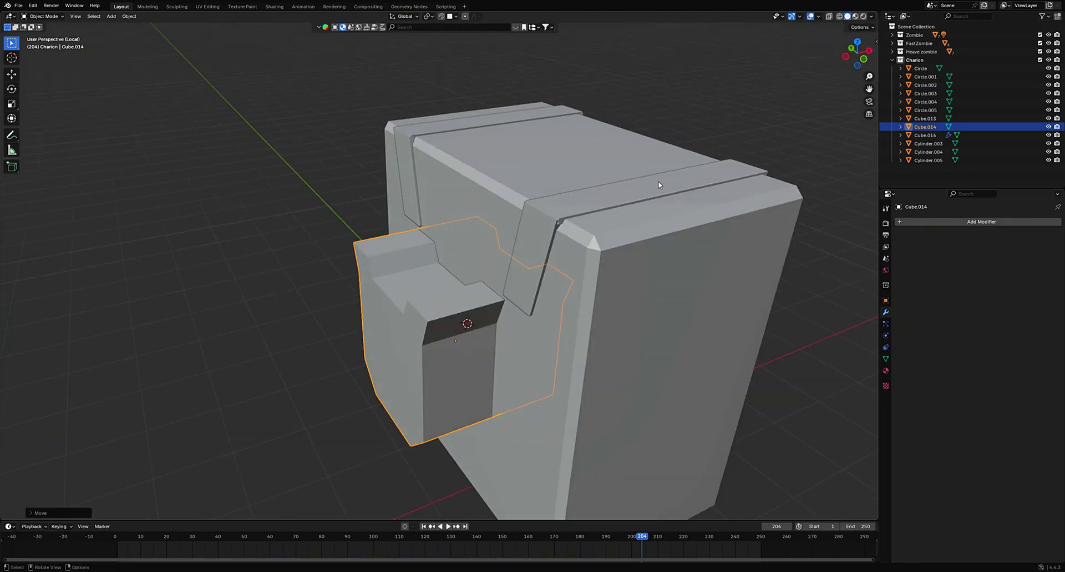
{"action": "key", "text": "g"}
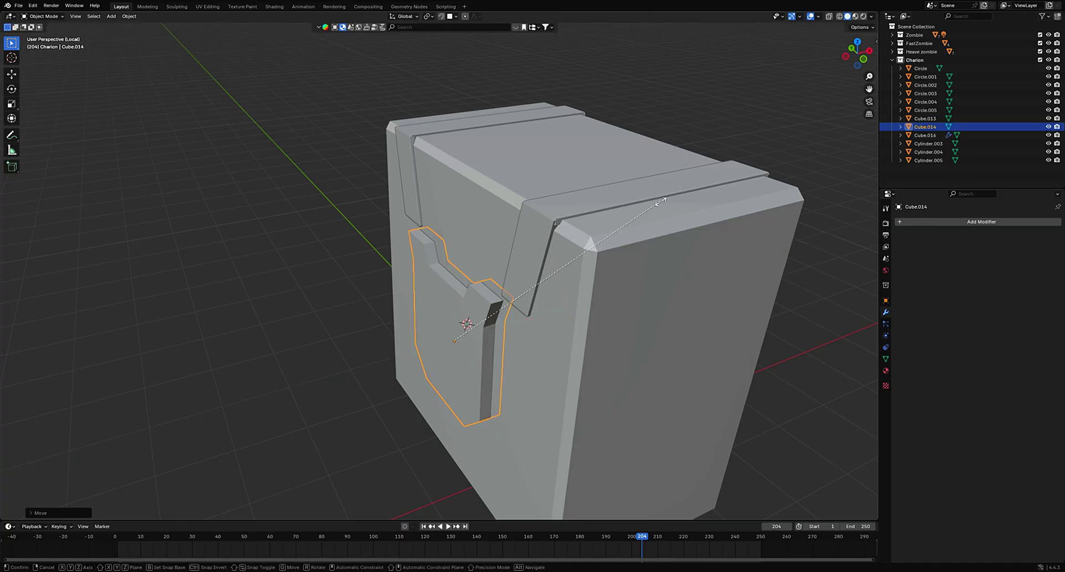
{"action": "left_click", "coordinate": [623, 222]}
{"action": "key", "text": "ctrl+KP_3"}
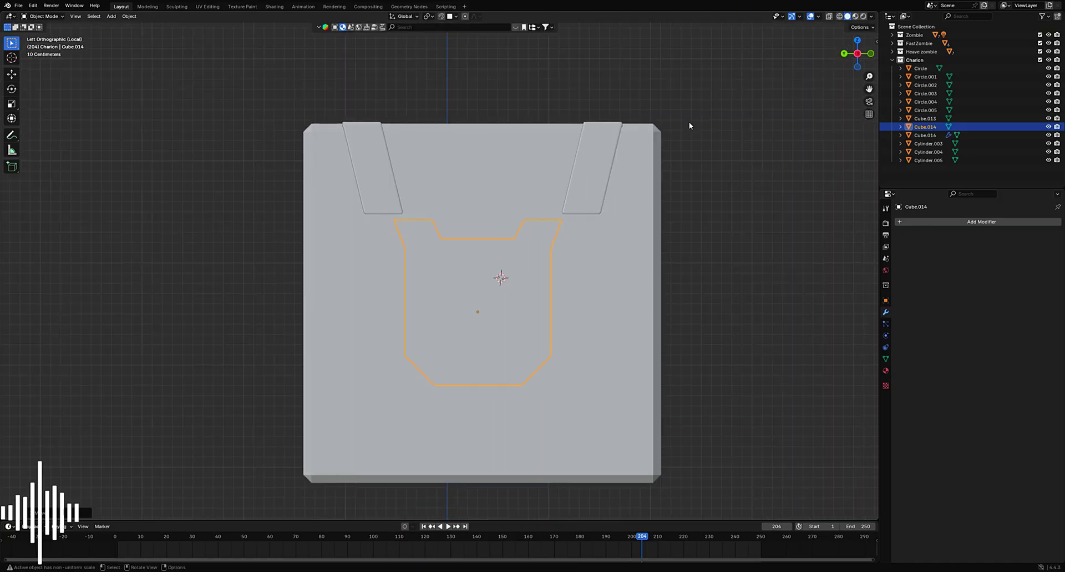
{"action": "key", "text": "g"}
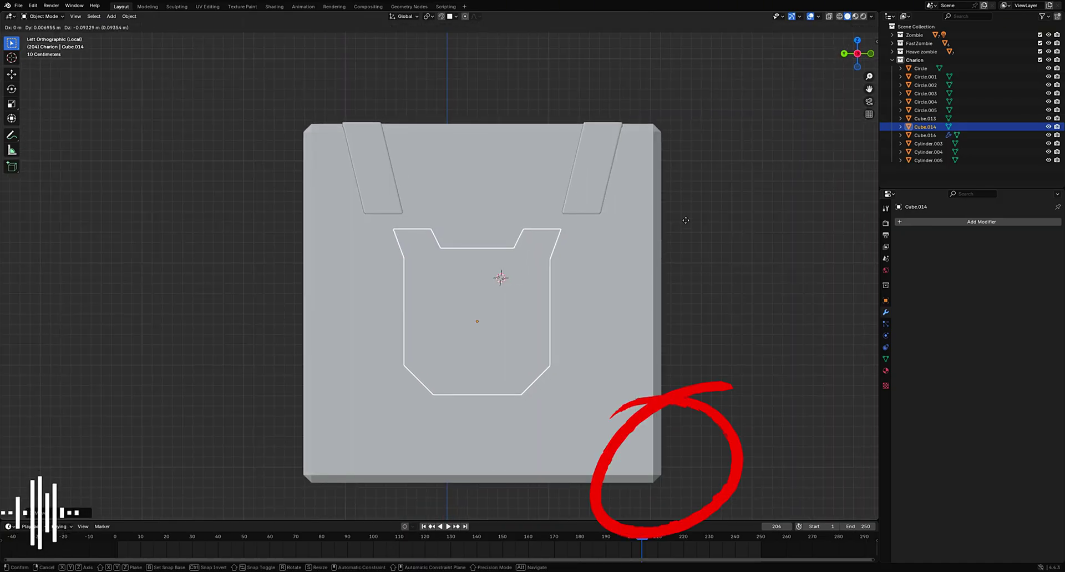
{"action": "left_click", "coordinate": [687, 218]}
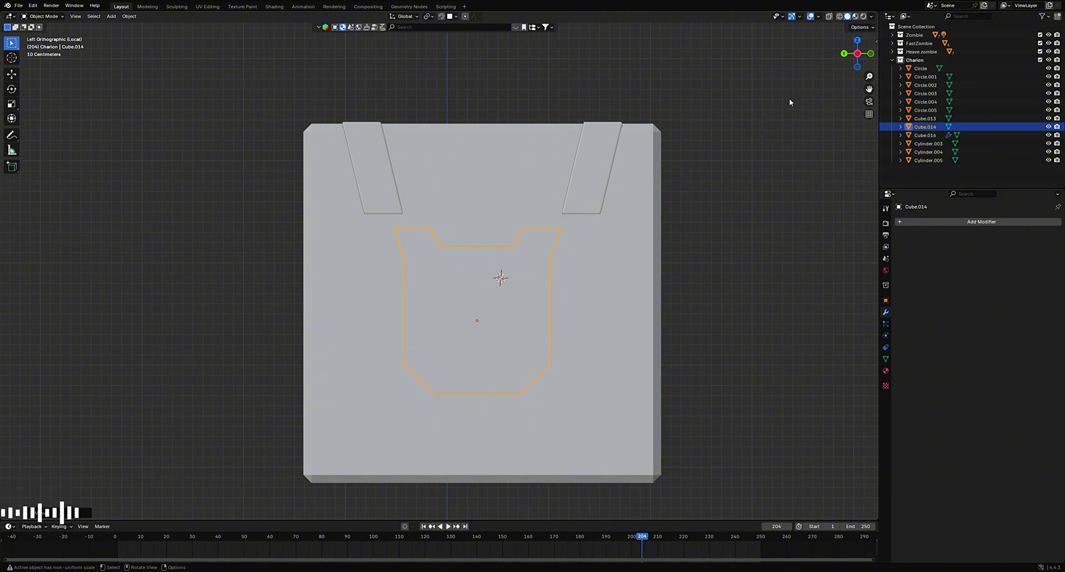
Step: Select the lower-end vertices of the original shoulder strap and move them onto the chest plate's nearest prong
{"action": "scroll", "coordinate": [433, 166], "scroll_direction": "up", "scroll_amount": 3}
{"action": "left_click", "coordinate": [350, 231]}
{"action": "key", "text": "Tab"}
{"action": "key", "text": "shift+z"}
{"action": "left_click_drag", "start_coordinate": [418, 224], "coordinate": [294, 268]}
{"action": "key", "text": "shift+z"}
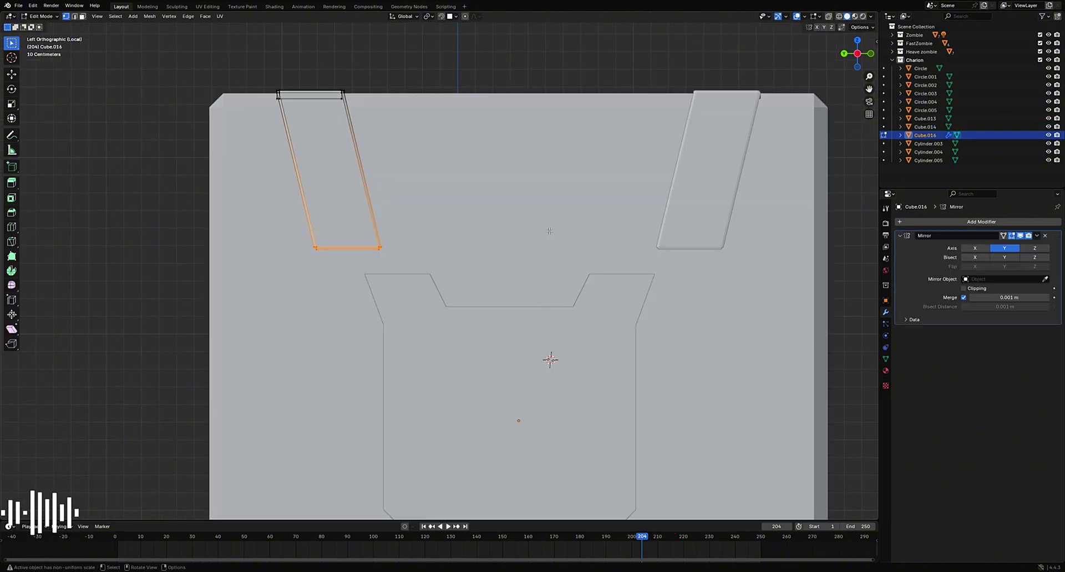
{"action": "key", "text": "g"}
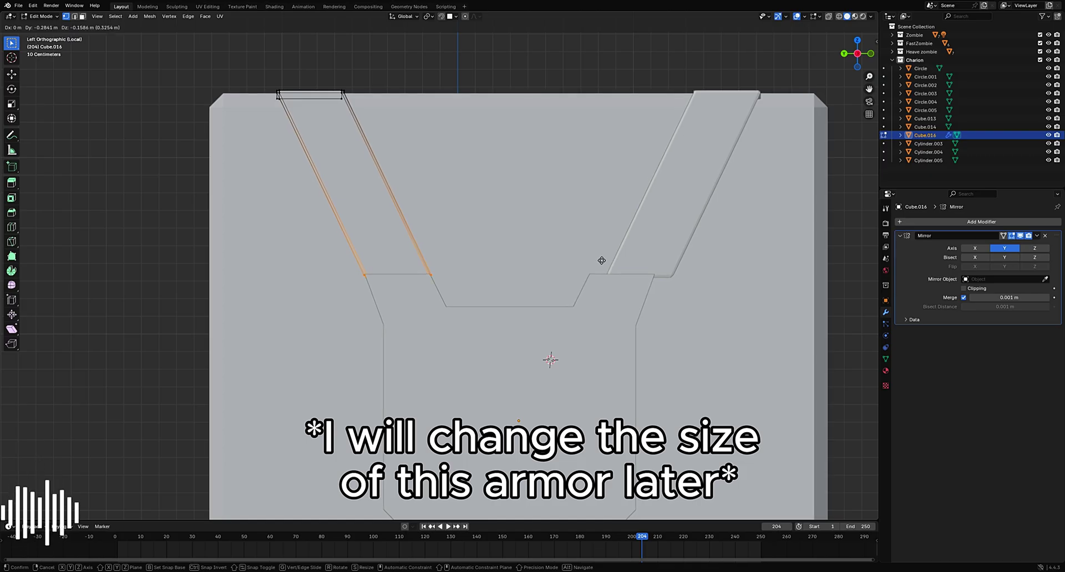
{"action": "left_click", "coordinate": [602, 262]}
Step: Adjust the depth of the strap's lower end along X relative to the chest plate
{"action": "middle_click_drag", "start_coordinate": [547, 256], "coordinate": [729, 453]}
{"action": "scroll", "coordinate": [566, 269], "scroll_direction": "up", "scroll_amount": 5}
{"action": "key", "text": "g"}
{"action": "key", "text": "z"}
{"action": "key", "text": "z"}
{"action": "key", "text": "x"}
{"action": "left_click", "coordinate": [542, 267]}
Step: Fine-tune the strap's lower end so its corners line up with the top corners of the prong
{"action": "key", "text": "shift+z"}
{"action": "scroll", "coordinate": [554, 164], "scroll_direction": "up", "scroll_amount": 6}
{"action": "scroll", "coordinate": [553, 164], "scroll_direction": "up", "scroll_amount": 2}
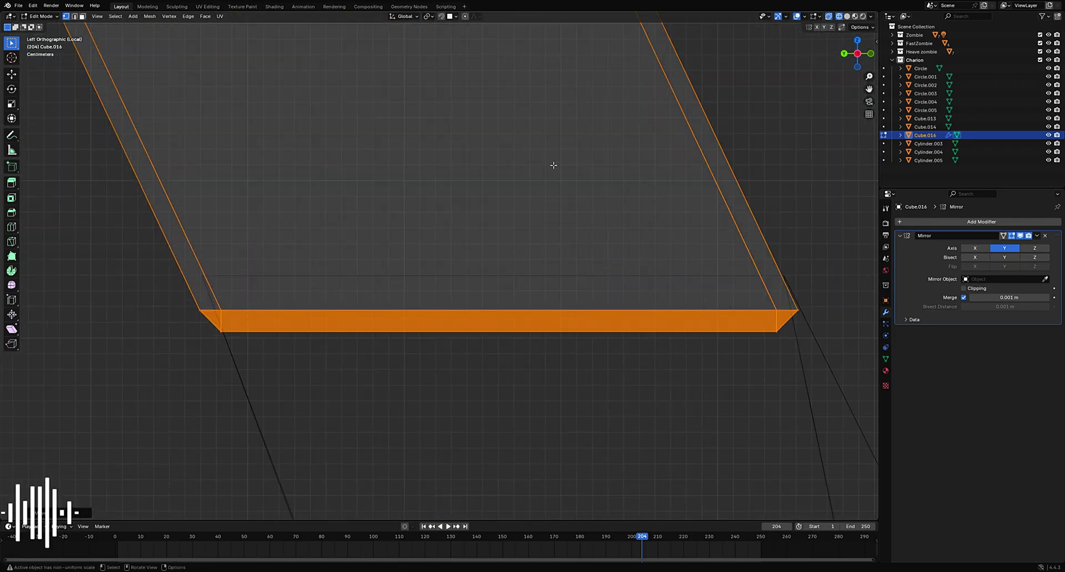
{"action": "middle_click_drag", "start_coordinate": [555, 164], "coordinate": [566, 183], "text": "shift"}
{"action": "scroll", "coordinate": [559, 188], "scroll_direction": "down", "scroll_amount": 2}
{"action": "scroll", "coordinate": [558, 188], "scroll_direction": "down", "scroll_amount": 1}
{"action": "key", "text": "alt+z"}
{"action": "scroll", "coordinate": [308, 303], "scroll_direction": "down", "scroll_amount": 5}
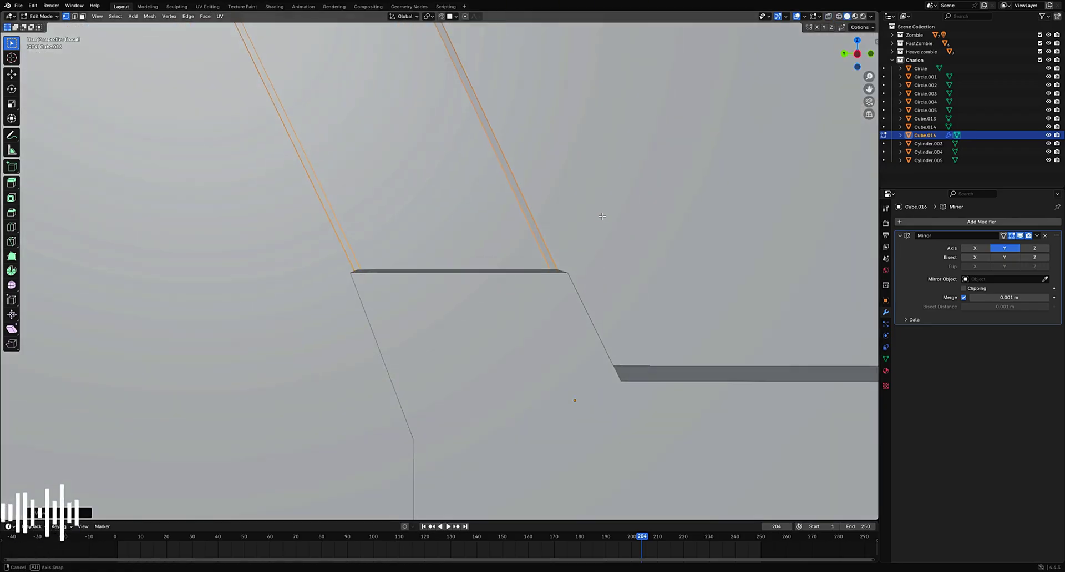
{"action": "key", "text": "g"}
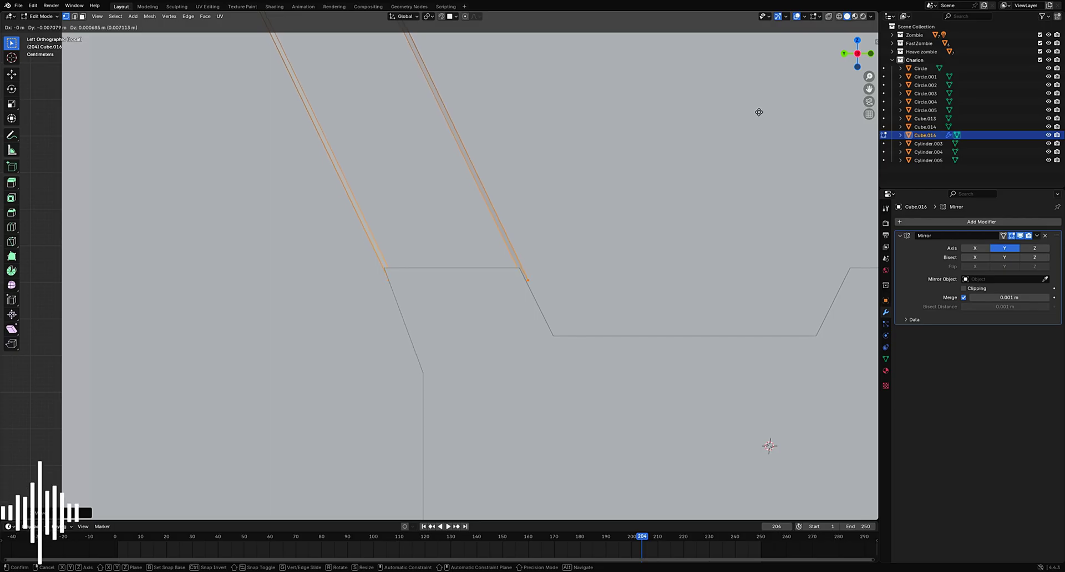
{"action": "left_click", "coordinate": [759, 112]}
{"action": "scroll", "coordinate": [786, 161], "scroll_direction": "down", "scroll_amount": 4}
{"action": "middle_click_drag", "start_coordinate": [794, 176], "coordinate": [713, 156], "text": "shift"}
{"action": "key", "text": "Tab"}
Step: Apply the Mirror modifier on the shoulder straps and open the resulting mesh for editing
{"action": "left_click", "coordinate": [573, 297]}
{"action": "left_click", "coordinate": [653, 175]}
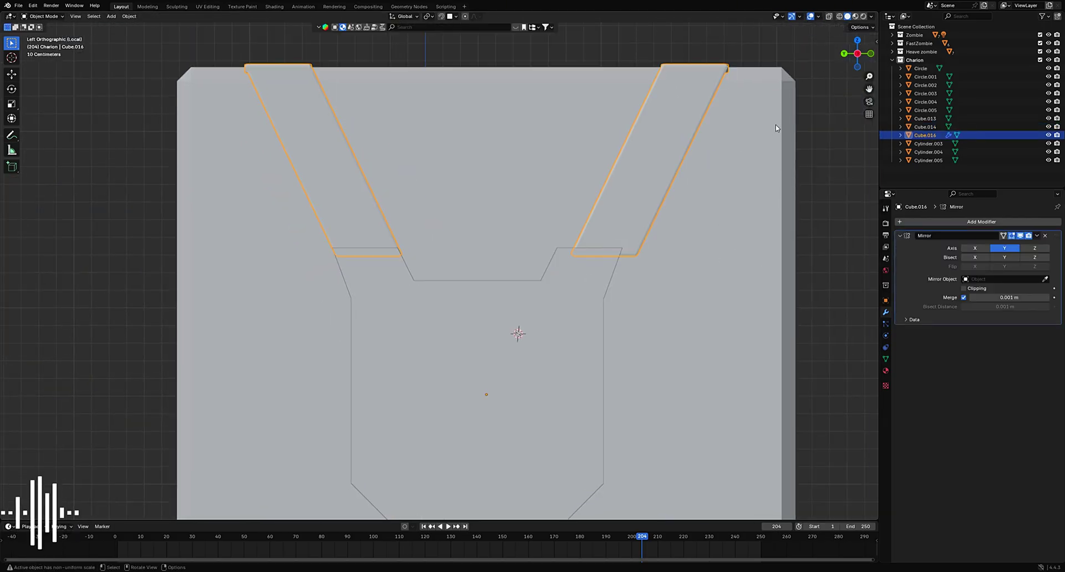
{"action": "scroll", "coordinate": [732, 126], "scroll_direction": "down", "scroll_amount": 4}
{"action": "key", "text": "Tab"}
{"action": "key", "text": "shift+z"}
{"action": "key", "text": "shift+z"}
{"action": "key", "text": "shift+z"}
{"action": "left_click_drag", "start_coordinate": [638, 127], "coordinate": [498, 282]}
{"action": "key", "text": "Tab"}
{"action": "key", "text": "ctrl+a"}
{"action": "scroll", "coordinate": [671, 197], "scroll_direction": "up", "scroll_amount": 3}
{"action": "key", "text": "Tab"}
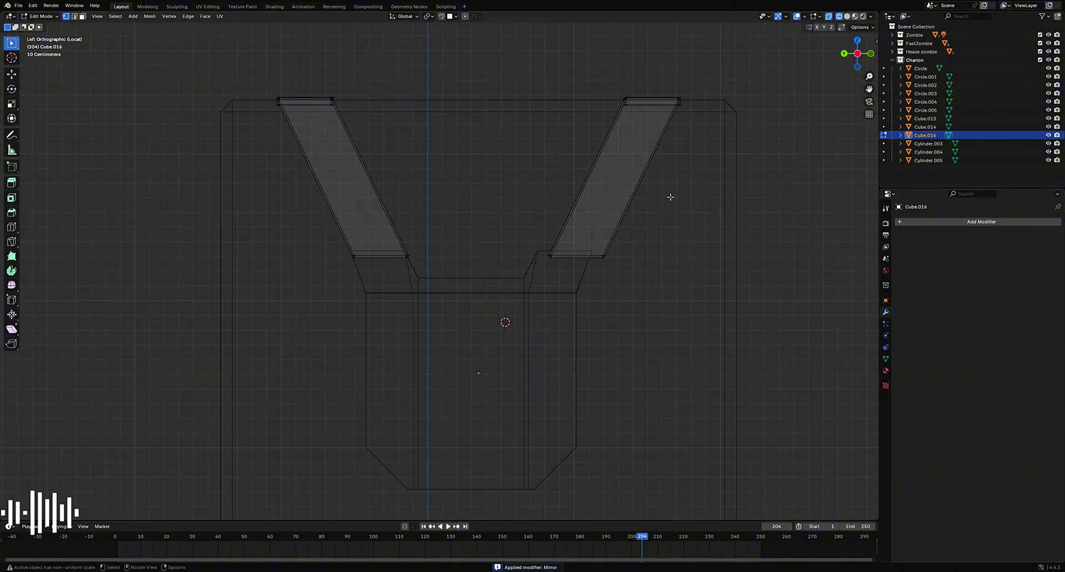
Step: Select the whole mirrored strap and move it along Y until its lower end lines up with the opposite prong
{"action": "key", "text": "shift+z"}
{"action": "key", "text": "shift+z"}
{"action": "left_click_drag", "start_coordinate": [729, 72], "coordinate": [537, 318]}
{"action": "key", "text": "shift+z"}
{"action": "key", "text": "g"}
{"action": "key", "text": "y"}
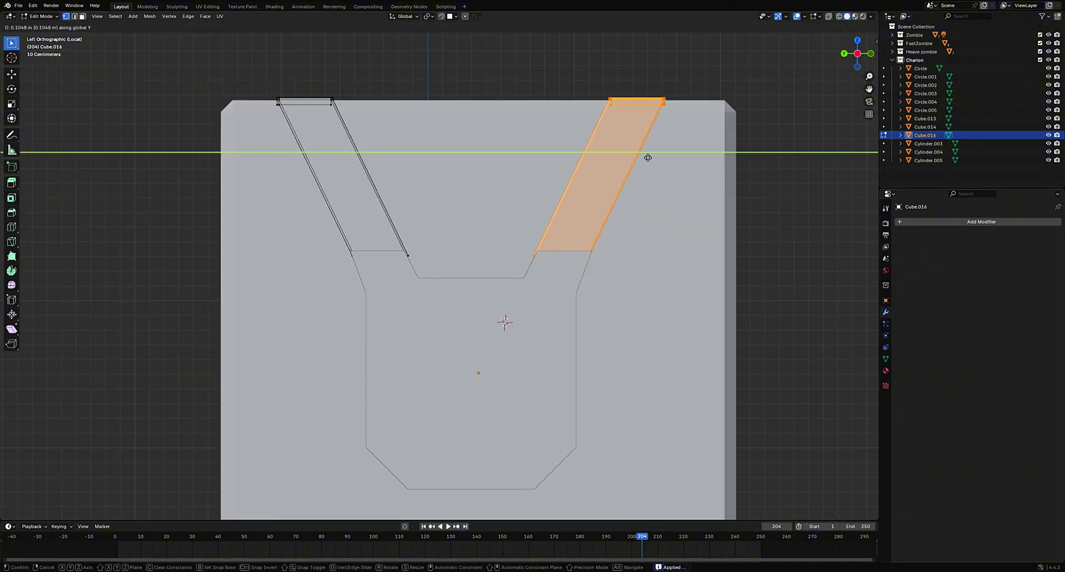
{"action": "left_click", "coordinate": [648, 157]}
{"action": "middle_click_drag", "start_coordinate": [632, 169], "coordinate": [564, 195], "text": "shift"}
{"action": "scroll", "coordinate": [576, 235], "scroll_direction": "up", "scroll_amount": 8}
{"action": "key", "text": "g"}
{"action": "key", "text": "y"}
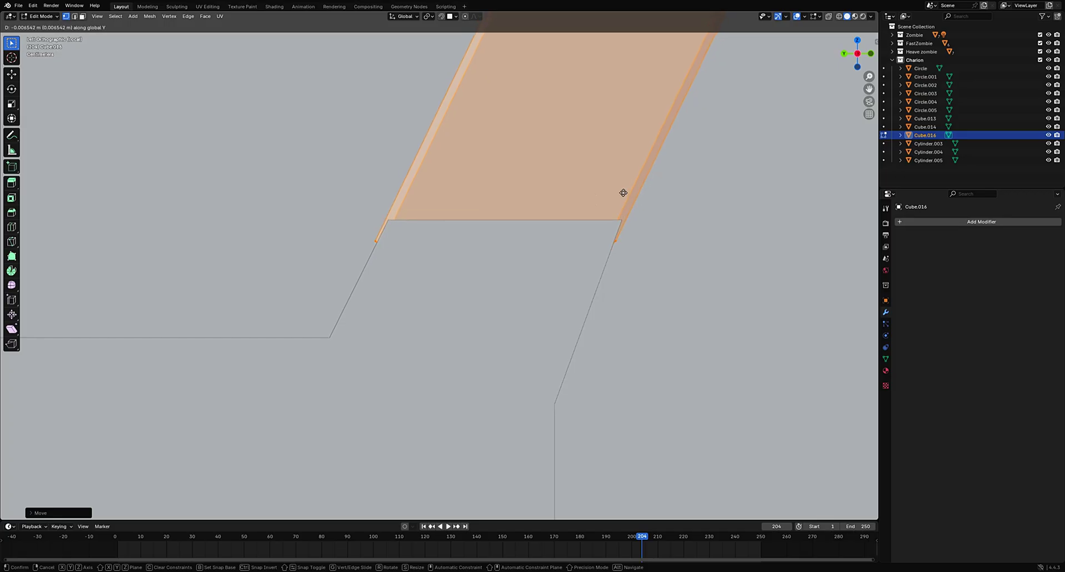
{"action": "left_click", "coordinate": [623, 193]}
Step: Add the chest plate to the selected straps and move them together along Y to centre them on the body
{"action": "scroll", "coordinate": [623, 192], "scroll_direction": "down", "scroll_amount": 11}
{"action": "key", "text": "Tab"}
{"action": "left_click", "coordinate": [493, 276], "text": "shift"}
{"action": "key", "text": "g"}
{"action": "key", "text": "y"}
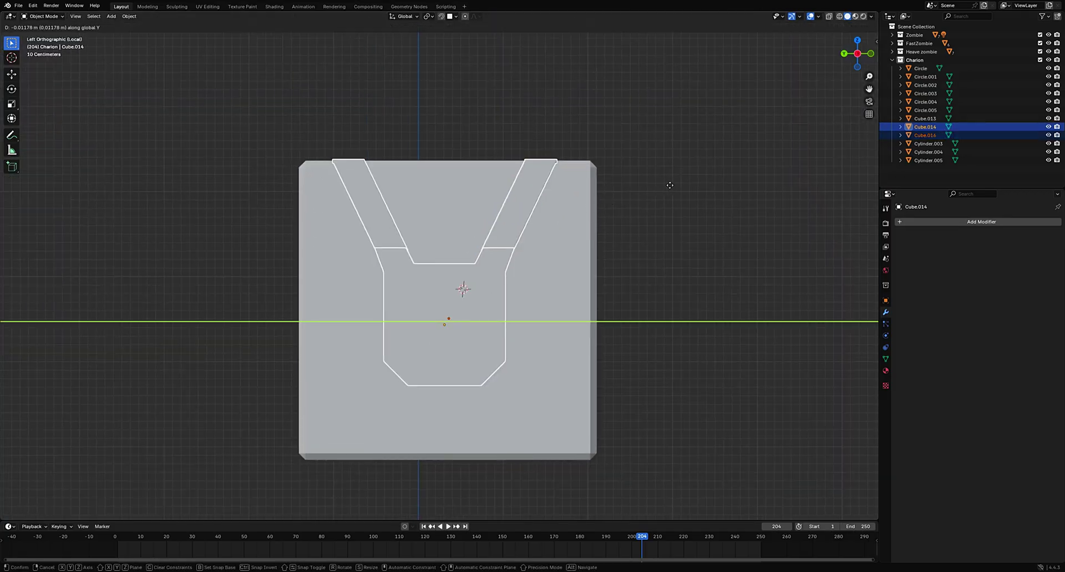
{"action": "left_click", "coordinate": [697, 182]}
{"action": "left_click", "coordinate": [688, 179]}
Step: Undo the joint move of the chest plate and straps and the mirrored strap's shift along Y
{"action": "scroll", "coordinate": [686, 178], "scroll_direction": "down", "scroll_amount": 2}
{"action": "key", "text": "shift+z"}
{"action": "key", "text": "shift+z"}
{"action": "mouse_move", "coordinate": [633, 187]}
{"action": "middle_mouse_down"}
{"action": "mouse_move", "coordinate": [616, 213]}
{"action": "mouse_move", "coordinate": [605, 209]}
{"action": "middle_mouse_up"}
{"action": "scroll", "coordinate": [605, 209], "scroll_direction": "up", "scroll_amount": 2}
{"action": "key", "text": "ctrl+z"}
{"action": "key", "text": "ctrl+z"}
{"action": "key", "text": "ctrl+z"}
{"action": "key", "text": "ctrl+z"}
{"action": "key", "text": "ctrl+z"}
{"action": "key", "text": "ctrl+z"}
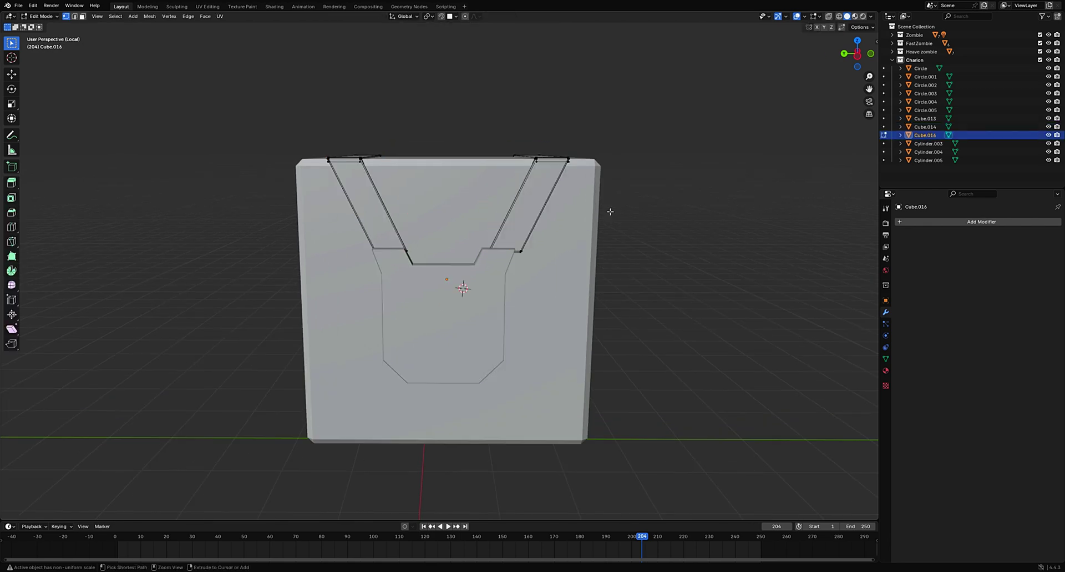
Step: Move only the lower-end vertices of the mirrored strap onto the opposite prong of the chest plate in side view
{"action": "scroll", "coordinate": [611, 211], "scroll_direction": "up", "scroll_amount": 4}
{"action": "key", "text": "ctrl+shift+z"}
{"action": "key", "text": "shift+z"}
{"action": "left_click", "coordinate": [858, 55]}
{"action": "scroll", "coordinate": [640, 126], "scroll_direction": "up", "scroll_amount": 4}
{"action": "key", "text": "g"}
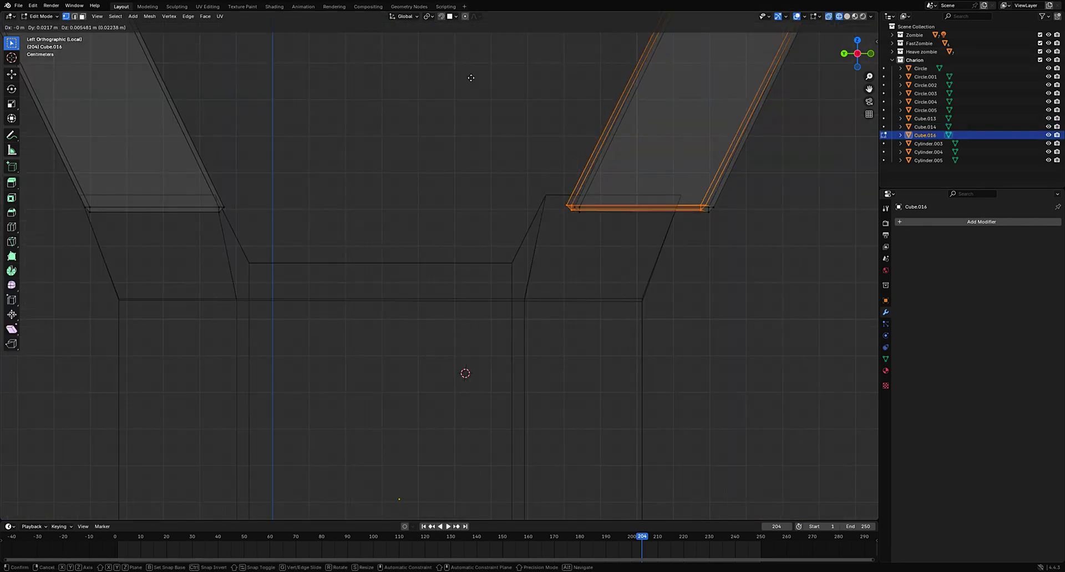
{"action": "right_click", "coordinate": [471, 76]}
{"action": "middle_click_drag", "start_coordinate": [766, 168], "coordinate": [715, 169], "text": "shift"}
{"action": "scroll", "coordinate": [716, 162], "scroll_direction": "up", "scroll_amount": 4}
{"action": "key", "text": "g"}
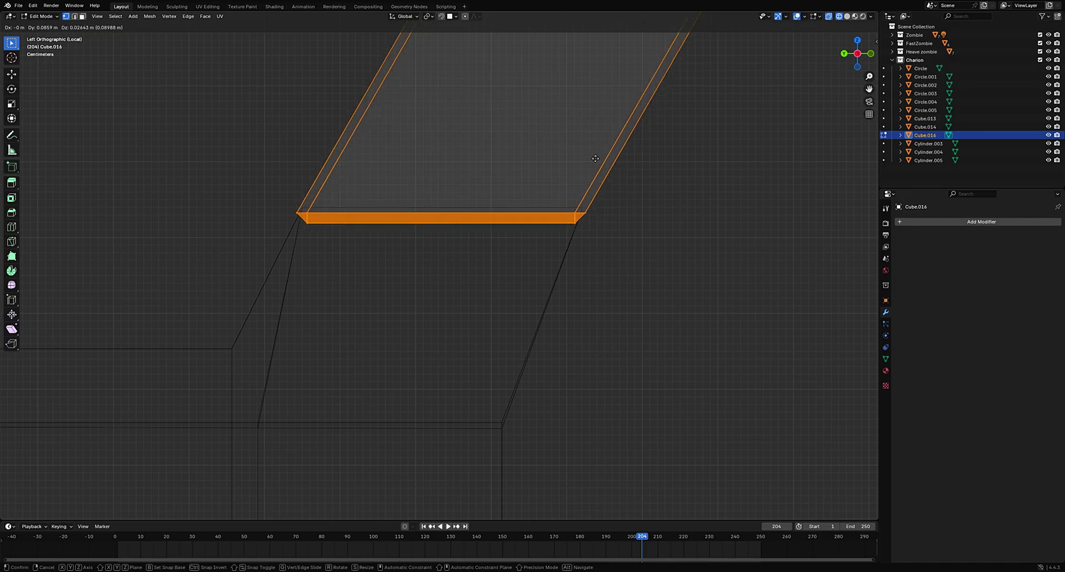
{"action": "left_click", "coordinate": [594, 168]}
Step: Nudge the mirrored strap's lower end until its corners meet the prong's top corners
{"action": "scroll", "coordinate": [595, 169], "scroll_direction": "down", "scroll_amount": 5}
{"action": "middle_click_drag", "start_coordinate": [595, 168], "coordinate": [610, 188], "text": "shift"}
{"action": "scroll", "coordinate": [610, 188], "scroll_direction": "up", "scroll_amount": 6}
{"action": "key", "text": "g"}
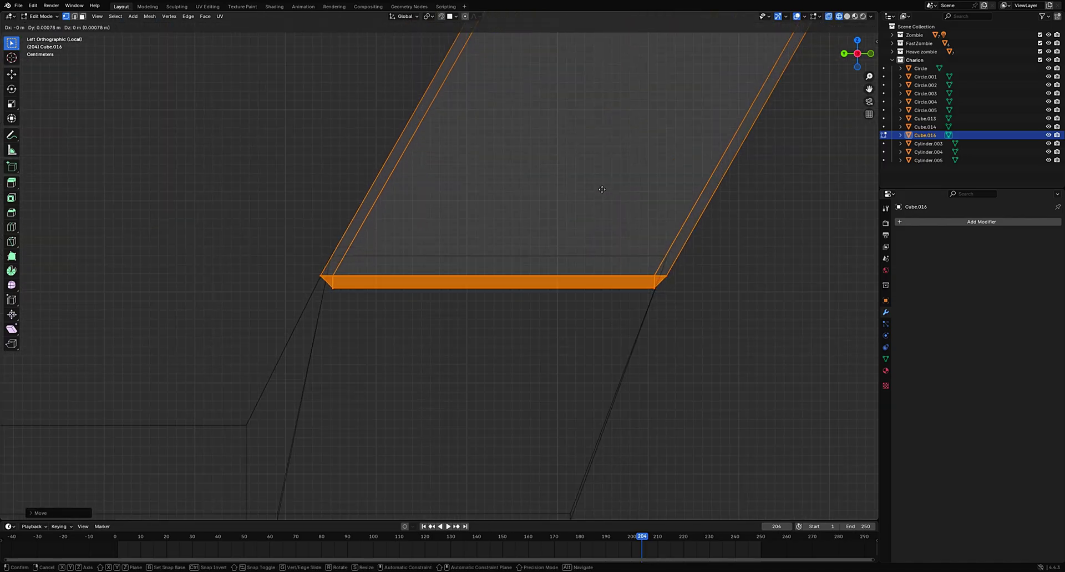
{"action": "left_click", "coordinate": [552, 215]}
{"action": "scroll", "coordinate": [592, 187], "scroll_direction": "down", "scroll_amount": 9}
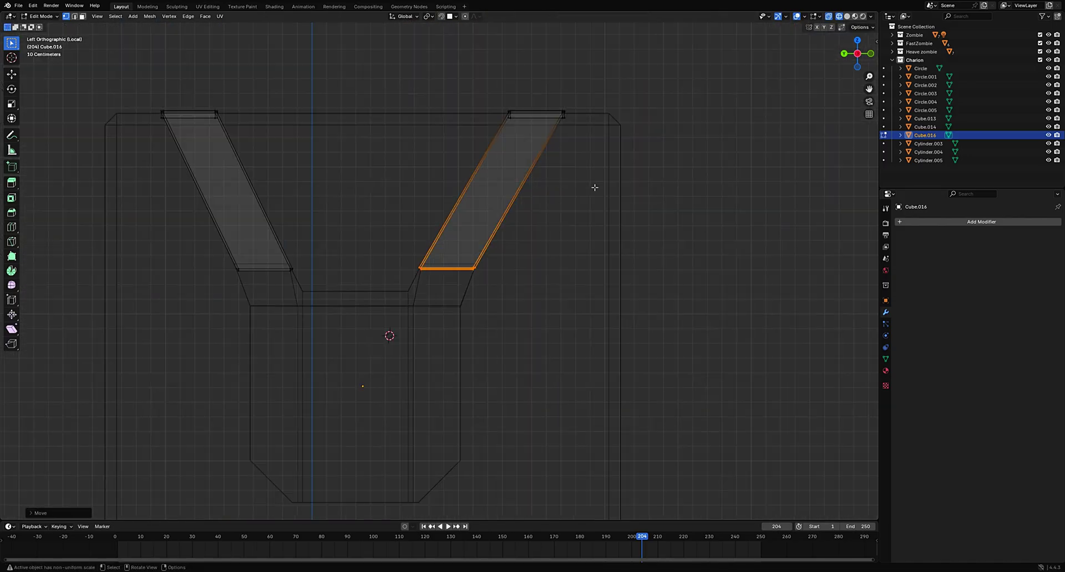
Step: Adjust the depth of the mirrored strap's lower end along X against the body's front
{"action": "key", "text": "Tab"}
{"action": "key", "text": "shift+z"}
{"action": "mouse_move", "coordinate": [594, 186]}
{"action": "middle_mouse_down"}
{"action": "mouse_move", "coordinate": [598, 200]}
{"action": "mouse_move", "coordinate": [637, 178]}
{"action": "mouse_move", "coordinate": [642, 189]}
{"action": "mouse_move", "coordinate": [638, 166]}
{"action": "mouse_move", "coordinate": [690, 163]}
{"action": "middle_mouse_up"}
{"action": "scroll", "coordinate": [617, 176], "scroll_direction": "up", "scroll_amount": 3}
{"action": "left_click", "coordinate": [617, 176]}
{"action": "key", "text": "Tab"}
{"action": "key", "text": "g"}
{"action": "key", "text": "x"}
{"action": "left_click", "coordinate": [640, 167]}
Step: Select the chest plate's side section below the mirrored strap and move it outward along Y to meet the strap
{"action": "key", "text": "Tab"}
{"action": "left_click", "coordinate": [455, 249]}
{"action": "key", "text": "Tab"}
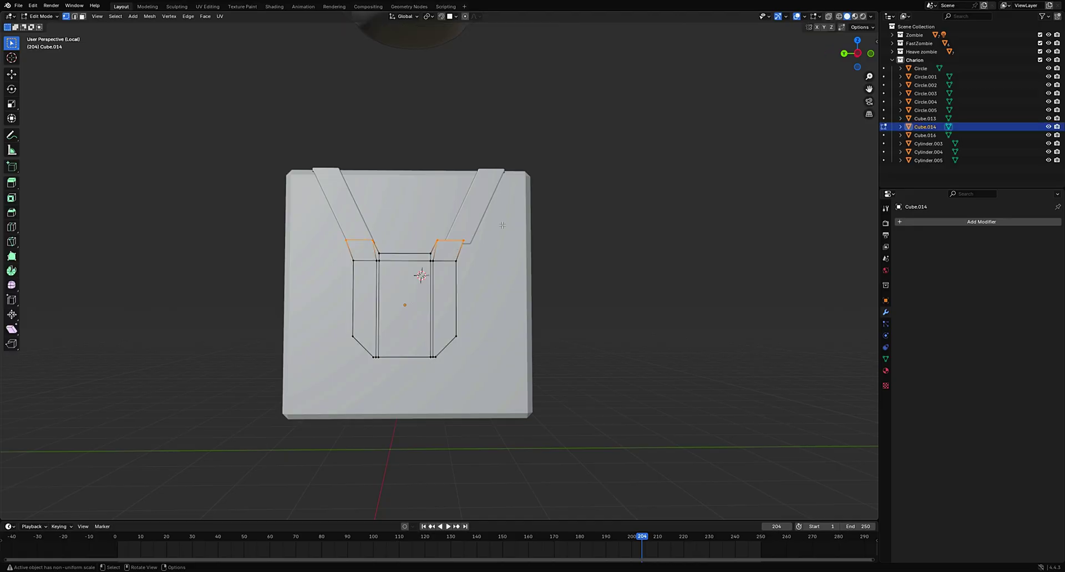
{"action": "key", "text": "shift+z"}
{"action": "left_click_drag", "start_coordinate": [502, 223], "coordinate": [419, 373]}
{"action": "key", "text": "shift+z"}
{"action": "key", "text": "g"}
{"action": "key", "text": "y"}
{"action": "left_click", "coordinate": [583, 353]}
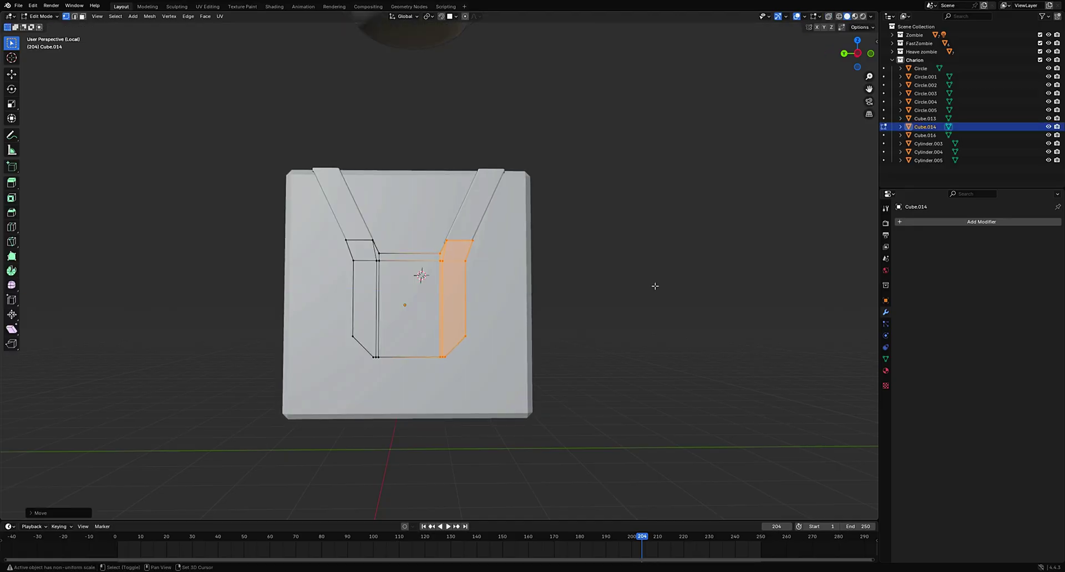
Step: Fine-tune the chest plate's side section along Y in side view so its prong matches the strap's edges
{"action": "left_click", "coordinate": [858, 53]}
{"action": "scroll", "coordinate": [644, 145], "scroll_direction": "up", "scroll_amount": 11}
{"action": "middle_click_drag", "start_coordinate": [707, 111], "coordinate": [668, 240], "text": "shift"}
{"action": "key", "text": "g"}
{"action": "key", "text": "y"}
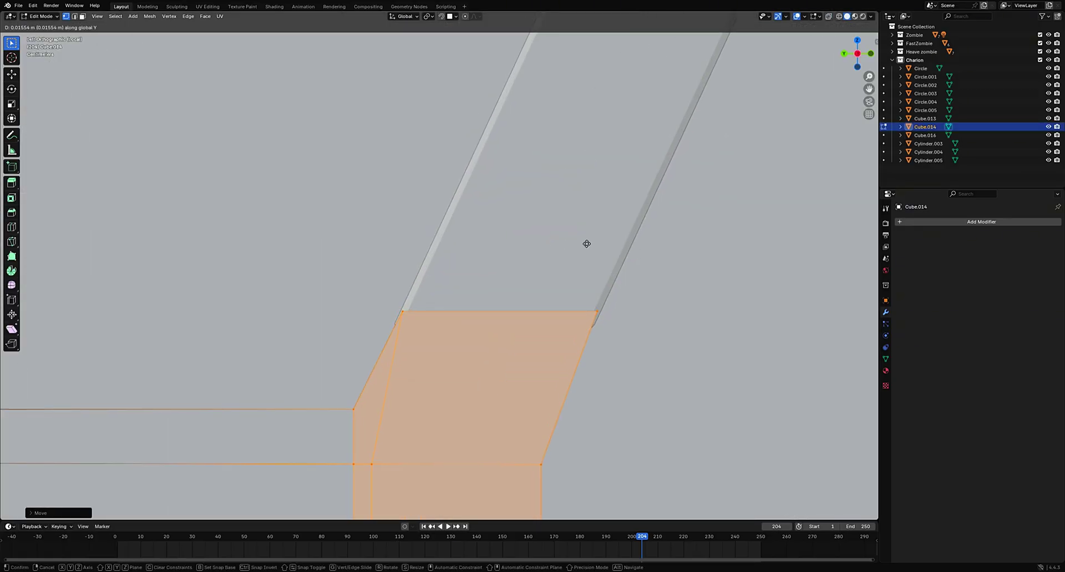
{"action": "left_click", "coordinate": [591, 242]}
{"action": "scroll", "coordinate": [592, 240], "scroll_direction": "down", "scroll_amount": 14}
Step: Reopen the strap mesh and shift the mirrored strap's lower end inward along Y
{"action": "key", "text": "shift+z"}
{"action": "key", "text": "shift+z"}
{"action": "key", "text": "Tab"}
{"action": "left_click", "coordinate": [631, 215]}
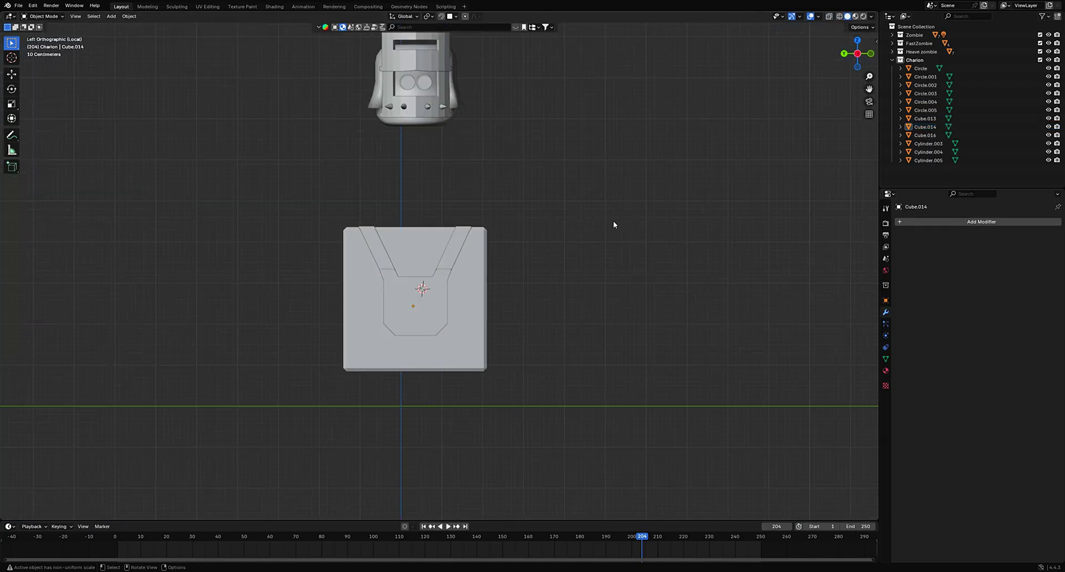
{"action": "scroll", "coordinate": [558, 228], "scroll_direction": "up", "scroll_amount": 3}
{"action": "key", "text": "Tab"}
{"action": "key", "text": "g"}
{"action": "key", "text": "y"}
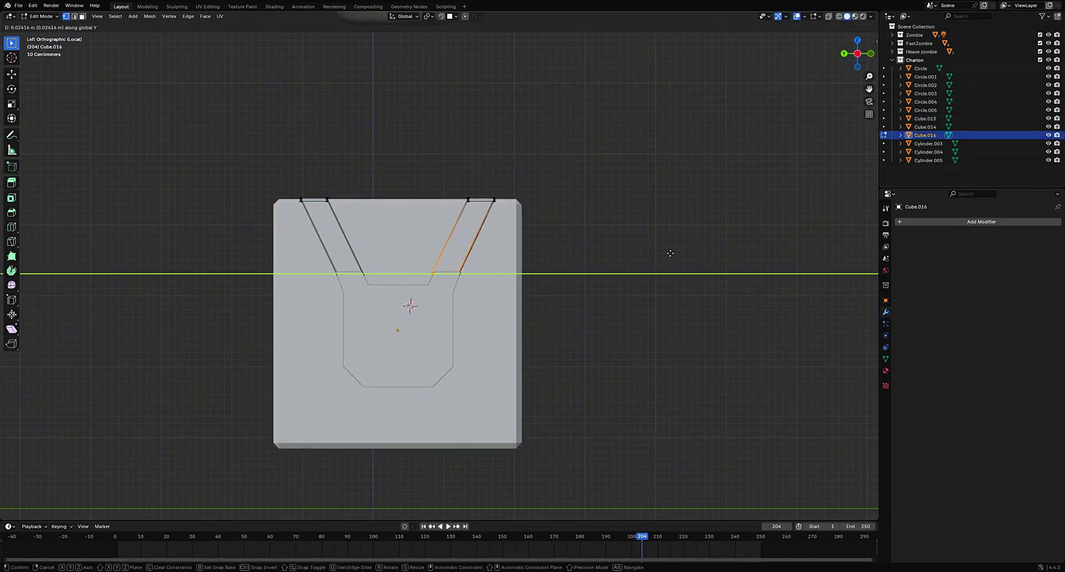
{"action": "left_click", "coordinate": [468, 256]}
{"action": "key", "text": "alt+z"}
{"action": "key", "text": "alt+z"}
{"action": "key", "text": "g"}
{"action": "key", "text": "y"}
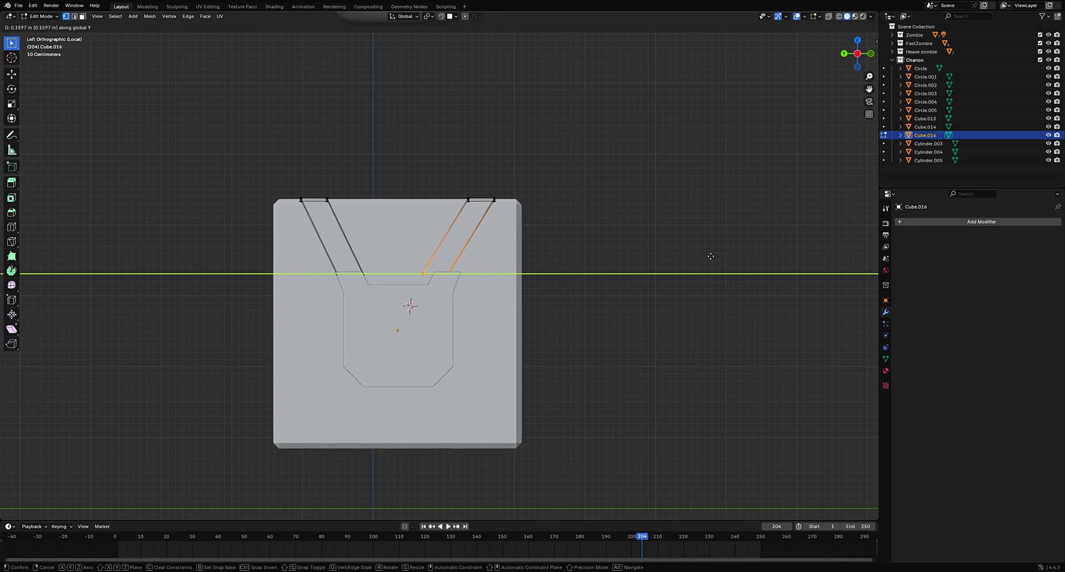
{"action": "left_click", "coordinate": [719, 256]}
Step: Readjust the mirrored strap's lower end along Y until its slant matches the other strap
{"action": "key", "text": "Tab"}
{"action": "key", "text": "Tab"}
{"action": "key", "text": "g"}
{"action": "key", "text": "y"}
{"action": "left_click", "coordinate": [769, 235]}
{"action": "key", "text": "Tab"}
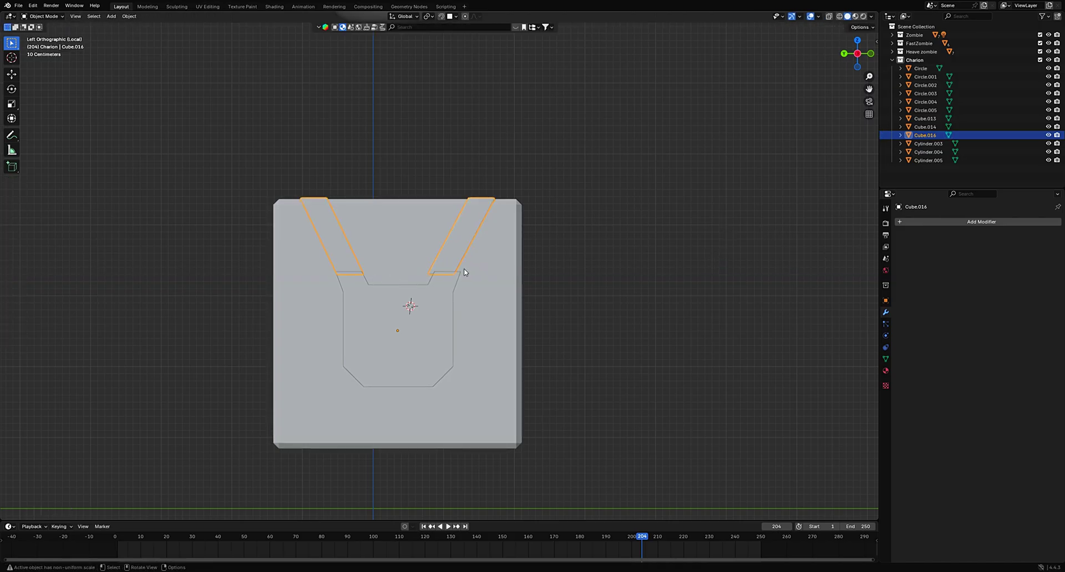
{"action": "key", "text": "Tab"}
{"action": "key", "text": "g"}
{"action": "key", "text": "y"}
{"action": "left_click", "coordinate": [611, 269]}
{"action": "key", "text": "Tab"}
{"action": "key", "text": "Tab"}
{"action": "key", "text": "g"}
{"action": "key", "text": "y"}
{"action": "left_click", "coordinate": [599, 258]}
Step: Shift the chest plate's selected side section along Y to line its prong up with the mirrored strap's lower end
{"action": "key", "text": "Tab"}
{"action": "left_click", "coordinate": [421, 307]}
{"action": "key", "text": "Tab"}
{"action": "left_click", "coordinate": [493, 248]}
{"action": "scroll", "coordinate": [517, 280], "scroll_direction": "up", "scroll_amount": 10}
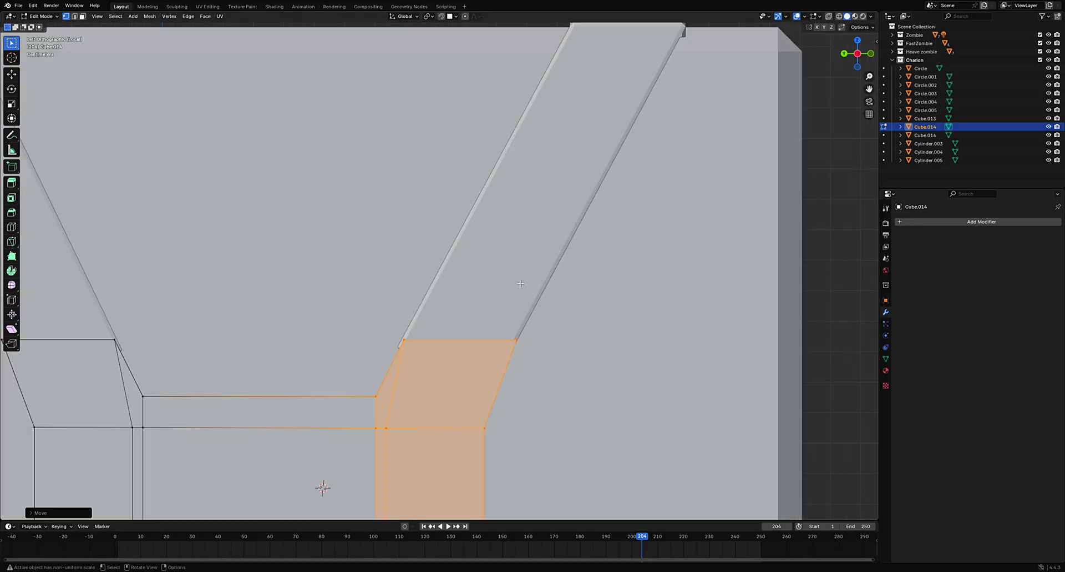
Step: Shift the chest plate's side section further along Y to meet the strap's lower end, and leave mesh editing
{"action": "key", "text": "g"}
{"action": "key", "text": "y"}
{"action": "left_click", "coordinate": [607, 278]}
{"action": "key", "text": "Tab"}
{"action": "scroll", "coordinate": [577, 268], "scroll_direction": "down", "scroll_amount": 12}
Step: Select the shoulder straps and chest plate together and shift both sideways along Y to centre them on the body's front
{"action": "left_click", "coordinate": [577, 271]}
{"action": "middle_click_drag", "start_coordinate": [577, 270], "coordinate": [555, 298]}
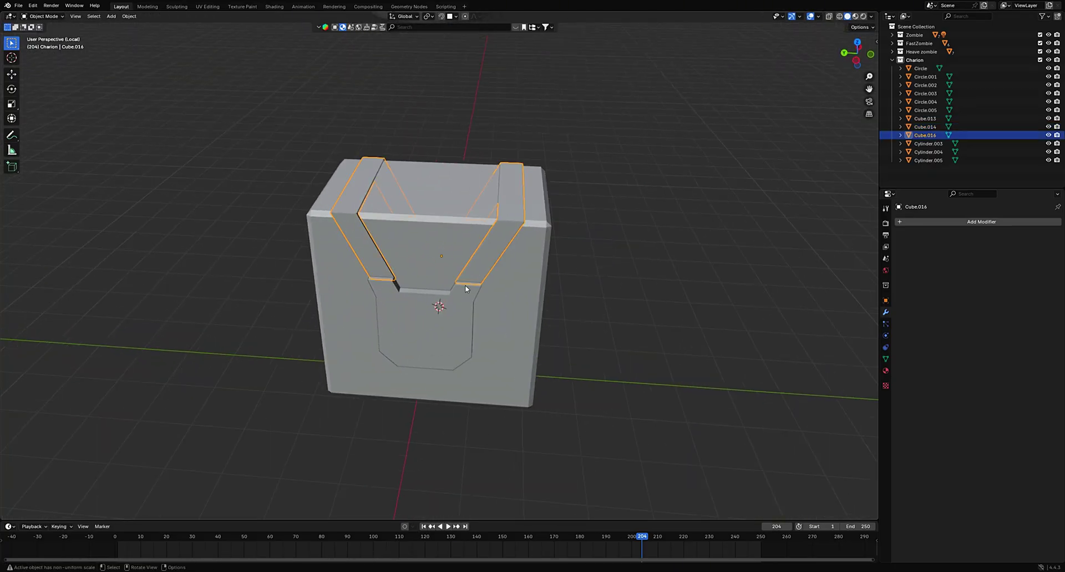
{"action": "left_click", "coordinate": [626, 295]}
{"action": "middle_click_drag", "start_coordinate": [626, 295], "coordinate": [602, 255]}
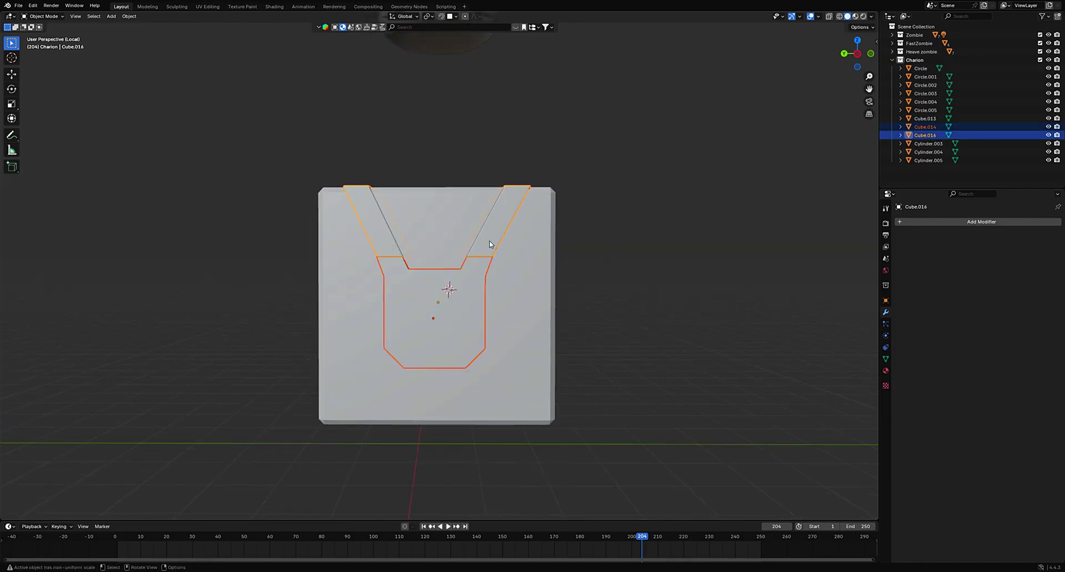
{"action": "key", "text": "ctrl+z"}
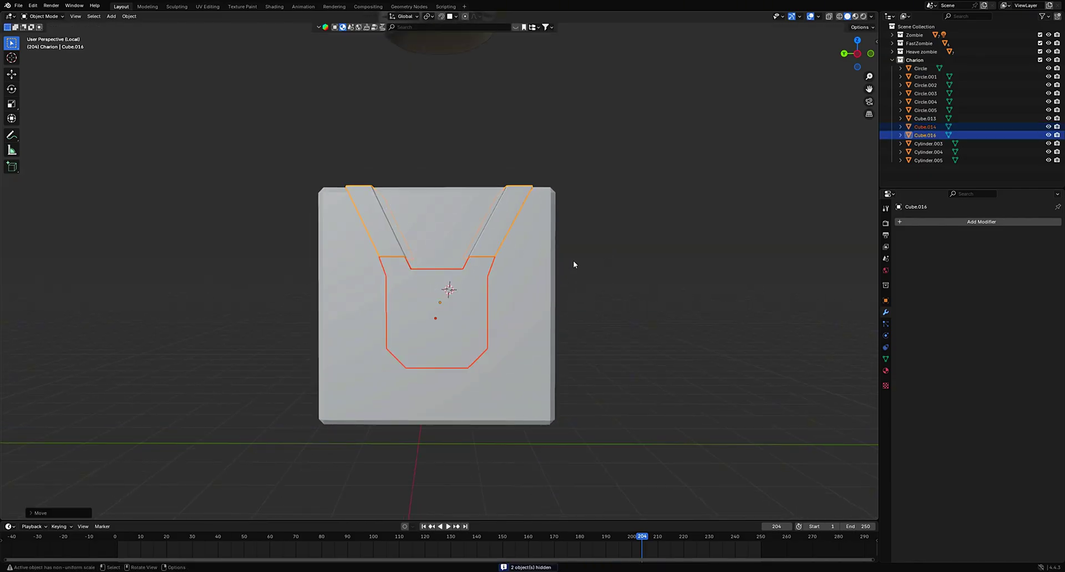
{"action": "middle_click_drag", "start_coordinate": [574, 264], "coordinate": [547, 271]}
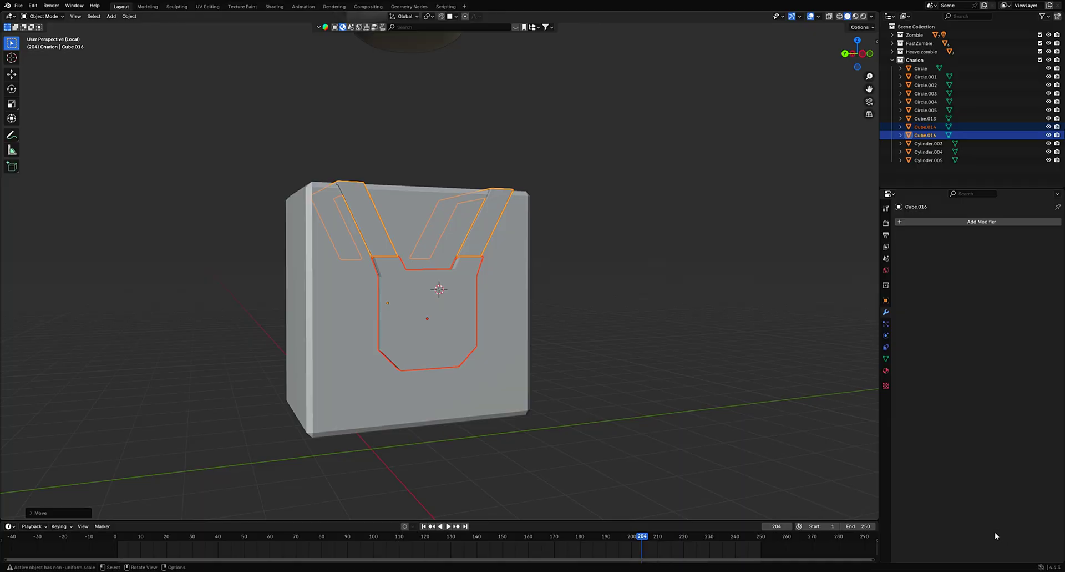
Step: Add an edge loop around the chest plate's thickness and shift it along X
{"action": "middle_click_drag", "start_coordinate": [727, 356], "coordinate": [731, 394]}
{"action": "scroll", "coordinate": [731, 394], "scroll_direction": "up", "scroll_amount": 2}
{"action": "left_click", "coordinate": [472, 272]}
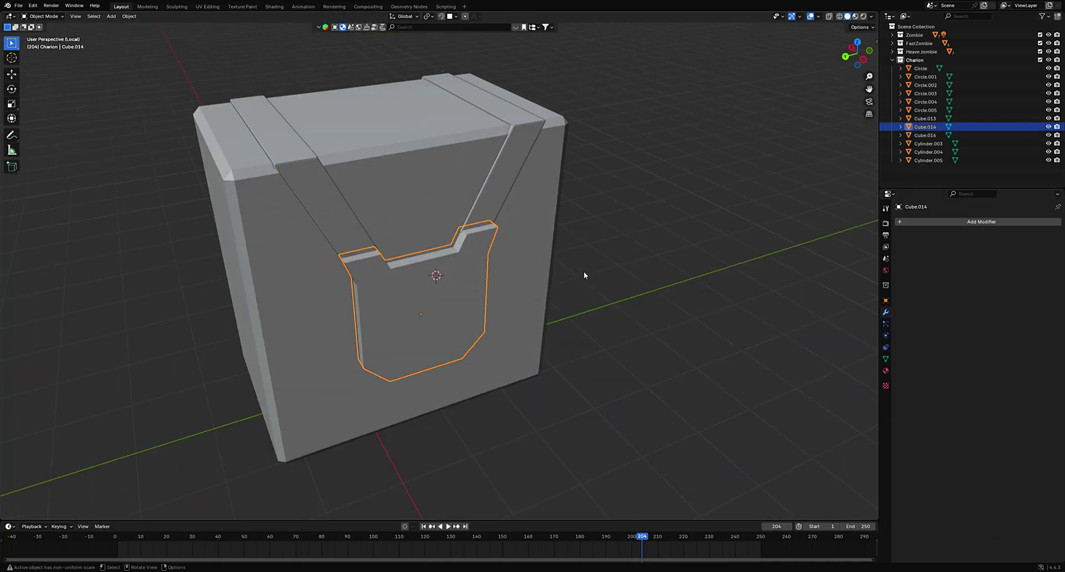
{"action": "scroll", "coordinate": [459, 295], "scroll_direction": "up", "scroll_amount": 4}
{"action": "middle_click_drag", "start_coordinate": [445, 282], "coordinate": [491, 321]}
{"action": "key", "text": "Tab"}
{"action": "key", "text": "ctrl+r"}
{"action": "left_click", "coordinate": [492, 244]}
{"action": "left_click", "coordinate": [482, 241]}
{"action": "key", "text": "g"}
{"action": "key", "text": "x"}
{"action": "left_click", "coordinate": [511, 317]}
Step: Cut edge loops across the middle of the chest plate's notch and extrude the central rear face upward into a small tab
{"action": "key", "text": "ctrl+r"}
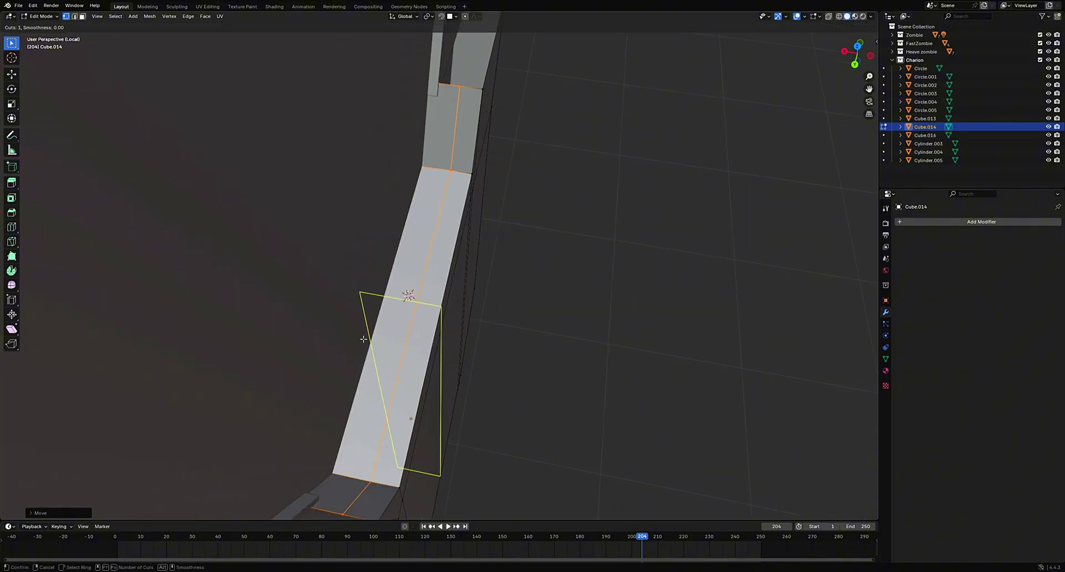
{"action": "left_click", "coordinate": [414, 303]}
{"action": "key", "text": "3"}
{"action": "left_click", "coordinate": [409, 304]}
{"action": "middle_click_drag", "start_coordinate": [409, 304], "coordinate": [386, 274]}
{"action": "key", "text": "e"}
{"action": "left_click", "coordinate": [393, 232]}
Step: Shift the notch tab's selected top face along X
{"action": "middle_click_drag", "start_coordinate": [393, 232], "coordinate": [605, 218]}
{"action": "key", "text": "g"}
{"action": "key", "text": "x"}
{"action": "left_click", "coordinate": [452, 178]}
{"action": "key", "text": "Tab"}
{"action": "key", "text": "Tab"}
{"action": "key", "text": "g"}
{"action": "key", "text": "x"}
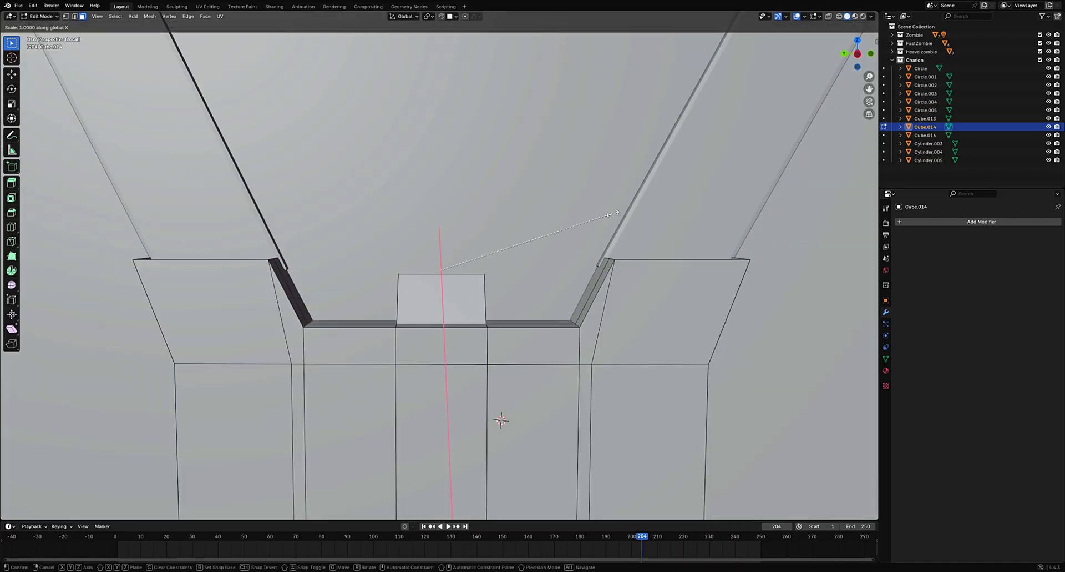
{"action": "right_click", "coordinate": [495, 253]}
Step: Scale the notch tab's top face along X to taper the tab, and leave mesh editing
{"action": "middle_click_drag", "start_coordinate": [389, 278], "coordinate": [645, 348]}
{"action": "key", "text": "s"}
{"action": "key", "text": "x"}
{"action": "left_click", "coordinate": [625, 300]}
{"action": "key", "text": "Tab"}
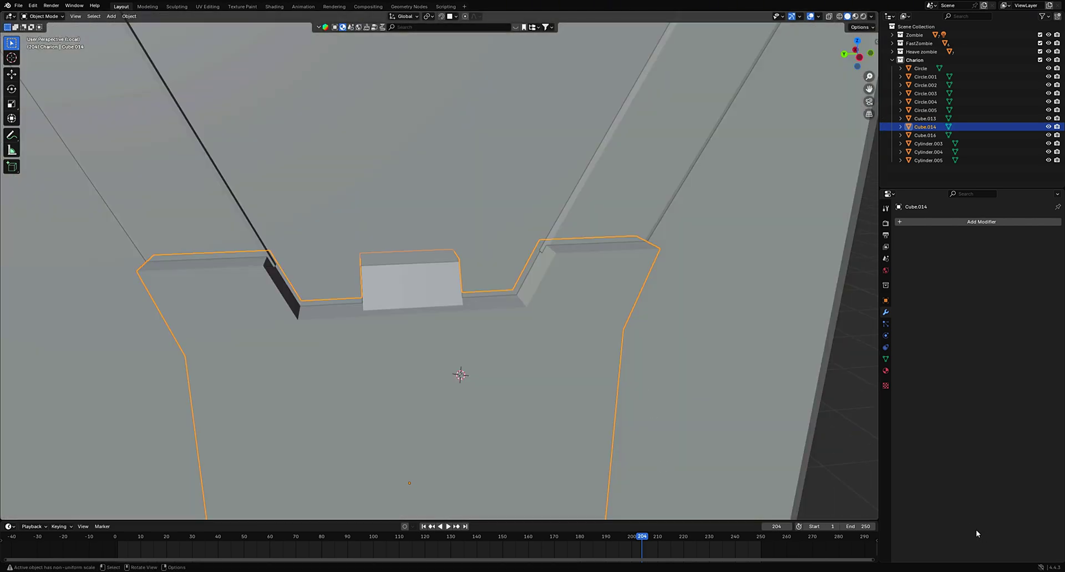
{"action": "scroll", "coordinate": [662, 394], "scroll_direction": "down", "scroll_amount": 6}
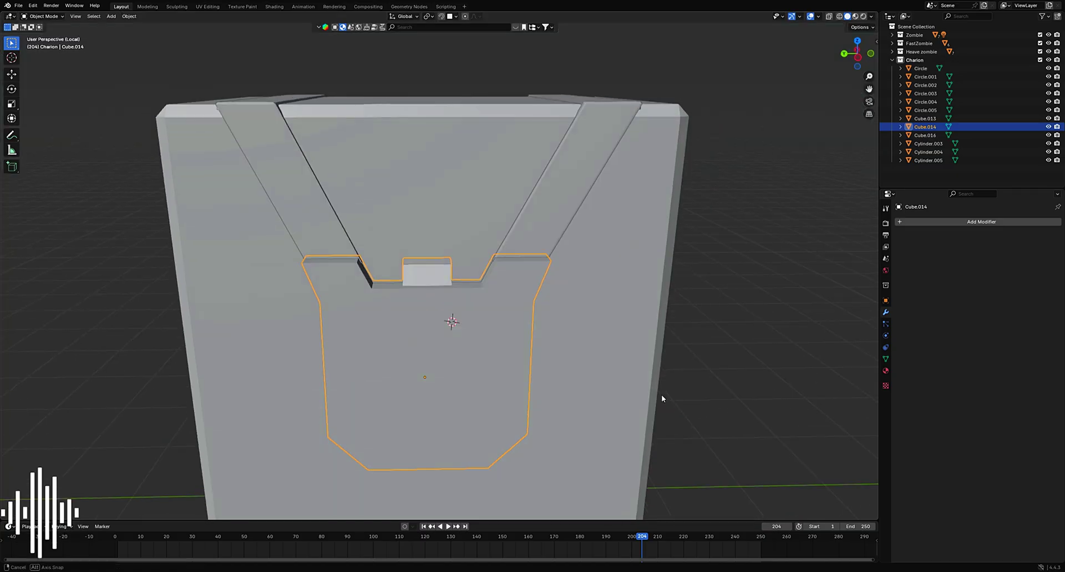
{"action": "middle_click_drag", "start_coordinate": [661, 394], "coordinate": [546, 324]}
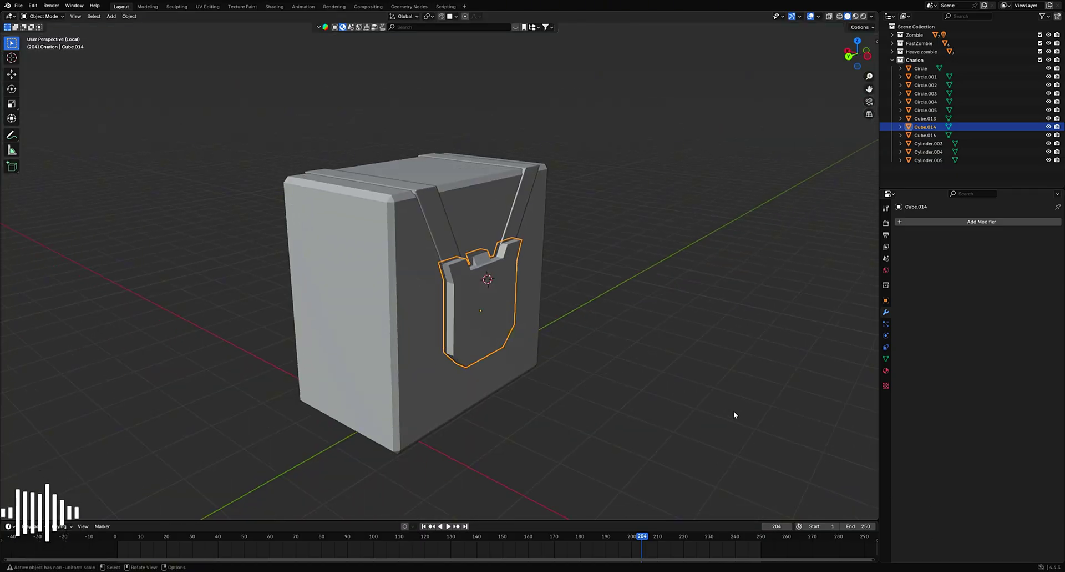
Step: Duplicate the shoulder straps object and move the copy along Y out beside the body
{"action": "middle_click_drag", "start_coordinate": [730, 410], "coordinate": [508, 387]}
{"action": "left_click", "coordinate": [538, 130]}
{"action": "middle_click_drag", "start_coordinate": [541, 167], "coordinate": [444, 111]}
{"action": "middle_click_drag", "start_coordinate": [444, 111], "coordinate": [509, 300], "text": "shift"}
{"action": "left_click", "coordinate": [509, 300]}
{"action": "left_click", "coordinate": [483, 223]}
{"action": "middle_click_drag", "start_coordinate": [484, 230], "coordinate": [613, 205]}
{"action": "key", "text": "ctrl+c"}
{"action": "key", "text": "ctrl+v"}
{"action": "key", "text": "g"}
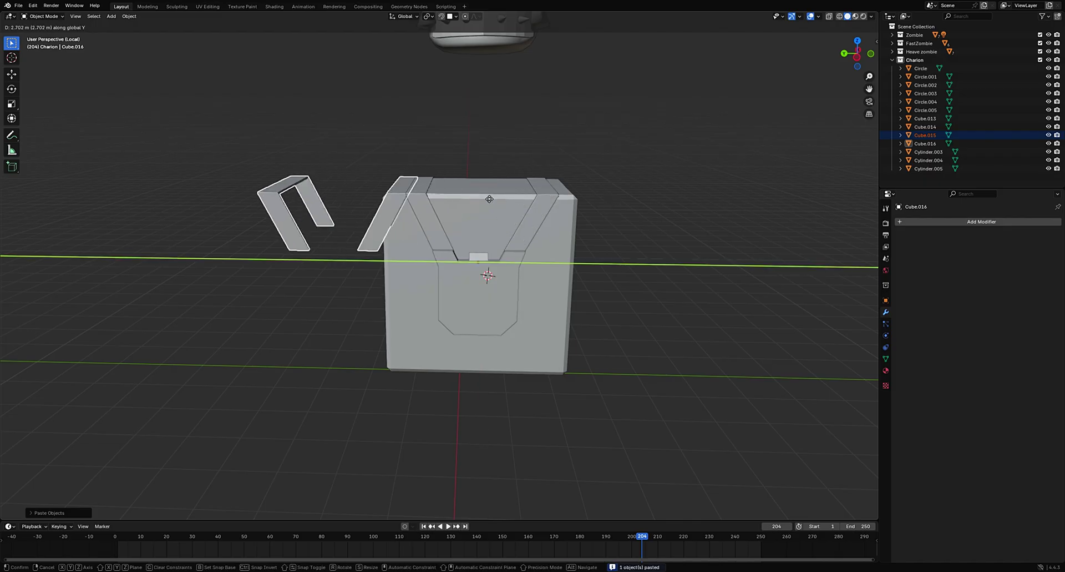
{"action": "left_click", "coordinate": [489, 198]}
Step: Rotate the copied straps -90° about the X axis
{"action": "middle_click_drag", "start_coordinate": [489, 199], "coordinate": [528, 173]}
{"action": "key", "text": "r"}
{"action": "key", "text": "z"}
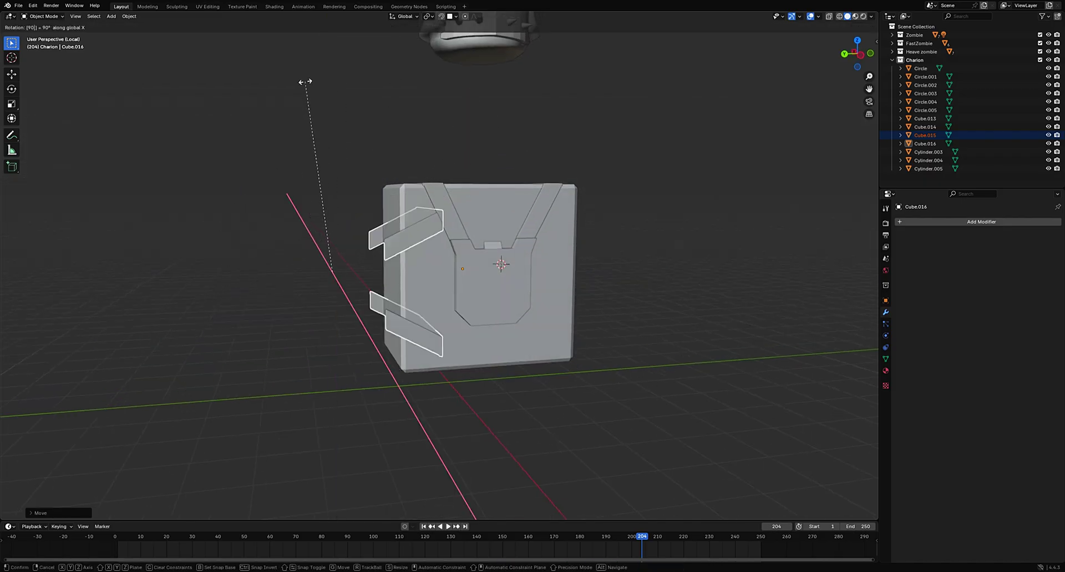
{"action": "type", "text": "-90"}
{"action": "key", "text": "Return"}
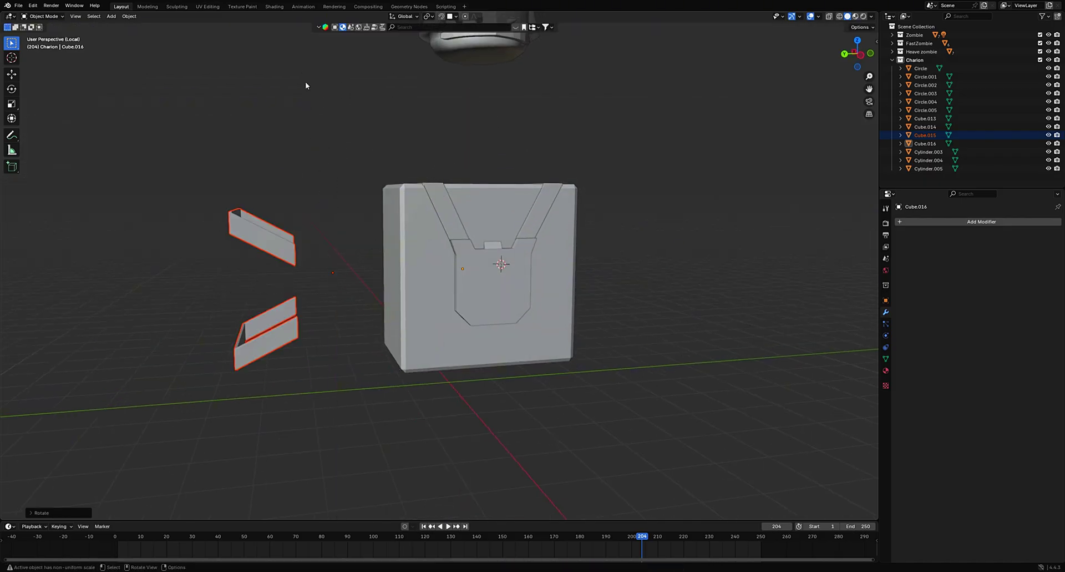
Step: Move the rotated strap copy along Y so it wraps around one side of the body
{"action": "left_click", "coordinate": [865, 58]}
{"action": "key", "text": "g"}
{"action": "left_click", "coordinate": [833, 173]}
{"action": "middle_click_drag", "start_coordinate": [685, 168], "coordinate": [708, 215]}
{"action": "key", "text": "g"}
{"action": "key", "text": "y"}
{"action": "left_click", "coordinate": [727, 215]}
{"action": "left_click", "coordinate": [777, 228]}
{"action": "middle_click_drag", "start_coordinate": [793, 232], "coordinate": [33, 196]}
{"action": "left_click", "coordinate": [484, 464]}
Step: Select the lower strap in the copied straps' mesh and move it along Y to the body's opposite side
{"action": "key", "text": "Tab"}
{"action": "middle_click_drag", "start_coordinate": [352, 360], "coordinate": [327, 355]}
{"action": "scroll", "coordinate": [333, 355], "scroll_direction": "down", "scroll_amount": 3}
{"action": "key", "text": "1"}
{"action": "key", "text": "shift+z"}
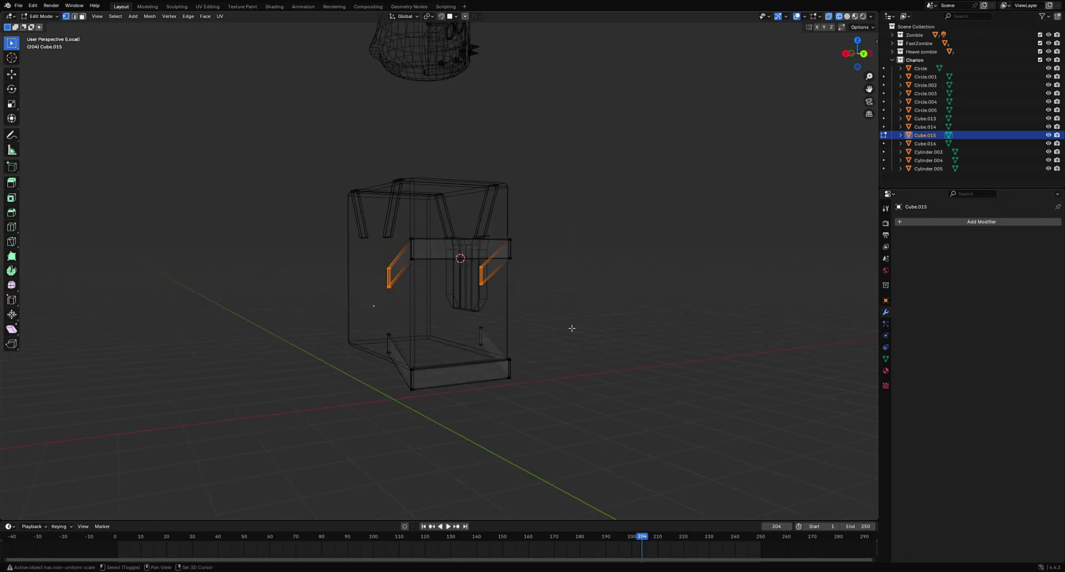
{"action": "left_click_drag", "start_coordinate": [571, 325], "coordinate": [316, 421]}
{"action": "key", "text": "shift+z"}
{"action": "middle_click_drag", "start_coordinate": [205, 383], "coordinate": [264, 371]}
{"action": "key", "text": "g"}
{"action": "key", "text": "x"}
{"action": "key", "text": "y"}
{"action": "left_click", "coordinate": [119, 359]}
{"action": "middle_click_drag", "start_coordinate": [118, 359], "coordinate": [183, 399]}
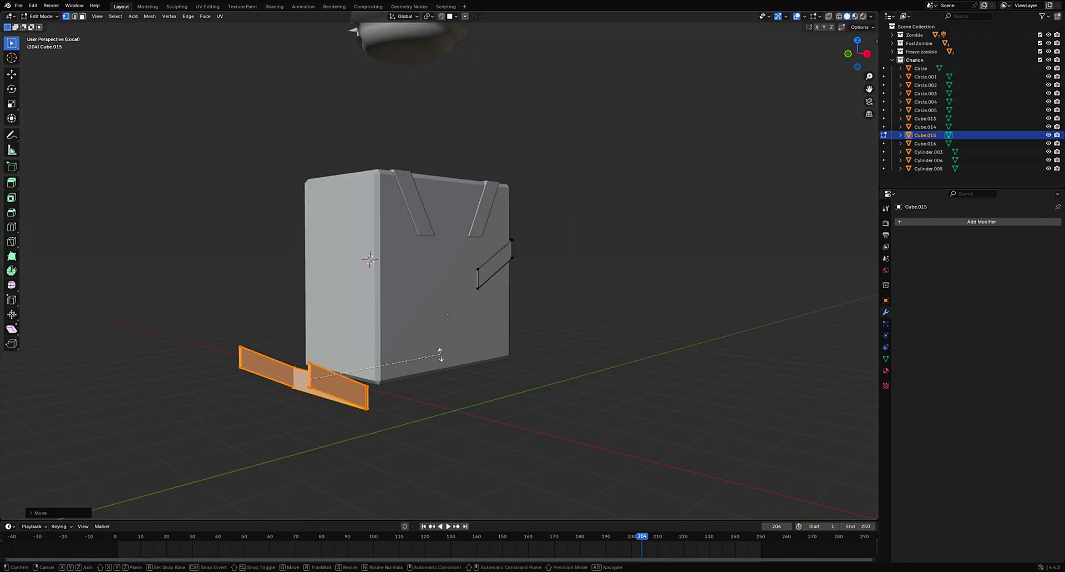
Step: Rotate the separated side strap about Z and X so it slants opposite to the other side strap
{"action": "key", "text": "r"}
{"action": "key", "text": "z"}
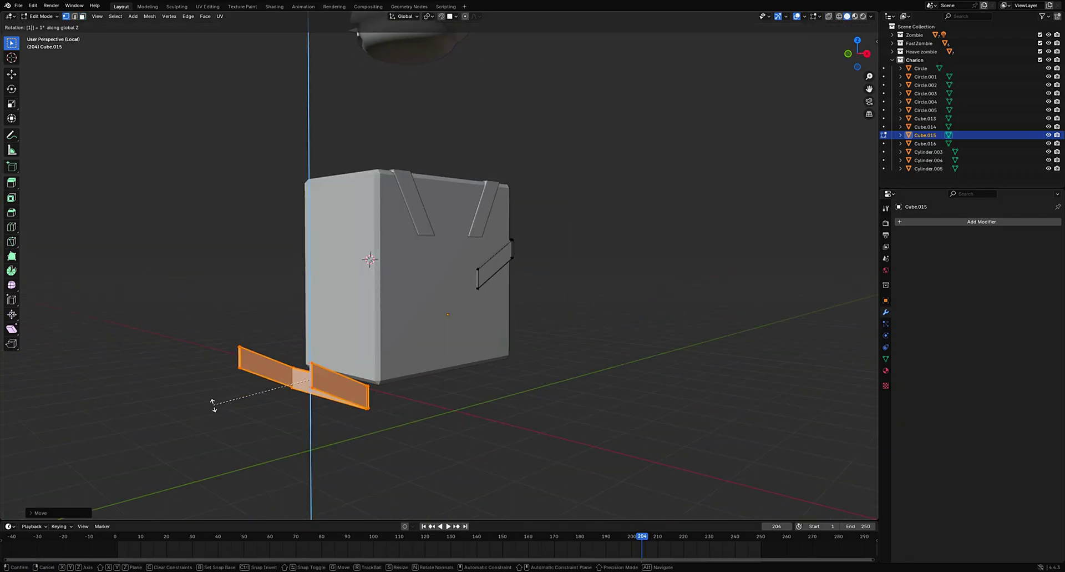
{"action": "key", "text": "Return"}
{"action": "middle_click_drag", "start_coordinate": [272, 433], "coordinate": [625, 171]}
{"action": "key", "text": "r"}
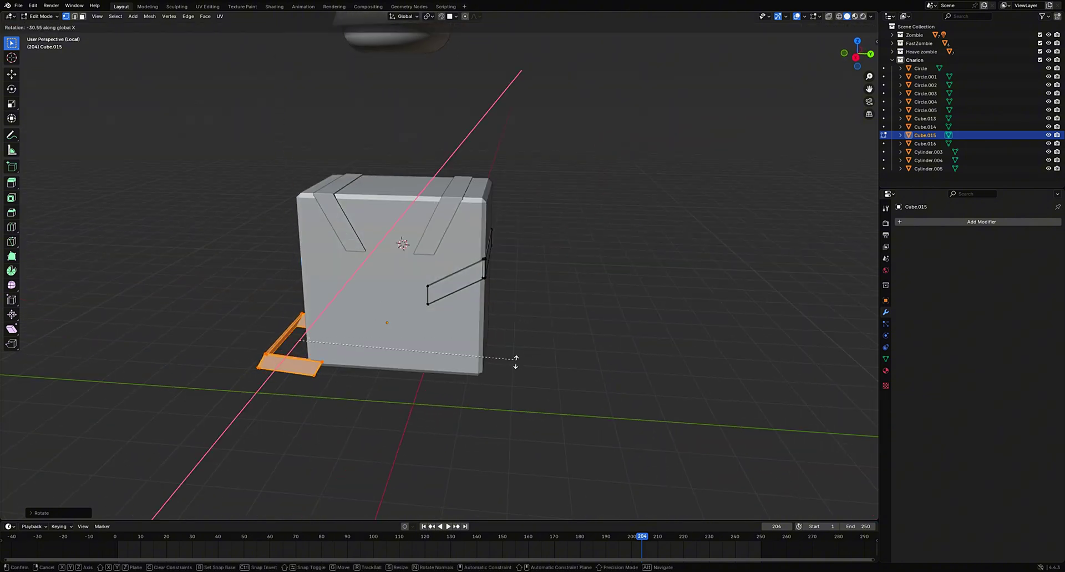
{"action": "left_click", "coordinate": [519, 288]}
Step: Raise the selected side strap along Z to roughly the height of the opposite side strap
{"action": "scroll", "coordinate": [540, 283], "scroll_direction": "up", "scroll_amount": 2}
{"action": "middle_click_drag", "start_coordinate": [540, 283], "coordinate": [555, 222]}
{"action": "key", "text": "g"}
{"action": "key", "text": "z"}
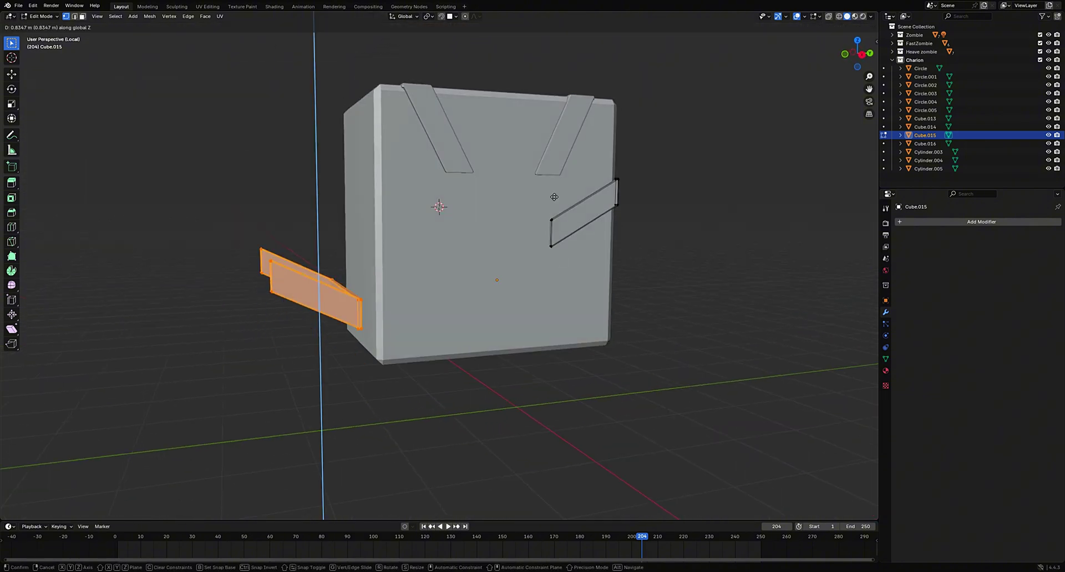
{"action": "left_click", "coordinate": [547, 155]}
Step: Rotate the selected side strap 180° about the X axis
{"action": "middle_click_drag", "start_coordinate": [546, 155], "coordinate": [507, 136]}
{"action": "key", "text": "r"}
{"action": "key", "text": "z"}
{"action": "right_click", "coordinate": [292, 213]}
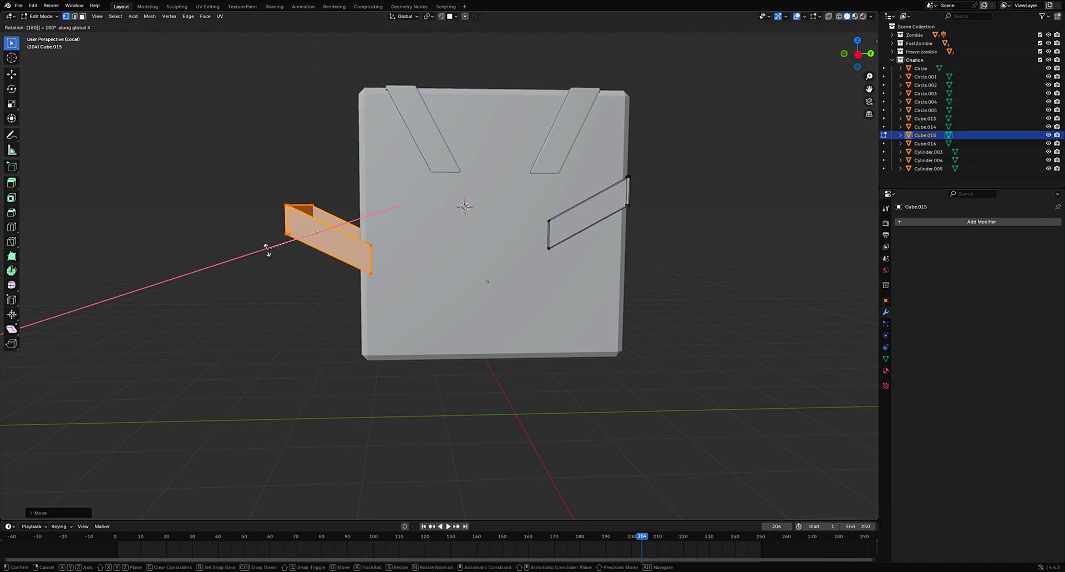
{"action": "key", "text": "Return"}
Step: Move the selected side strap along Y in see-through side view until its inner end meets the other side strap's end
{"action": "key", "text": "KP_3"}
{"action": "key", "text": "alt+z"}
{"action": "key", "text": "g"}
{"action": "key", "text": "x"}
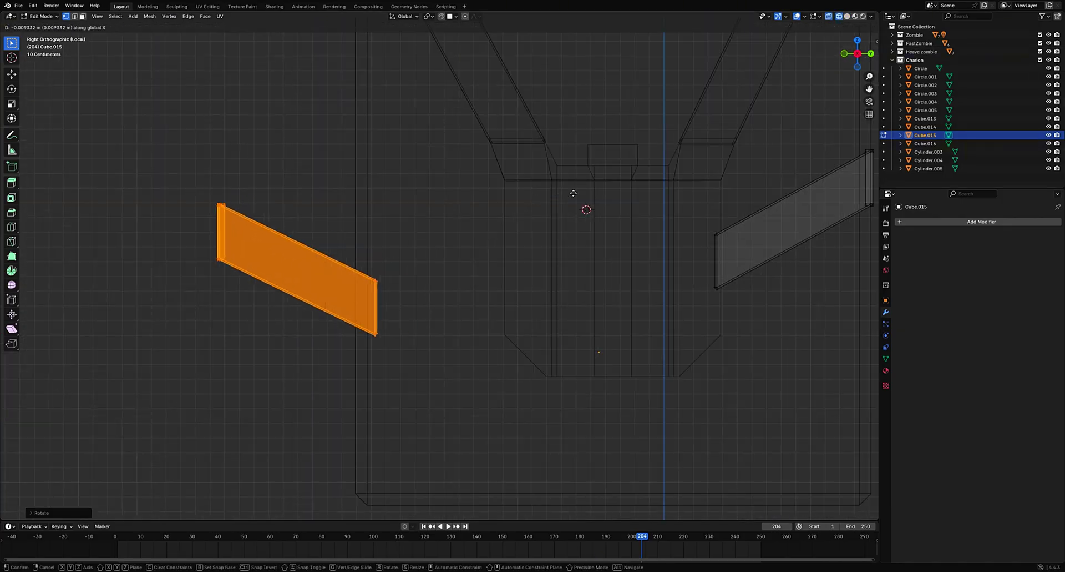
{"action": "key", "text": "y"}
{"action": "left_click", "coordinate": [648, 193]}
{"action": "middle_click_drag", "start_coordinate": [650, 194], "coordinate": [597, 235], "text": "shift"}
{"action": "key", "text": "g"}
{"action": "key", "text": "z"}
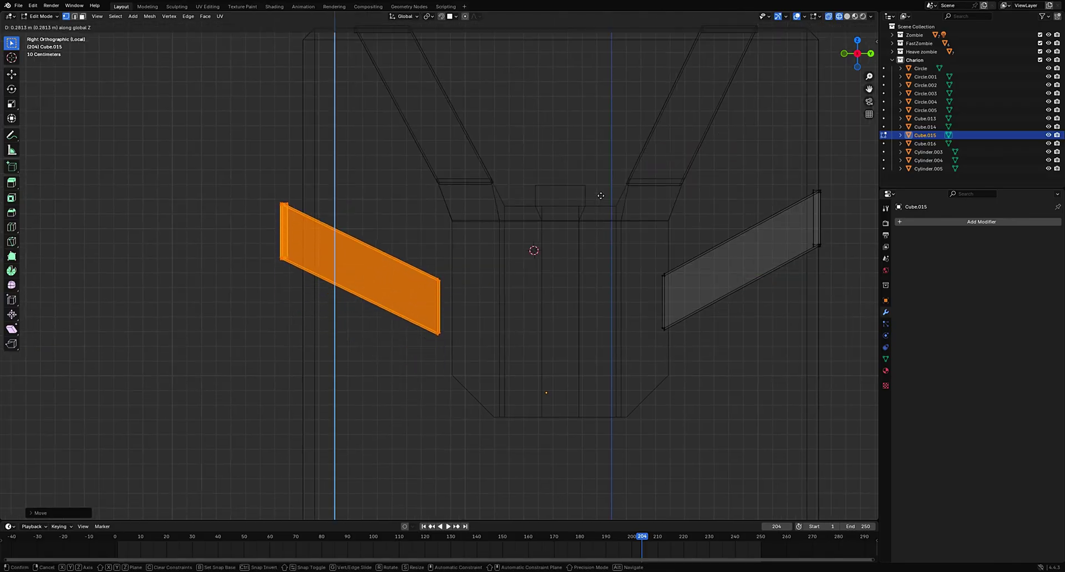
{"action": "key", "text": "y"}
{"action": "left_click", "coordinate": [826, 238]}
Step: Fine-tune the selected side strap along Z so its end edges line up in height with the other strap's
{"action": "scroll", "coordinate": [618, 202], "scroll_direction": "up", "scroll_amount": 5}
{"action": "middle_click_drag", "start_coordinate": [816, 239], "coordinate": [488, 188], "text": "shift"}
{"action": "scroll", "coordinate": [488, 189], "scroll_direction": "up", "scroll_amount": 3}
{"action": "key", "text": "g"}
{"action": "key", "text": "z"}
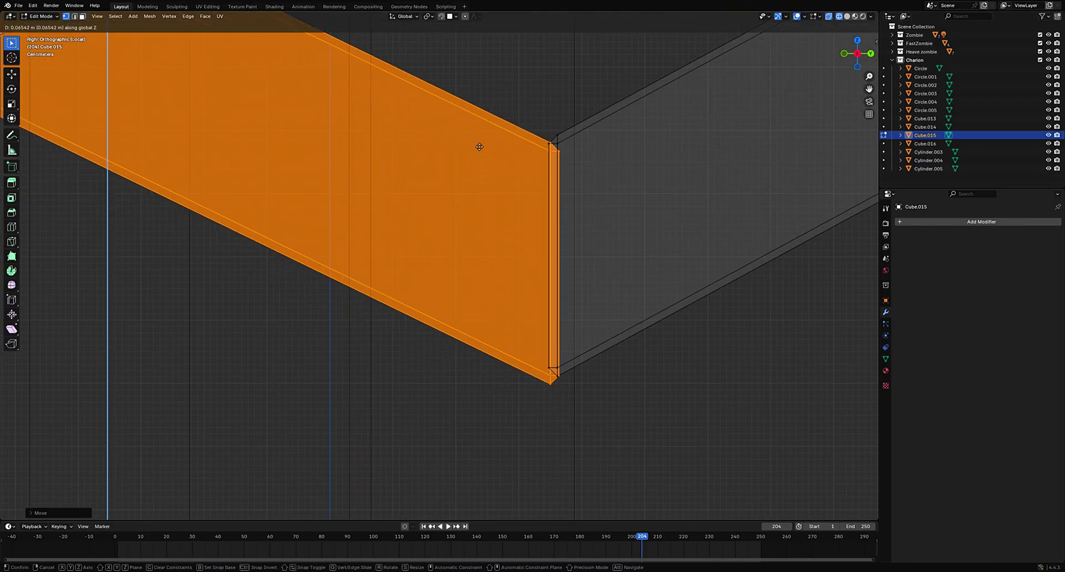
{"action": "key", "text": "x"}
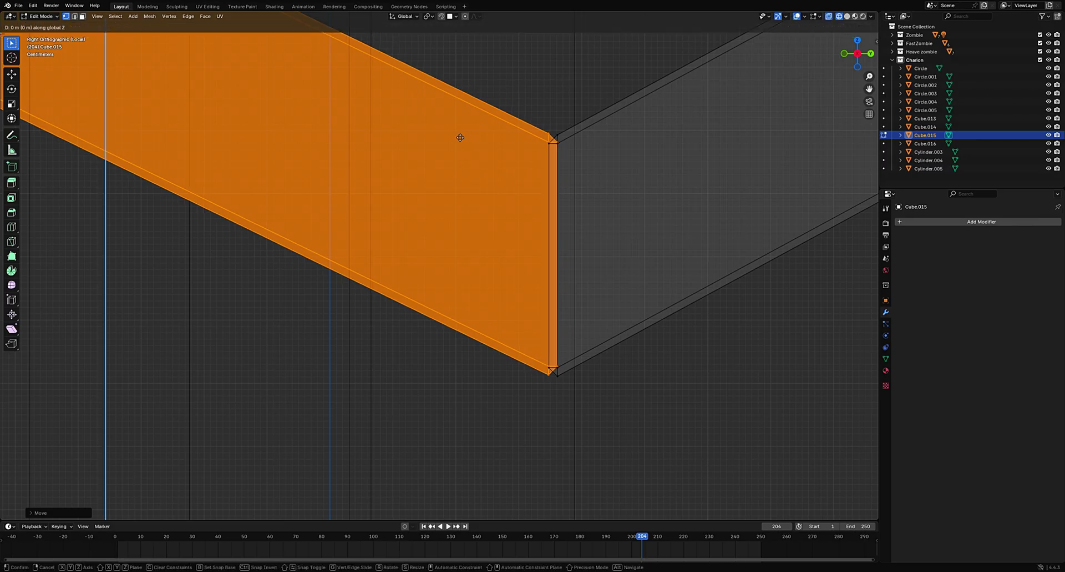
Step: Move the height-matched side strap back along Y to the outer edge of its own side of the body
{"action": "scroll", "coordinate": [461, 151], "scroll_direction": "down", "scroll_amount": 10}
{"action": "key", "text": "y"}
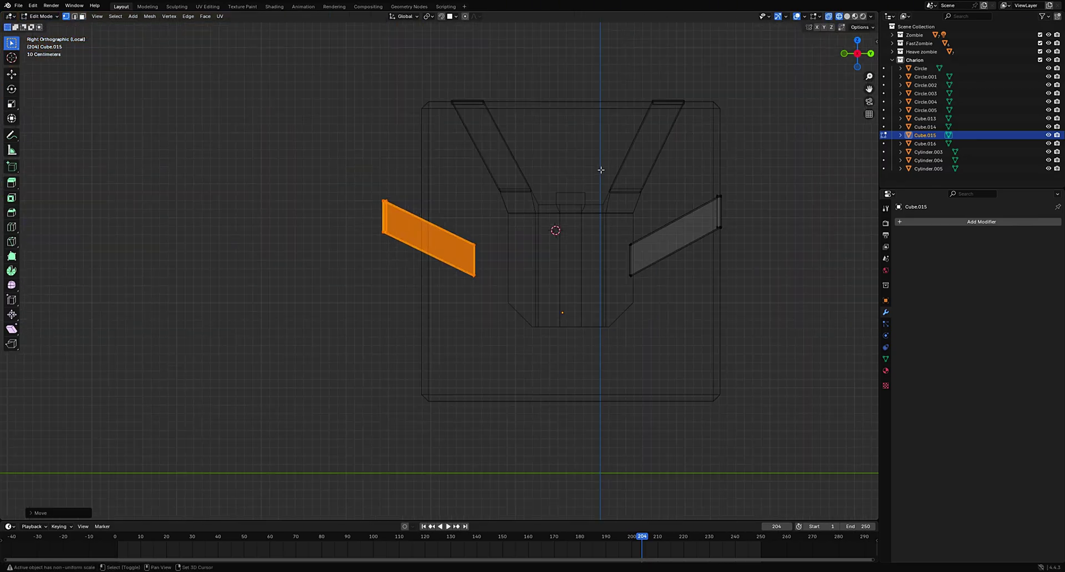
{"action": "left_click", "coordinate": [36, 193]}
{"action": "middle_click_drag", "start_coordinate": [63, 191], "coordinate": [830, 192], "text": "shift"}
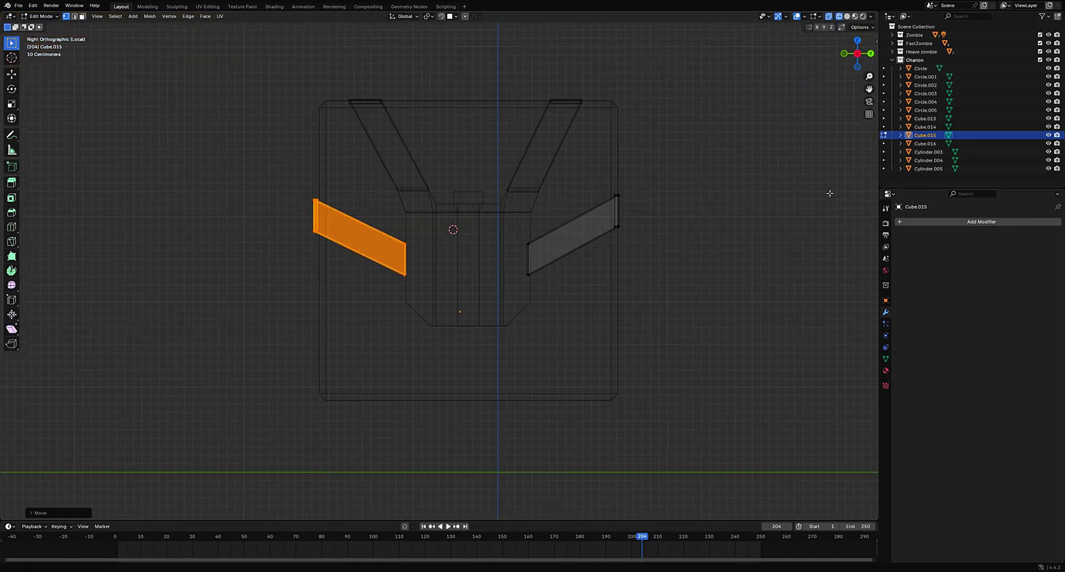
{"action": "scroll", "coordinate": [810, 200], "scroll_direction": "up", "scroll_amount": 5}
{"action": "key", "text": "g"}
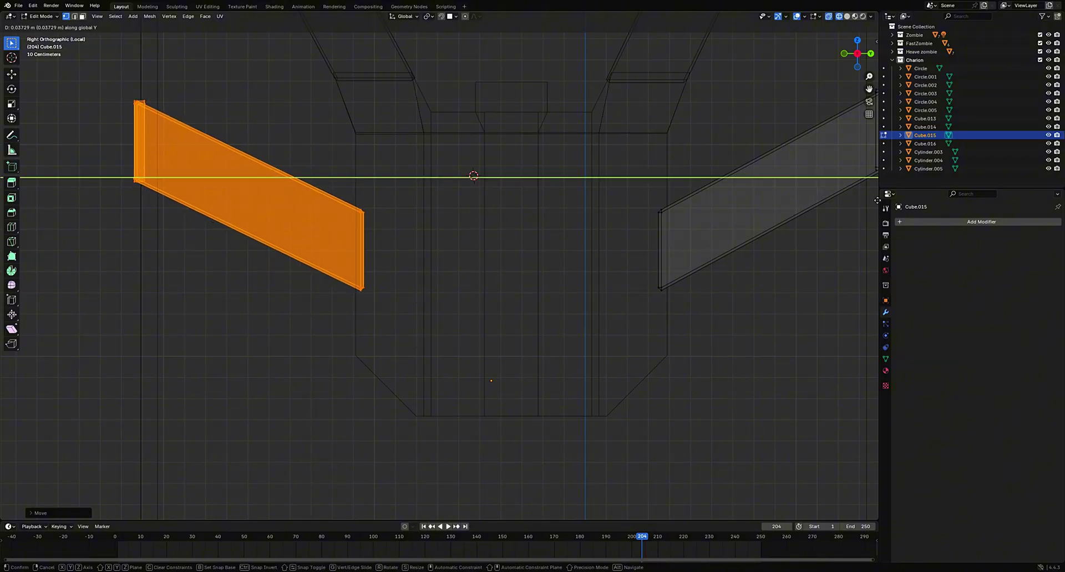
{"action": "left_click", "coordinate": [878, 201]}
Step: Nudge the side strap along Y so it fits against the body's side in solid view, and leave mesh editing
{"action": "key", "text": "shift+z"}
{"action": "scroll", "coordinate": [495, 219], "scroll_direction": "down", "scroll_amount": 5}
{"action": "scroll", "coordinate": [511, 260], "scroll_direction": "up", "scroll_amount": 4}
{"action": "middle_click_drag", "start_coordinate": [495, 219], "coordinate": [558, 211]}
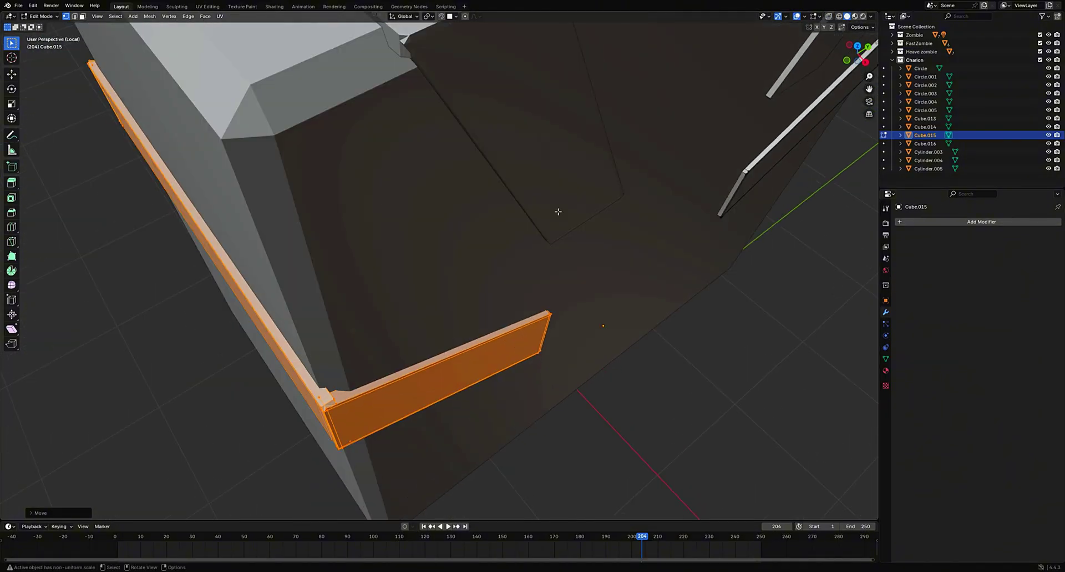
{"action": "key", "text": "g"}
{"action": "key", "text": "y"}
{"action": "left_click", "coordinate": [562, 210]}
{"action": "scroll", "coordinate": [611, 219], "scroll_direction": "down", "scroll_amount": 7}
{"action": "key", "text": "Tab"}
{"action": "left_click", "coordinate": [658, 233]}
{"action": "middle_click_drag", "start_coordinate": [657, 233], "coordinate": [621, 205]}
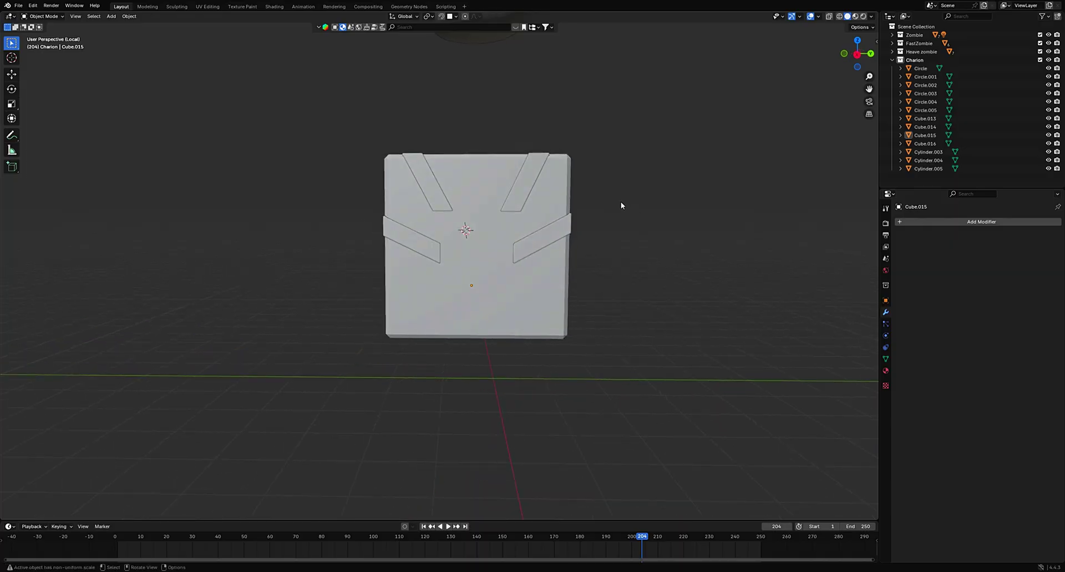
Step: Add a Bevel modifier to the chest plate with an amount of 0.07 m
{"action": "middle_click_drag", "start_coordinate": [642, 360], "coordinate": [531, 300]}
{"action": "scroll", "coordinate": [397, 305], "scroll_direction": "up", "scroll_amount": 4}
{"action": "left_click", "coordinate": [539, 296]}
{"action": "key", "text": "Tab"}
{"action": "scroll", "coordinate": [531, 300], "scroll_direction": "up", "scroll_amount": 3}
{"action": "scroll", "coordinate": [531, 300], "scroll_direction": "down", "scroll_amount": 1}
{"action": "key", "text": "Tab"}
{"action": "left_click", "coordinate": [917, 221]}
{"action": "mouse_move", "coordinate": [917, 222]}
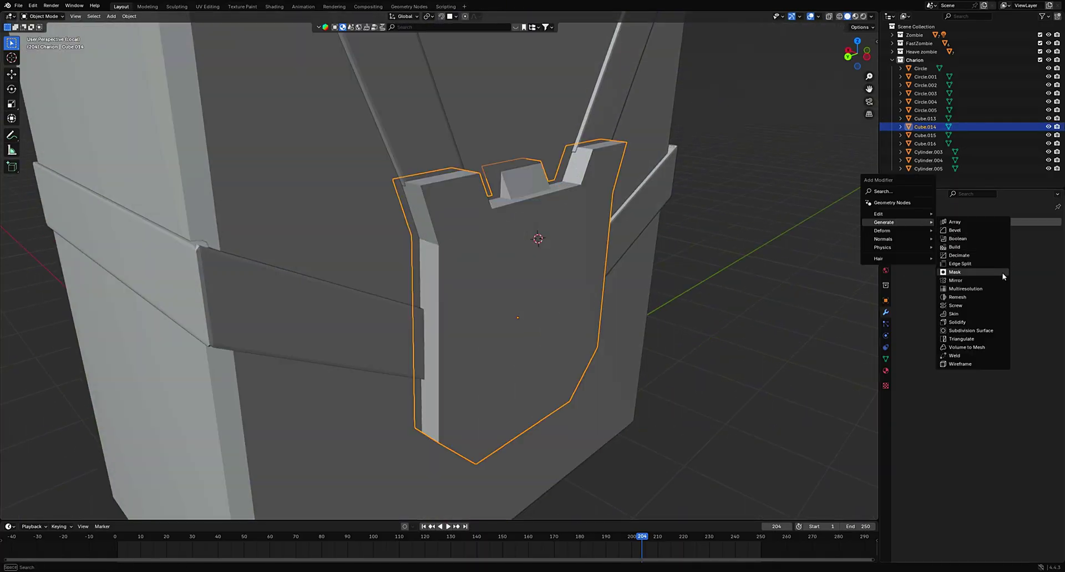
{"action": "left_click", "coordinate": [975, 231]}
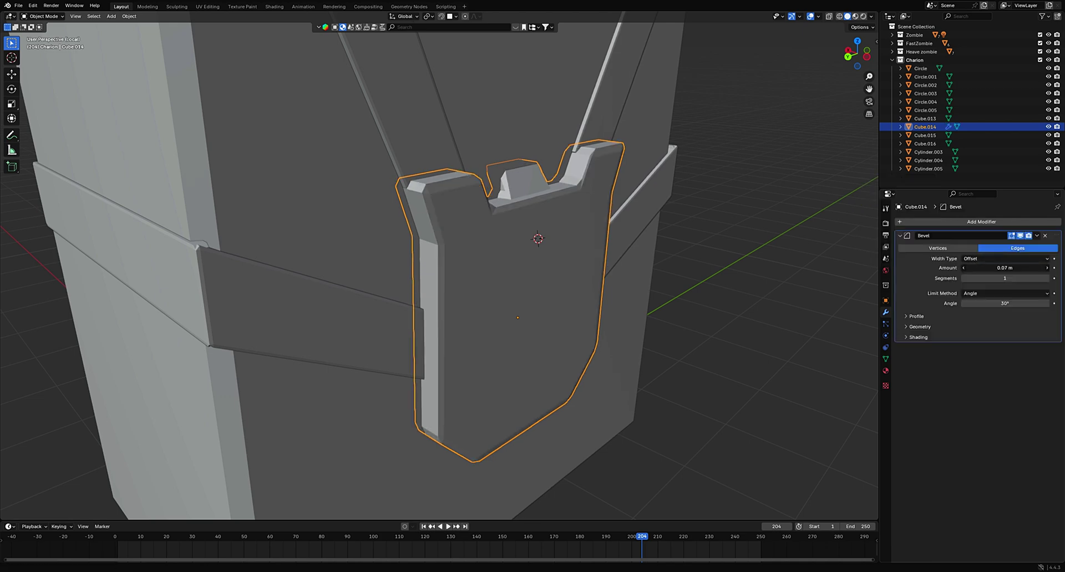
Step: Examine the beveled edges around the chest plate's notch and tab, checking the underlying mesh
{"action": "scroll", "coordinate": [536, 238], "scroll_direction": "up", "scroll_amount": 5}
{"action": "key", "text": "Tab"}
{"action": "middle_click_drag", "start_coordinate": [536, 238], "coordinate": [580, 260]}
{"action": "left_click", "coordinate": [659, 238]}
{"action": "mouse_move", "coordinate": [658, 239]}
{"action": "middle_mouse_down"}
{"action": "mouse_move", "coordinate": [676, 231]}
{"action": "mouse_move", "coordinate": [654, 238]}
{"action": "middle_mouse_up"}
{"action": "scroll", "coordinate": [699, 247], "scroll_direction": "down", "scroll_amount": 5}
{"action": "key", "text": "Tab"}
{"action": "middle_click_drag", "start_coordinate": [723, 253], "coordinate": [731, 242]}
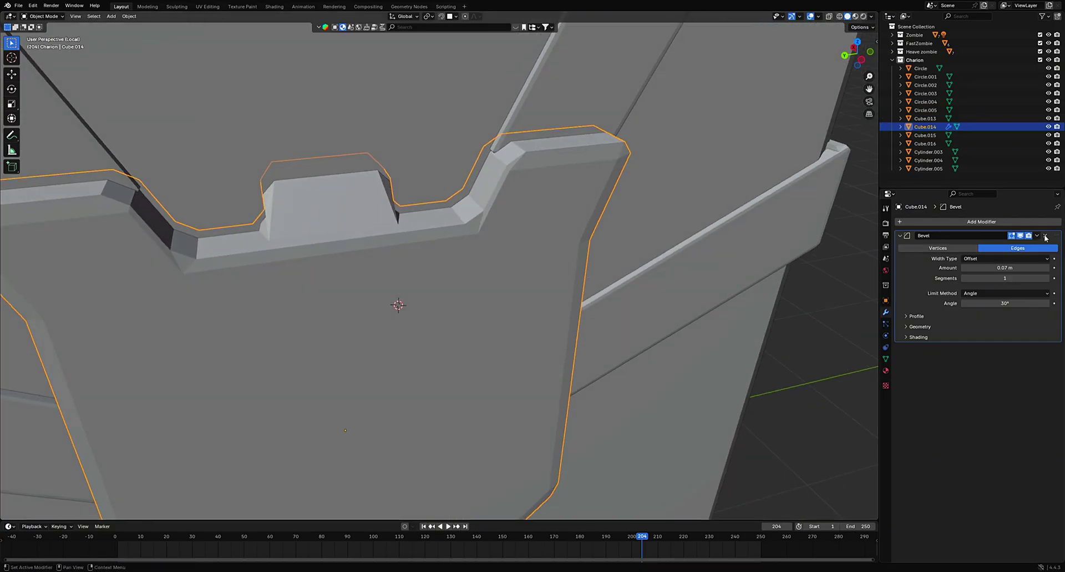
Step: Remove the Bevel modifier from the chest plate and try a manual bevel on one edge of its upper corner, undoing it
{"action": "left_click", "coordinate": [1046, 236]}
{"action": "scroll", "coordinate": [547, 222], "scroll_direction": "up", "scroll_amount": 5}
{"action": "key", "text": "Tab"}
{"action": "left_click", "coordinate": [546, 173]}
{"action": "key", "text": "ctrl+b"}
{"action": "key", "text": "ctrl+z"}
{"action": "key", "text": "ctrl+z"}
Step: Delete the diagonal edge in the chest plate's raised corner beside the notch and fill the opening with a single face
{"action": "scroll", "coordinate": [571, 177], "scroll_direction": "down", "scroll_amount": 5}
{"action": "key", "text": "x"}
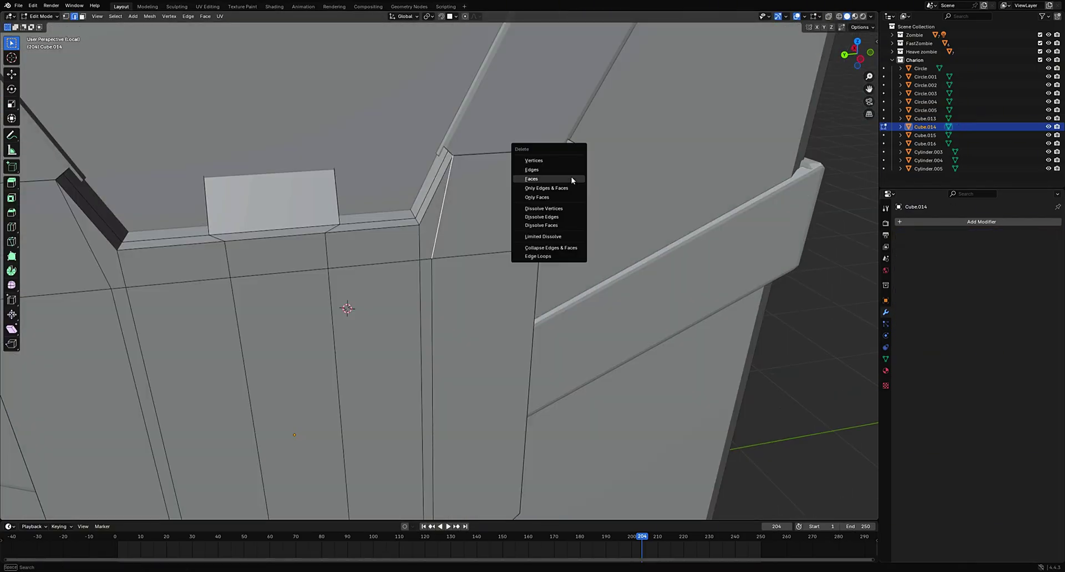
{"action": "left_click", "coordinate": [571, 170]}
{"action": "mouse_move", "coordinate": [549, 291]}
{"action": "middle_mouse_down"}
{"action": "mouse_move", "coordinate": [497, 205]}
{"action": "mouse_move", "coordinate": [545, 287]}
{"action": "middle_mouse_up"}
{"action": "scroll", "coordinate": [546, 287], "scroll_direction": "up", "scroll_amount": 2}
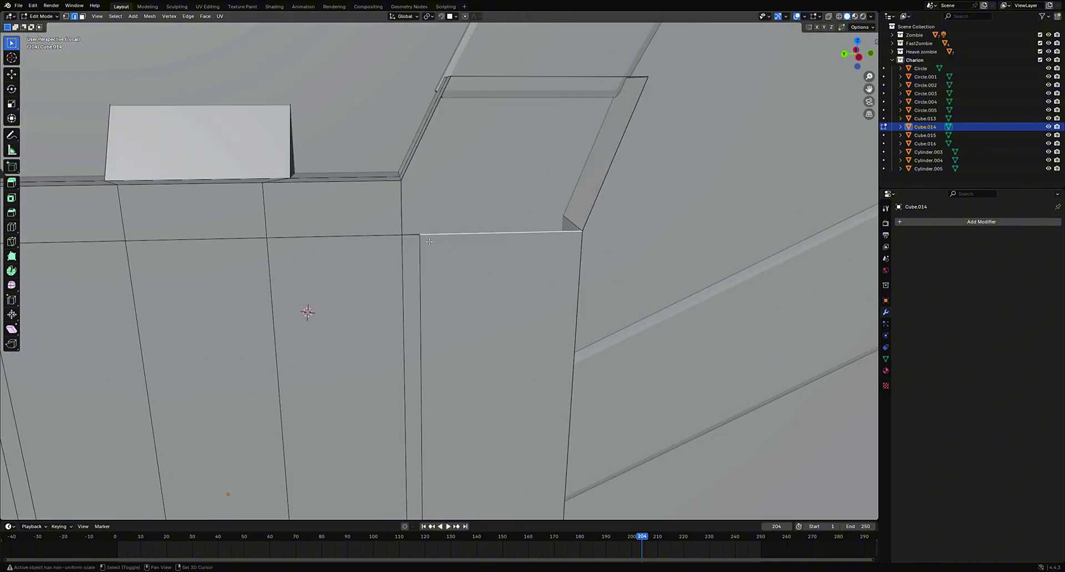
{"action": "middle_click_drag", "start_coordinate": [425, 161], "coordinate": [442, 174]}
{"action": "middle_click_drag", "start_coordinate": [442, 174], "coordinate": [584, 246], "text": "shift"}
{"action": "middle_click_drag", "start_coordinate": [711, 217], "coordinate": [620, 224], "text": "shift"}
{"action": "left_click", "coordinate": [648, 266], "text": "shift"}
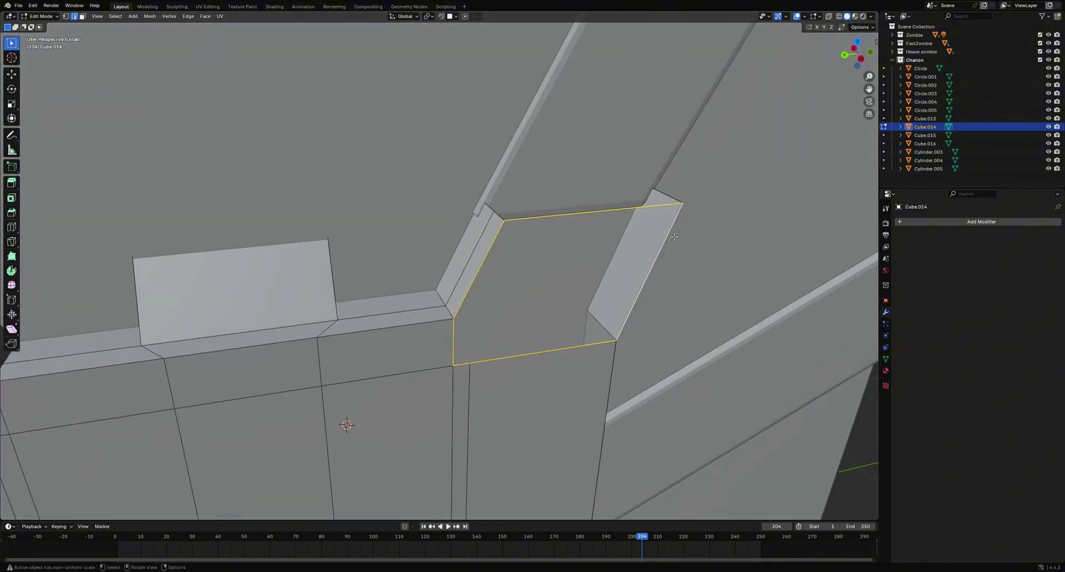
{"action": "key", "text": "f"}
Step: Try to bevel the sloped notch edge and the top edge of the chest plate's raised corner individually
{"action": "key", "text": "Tab"}
{"action": "scroll", "coordinate": [651, 259], "scroll_direction": "down", "scroll_amount": 4}
{"action": "scroll", "coordinate": [651, 259], "scroll_direction": "up", "scroll_amount": 4}
{"action": "key", "text": "Tab"}
{"action": "left_click", "coordinate": [487, 259]}
{"action": "key", "text": "ctrl+b"}
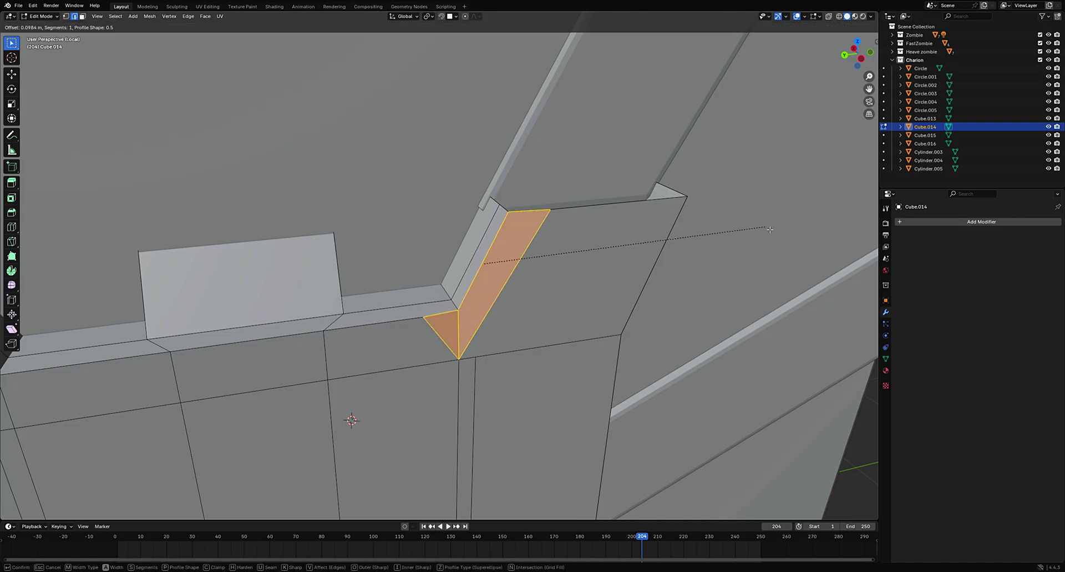
{"action": "right_click", "coordinate": [768, 228]}
{"action": "left_click", "coordinate": [596, 205]}
{"action": "key", "text": "ctrl+b"}
{"action": "right_click", "coordinate": [737, 174]}
Step: Try a Bevel modifier on the chest plate, inspect the notch corner, and remove the modifier
{"action": "left_click", "coordinate": [486, 260], "text": "shift"}
{"action": "scroll", "coordinate": [755, 190], "scroll_direction": "down", "scroll_amount": 5}
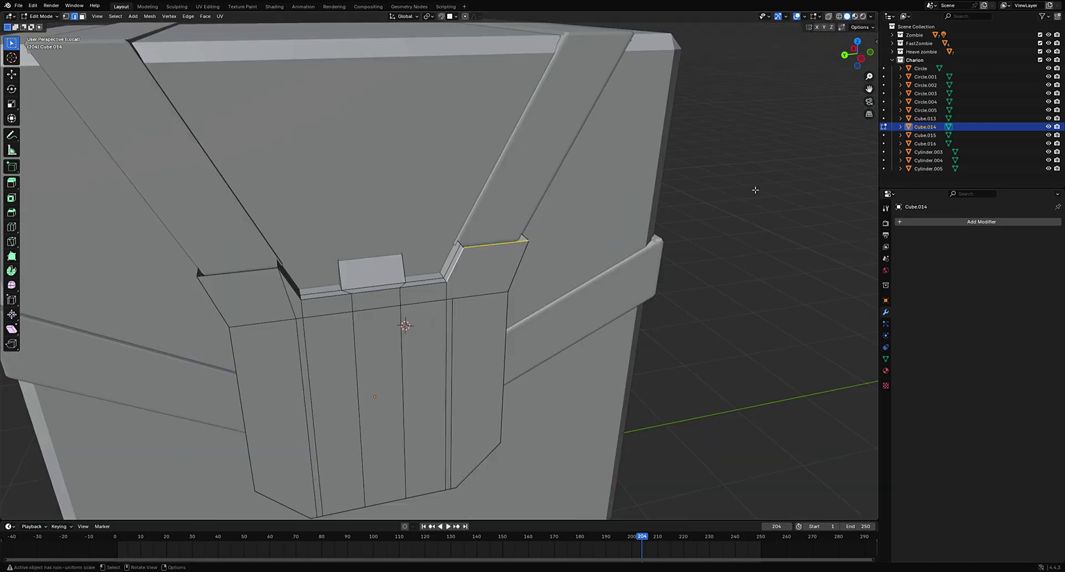
{"action": "key", "text": "Tab"}
{"action": "left_click", "coordinate": [954, 222]}
{"action": "mouse_move", "coordinate": [944, 223]}
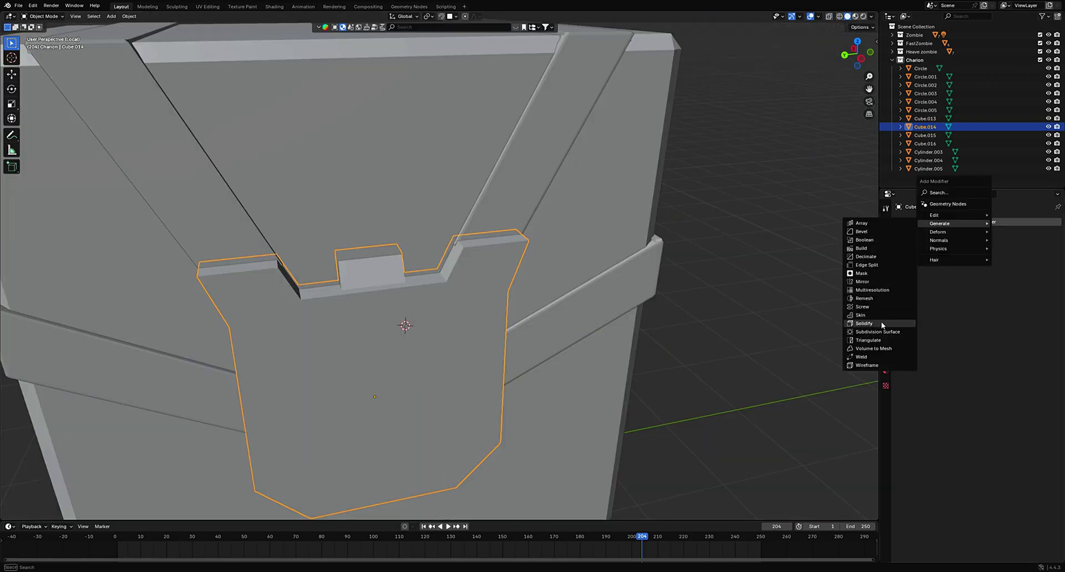
{"action": "left_click", "coordinate": [881, 232]}
{"action": "scroll", "coordinate": [688, 238], "scroll_direction": "down", "scroll_amount": 3}
{"action": "middle_click_drag", "start_coordinate": [690, 238], "coordinate": [674, 218]}
{"action": "scroll", "coordinate": [673, 218], "scroll_direction": "up", "scroll_amount": 7}
{"action": "scroll", "coordinate": [554, 326], "scroll_direction": "up", "scroll_amount": 2}
{"action": "left_click", "coordinate": [551, 328]}
{"action": "middle_click_drag", "start_coordinate": [564, 250], "coordinate": [562, 333], "text": "shift"}
{"action": "key", "text": "Tab"}
{"action": "left_click", "coordinate": [575, 385], "text": "shift"}
{"action": "key", "text": "Tab"}
{"action": "left_click", "coordinate": [1045, 235]}
Step: Try to move the notch's inner corner vertex along X, and try to bevel the edges meeting at that corner
{"action": "key", "text": "Tab"}
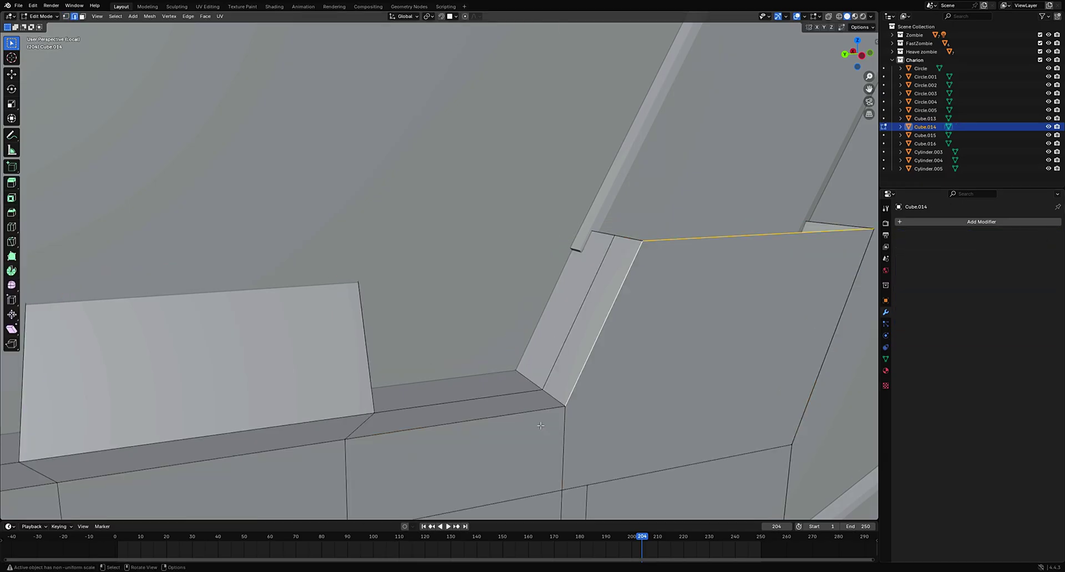
{"action": "key", "text": "1"}
{"action": "left_click", "coordinate": [566, 407]}
{"action": "key", "text": "g"}
{"action": "key", "text": "x"}
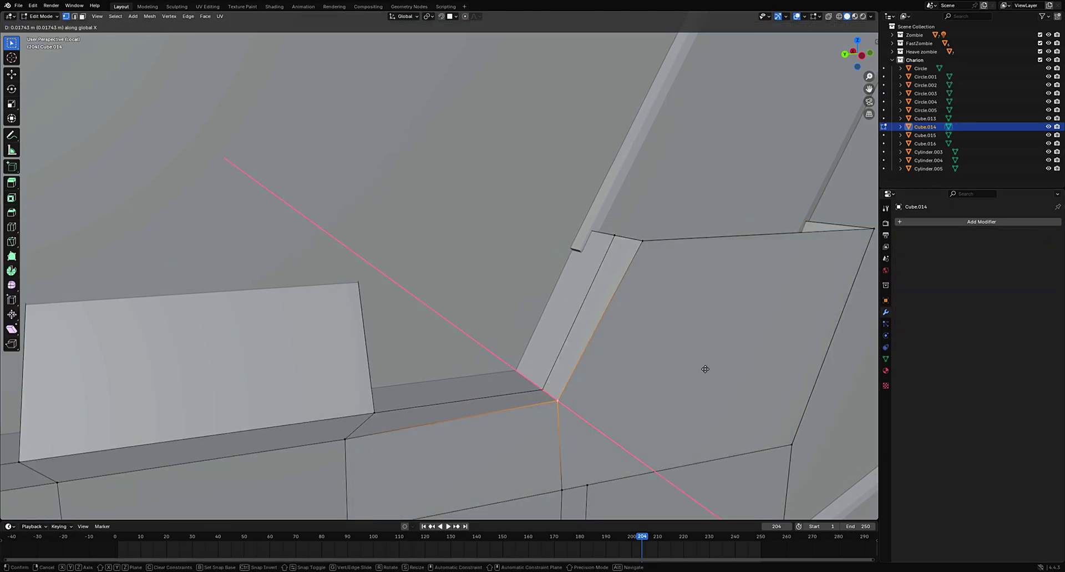
{"action": "right_click", "coordinate": [654, 369]}
{"action": "key", "text": "2"}
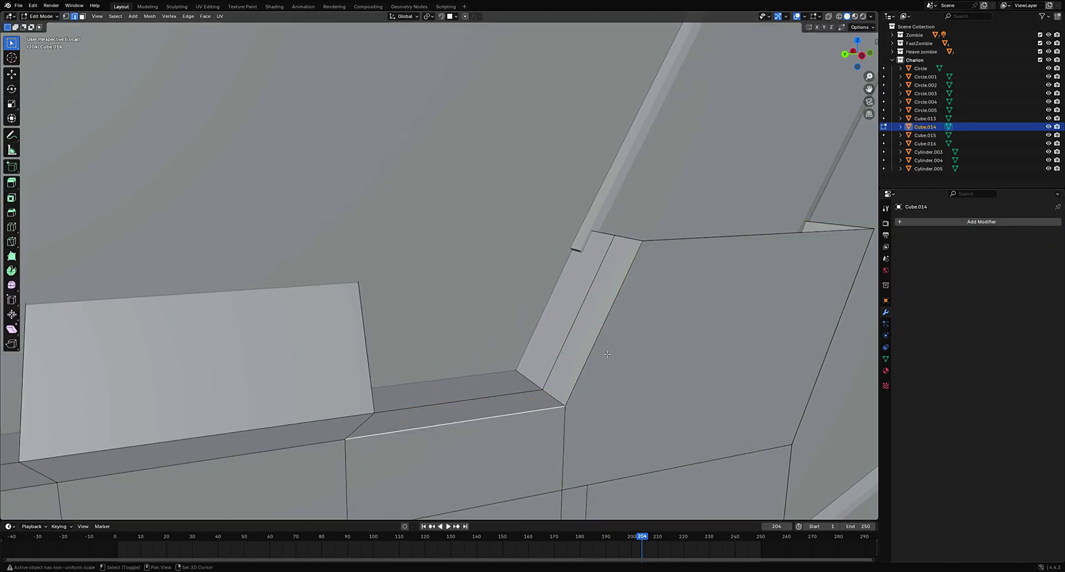
{"action": "key", "text": "ctrl+b"}
{"action": "right_click", "coordinate": [799, 305]}
Step: Select the chest plate's front outline edges, including the notch, sides and lower corners, and bevel them into one continuous chamfer
{"action": "middle_click_drag", "start_coordinate": [807, 302], "coordinate": [782, 233], "text": "shift"}
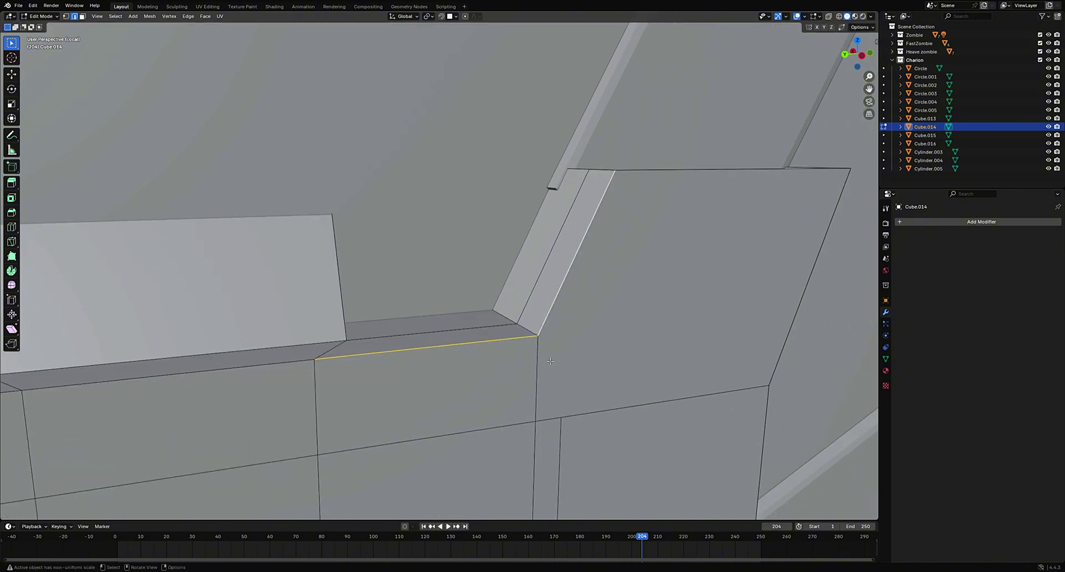
{"action": "left_click", "coordinate": [661, 171], "text": "shift"}
{"action": "middle_click_drag", "start_coordinate": [660, 222], "coordinate": [544, 261]}
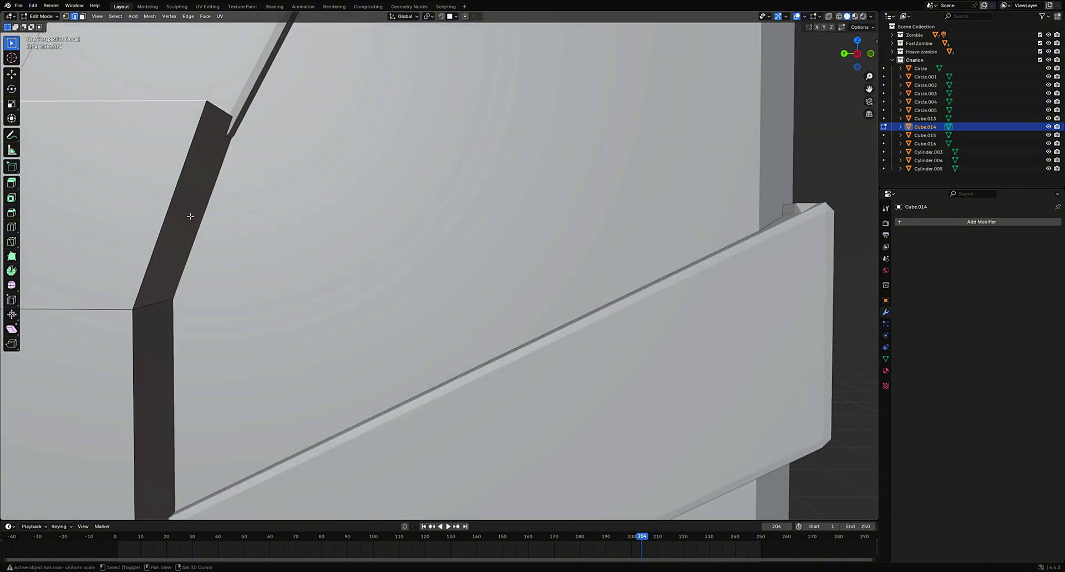
{"action": "left_click", "coordinate": [160, 262], "text": "shift"}
{"action": "middle_click_drag", "start_coordinate": [136, 488], "coordinate": [285, 246], "text": "shift"}
{"action": "scroll", "coordinate": [284, 246], "scroll_direction": "down", "scroll_amount": 6}
{"action": "key", "text": "ctrl+b"}
{"action": "right_click", "coordinate": [532, 230]}
{"action": "middle_click_drag", "start_coordinate": [477, 311], "coordinate": [556, 178], "text": "shift"}
{"action": "left_click", "coordinate": [427, 326], "text": "shift"}
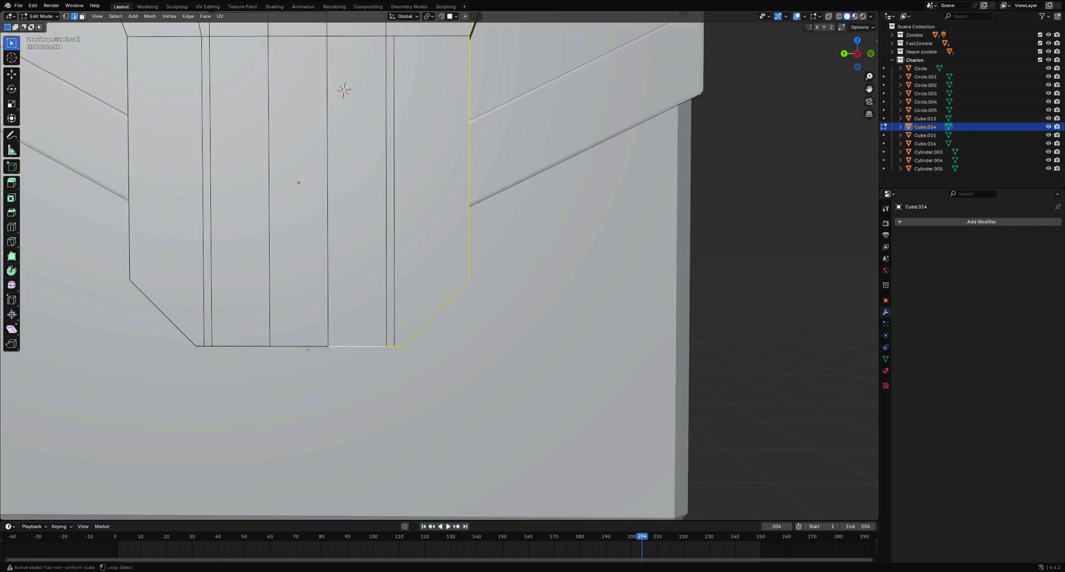
{"action": "middle_click_drag", "start_coordinate": [201, 282], "coordinate": [489, 346], "text": "shift"}
{"action": "left_click", "coordinate": [453, 375], "text": "alt+shift"}
{"action": "middle_click_drag", "start_coordinate": [426, 80], "coordinate": [458, 289], "text": "shift"}
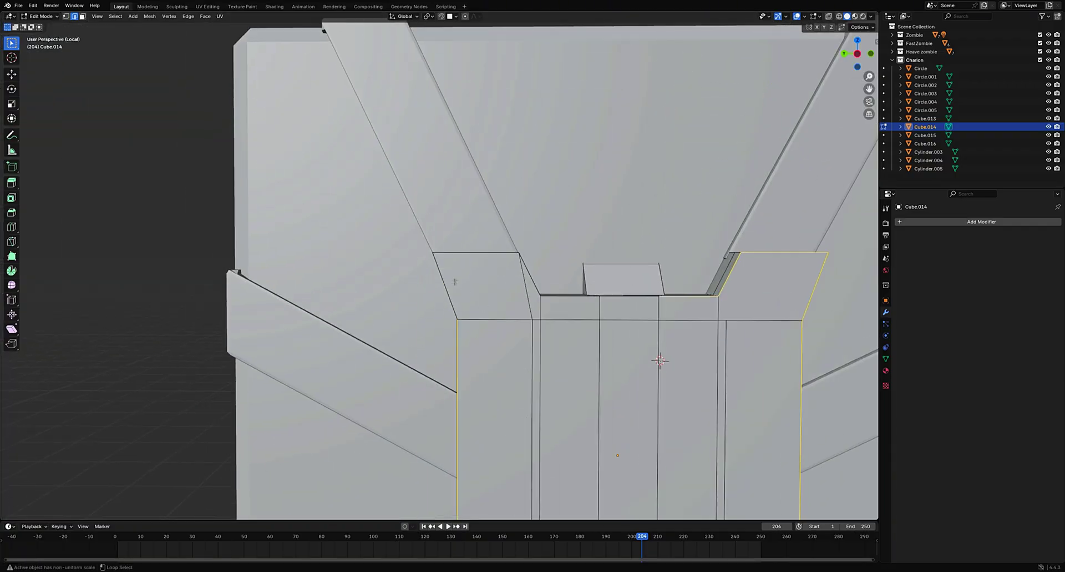
{"action": "middle_click_drag", "start_coordinate": [647, 305], "coordinate": [666, 260]}
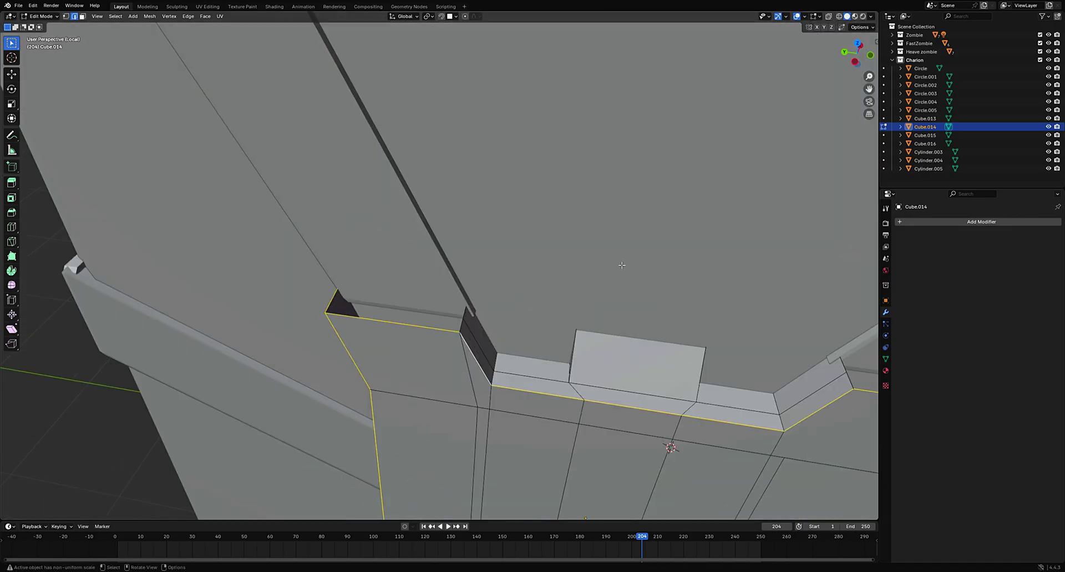
{"action": "key", "text": "ctrl+b"}
{"action": "left_click", "coordinate": [728, 221]}
{"action": "middle_click_drag", "start_coordinate": [728, 221], "coordinate": [558, 269]}
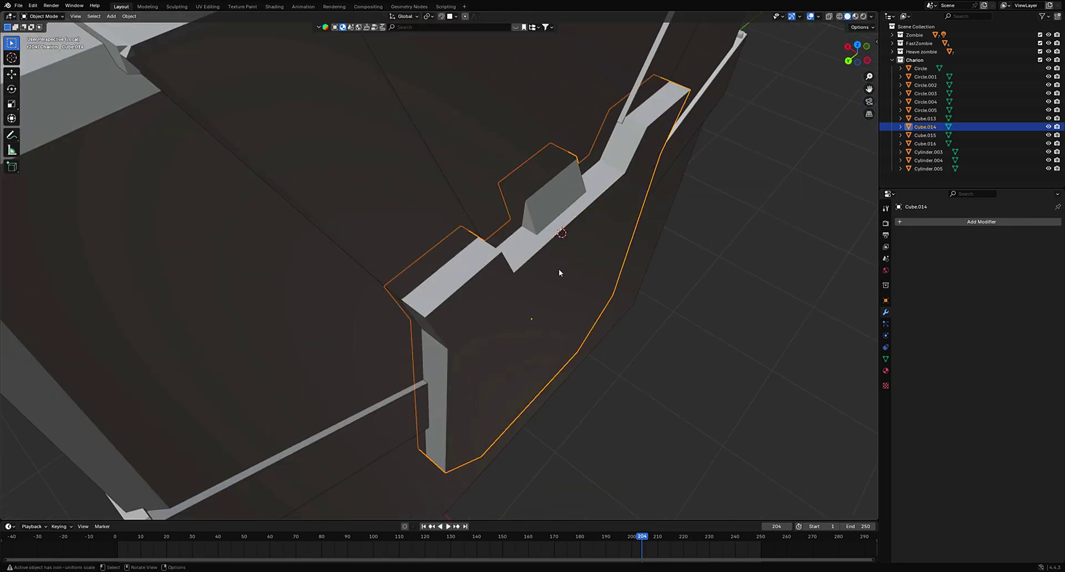
Step: Examine the chest plate's outline chamfer in wireframe and solid display, looking closely at the notch and tab
{"action": "key", "text": "shift+z"}
{"action": "key", "text": "shift+z"}
{"action": "mouse_move", "coordinate": [722, 270]}
{"action": "middle_mouse_down", "text": "shift"}
{"action": "mouse_move", "coordinate": [695, 270]}
{"action": "mouse_move", "coordinate": [692, 243]}
{"action": "mouse_move", "coordinate": [656, 219]}
{"action": "mouse_move", "coordinate": [706, 257]}
{"action": "middle_mouse_up", "text": "shift"}
{"action": "left_click", "coordinate": [717, 263]}
{"action": "key", "text": "Tab"}
{"action": "key", "text": "slash"}
{"action": "left_click", "coordinate": [696, 216]}
{"action": "scroll", "coordinate": [510, 271], "scroll_direction": "up", "scroll_amount": 4}
{"action": "left_click", "coordinate": [494, 205]}
{"action": "left_click", "coordinate": [491, 220]}
{"action": "key", "text": "Tab"}
{"action": "middle_click_drag", "start_coordinate": [492, 220], "coordinate": [526, 225]}
{"action": "scroll", "coordinate": [484, 221], "scroll_direction": "up", "scroll_amount": 5}
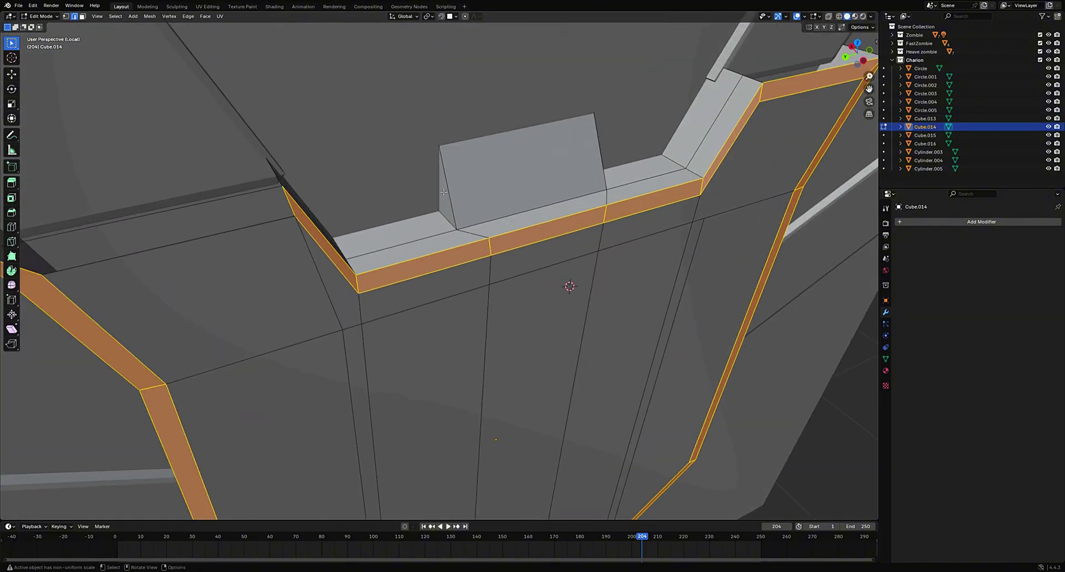
Step: Bevel the side and base edges of the chest plate's raised tab with a narrow chamfer, and leave mesh editing
{"action": "left_click", "coordinate": [444, 192]}
{"action": "middle_click_drag", "start_coordinate": [444, 192], "coordinate": [406, 259], "text": "shift"}
{"action": "left_click", "coordinate": [466, 286], "text": "shift"}
{"action": "middle_click_drag", "start_coordinate": [466, 286], "coordinate": [425, 285]}
{"action": "scroll", "coordinate": [466, 250], "scroll_direction": "up", "scroll_amount": 3}
{"action": "left_click", "coordinate": [499, 223], "text": "shift"}
{"action": "key", "text": "ctrl+b"}
{"action": "left_click", "coordinate": [603, 222]}
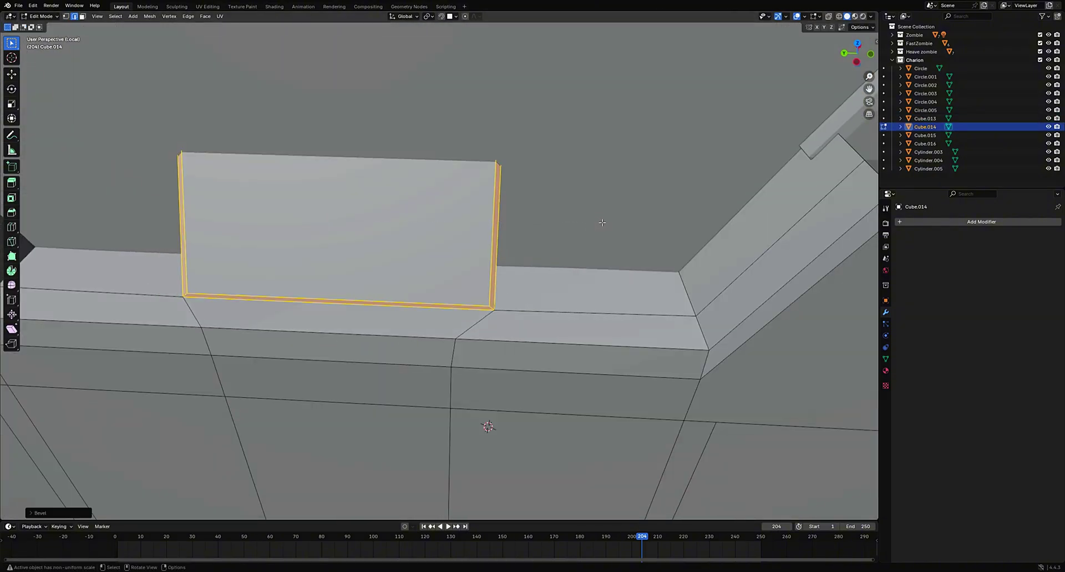
{"action": "key", "text": "Tab"}
Step: Examine the chest plate and straps from the front, and the strap ends on the opposite side of the body
{"action": "scroll", "coordinate": [606, 219], "scroll_direction": "down", "scroll_amount": 7}
{"action": "scroll", "coordinate": [598, 244], "scroll_direction": "up", "scroll_amount": 4}
{"action": "middle_click_drag", "start_coordinate": [596, 250], "coordinate": [627, 244]}
{"action": "scroll", "coordinate": [632, 243], "scroll_direction": "down", "scroll_amount": 5}
{"action": "left_click", "coordinate": [794, 238]}
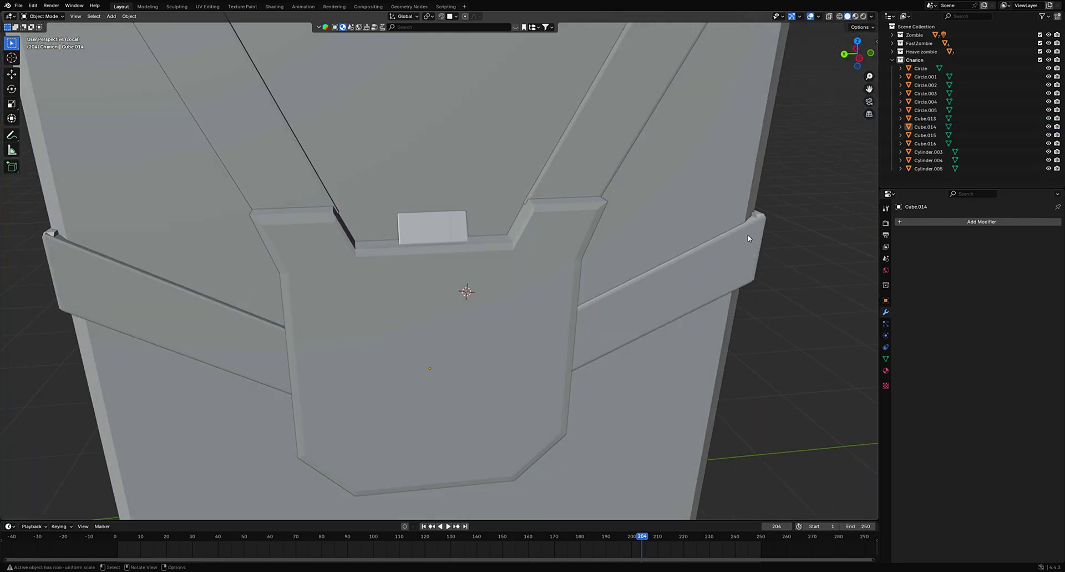
{"action": "scroll", "coordinate": [748, 239], "scroll_direction": "down", "scroll_amount": 3}
{"action": "middle_click_drag", "start_coordinate": [656, 197], "coordinate": [592, 217]}
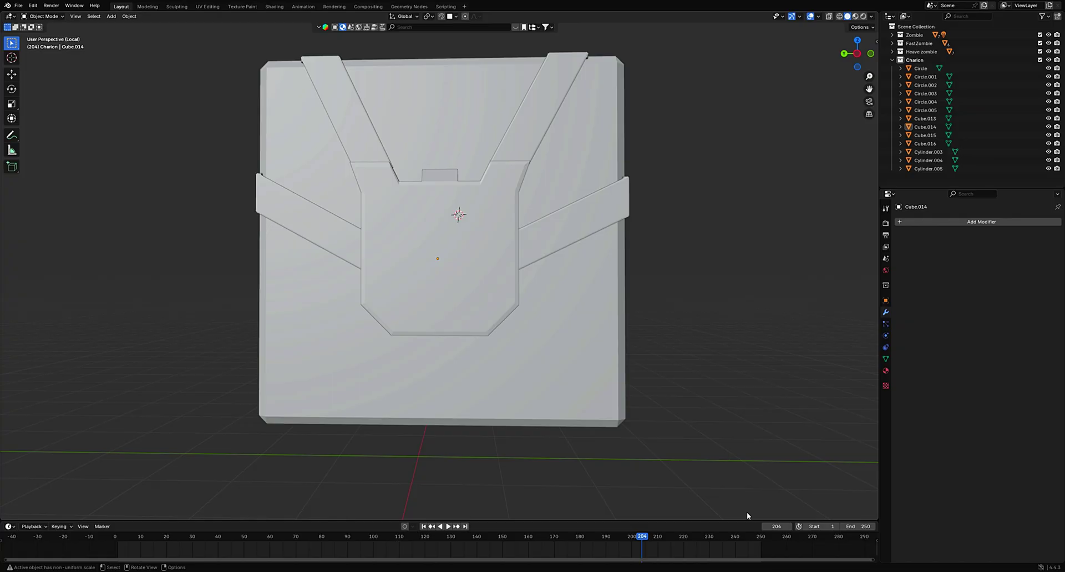
{"action": "mouse_move", "coordinate": [547, 412]}
{"action": "middle_mouse_down"}
{"action": "mouse_move", "coordinate": [572, 414]}
{"action": "mouse_move", "coordinate": [547, 413]}
{"action": "middle_mouse_up"}
{"action": "scroll", "coordinate": [721, 321], "scroll_direction": "down", "scroll_amount": 3}
{"action": "middle_click_drag", "start_coordinate": [777, 325], "coordinate": [589, 328]}
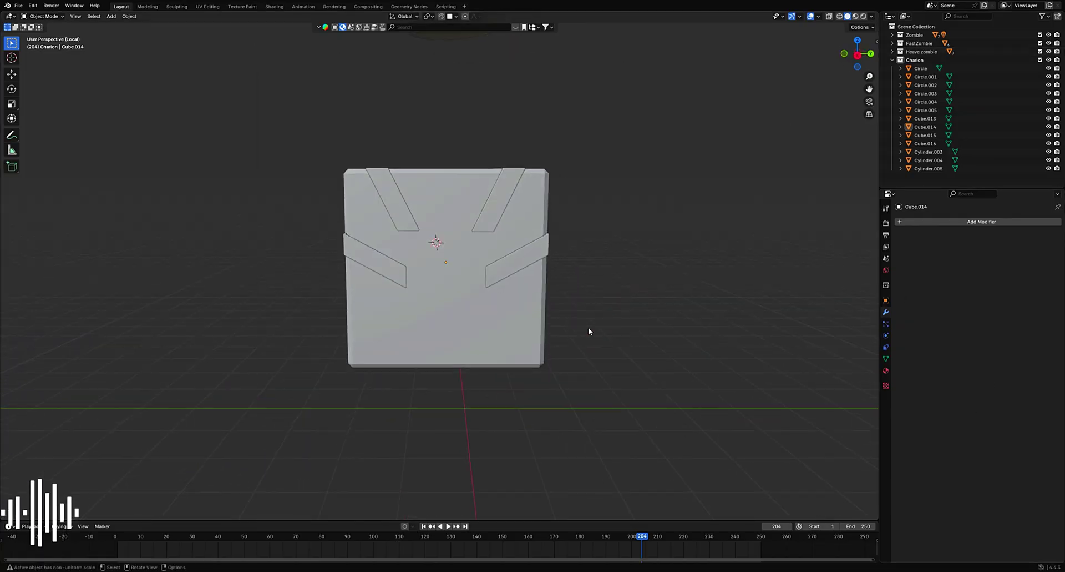
Step: Add a cube, move it about 1.98 m along X away from the body, and flatten it along X into a thin slab
{"action": "scroll", "coordinate": [457, 267], "scroll_direction": "up", "scroll_amount": 3}
{"action": "key", "text": "shift+a"}
{"action": "mouse_move", "coordinate": [438, 261]}
{"action": "left_click", "coordinate": [516, 276]}
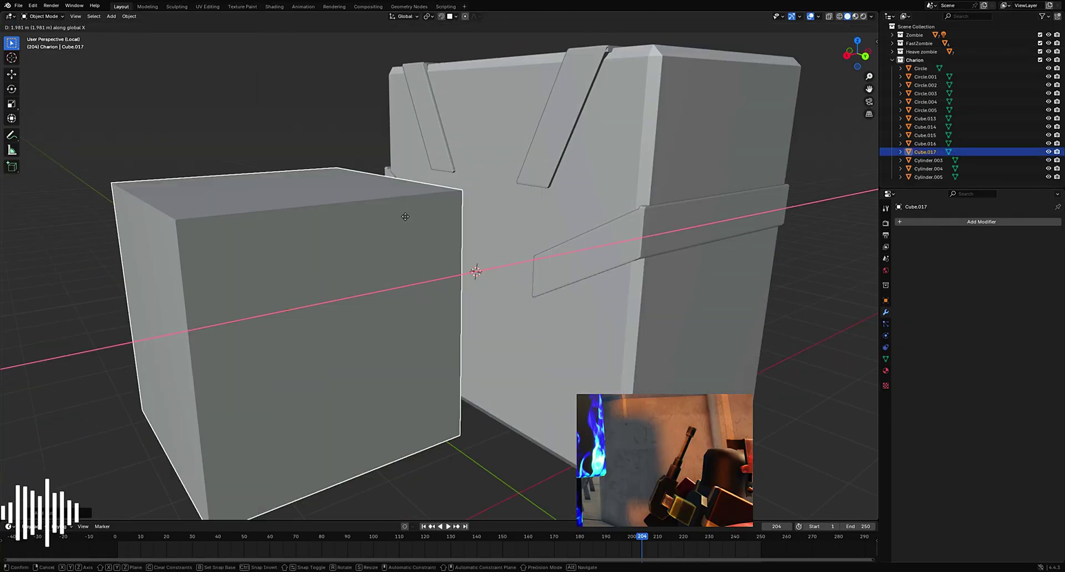
{"action": "left_click", "coordinate": [405, 216]}
{"action": "key", "text": "s"}
{"action": "key", "text": "x"}
{"action": "left_click", "coordinate": [312, 253]}
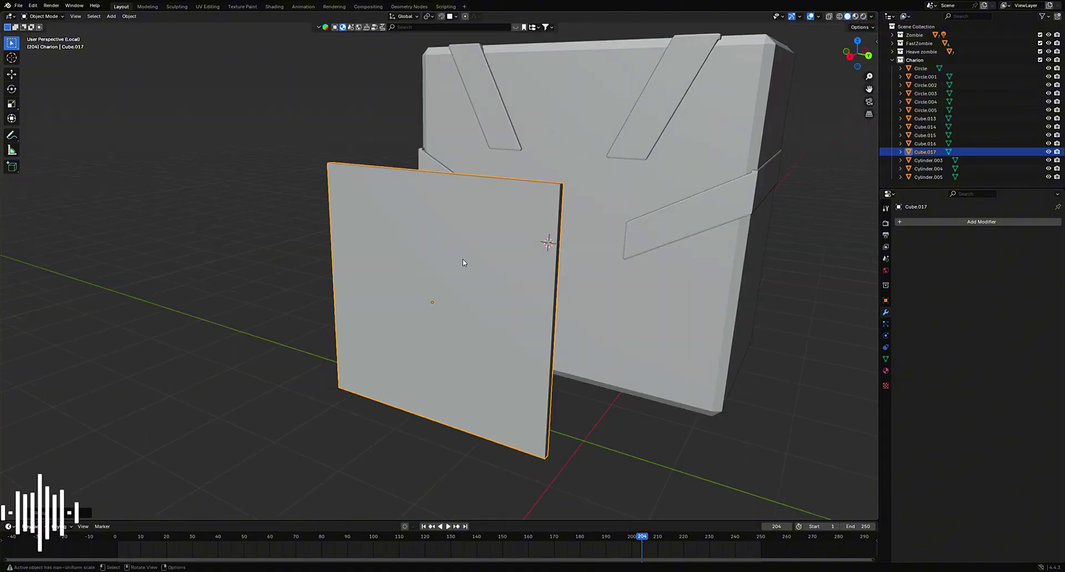
Step: Bevel the slab's four short corner edges and adjust its thickness along X
{"action": "middle_click_drag", "start_coordinate": [464, 263], "coordinate": [554, 199]}
{"action": "key", "text": "Tab"}
{"action": "key", "text": "2"}
{"action": "left_click", "coordinate": [465, 313]}
{"action": "middle_click_drag", "start_coordinate": [465, 313], "coordinate": [571, 304]}
{"action": "left_click", "coordinate": [461, 262], "text": "shift"}
{"action": "middle_click_drag", "start_coordinate": [596, 253], "coordinate": [683, 311]}
{"action": "left_click", "coordinate": [476, 180], "text": "shift"}
{"action": "key", "text": "s"}
{"action": "key", "text": "x"}
{"action": "left_click", "coordinate": [720, 209]}
Step: Move the vertices along one side of the slab along Y to change its width, and leave mesh editing
{"action": "key", "text": "Tab"}
{"action": "key", "text": "Tab"}
{"action": "key", "text": "a"}
{"action": "key", "text": "1"}
{"action": "left_click_drag", "start_coordinate": [355, 291], "coordinate": [455, 383]}
{"action": "key", "text": "g"}
{"action": "middle_click_drag", "start_coordinate": [511, 333], "coordinate": [433, 228]}
{"action": "key", "text": "y"}
{"action": "left_click", "coordinate": [493, 273]}
{"action": "key", "text": "Tab"}
Step: Rotate the slab 90° about the Y axis so that it lies flat
{"action": "scroll", "coordinate": [524, 254], "scroll_direction": "up", "scroll_amount": 1}
{"action": "key", "text": "r"}
{"action": "key", "text": "y"}
{"action": "key", "text": "9"}
{"action": "key", "text": "0"}
{"action": "key", "text": "Return"}
Step: Place the 3D cursor on the slab's upper face, add a cube there, and raise it along Z above the slab
{"action": "middle_click_drag", "start_coordinate": [360, 245], "coordinate": [344, 290]}
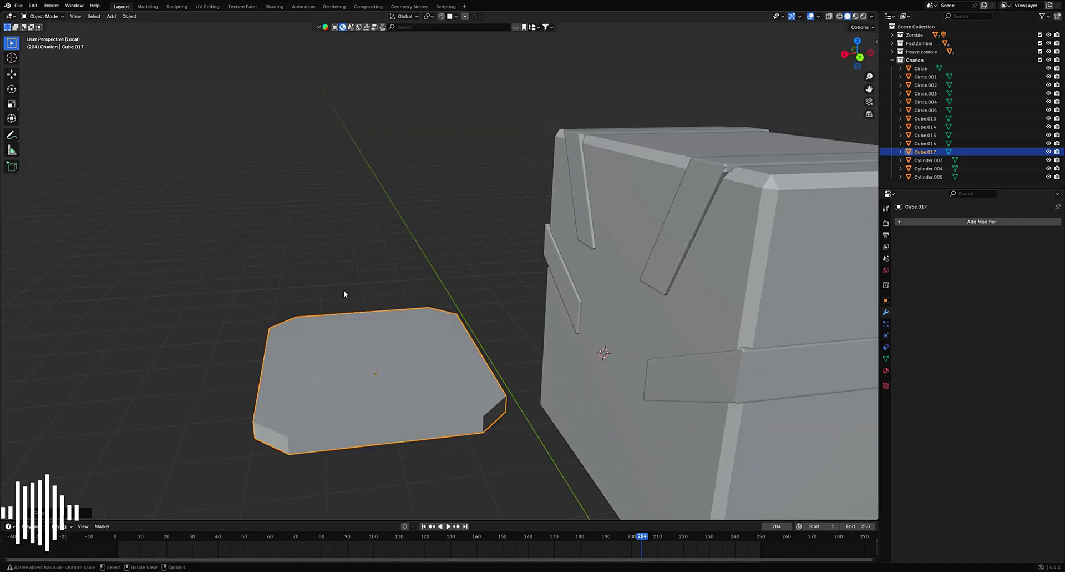
{"action": "right_click", "coordinate": [382, 355], "text": "shift"}
{"action": "key", "text": "shift+a"}
{"action": "left_click", "coordinate": [430, 364]}
{"action": "middle_click_drag", "start_coordinate": [436, 372], "coordinate": [475, 332]}
{"action": "key", "text": "g"}
{"action": "key", "text": "z"}
{"action": "left_click", "coordinate": [468, 228]}
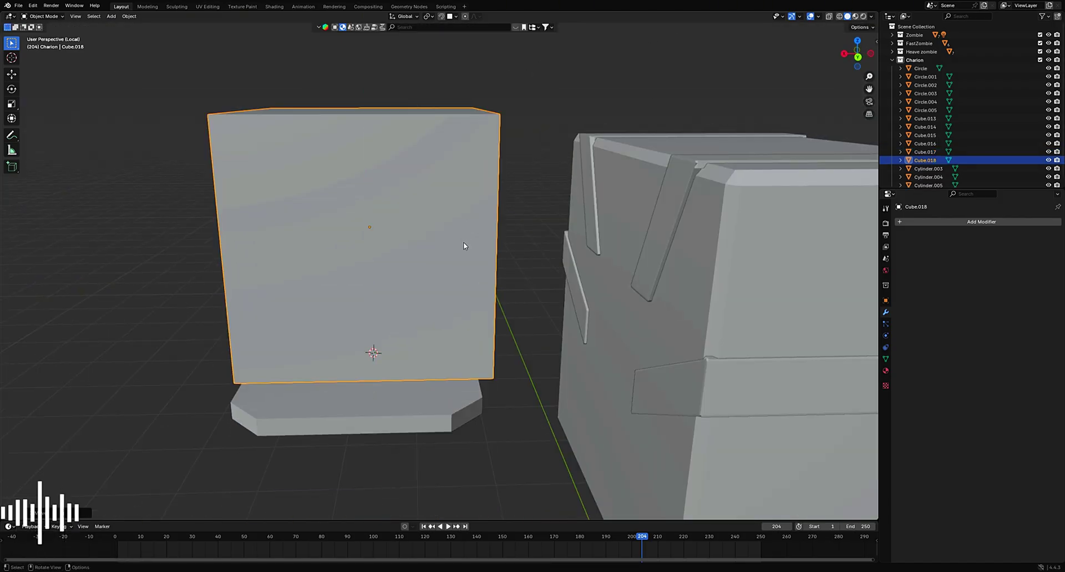
Step: Scale down the new cube, lower it along Z onto the slab, and move it toward one end of the slab
{"action": "middle_click_drag", "start_coordinate": [464, 242], "coordinate": [577, 267]}
{"action": "key", "text": "s"}
{"action": "left_click", "coordinate": [537, 227]}
{"action": "key", "text": "g"}
{"action": "key", "text": "z"}
{"action": "left_click", "coordinate": [531, 282]}
{"action": "key", "text": "s"}
{"action": "left_click", "coordinate": [660, 189]}
{"action": "left_click", "coordinate": [859, 42]}
{"action": "key", "text": "g"}
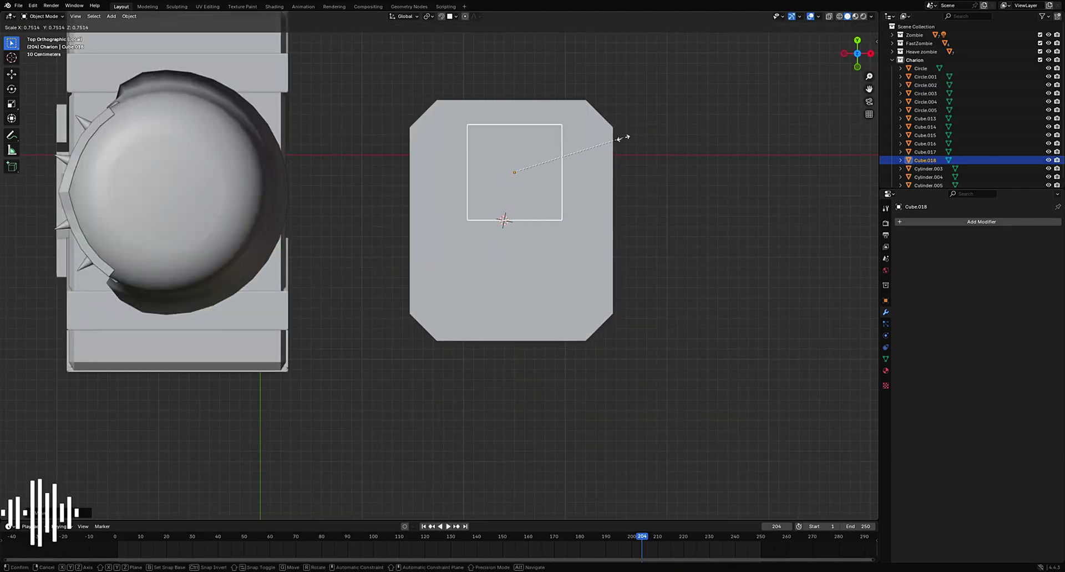
{"action": "middle_click_drag", "start_coordinate": [621, 239], "coordinate": [524, 161]}
Step: Bevel the upper outer edge of the cube on the slab into a wide chamfer and leave mesh editing
{"action": "key", "text": "Tab"}
{"action": "left_click", "coordinate": [574, 297]}
{"action": "key", "text": "ctrl+b"}
{"action": "left_click", "coordinate": [777, 249]}
{"action": "key", "text": "Tab"}
{"action": "middle_click_drag", "start_coordinate": [738, 288], "coordinate": [622, 209]}
{"action": "scroll", "coordinate": [523, 261], "scroll_direction": "up", "scroll_amount": 4}
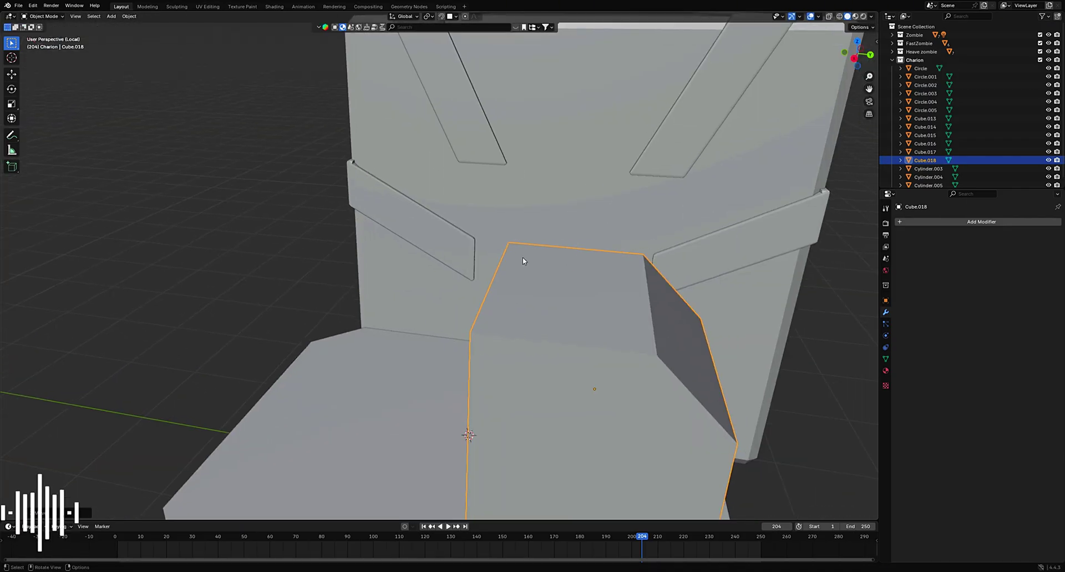
Step: Add a small cube on top of the chamfered block, scale it down, and bevel one of its upper edges
{"action": "key", "text": "shift+a"}
{"action": "left_click", "coordinate": [589, 277]}
{"action": "key", "text": "s"}
{"action": "left_click", "coordinate": [503, 233]}
{"action": "key", "text": "Tab"}
{"action": "key", "text": "ctrl+b"}
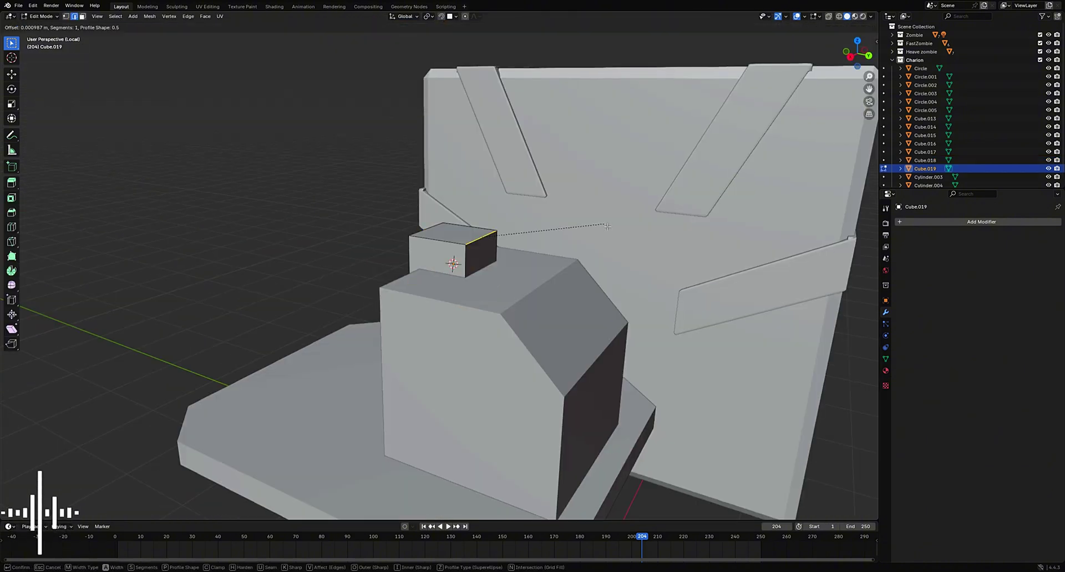
{"action": "left_click", "coordinate": [610, 224]}
{"action": "key", "text": "Tab"}
Step: Shift the small cube along Y to the chamfered block's edge and move its lower face along Z
{"action": "key", "text": "g"}
{"action": "key", "text": "y"}
{"action": "left_click", "coordinate": [609, 229]}
{"action": "middle_click_drag", "start_coordinate": [608, 229], "coordinate": [655, 205]}
{"action": "key", "text": "Tab"}
{"action": "key", "text": "g"}
{"action": "key", "text": "z"}
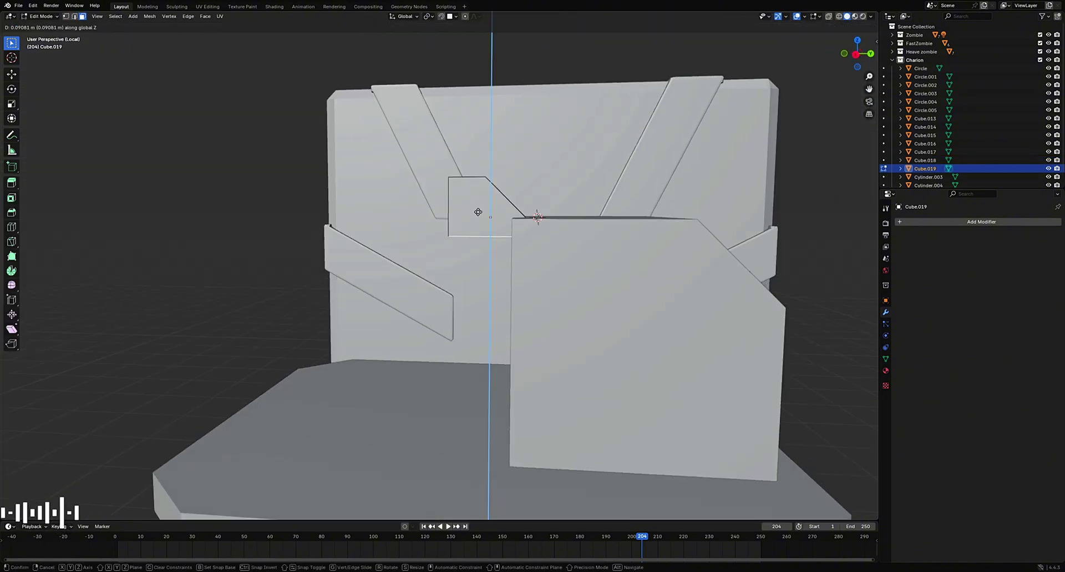
{"action": "left_click", "coordinate": [527, 222]}
{"action": "key", "text": "Tab"}
Step: Add another cube beside the chamfered block, position it along Y, and scale it along X and Y
{"action": "middle_click_drag", "start_coordinate": [504, 251], "coordinate": [499, 291]}
{"action": "key", "text": "shift+a"}
{"action": "left_click", "coordinate": [424, 405]}
{"action": "key", "text": "g"}
{"action": "key", "text": "y"}
{"action": "middle_click_drag", "start_coordinate": [472, 389], "coordinate": [522, 377]}
{"action": "left_click", "coordinate": [400, 366]}
{"action": "key", "text": "s"}
{"action": "key", "text": "x"}
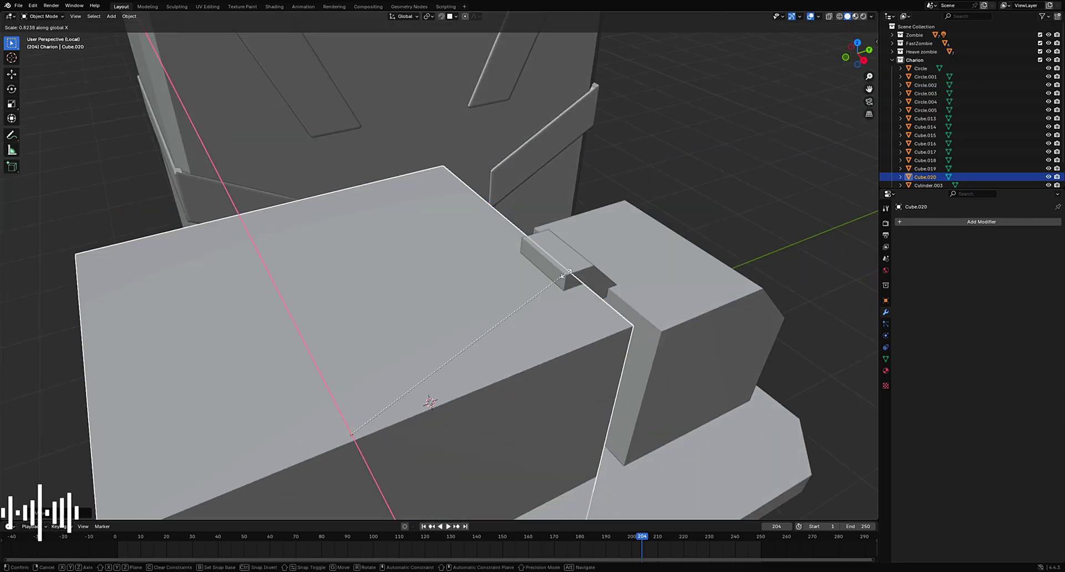
{"action": "key", "text": "s"}
{"action": "key", "text": "y"}
{"action": "middle_click_drag", "start_coordinate": [593, 311], "coordinate": [512, 306]}
Step: Stretch the second block along X so that it becomes longer than the first one
{"action": "key", "text": "Tab"}
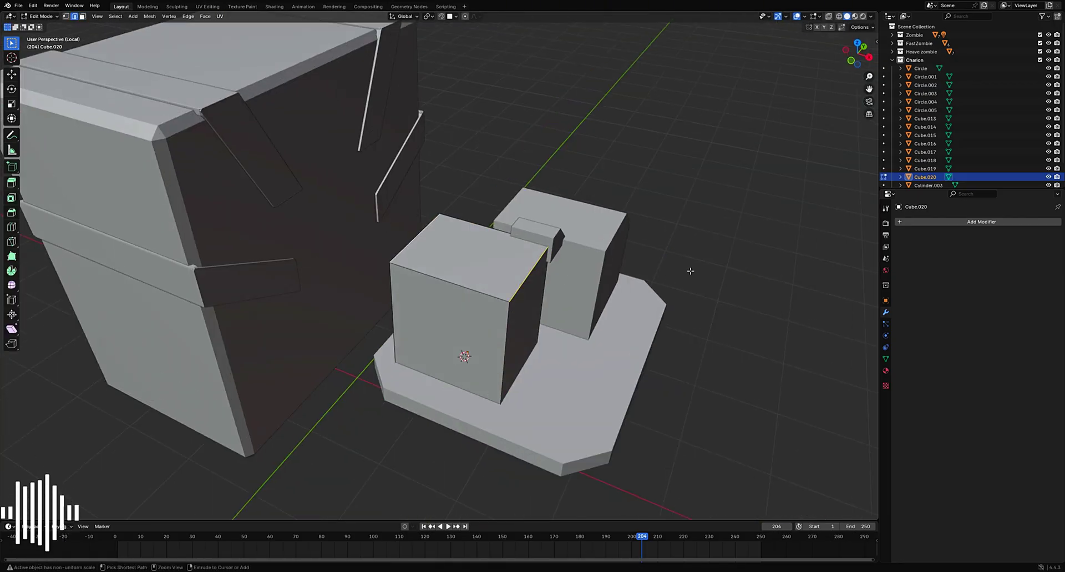
{"action": "key", "text": "Tab"}
{"action": "middle_click_drag", "start_coordinate": [691, 271], "coordinate": [710, 255]}
{"action": "key", "text": "s"}
{"action": "key", "text": "x"}
{"action": "left_click", "coordinate": [802, 275]}
Step: Bevel the upper and lower end edges of the long block
{"action": "key", "text": "Tab"}
{"action": "key", "text": "ctrl+b"}
{"action": "left_click", "coordinate": [708, 217]}
{"action": "key", "text": "Tab"}
{"action": "middle_click_drag", "start_coordinate": [709, 217], "coordinate": [705, 210]}
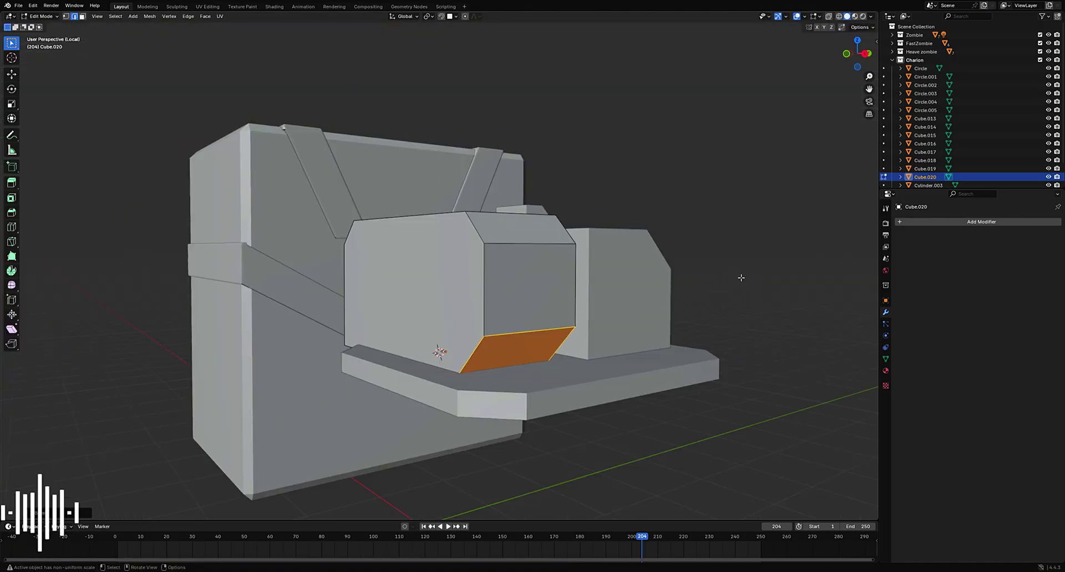
{"action": "middle_click_drag", "start_coordinate": [741, 278], "coordinate": [599, 266]}
{"action": "left_click", "coordinate": [596, 413]}
{"action": "key", "text": "ctrl+b"}
{"action": "left_click", "coordinate": [782, 356]}
Step: Extrude the long block's front end face along X to form a protruding nose above the lower chamfer
{"action": "key", "text": "3"}
{"action": "left_click", "coordinate": [602, 289], "text": "shift"}
{"action": "left_click", "coordinate": [574, 217], "text": "shift"}
{"action": "middle_click_drag", "start_coordinate": [574, 217], "coordinate": [588, 153]}
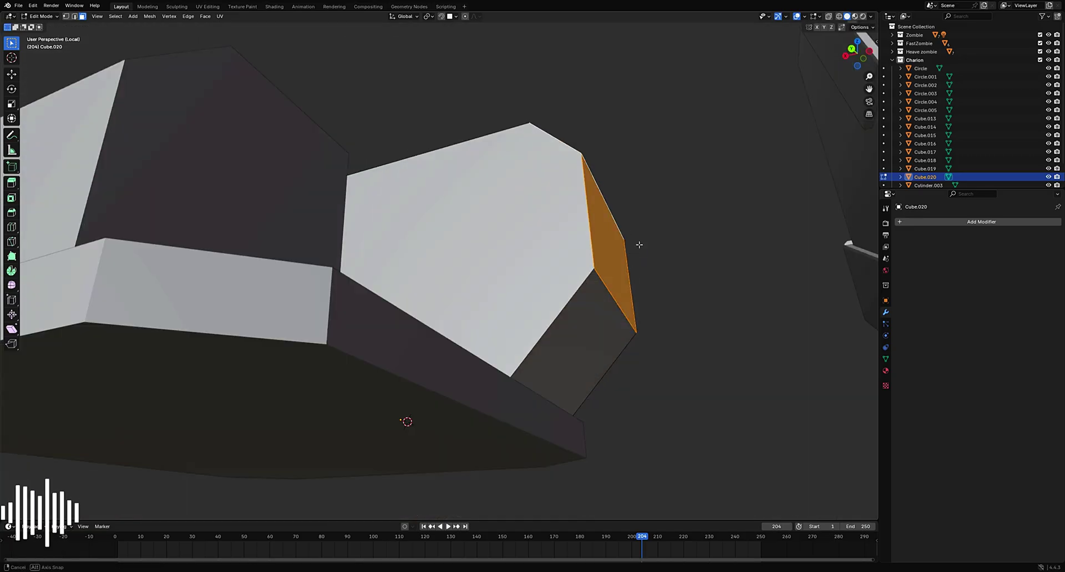
{"action": "left_click", "coordinate": [614, 247]}
{"action": "mouse_move", "coordinate": [615, 234]}
{"action": "middle_mouse_down"}
{"action": "mouse_move", "coordinate": [618, 257]}
{"action": "mouse_move", "coordinate": [630, 231]}
{"action": "middle_mouse_up"}
{"action": "key", "text": "e"}
{"action": "key", "text": "y"}
{"action": "key", "text": "x"}
{"action": "left_click", "coordinate": [679, 200]}
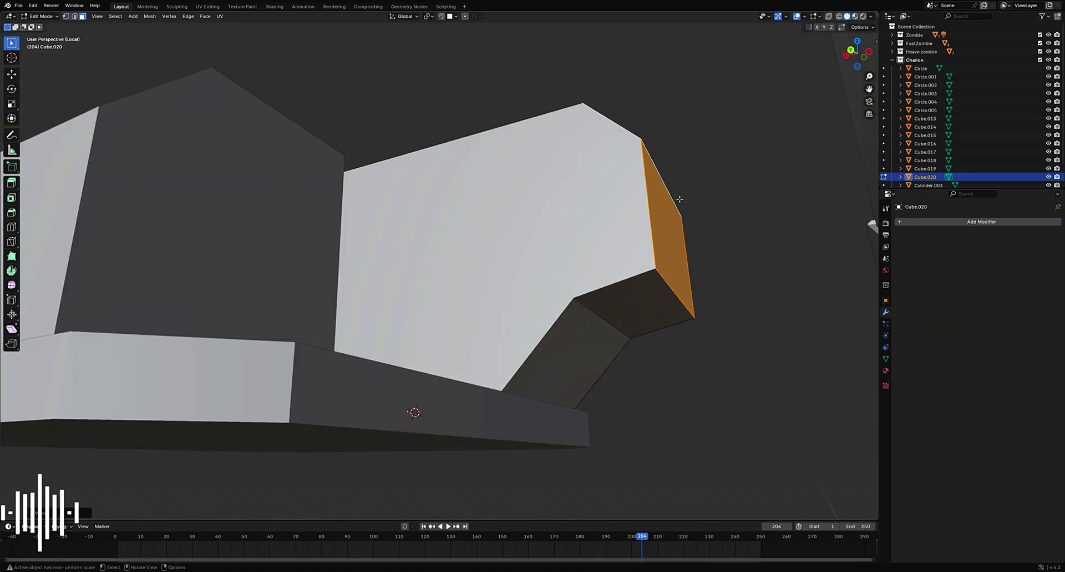
Step: Leave mesh editing, isolate the selected parts in local view, and add a circle near the long block's front end
{"action": "key", "text": "Tab"}
{"action": "scroll", "coordinate": [678, 198], "scroll_direction": "down", "scroll_amount": 5}
{"action": "middle_click_drag", "start_coordinate": [678, 199], "coordinate": [670, 270]}
{"action": "left_click_drag", "start_coordinate": [555, 194], "coordinate": [311, 366]}
{"action": "key", "text": "slash"}
{"action": "key", "text": "slash"}
{"action": "middle_click_drag", "start_coordinate": [596, 335], "coordinate": [603, 298]}
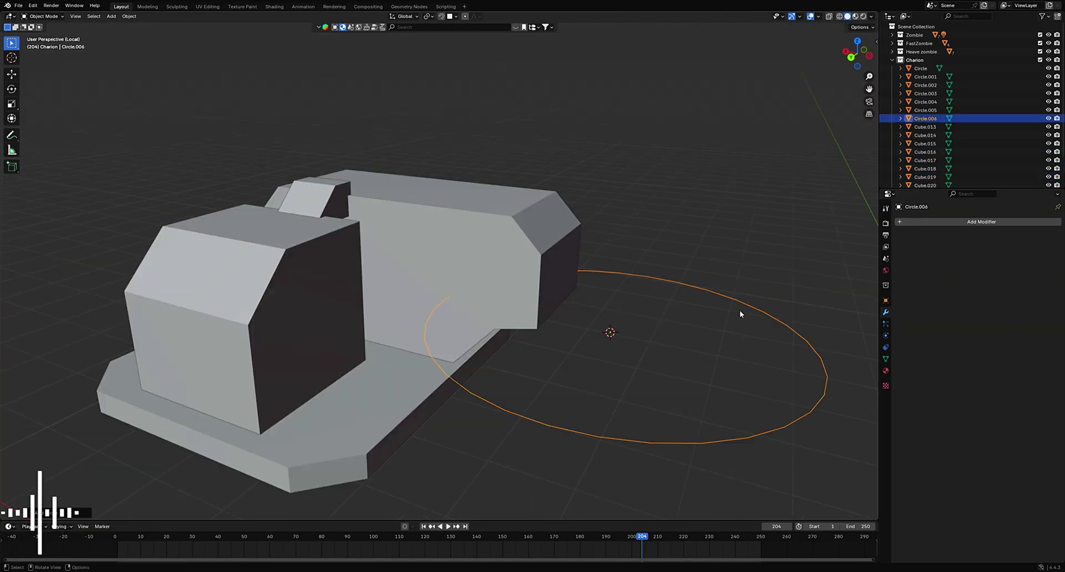
Step: Scale the circle down and move it along X to the chamfer at the long block's front
{"action": "left_click", "coordinate": [672, 319]}
{"action": "key", "text": "s"}
{"action": "left_click", "coordinate": [636, 239]}
{"action": "key", "text": "shift+z"}
{"action": "middle_click_drag", "start_coordinate": [616, 244], "coordinate": [607, 315]}
{"action": "key", "text": "shift+z"}
{"action": "key", "text": "g"}
{"action": "key", "text": "x"}
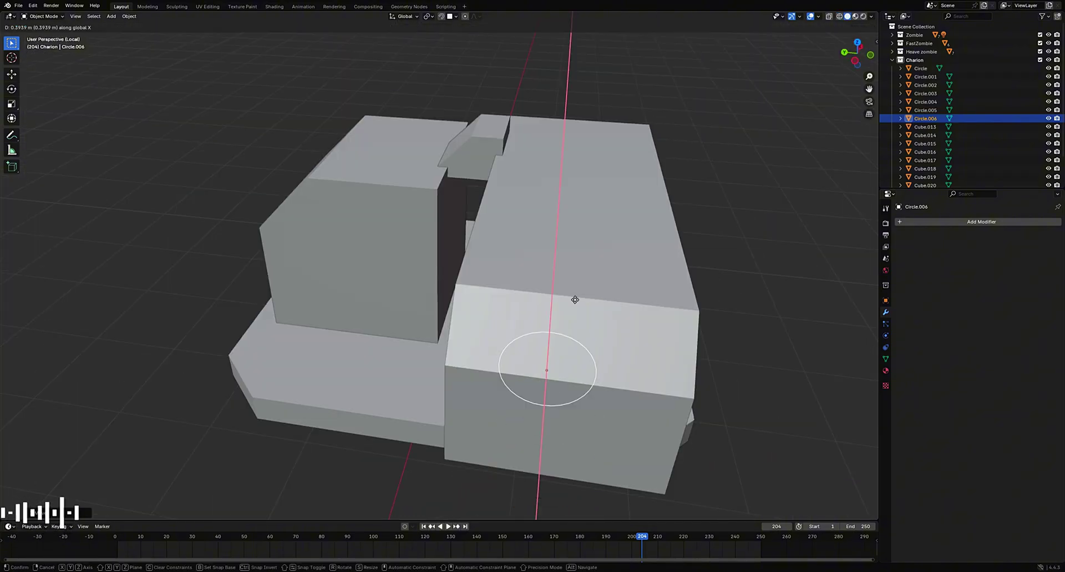
{"action": "middle_click_drag", "start_coordinate": [582, 356], "coordinate": [636, 315]}
Step: Extrude the circle into a cylinder and move its end face along X to lengthen the barrel
{"action": "key", "text": "Tab"}
{"action": "key", "text": "e"}
{"action": "left_click", "coordinate": [625, 339]}
{"action": "key", "text": "Tab"}
{"action": "key", "text": "Tab"}
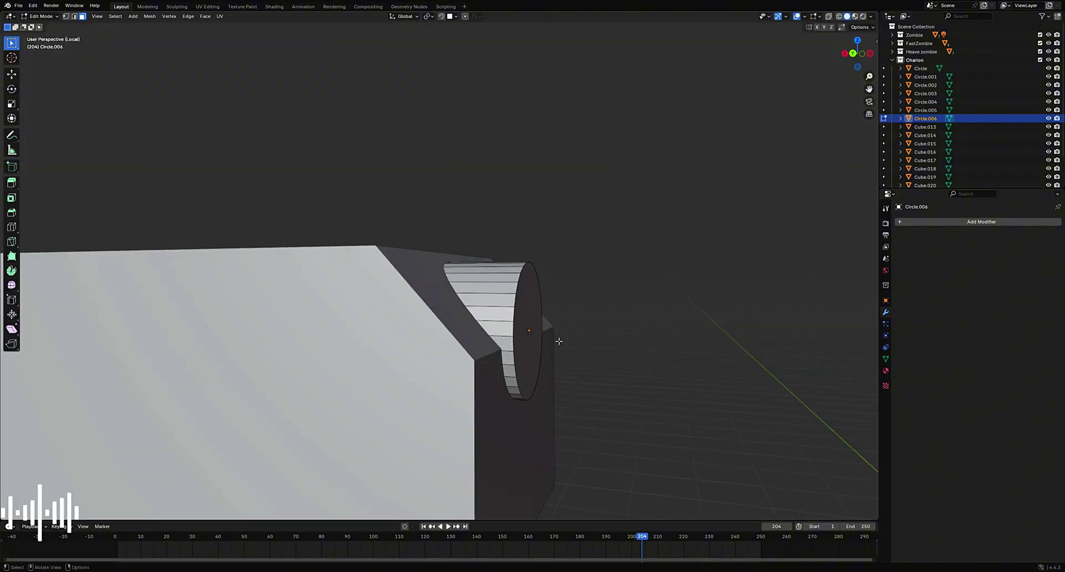
{"action": "left_click", "coordinate": [538, 330]}
{"action": "key", "text": "g"}
{"action": "key", "text": "x"}
{"action": "left_click", "coordinate": [749, 339]}
{"action": "middle_click_drag", "start_coordinate": [750, 339], "coordinate": [628, 352]}
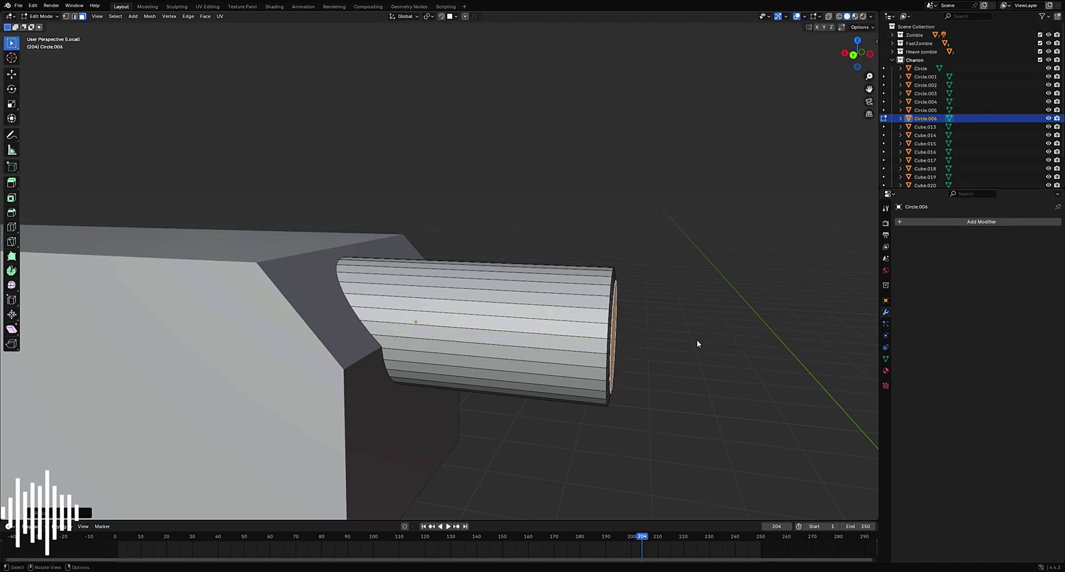
Step: Extrude the barrel's inset end face into a narrower second section and scale down the new end face
{"action": "left_click", "coordinate": [783, 344]}
{"action": "scroll", "coordinate": [729, 359], "scroll_direction": "up", "scroll_amount": 2}
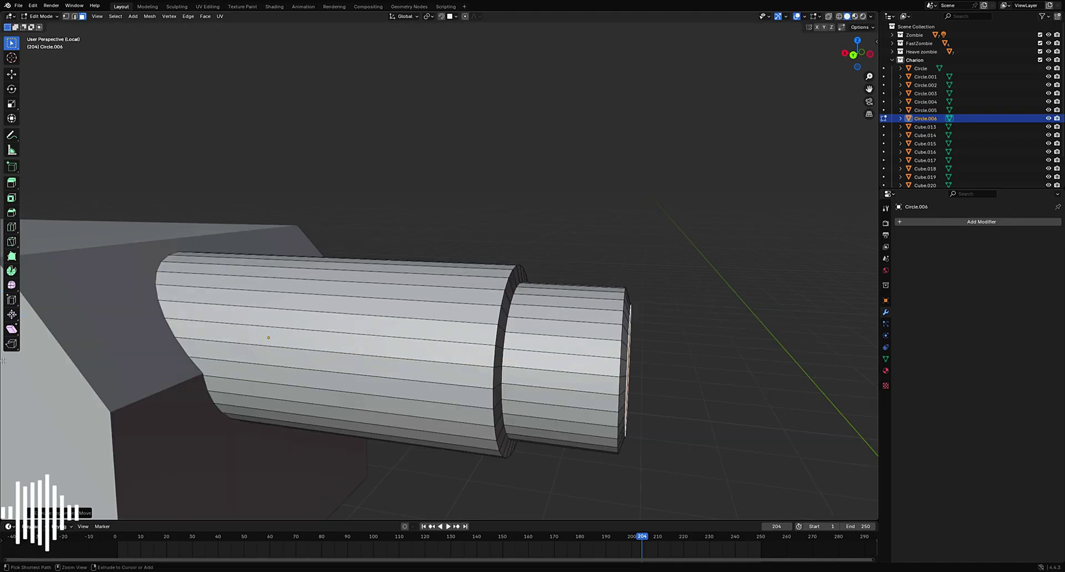
{"action": "key", "text": "s"}
{"action": "left_click", "coordinate": [676, 296]}
{"action": "middle_click_drag", "start_coordinate": [675, 297], "coordinate": [526, 247], "text": "shift"}
Step: Extrude a long slim section from the barrel's end and widen its tip into a thick cylindrical muzzle
{"action": "key", "text": "e"}
{"action": "left_click", "coordinate": [728, 256]}
{"action": "middle_click_drag", "start_coordinate": [728, 256], "coordinate": [563, 249], "text": "shift"}
{"action": "left_click", "coordinate": [646, 191]}
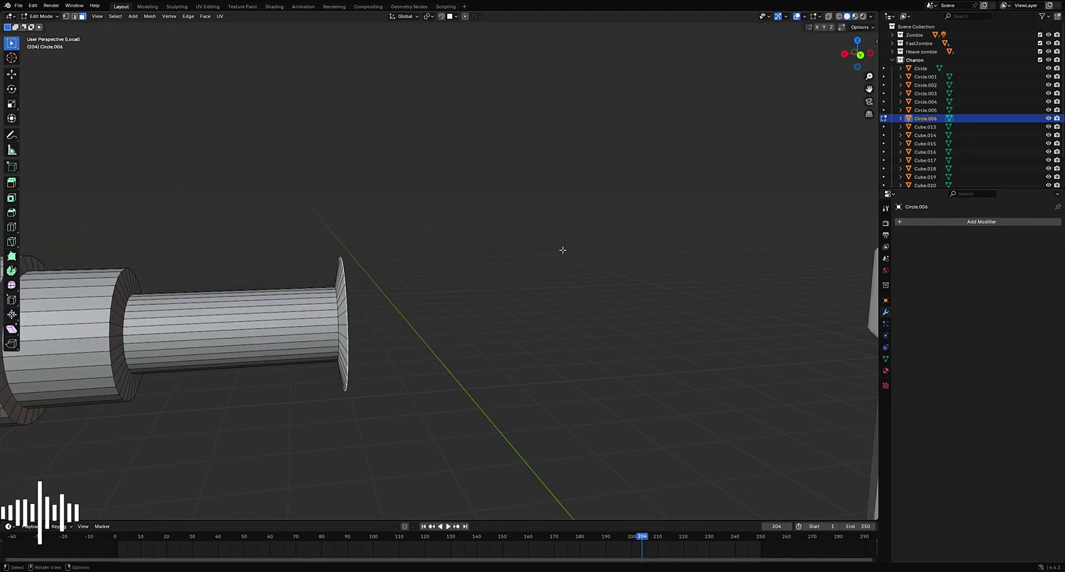
{"action": "left_click", "coordinate": [643, 240]}
{"action": "middle_click_drag", "start_coordinate": [644, 240], "coordinate": [527, 258]}
{"action": "key", "text": "ctrl+b"}
{"action": "left_click", "coordinate": [702, 236]}
Step: Inset the muzzle's front face and extrude the inner face to form the bore
{"action": "key", "text": "i"}
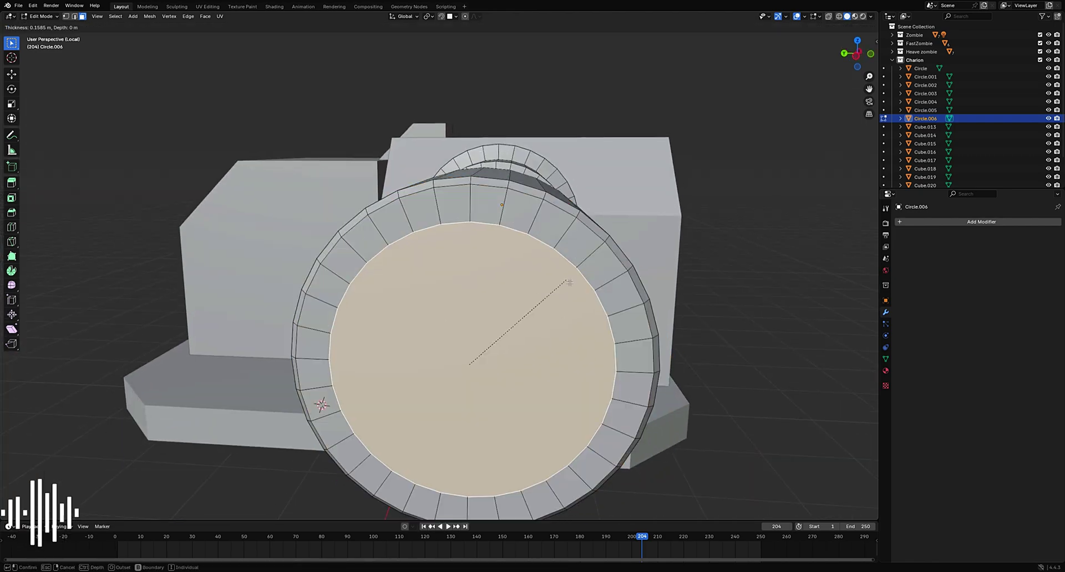
{"action": "left_click", "coordinate": [571, 283]}
{"action": "key", "text": "e"}
{"action": "key", "text": "ctrl+b"}
{"action": "middle_click_drag", "start_coordinate": [536, 298], "coordinate": [577, 333]}
Step: Bevel the circular edge loops at the muzzle and at the steps between the barrel sections
{"action": "key", "text": "Tab"}
{"action": "key", "text": "Tab"}
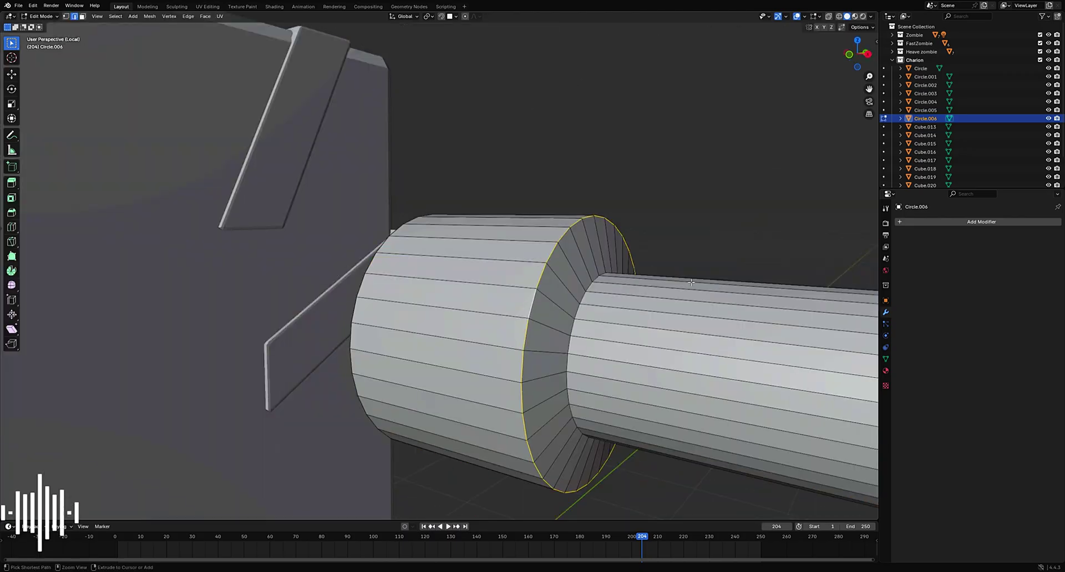
{"action": "key", "text": "ctrl+b"}
{"action": "key", "text": "Tab"}
{"action": "key", "text": "Tab"}
{"action": "left_click", "coordinate": [536, 311], "text": "alt"}
{"action": "key", "text": "ctrl+b"}
{"action": "middle_click_drag", "start_coordinate": [555, 278], "coordinate": [532, 311]}
{"action": "left_click", "coordinate": [594, 262], "text": "alt"}
{"action": "key", "text": "ctrl+b"}
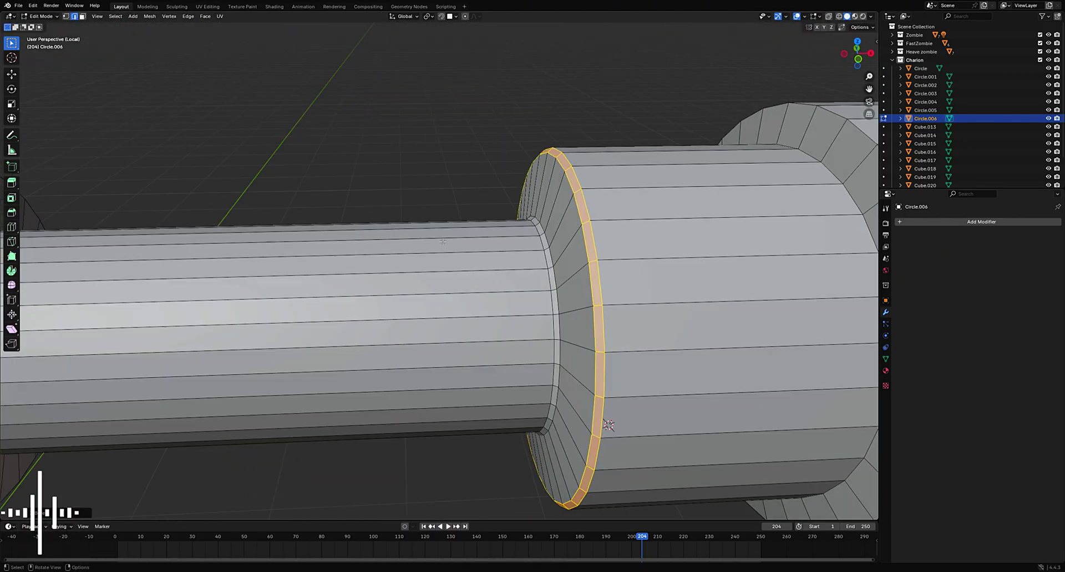
{"action": "left_click", "coordinate": [530, 239], "text": "alt"}
{"action": "key", "text": "ctrl+b"}
{"action": "left_click", "coordinate": [158, 309], "text": "alt"}
Step: Leave mesh editing, raise the barrel together with the long block above the slab, and restore the local view
{"action": "key", "text": "Tab"}
{"action": "middle_click_drag", "start_coordinate": [460, 274], "coordinate": [488, 266]}
{"action": "key", "text": "slash"}
{"action": "left_click", "coordinate": [488, 267], "text": "shift"}
{"action": "key", "text": "g"}
{"action": "key", "text": "slash"}
{"action": "key", "text": "Tab"}
{"action": "left_click", "coordinate": [433, 269]}
{"action": "key", "text": "Tab"}
{"action": "left_click", "coordinate": [442, 389]}
{"action": "middle_click_drag", "start_coordinate": [443, 388], "coordinate": [449, 410]}
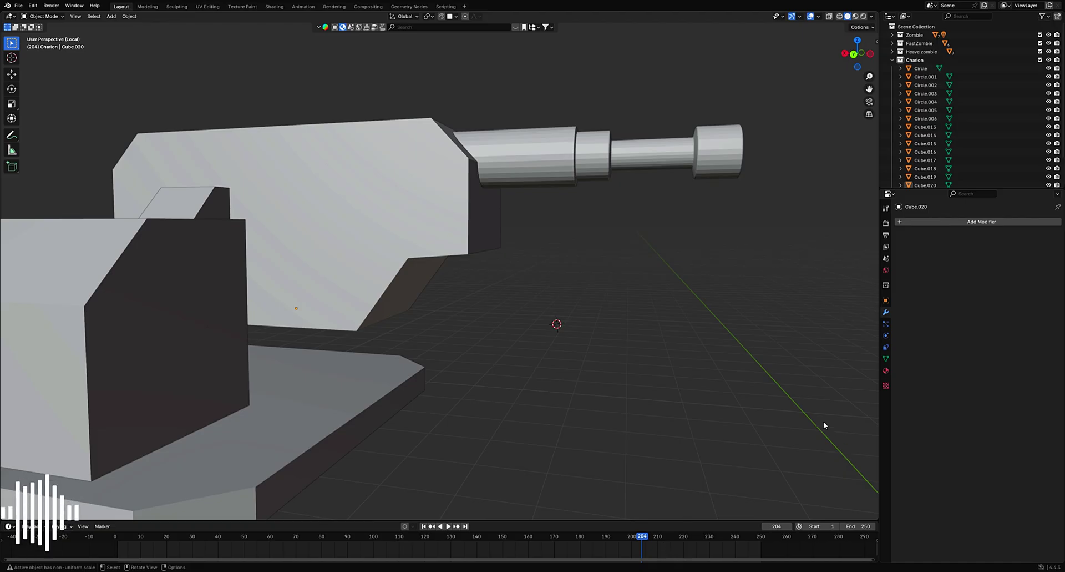
Step: Extrude the inner face on the long block's underside down to the slab and scale it into a flared support
{"action": "middle_click_drag", "start_coordinate": [824, 425], "coordinate": [705, 373]}
{"action": "left_click", "coordinate": [504, 357]}
{"action": "key", "text": "Tab"}
{"action": "left_click", "coordinate": [616, 276]}
{"action": "key", "text": "e"}
{"action": "key", "text": "s"}
{"action": "left_click", "coordinate": [689, 267]}
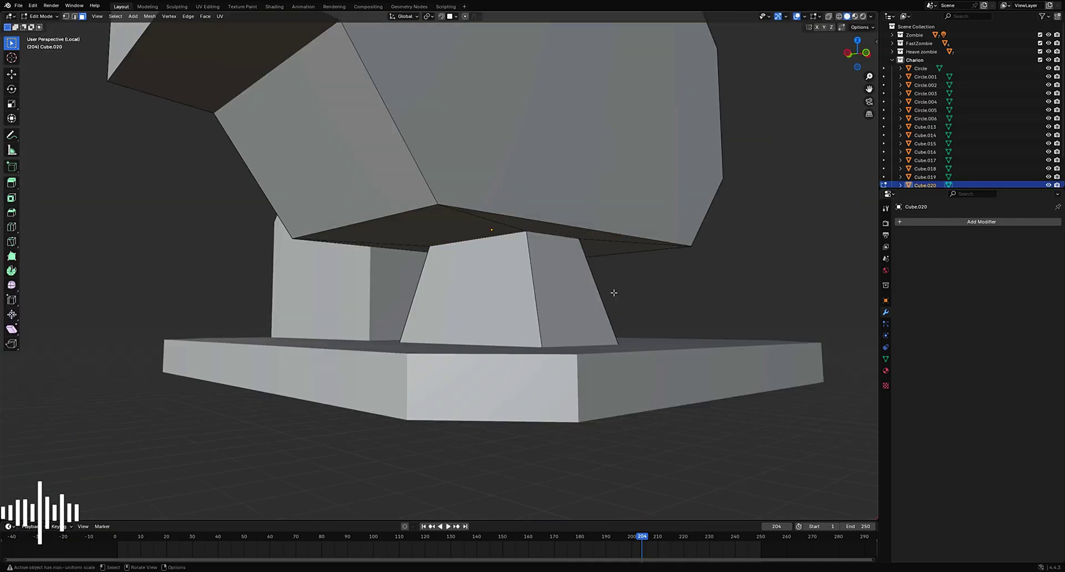
Step: Add a Bevel modifier to the turret body with a 0.03 m amount, one segment and a 30° angle limit
{"action": "key", "text": "a"}
{"action": "key", "text": "Tab"}
{"action": "left_click", "coordinate": [963, 221]}
{"action": "left_click", "coordinate": [875, 233]}
{"action": "key", "text": "Tab"}
{"action": "middle_click_drag", "start_coordinate": [741, 221], "coordinate": [635, 298]}
{"action": "left_click", "coordinate": [438, 269]}
{"action": "key", "text": "shift+z"}
{"action": "key", "text": "shift+z"}
{"action": "key", "text": "Tab"}
{"action": "left_click", "coordinate": [671, 283]}
{"action": "left_click", "coordinate": [422, 219]}
Step: Add a cylinder at the centre of the turret body's large side face, turn it to face outward and enlarge it
{"action": "key", "text": "Tab"}
{"action": "left_click", "coordinate": [390, 209]}
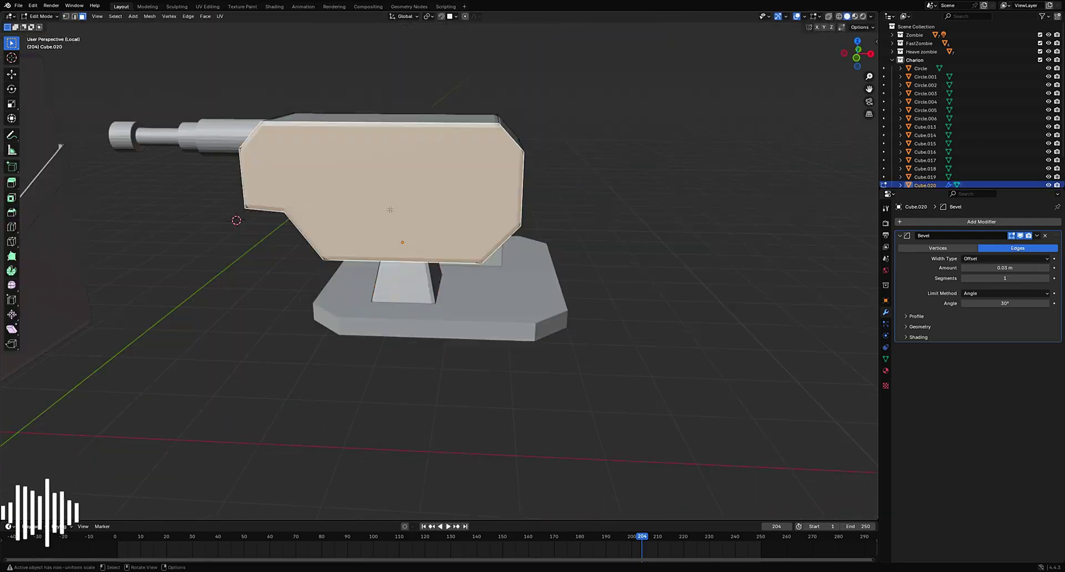
{"action": "key", "text": "Tab"}
{"action": "key", "text": "shift+a"}
{"action": "middle_click_drag", "start_coordinate": [651, 196], "coordinate": [488, 222]}
{"action": "key", "text": "x"}
{"action": "left_click", "coordinate": [372, 240]}
{"action": "key", "text": "shift+a"}
{"action": "key", "text": "s"}
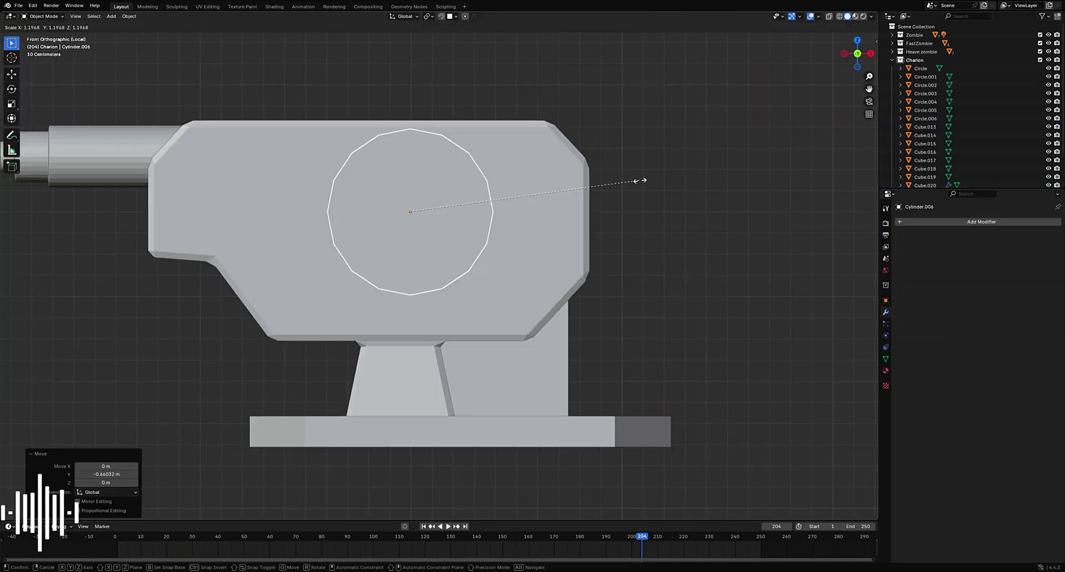
Step: Add another cylinder to the turret and scale it down into a thin disc
{"action": "middle_click_drag", "start_coordinate": [610, 186], "coordinate": [355, 244]}
{"action": "left_click", "coordinate": [465, 266]}
{"action": "key", "text": "shift+a"}
{"action": "key", "text": "shift+z"}
{"action": "key", "text": "s"}
{"action": "key", "text": "Tab"}
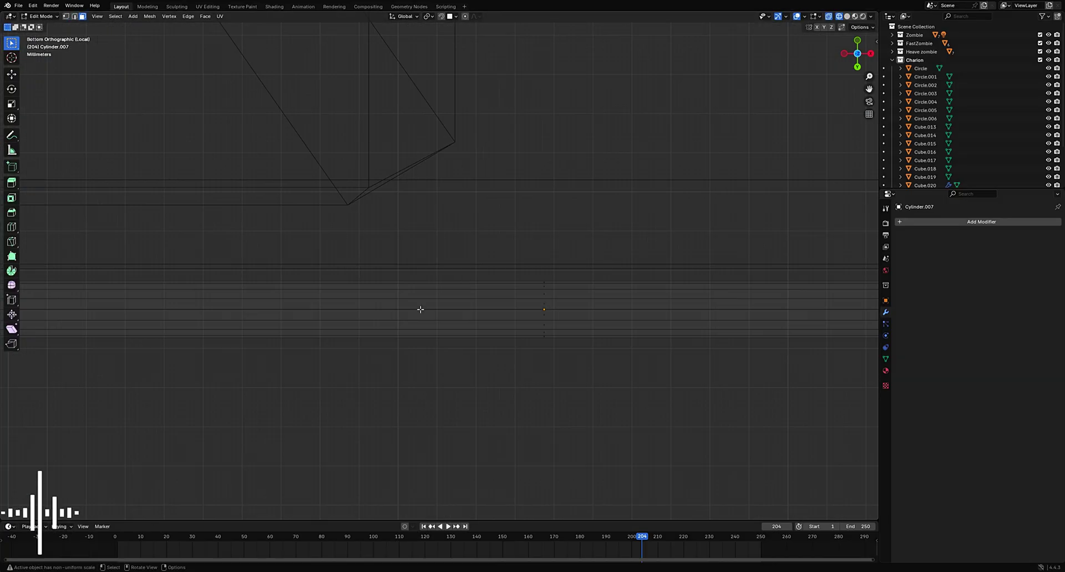
Step: Move the thin cylinder down along the global Z axis in the back wireframe view
{"action": "key", "text": "shift+z"}
{"action": "middle_click_drag", "start_coordinate": [420, 308], "coordinate": [591, 311]}
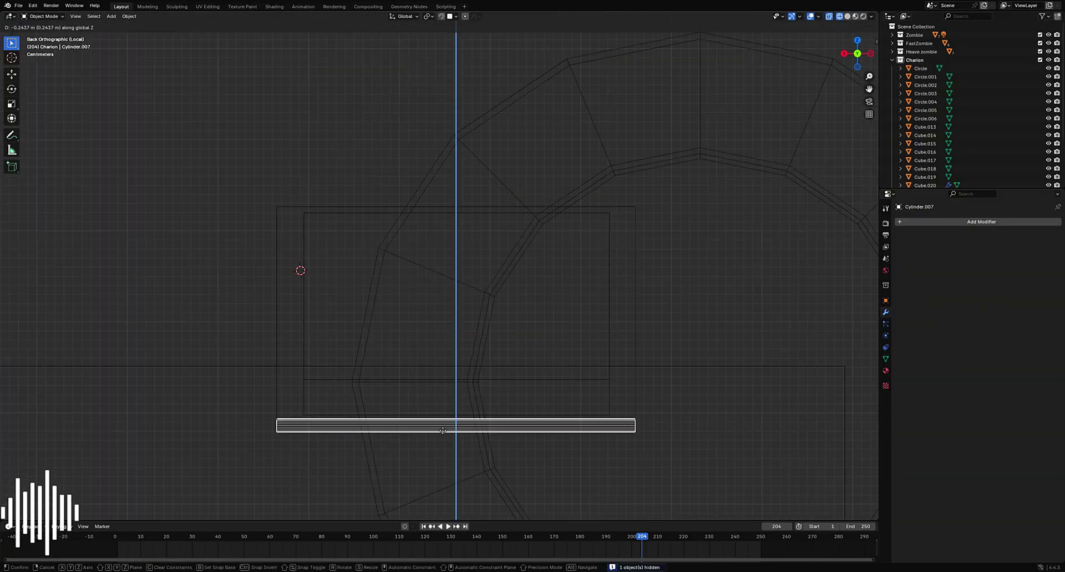
{"action": "left_click", "coordinate": [443, 430]}
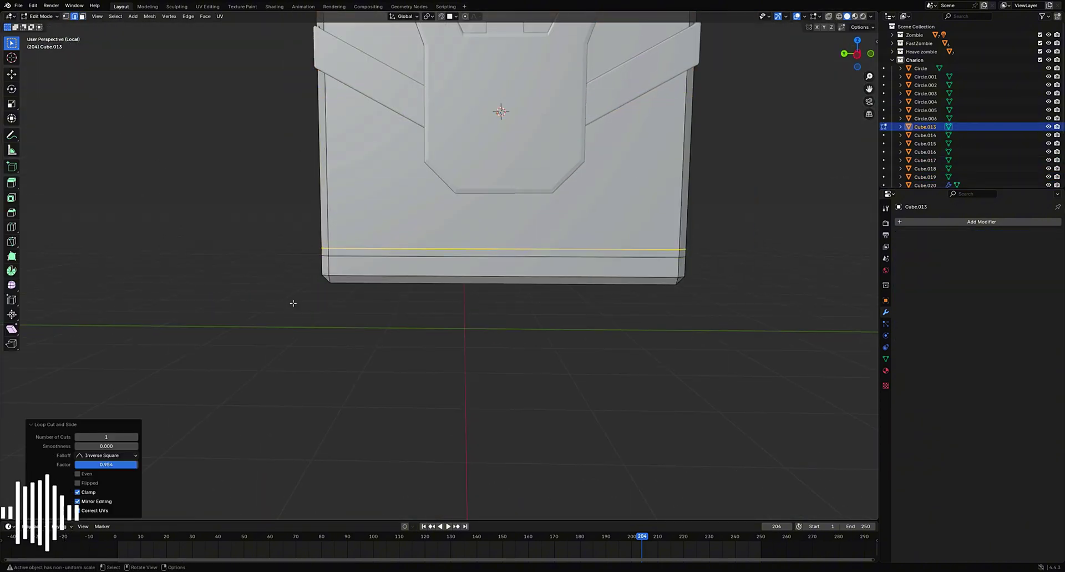
Step: Select all geometry around the new edge loops at the lower end of the strapped cube body, including hidden parts
{"action": "key", "text": "alt+z"}
{"action": "left_click_drag", "start_coordinate": [760, 214], "coordinate": [257, 374]}
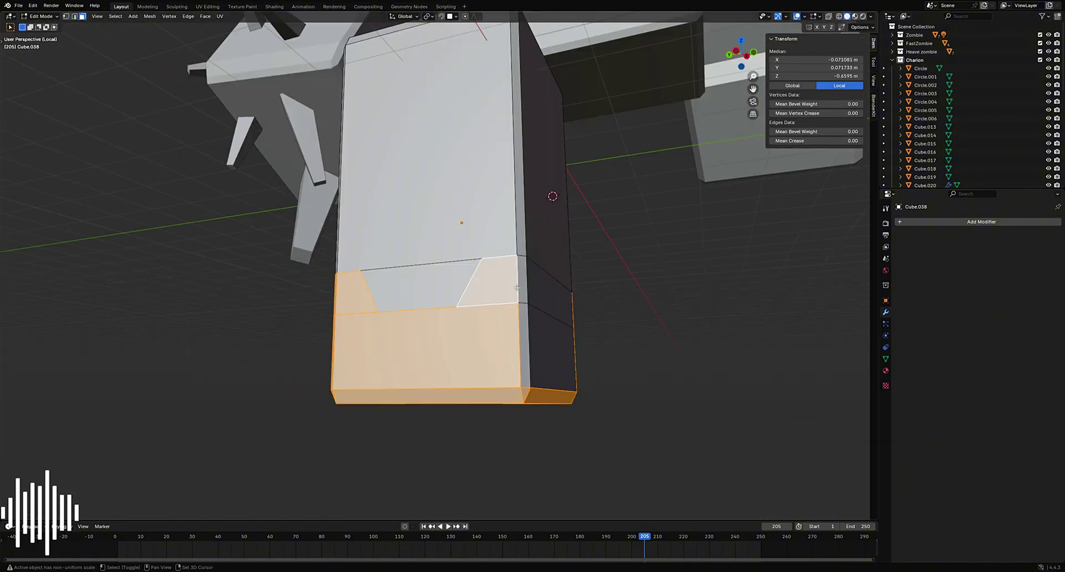
Step: Add the corner and side faces of the leg's lower section to the selection and extrude the boot shape outward
{"action": "left_click", "coordinate": [522, 287], "text": "shift"}
{"action": "left_click", "coordinate": [525, 341], "text": "shift"}
{"action": "left_click", "coordinate": [546, 294], "text": "shift"}
{"action": "left_click", "coordinate": [550, 345], "text": "shift"}
{"action": "middle_click_drag", "start_coordinate": [560, 355], "coordinate": [675, 431]}
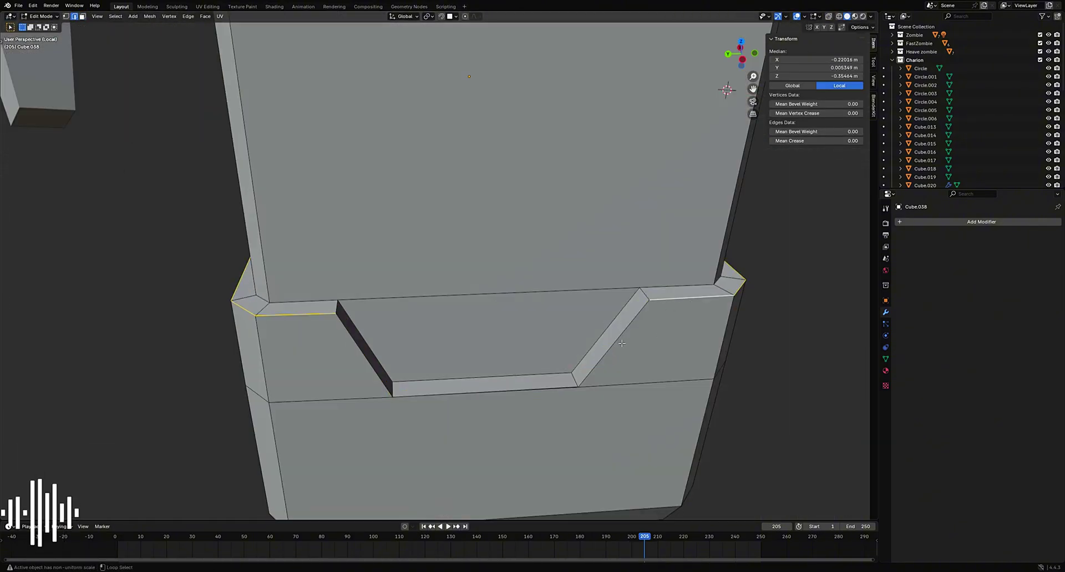